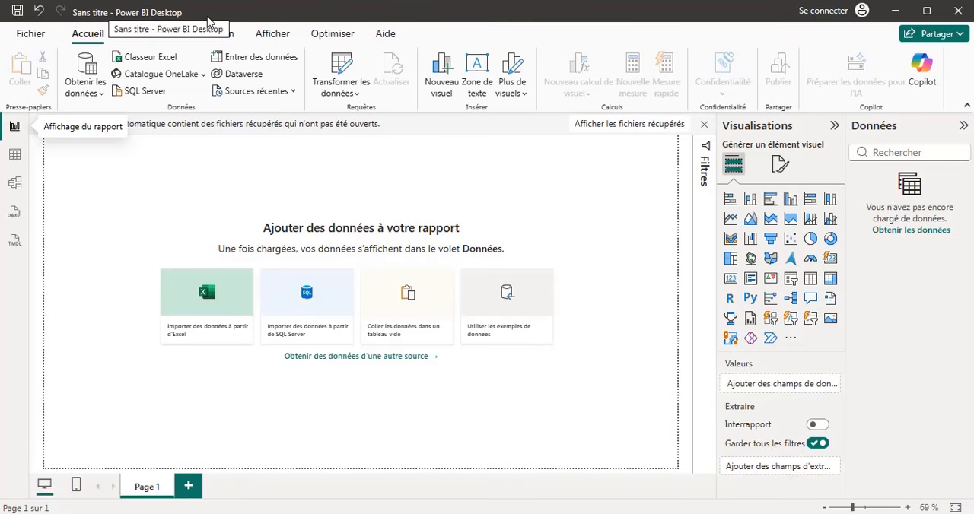
Save the blank report as a Power BI file named TEST in the Bureau folder.
click(32, 35)
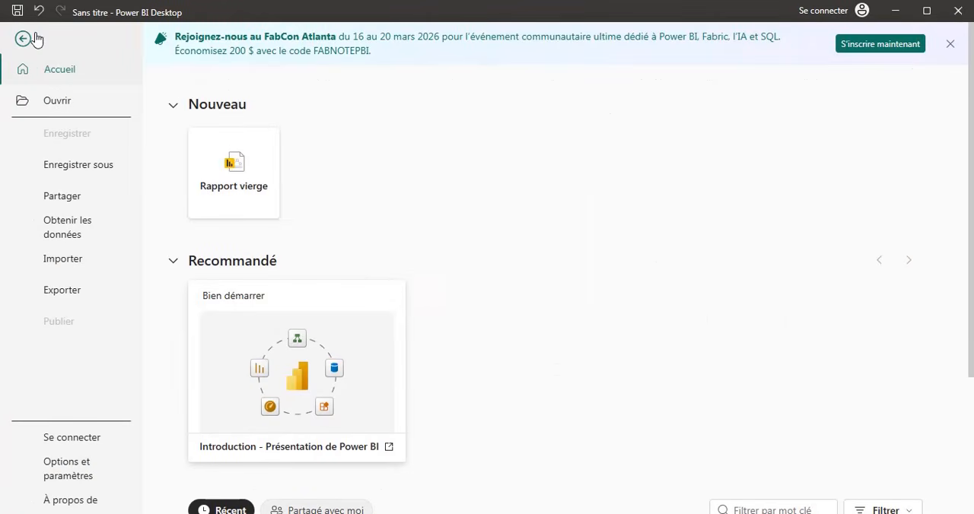
click(68, 166)
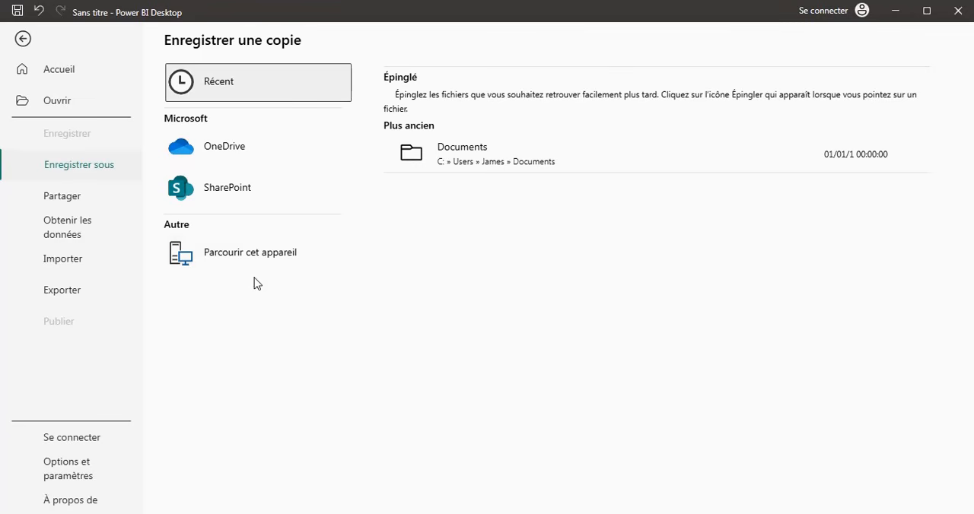
click(260, 252)
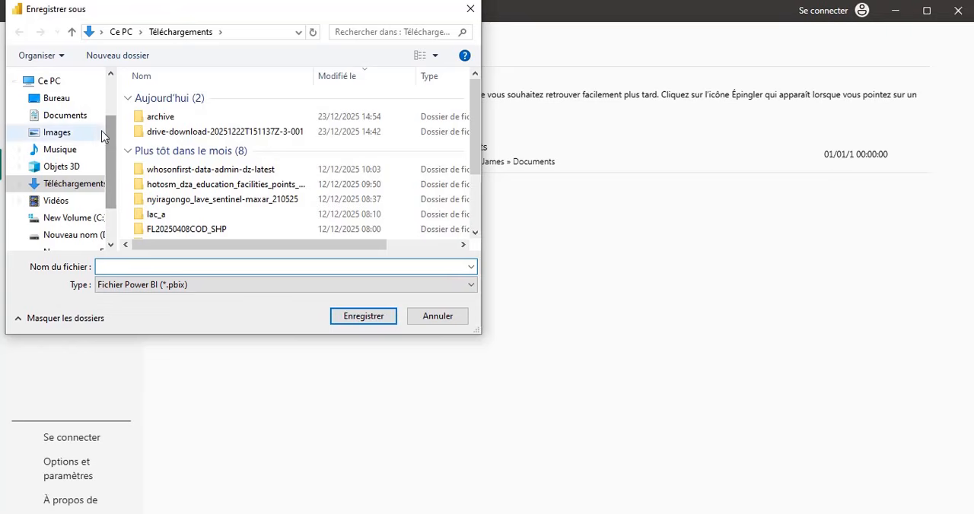
click(67, 101)
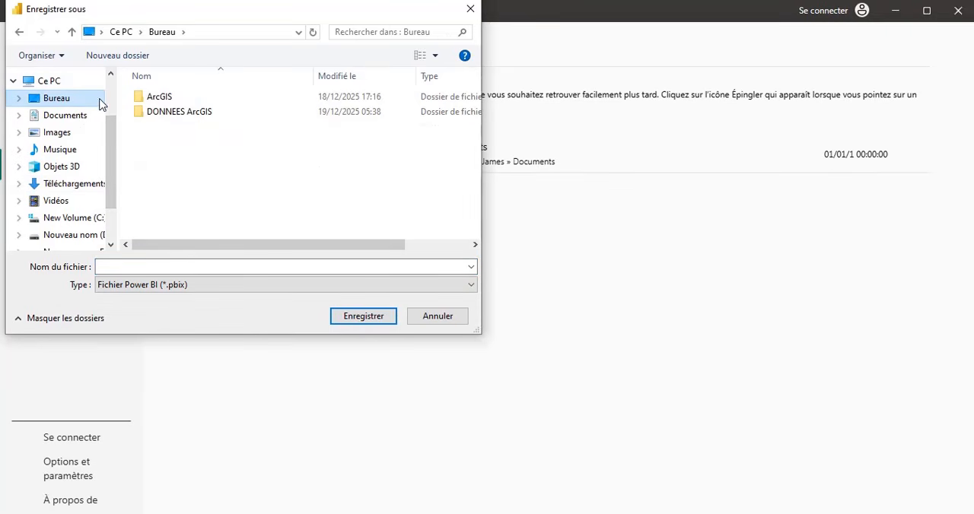
click(196, 268)
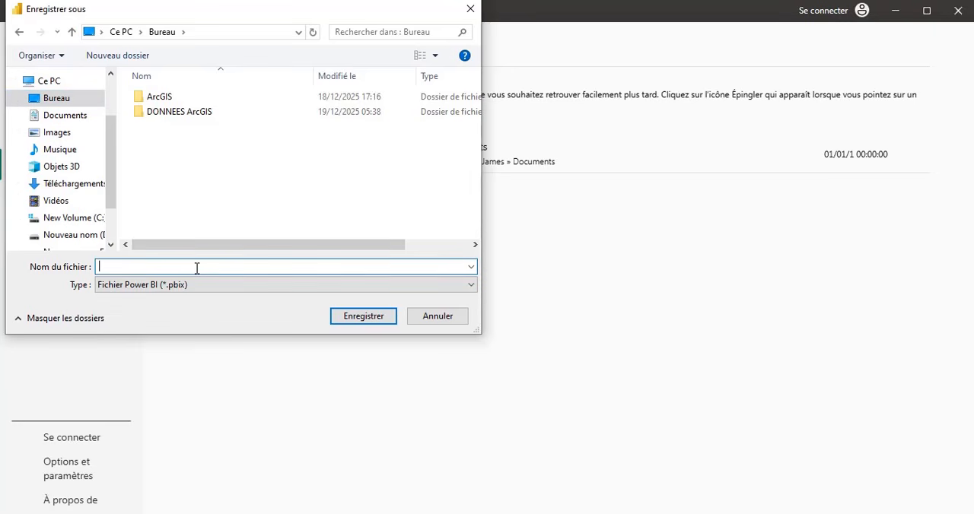
text(TEST)
click(344, 317)
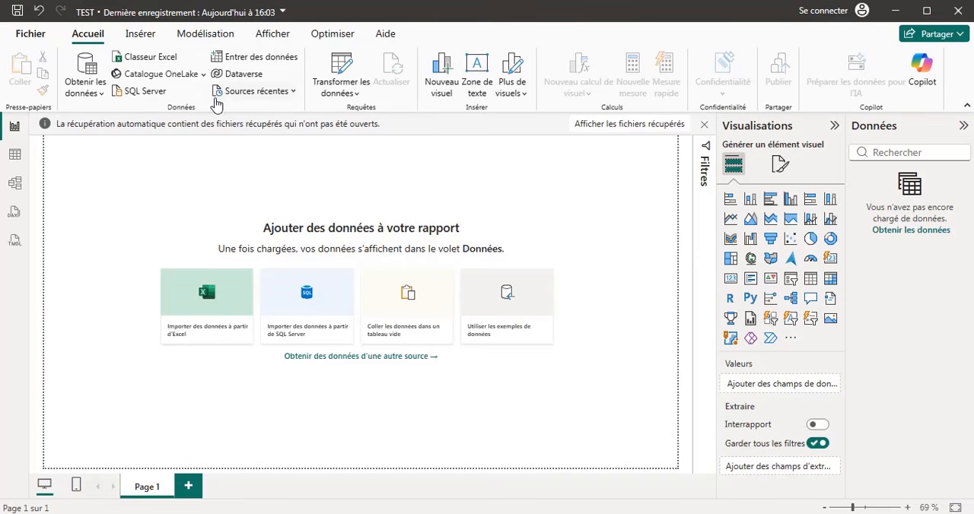
click(140, 35)
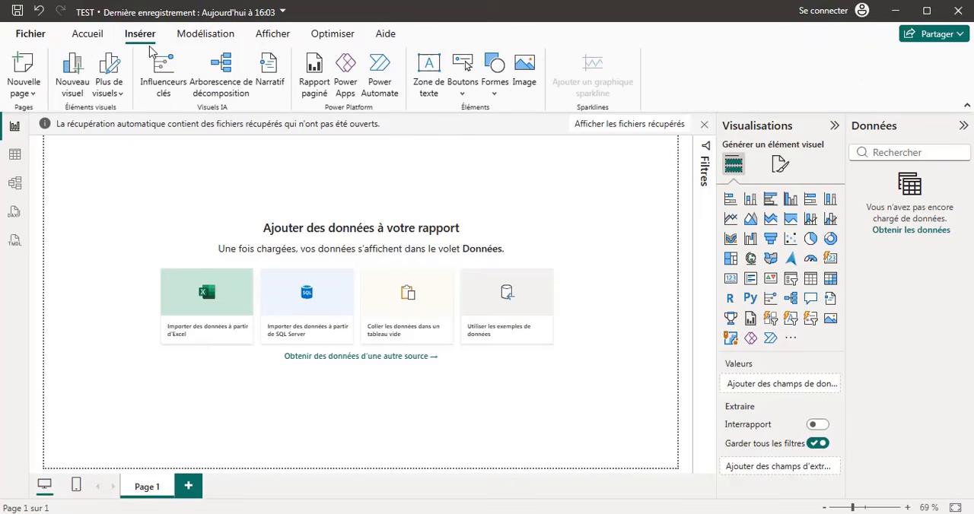
click(83, 38)
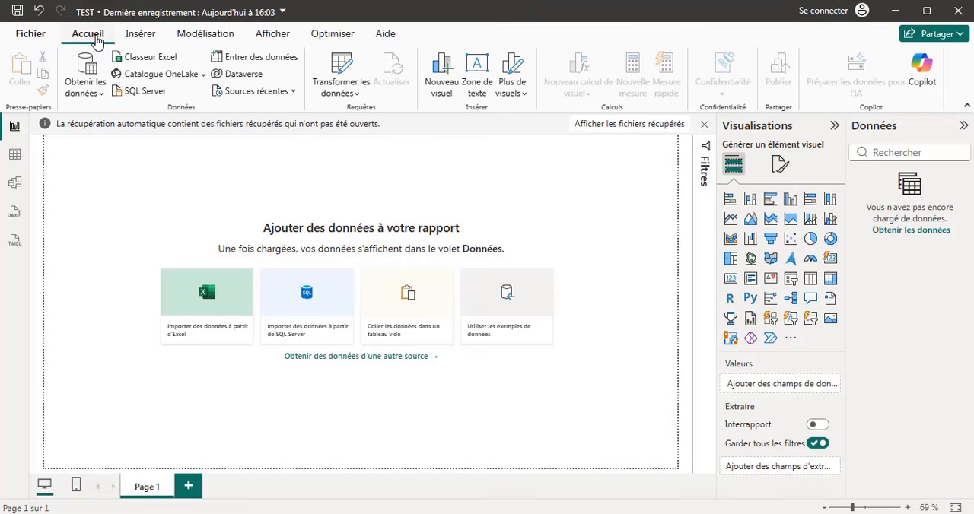
click(136, 37)
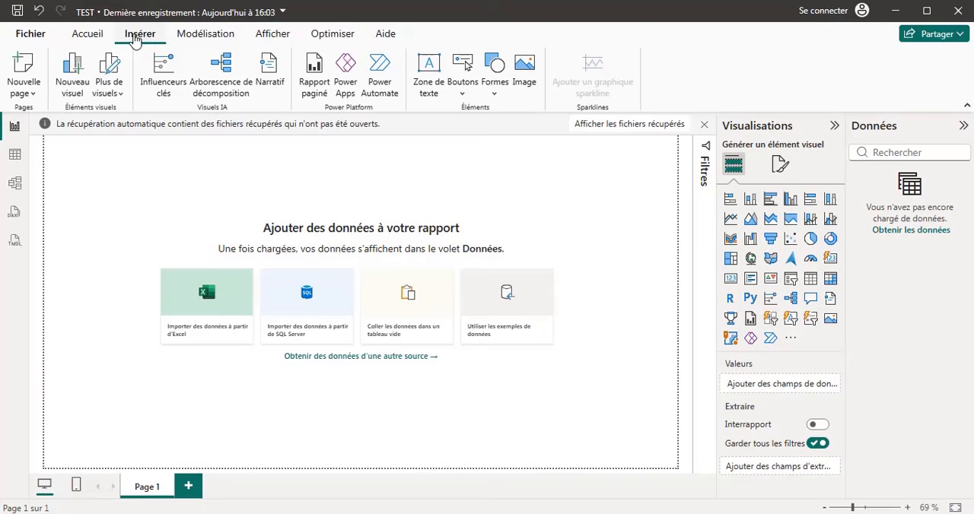
click(185, 35)
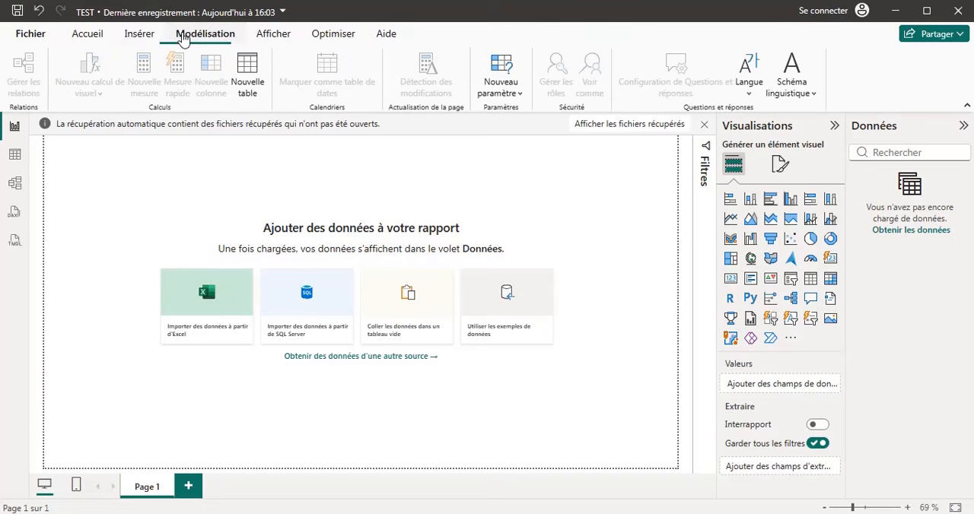
click(78, 42)
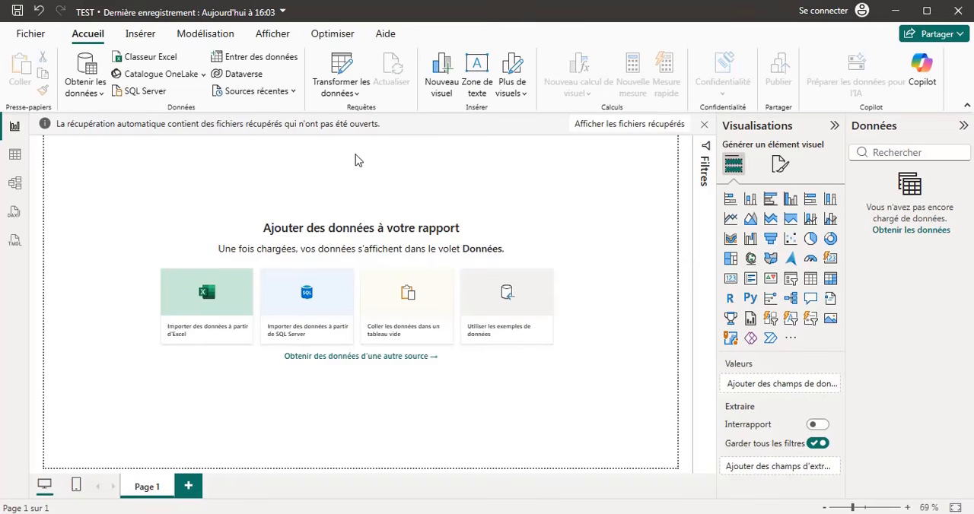
Try several zoom levels on the report page, ending at 74 %.
click(866, 507)
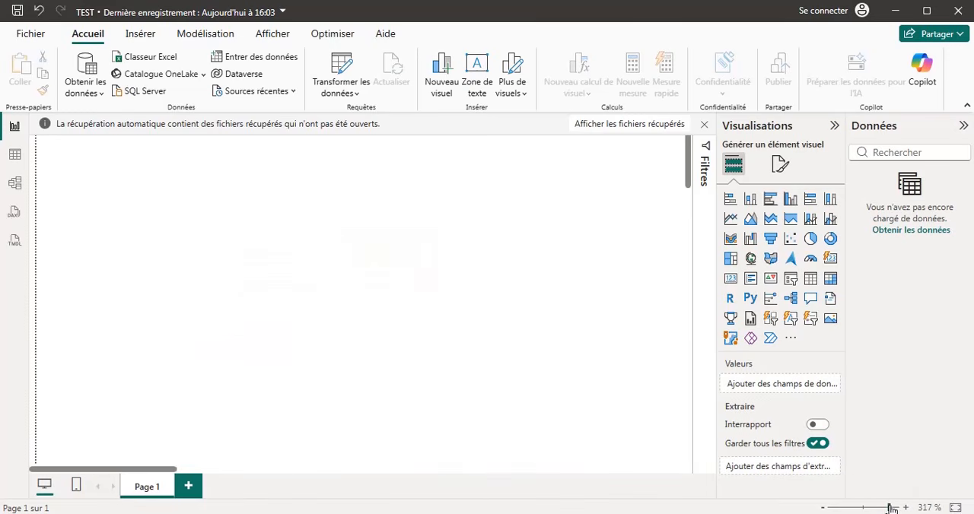
click(880, 507)
click(846, 507)
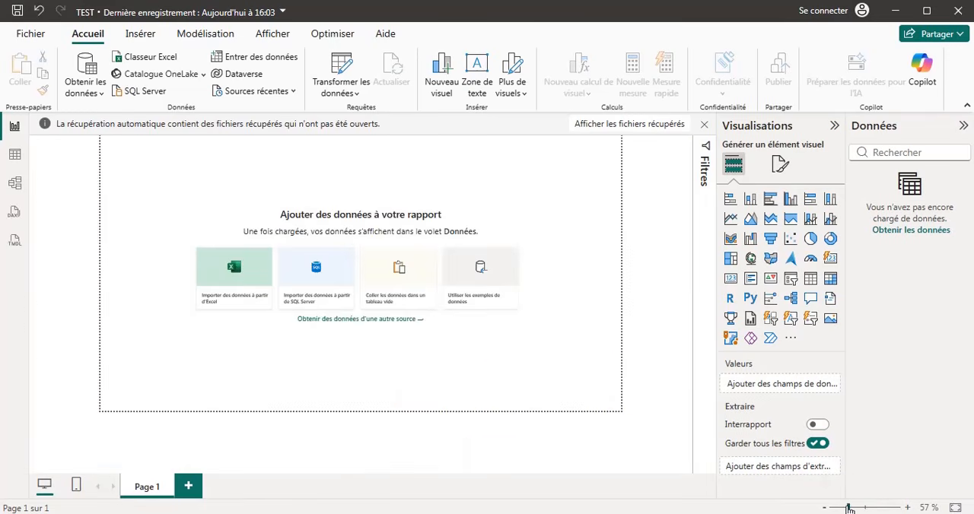
click(858, 507)
click(878, 507)
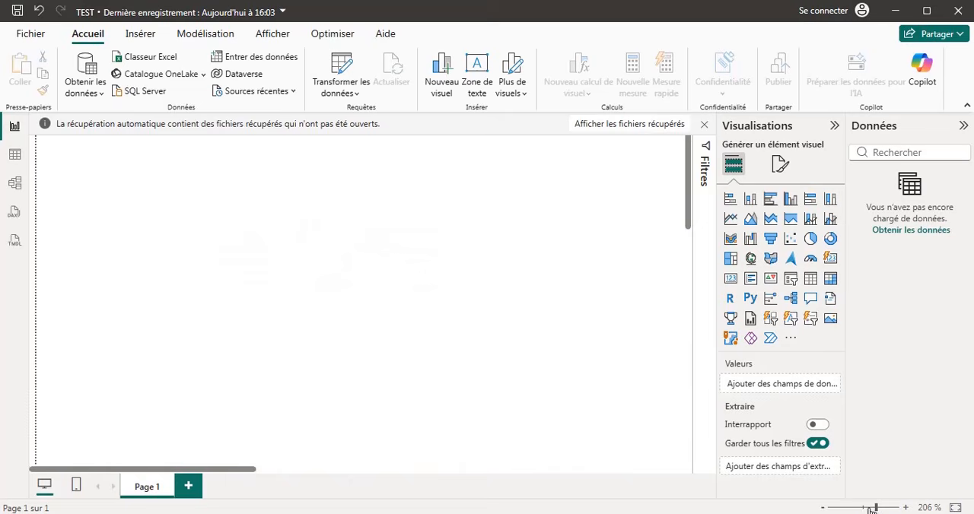
click(864, 508)
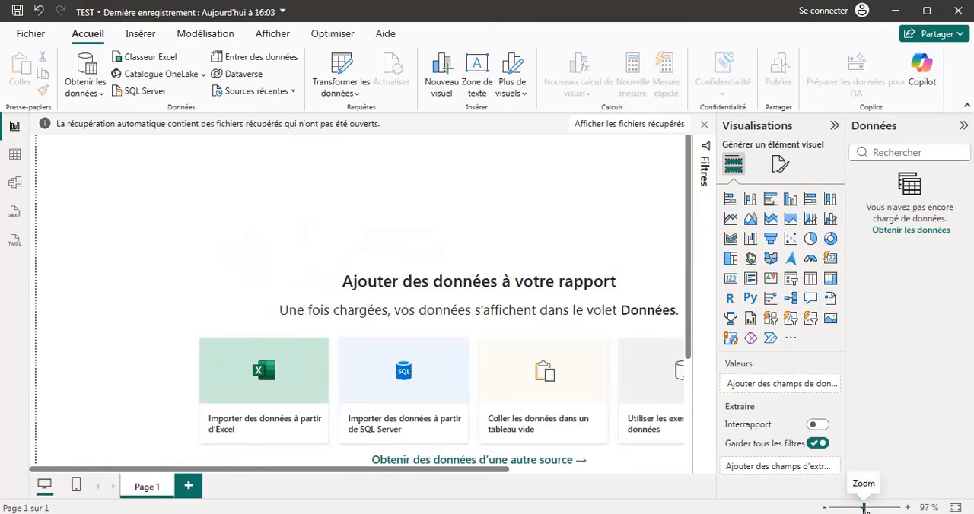
click(859, 508)
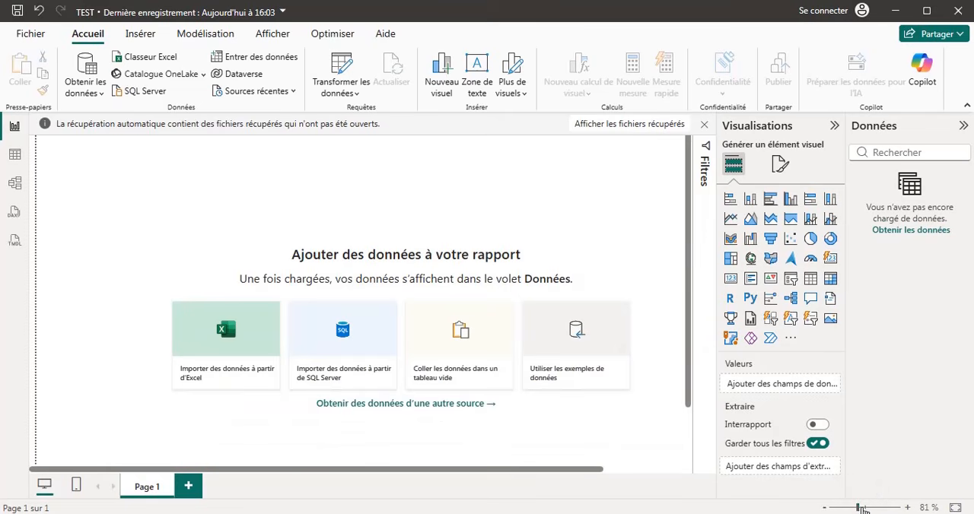
click(855, 508)
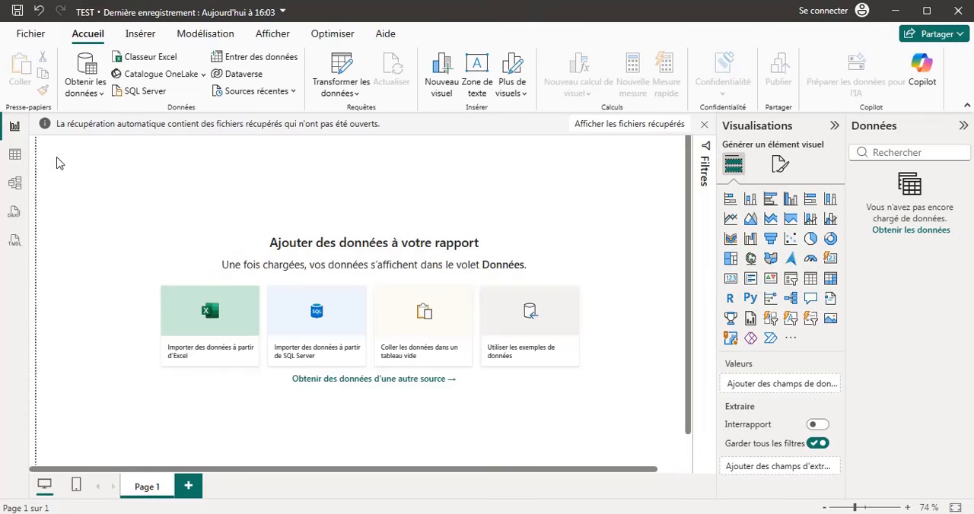
Examine the Table, Model and DAX query views and the mobile layout, returning to the desktop report layout.
click(15, 156)
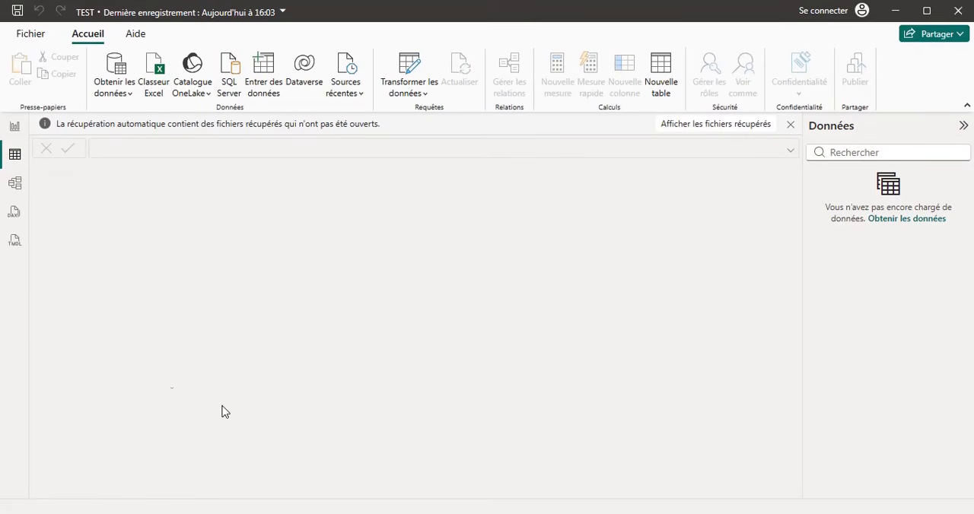
click(13, 131)
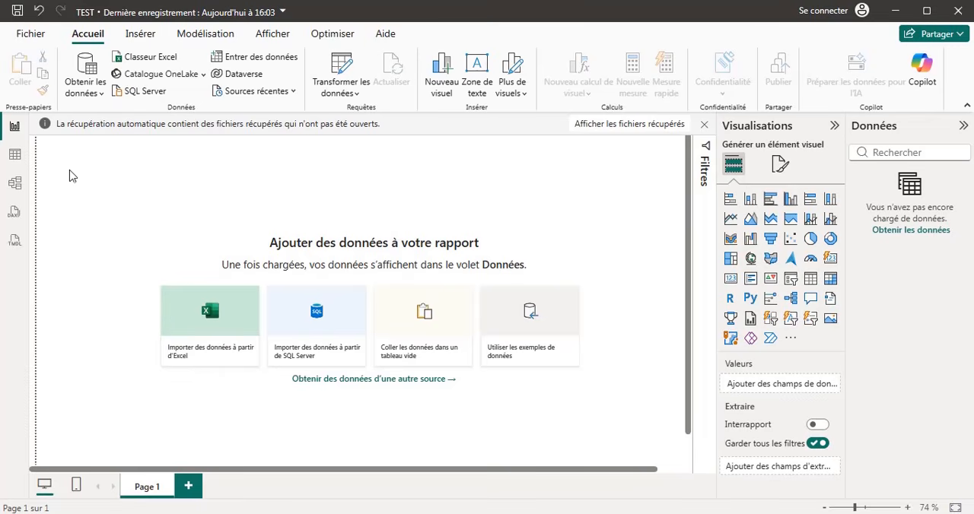
click(14, 186)
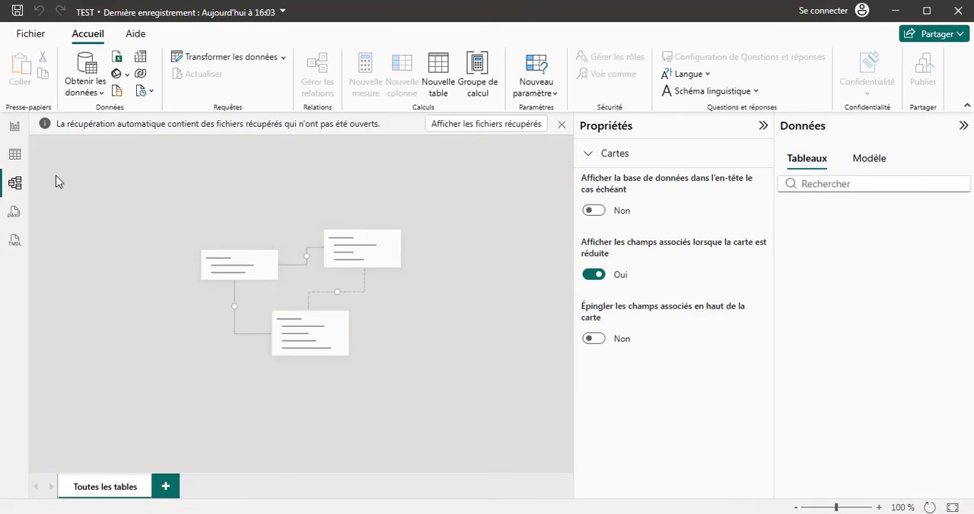
click(15, 213)
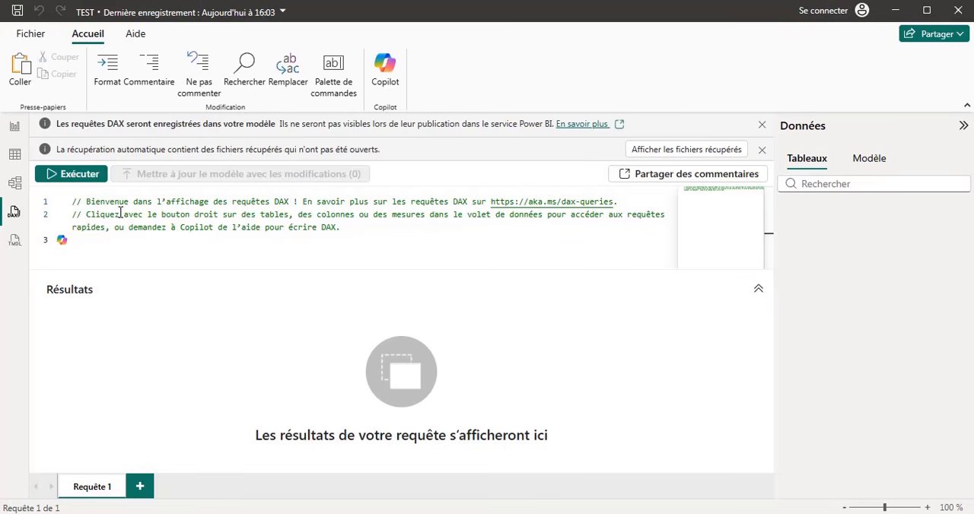
click(14, 127)
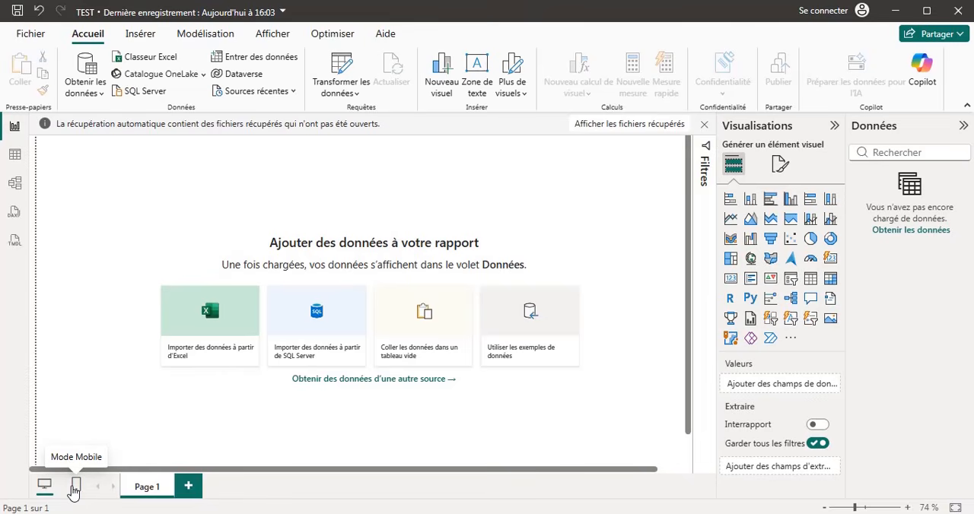
click(75, 488)
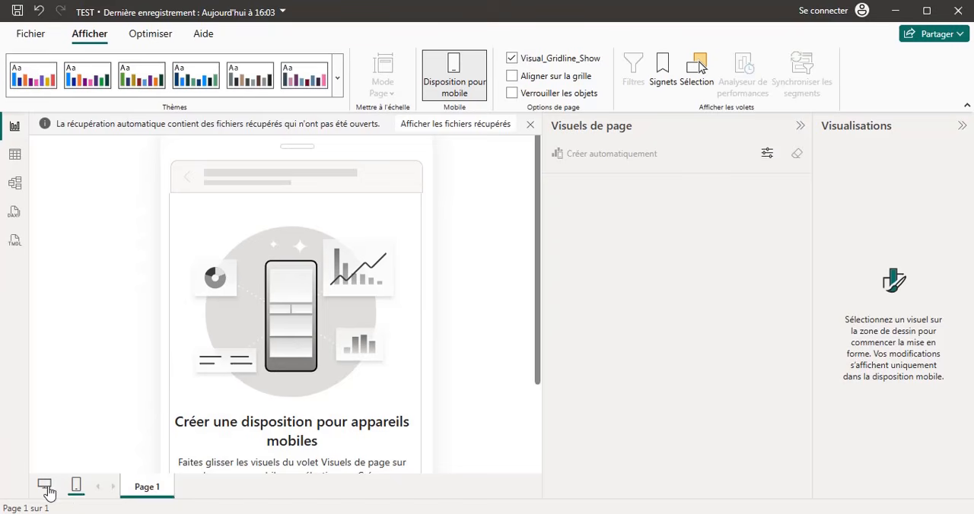
click(45, 487)
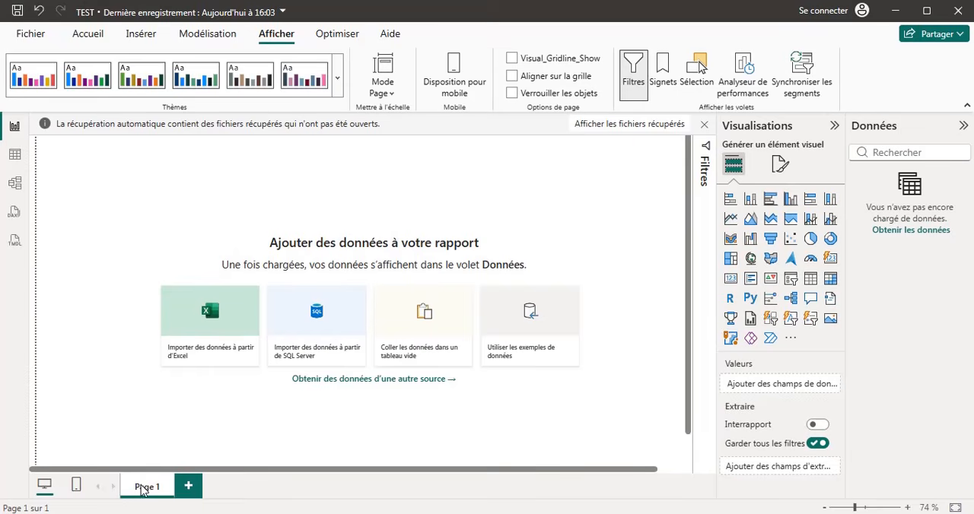
Add two new pages to the report and rename Page 1 to PROJET 1.
click(191, 487)
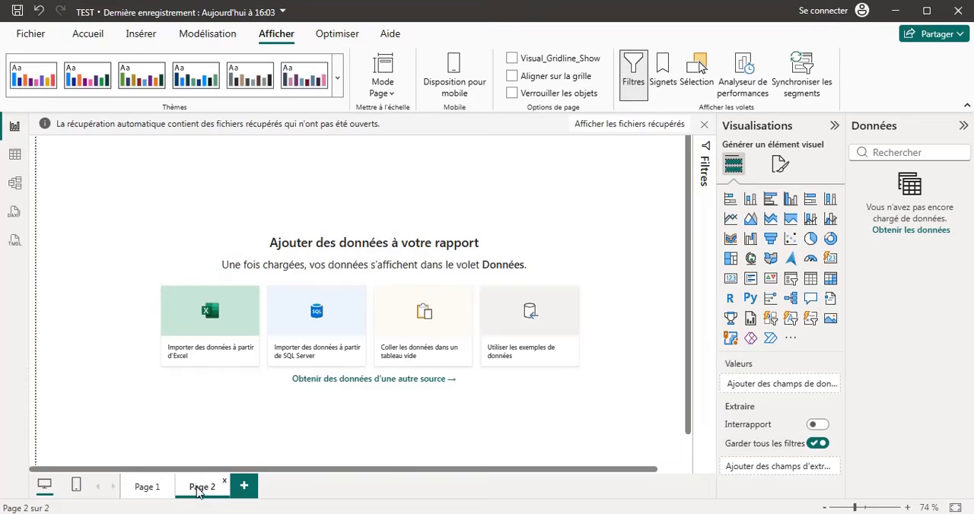
click(243, 487)
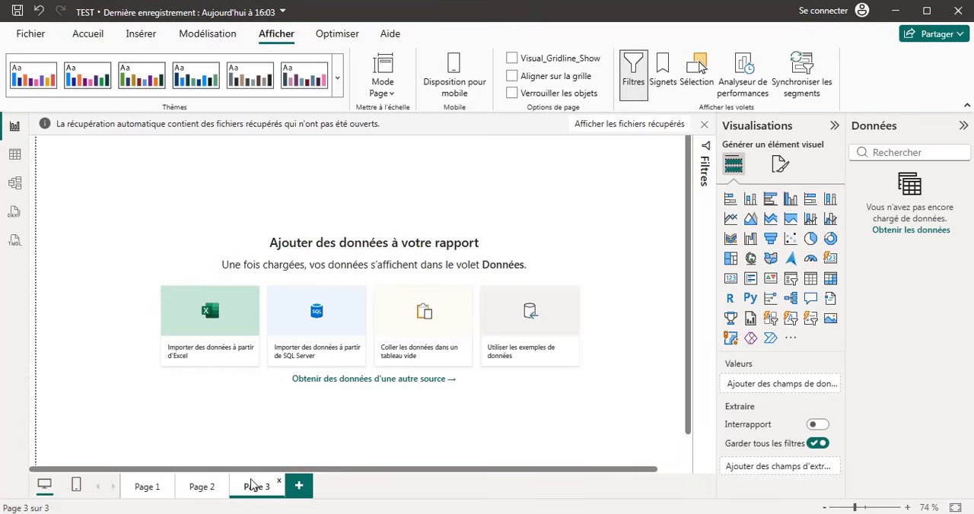
click(151, 490)
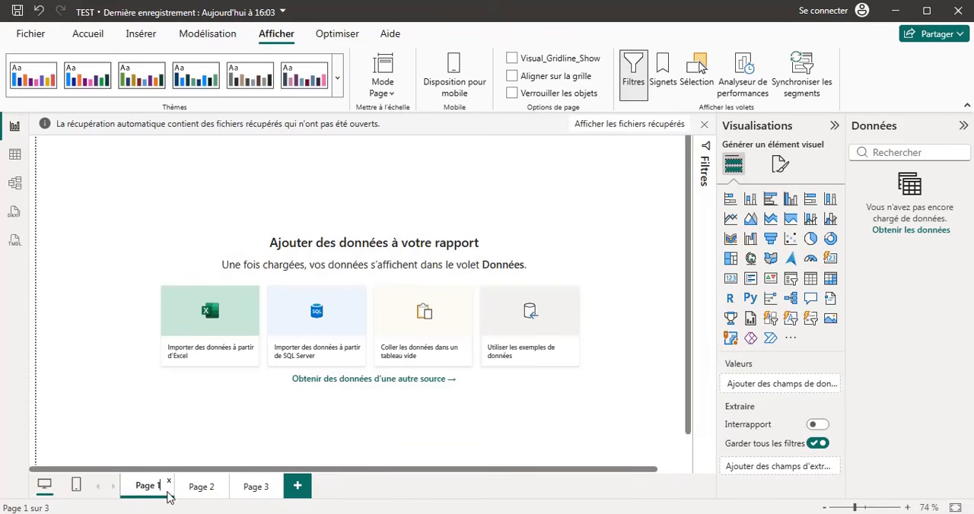
key(BackSpace)
key(BackSpace)
key(BackSpace)
key(BackSpace)
text(PROJET)
Delete Page 2 from the report.
click(204, 493)
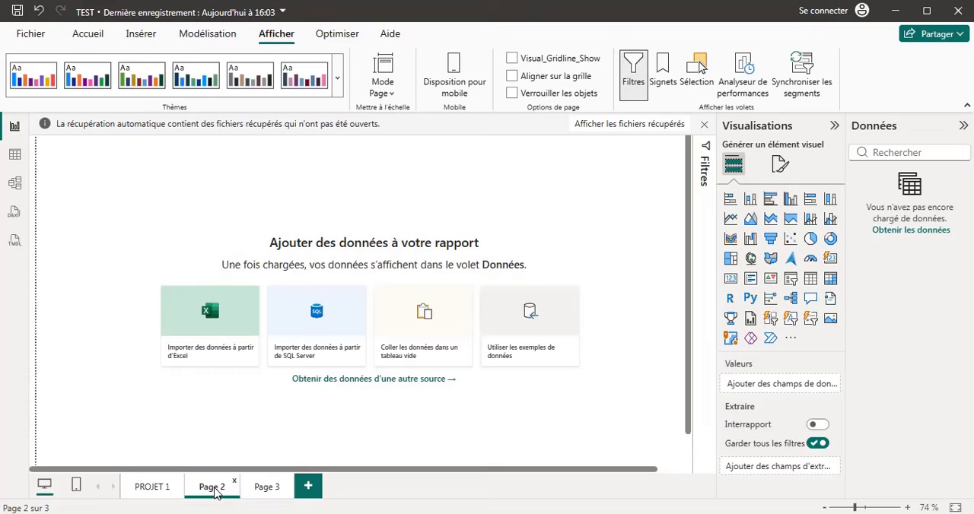
right_click(215, 493)
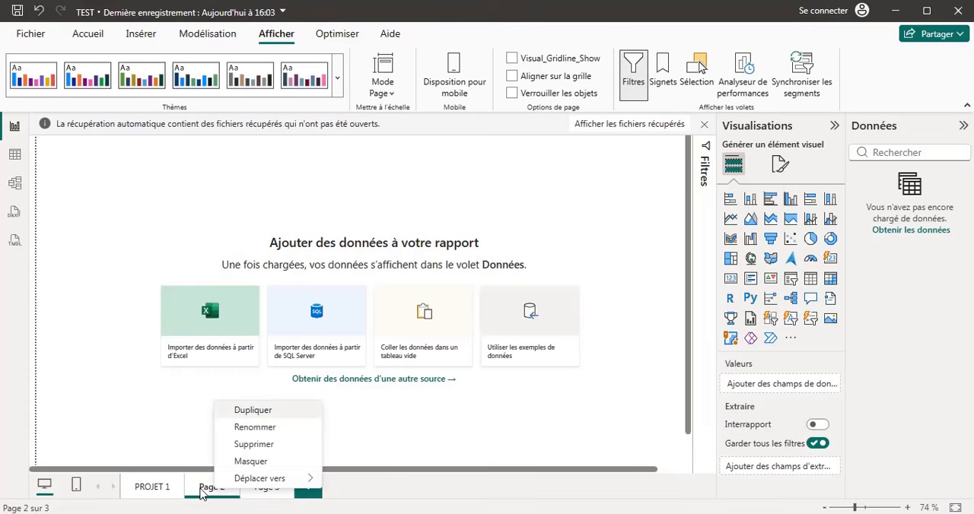
click(265, 446)
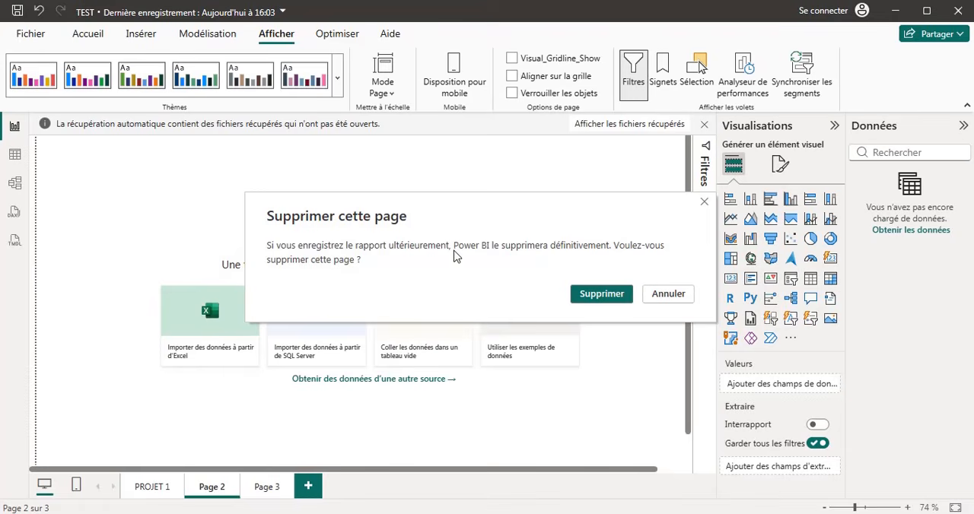
click(601, 297)
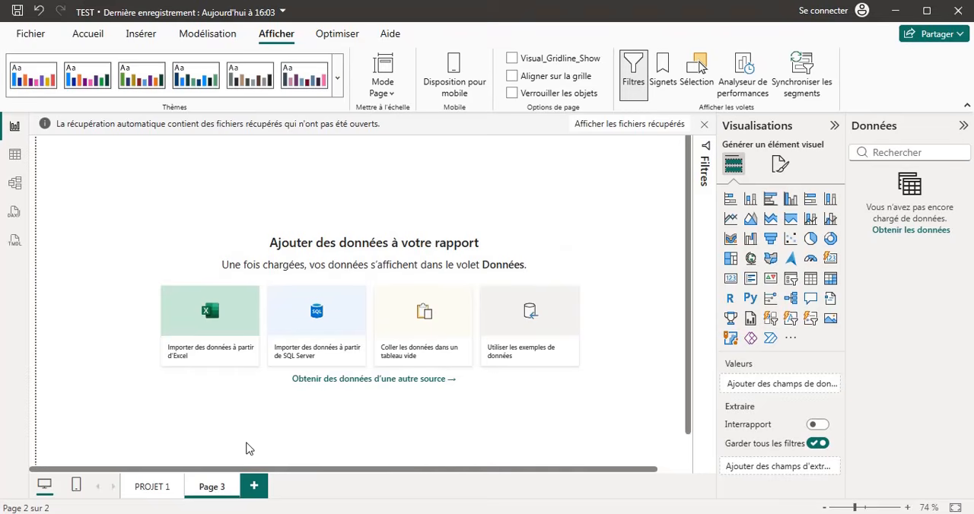
Duplicate Page 3 of the report.
right_click(214, 487)
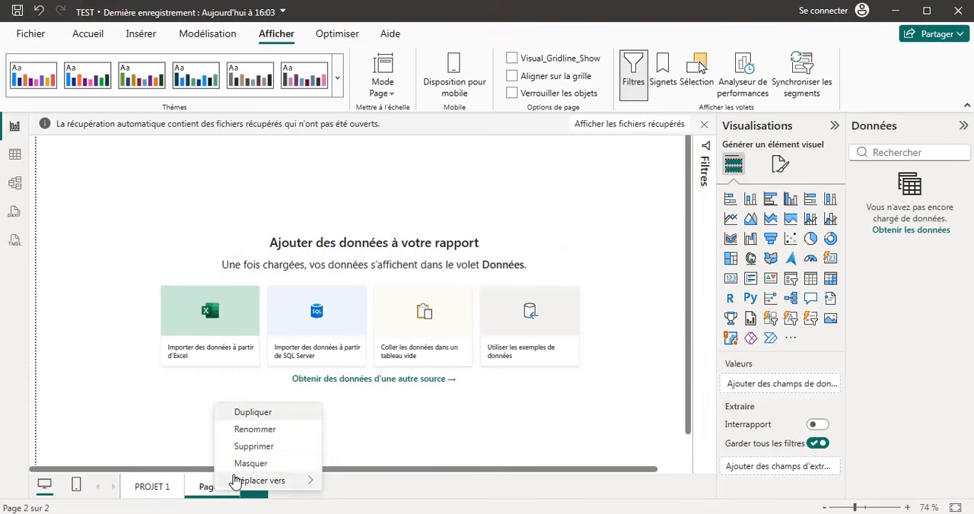
click(253, 413)
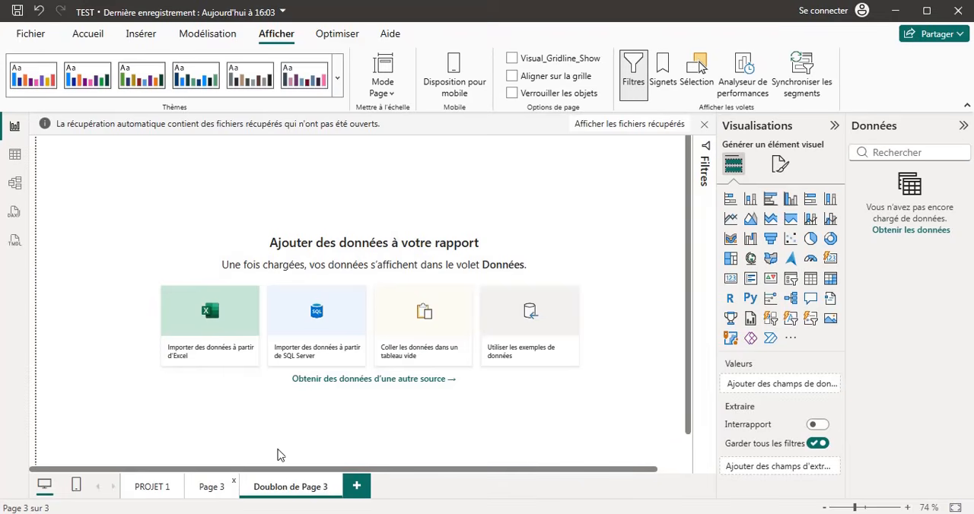
Delete the page Doublon de Page 3 and hide Page 3 of the report.
right_click(298, 495)
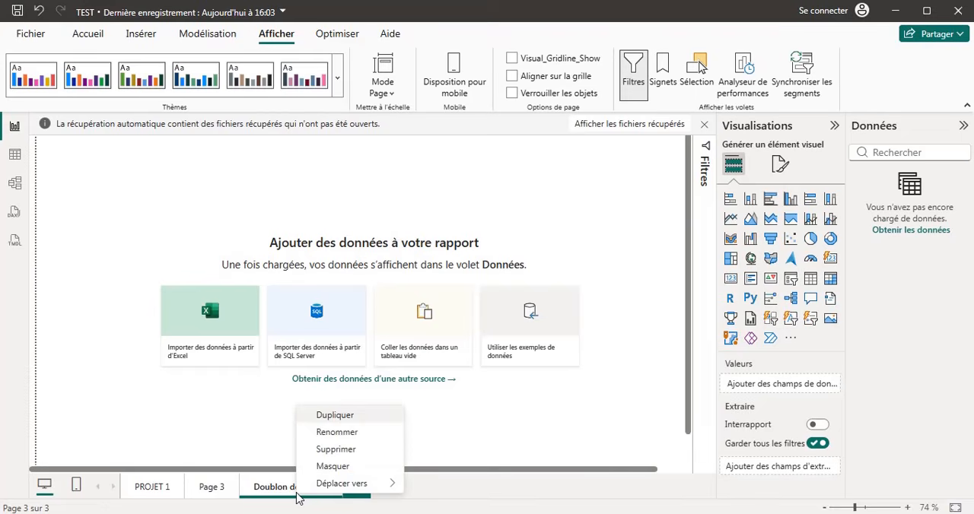
click(356, 453)
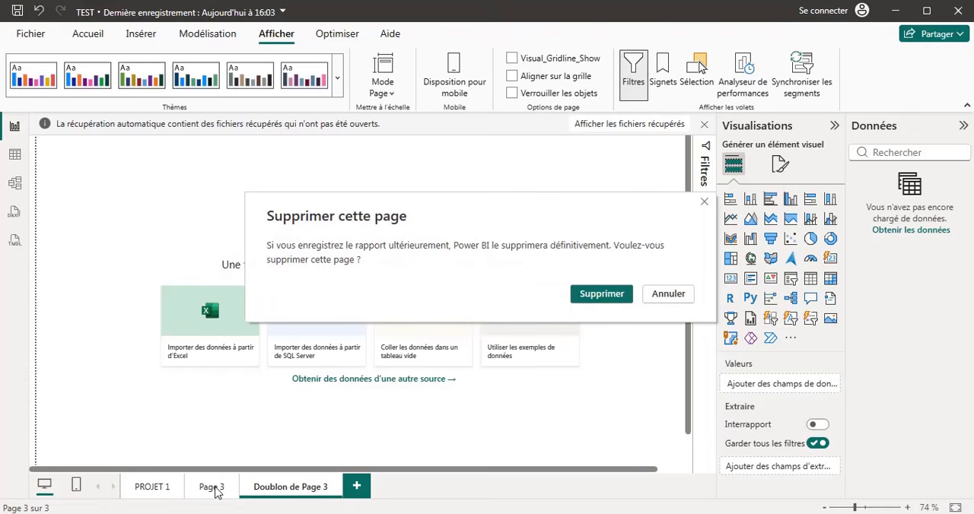
click(615, 301)
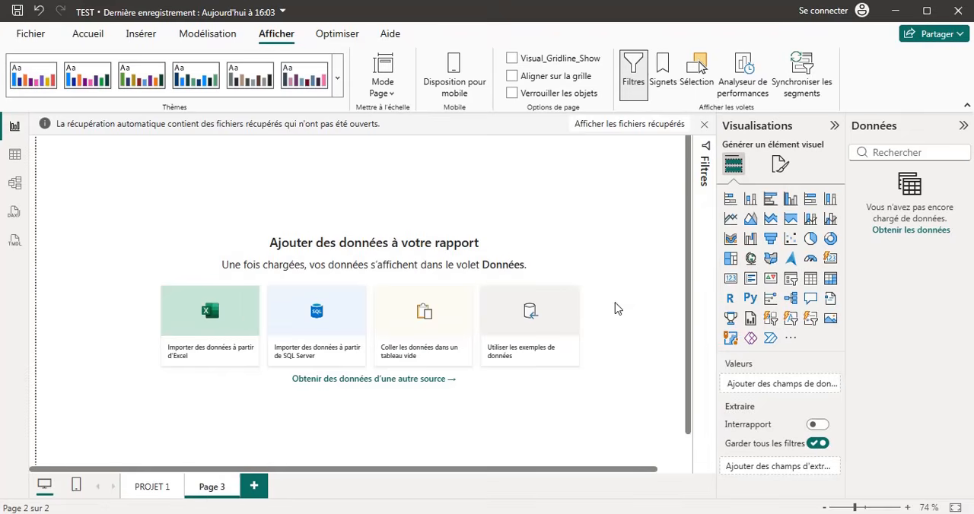
right_click(216, 487)
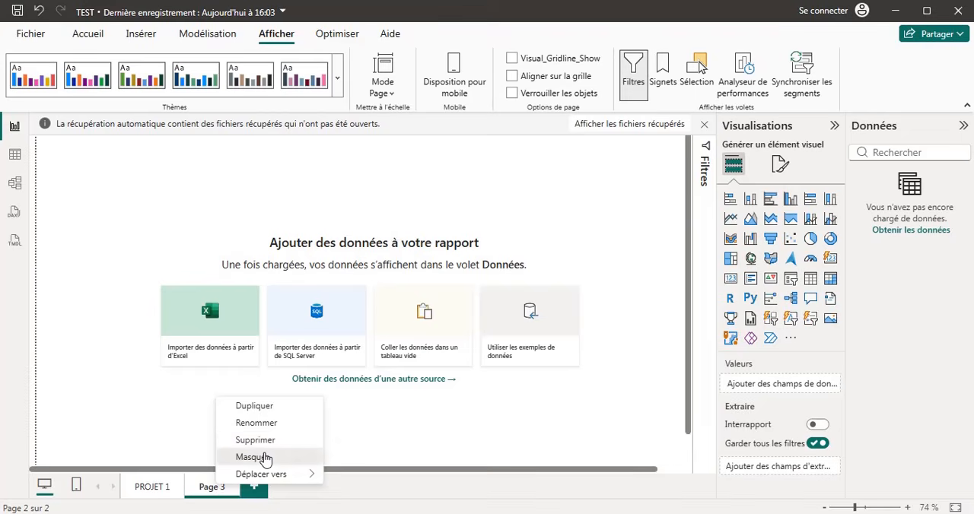
click(265, 457)
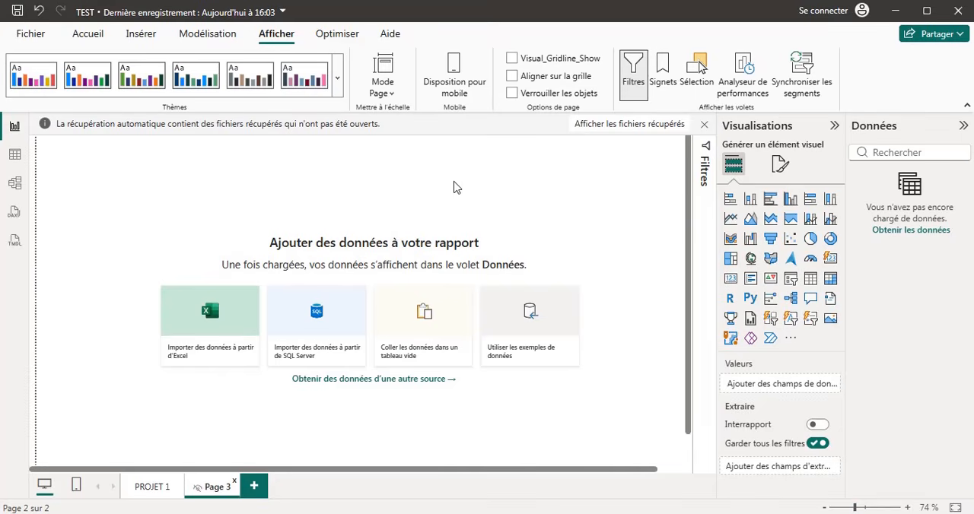
Examine the report's file commands and export formats, returning to the report view.
click(31, 35)
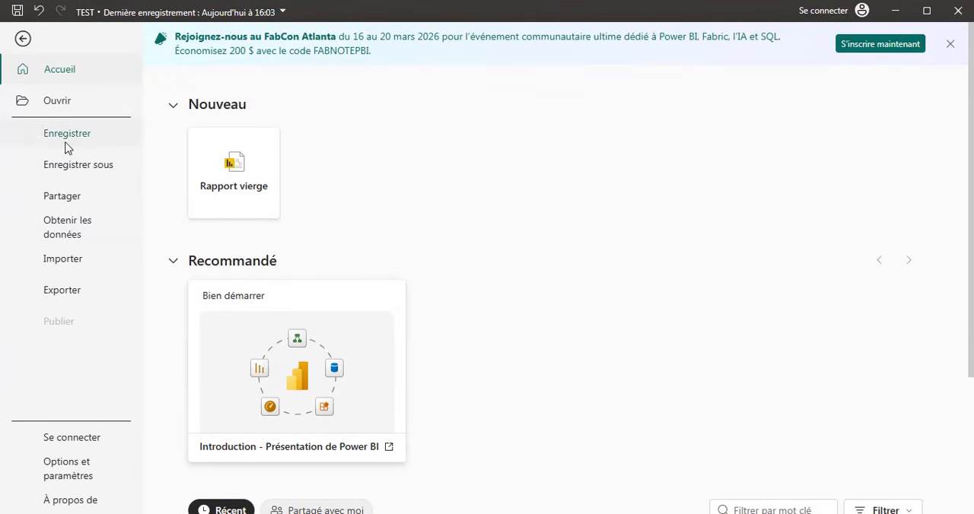
click(114, 290)
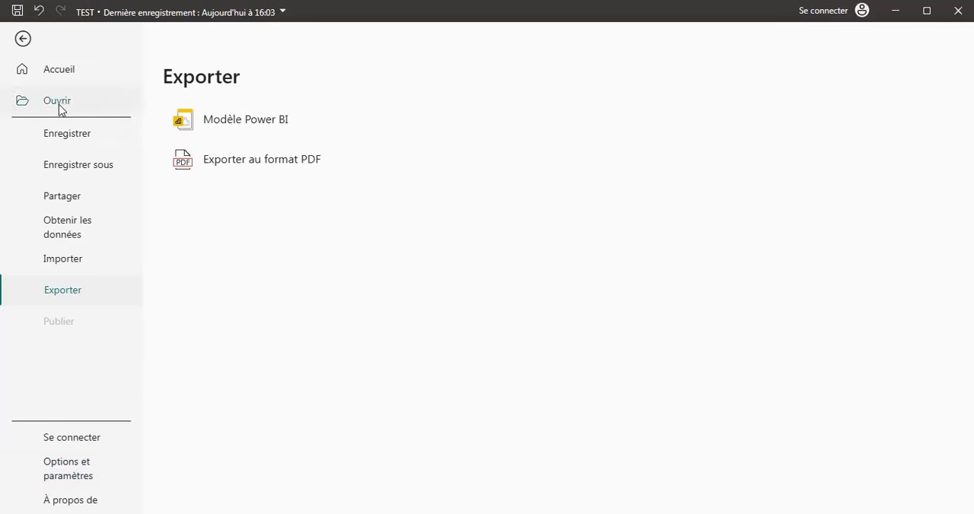
click(22, 39)
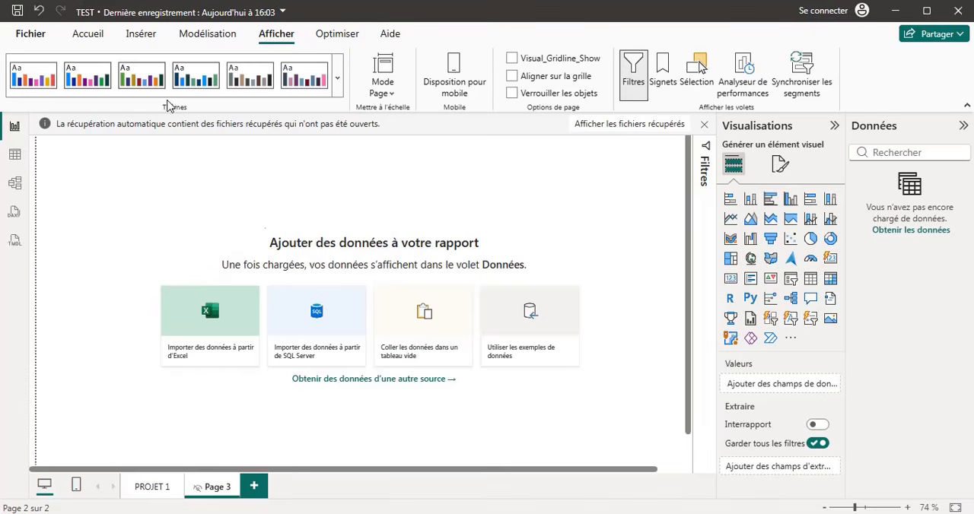
click(30, 34)
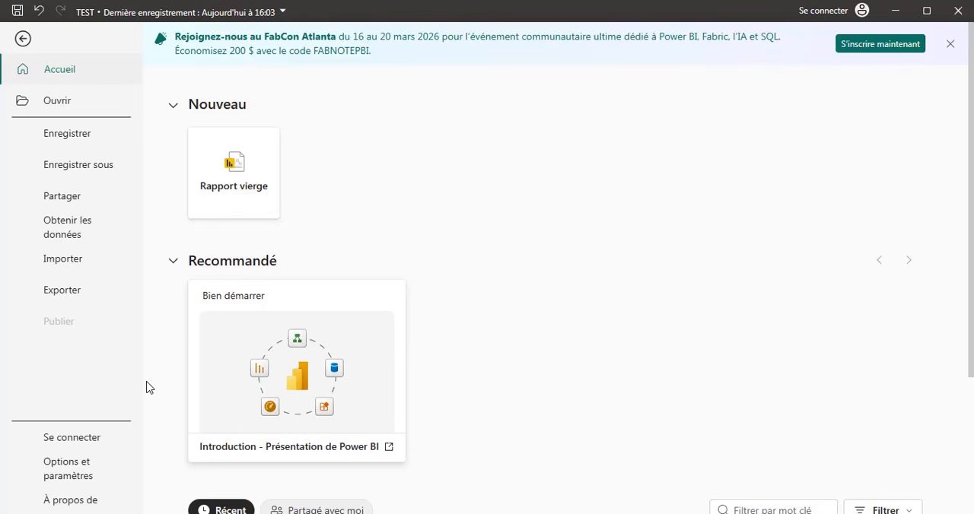
click(23, 39)
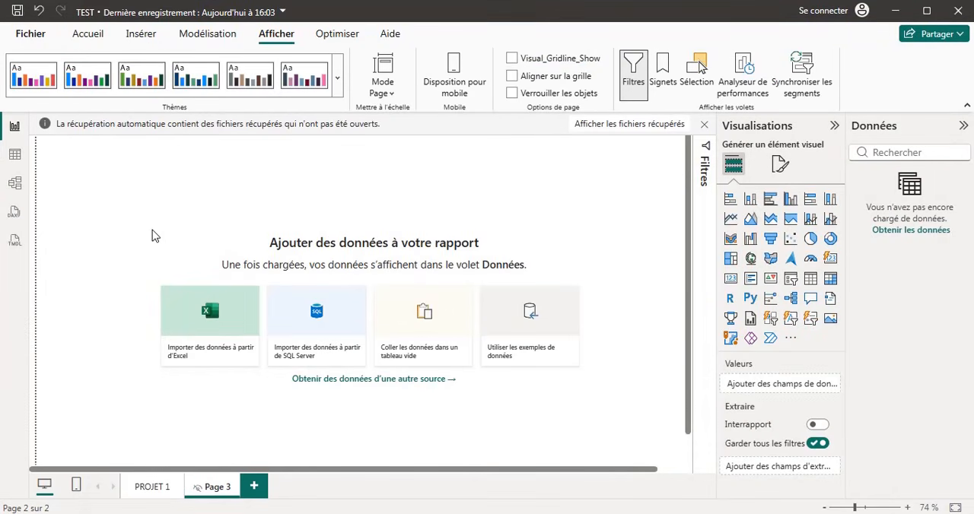
Set the application appearance to Sombre in the global report settings and apply it.
click(31, 34)
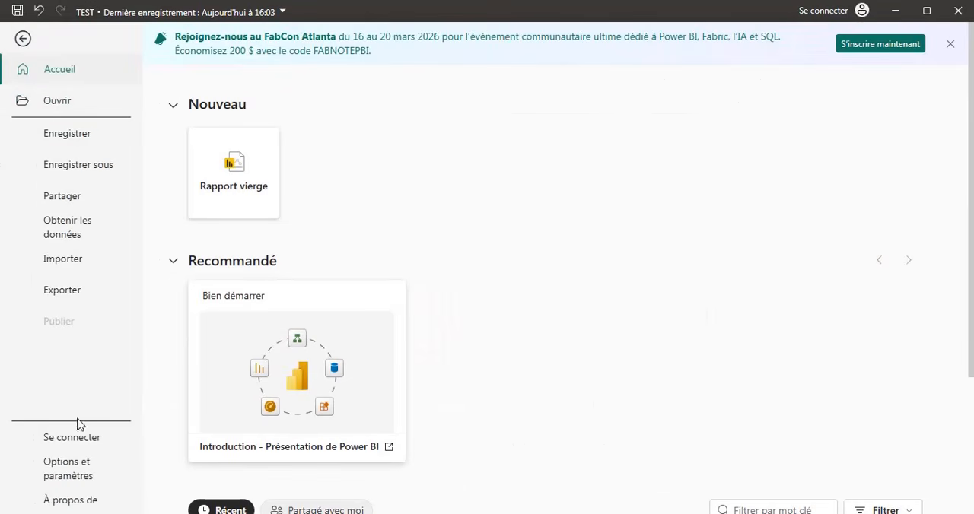
click(75, 467)
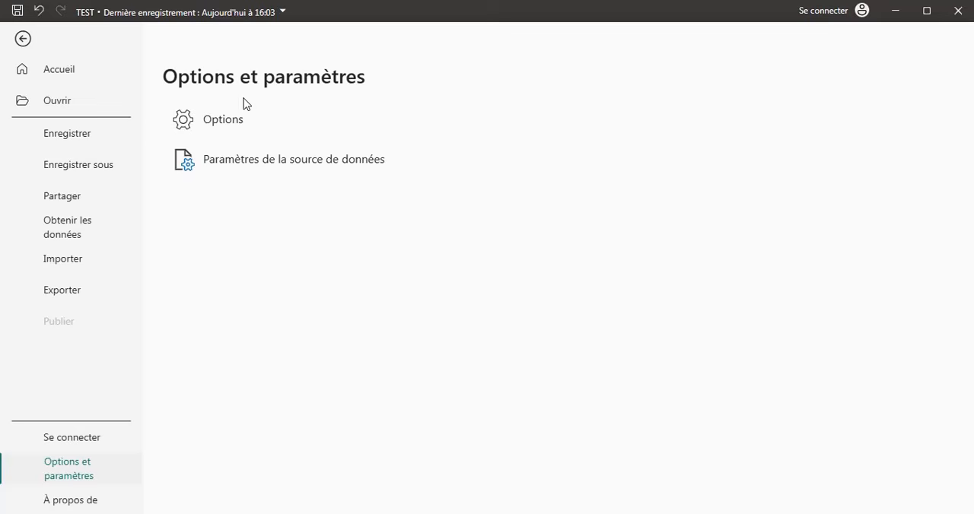
click(226, 129)
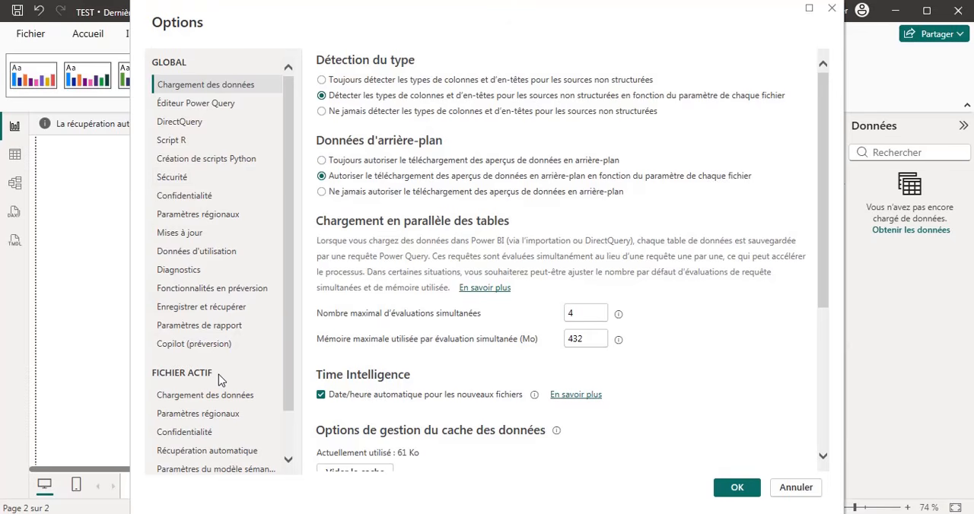
click(229, 326)
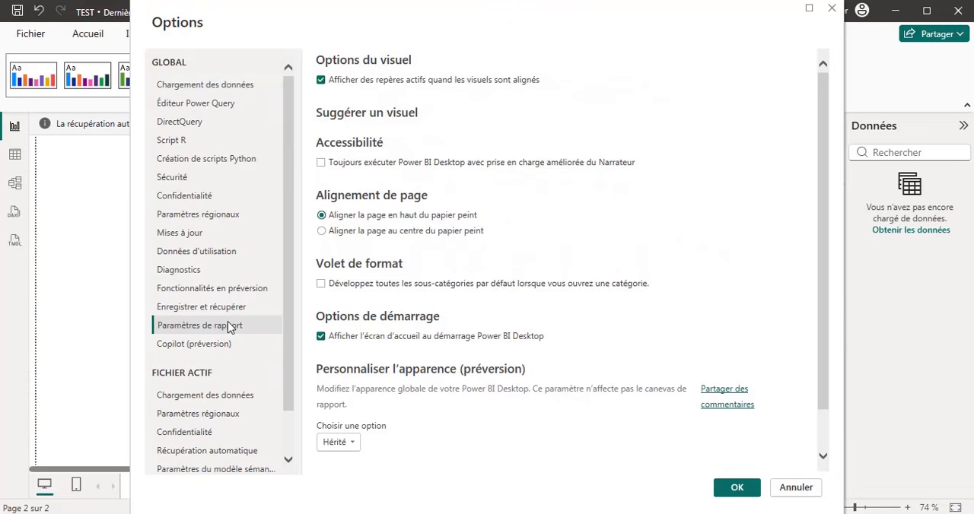
scroll(728, 199, down, 2)
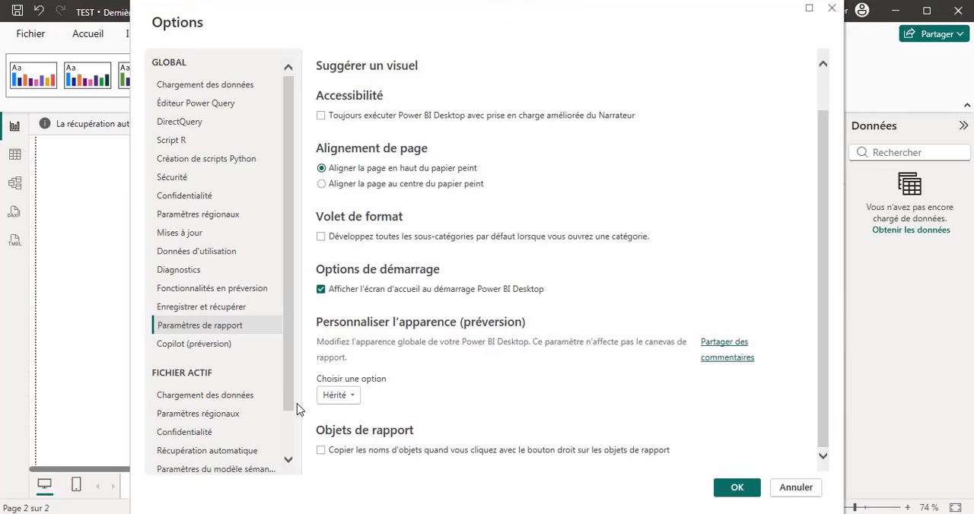
click(352, 388)
click(353, 395)
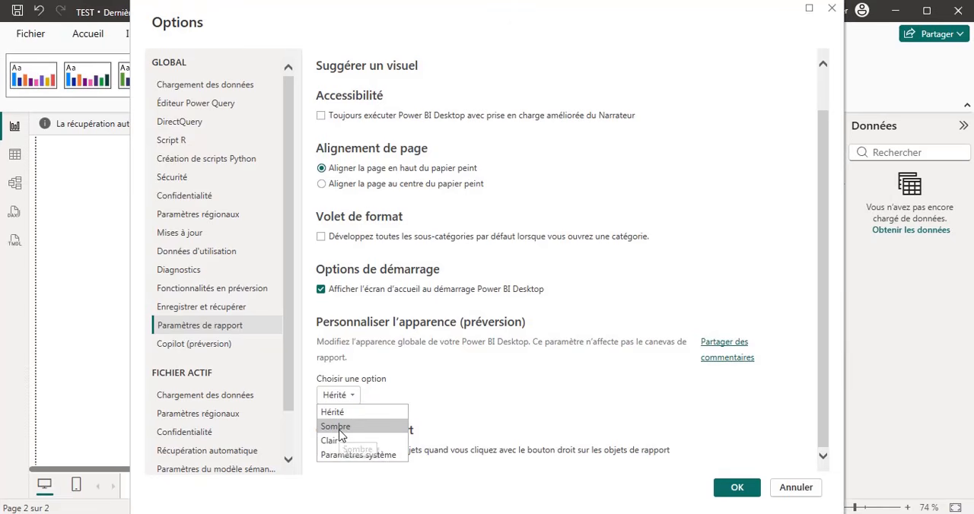
click(339, 429)
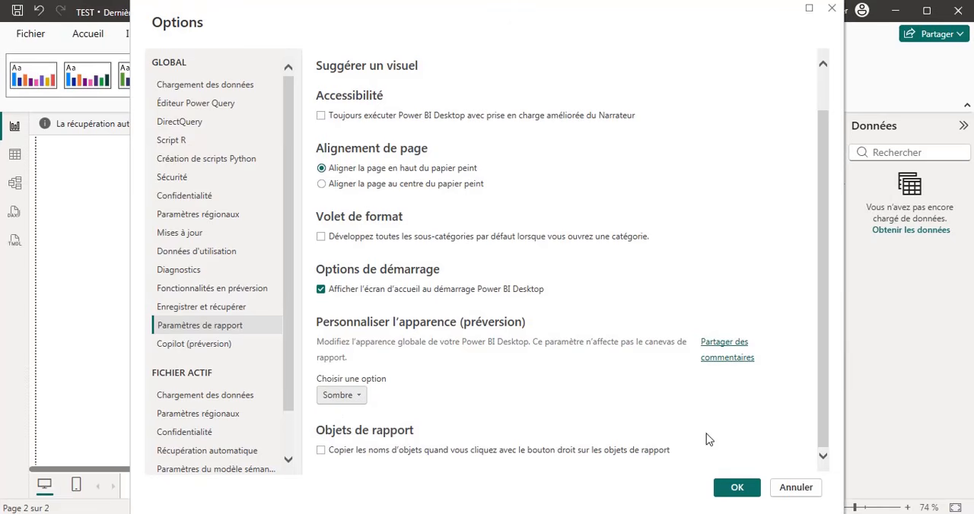
click(736, 489)
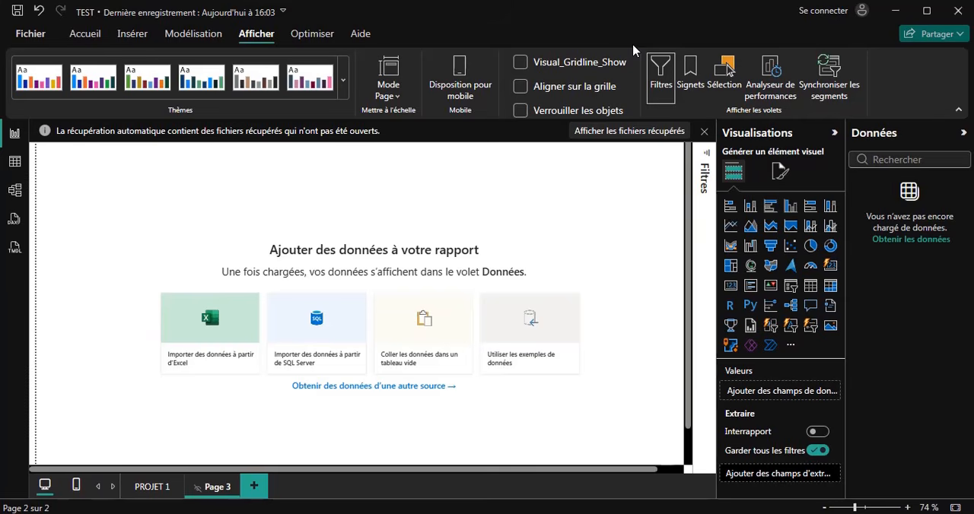
Restore the application appearance to Hérité in the global report settings and apply it.
click(32, 35)
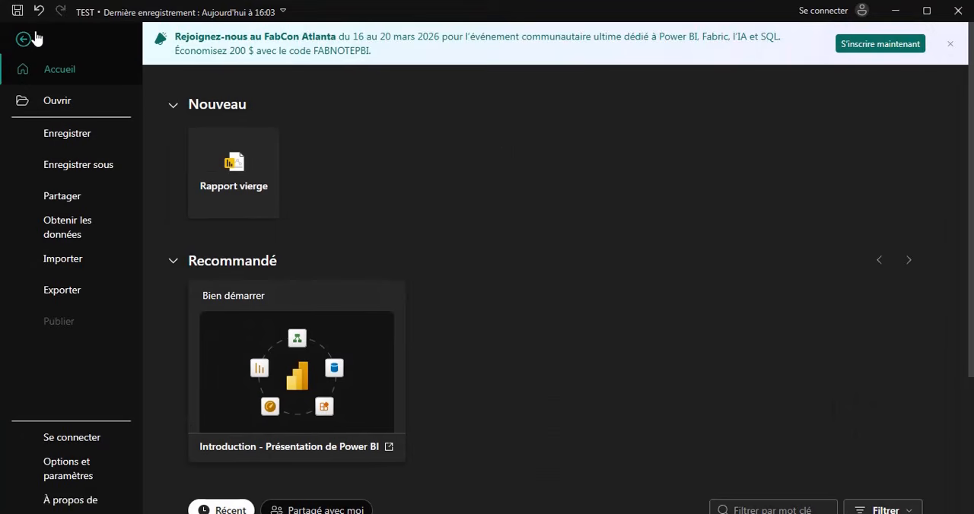
click(76, 478)
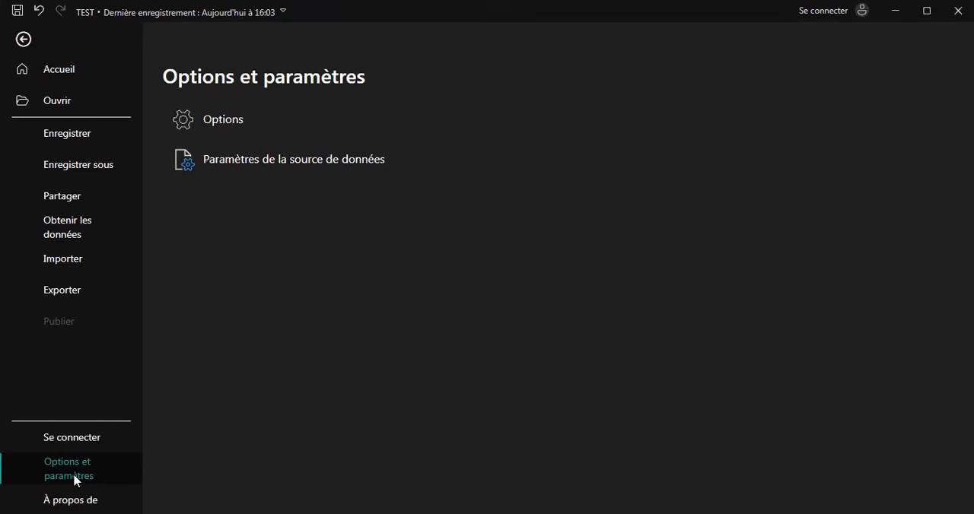
click(311, 125)
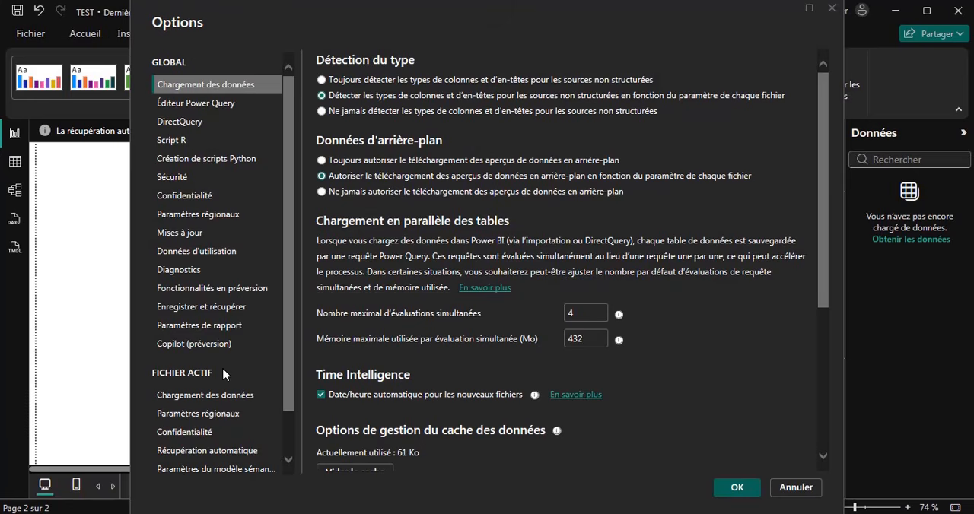
click(222, 335)
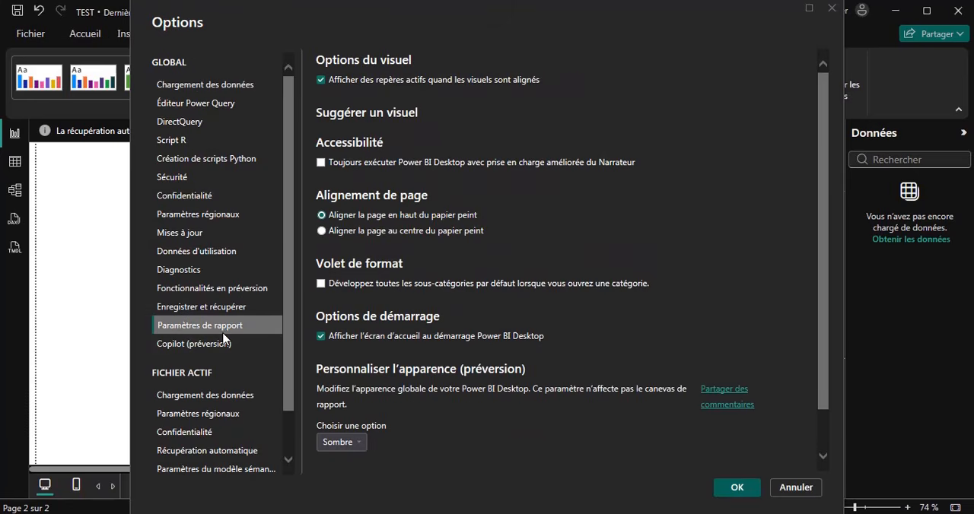
click(356, 443)
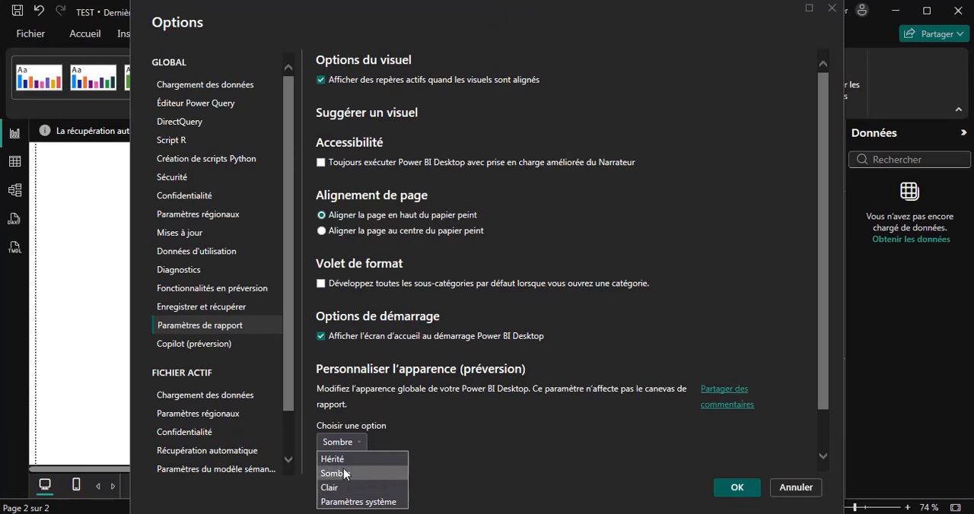
click(345, 459)
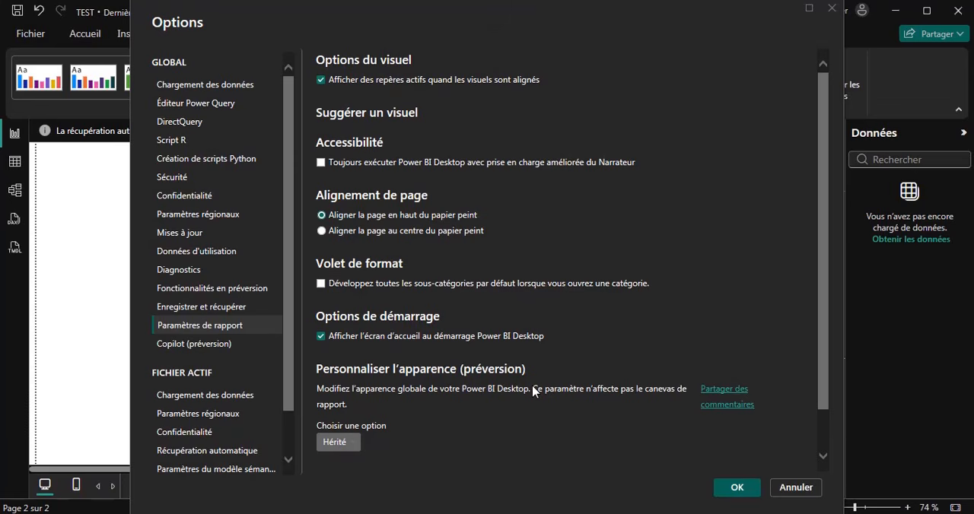
click(737, 491)
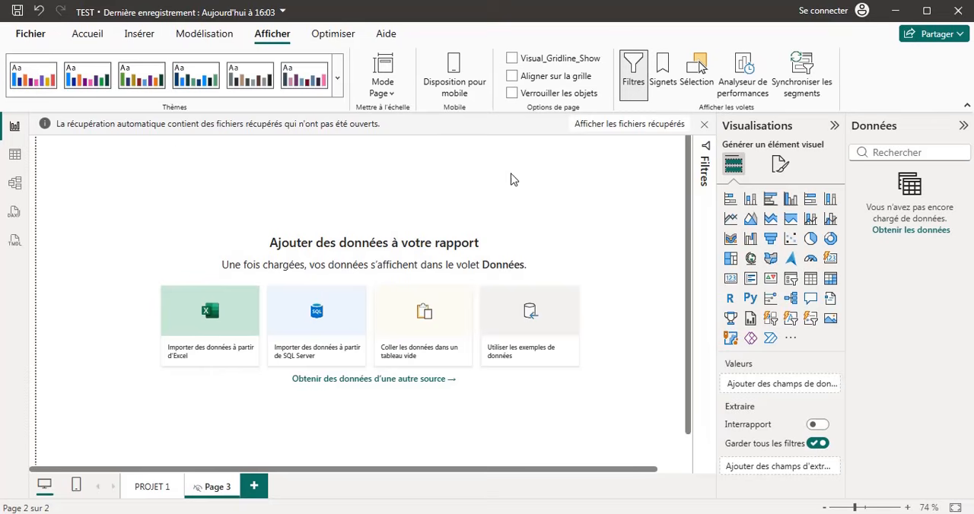
Examine the common data sources and the full list of data connectors, closing it without connecting.
click(103, 35)
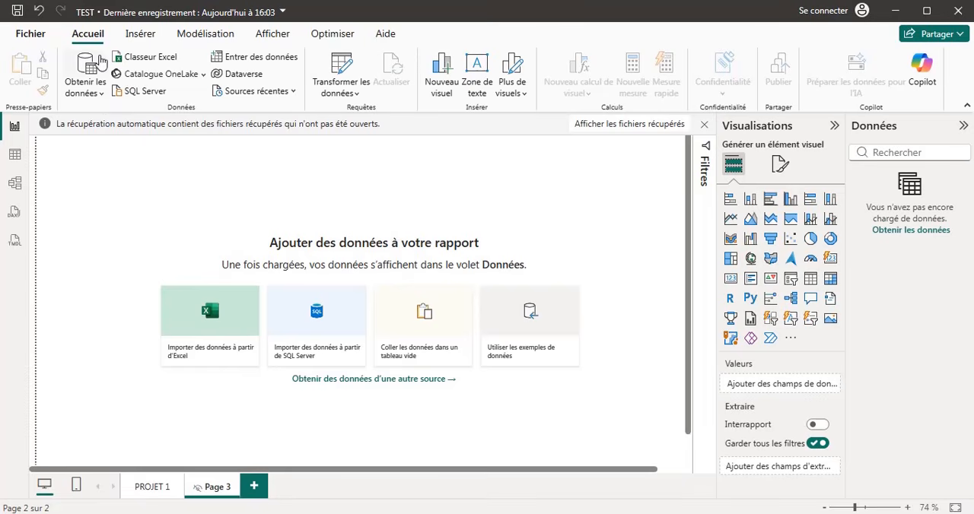
click(101, 92)
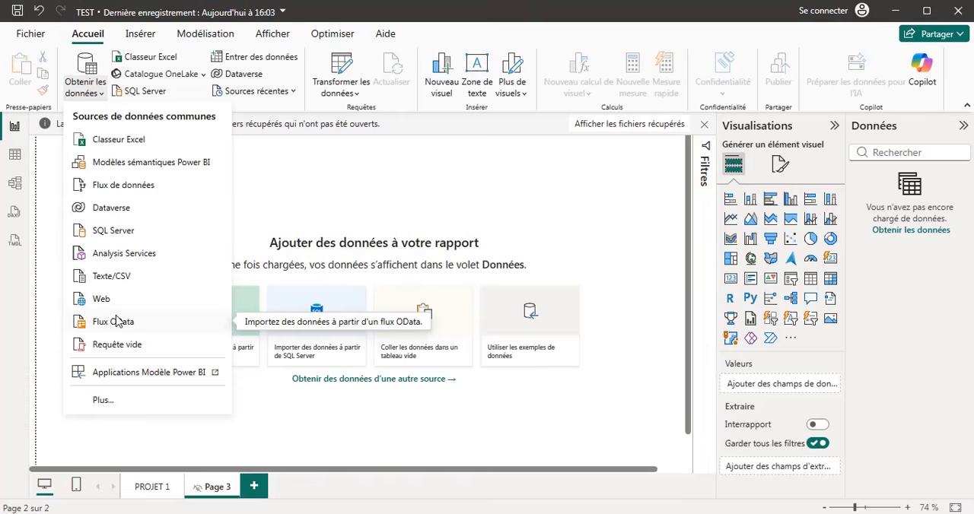
click(90, 72)
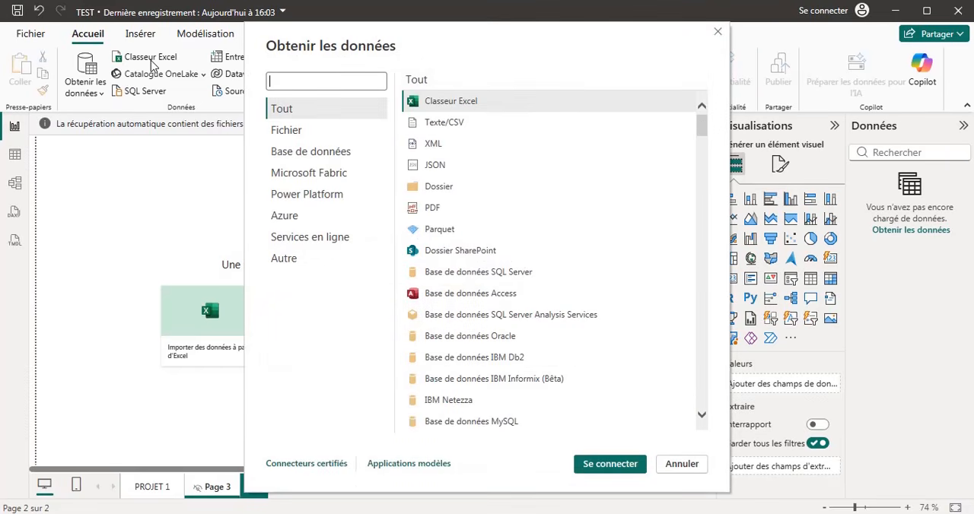
click(715, 33)
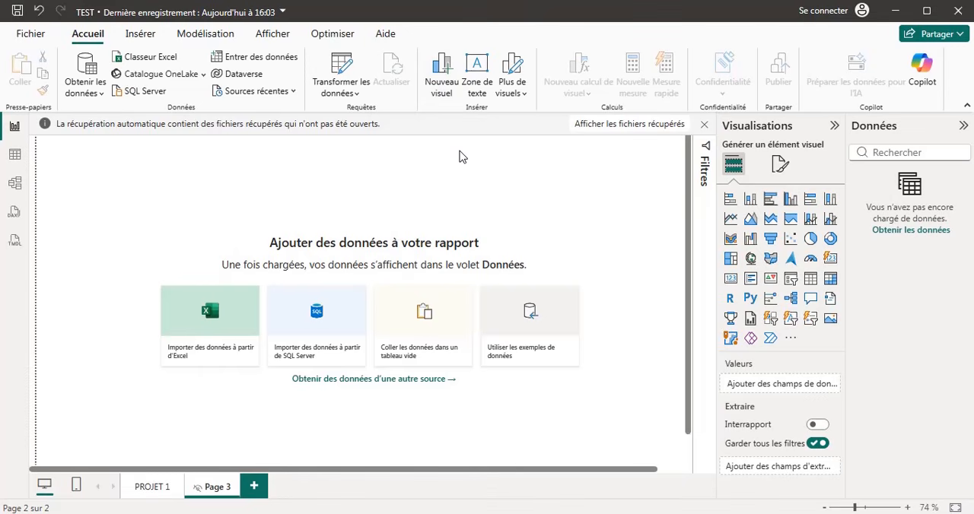
Add a new empty visual to Page 3 and a text box beneath it, stretched across nearly the full canvas width.
click(444, 70)
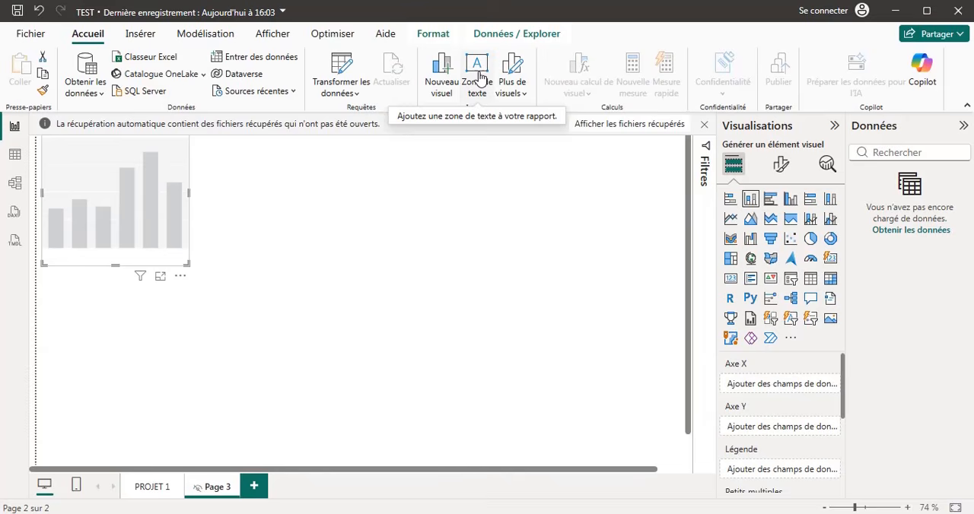
click(478, 76)
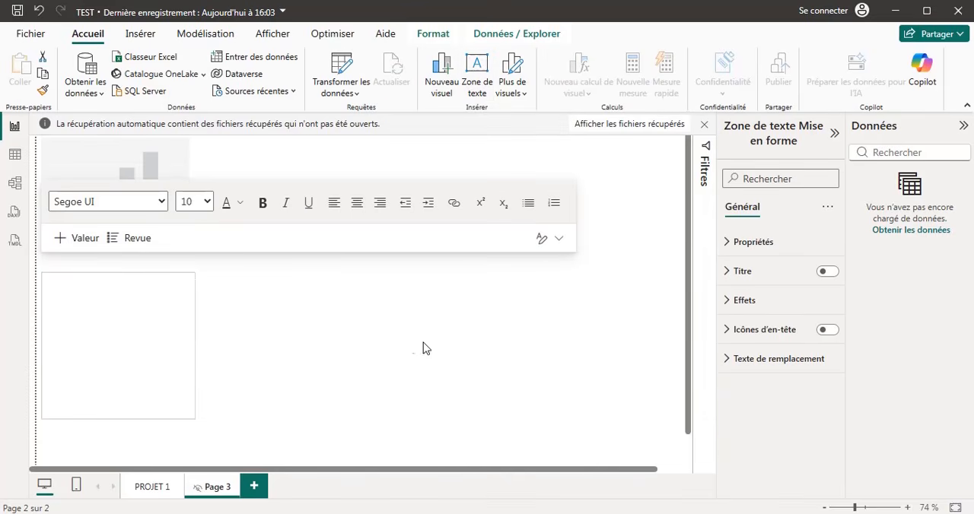
drag(424, 348, 677, 312)
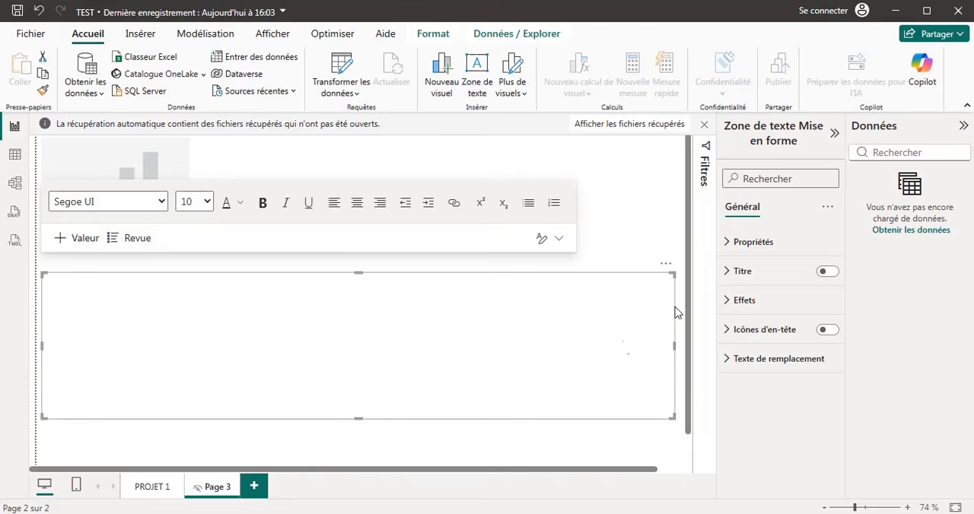
Enter the text CAMPAGNE in the text box on Page 3.
click(197, 330)
text(cAMPAGNE)
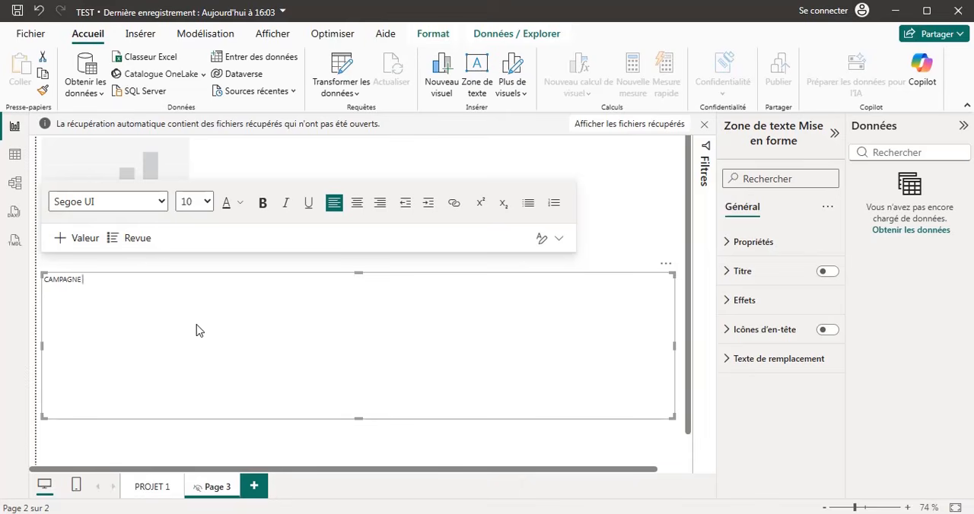
Format the CAMPAGNE text on Page 3 with font size 40, bold and dark blue.
key(ctrl+a)
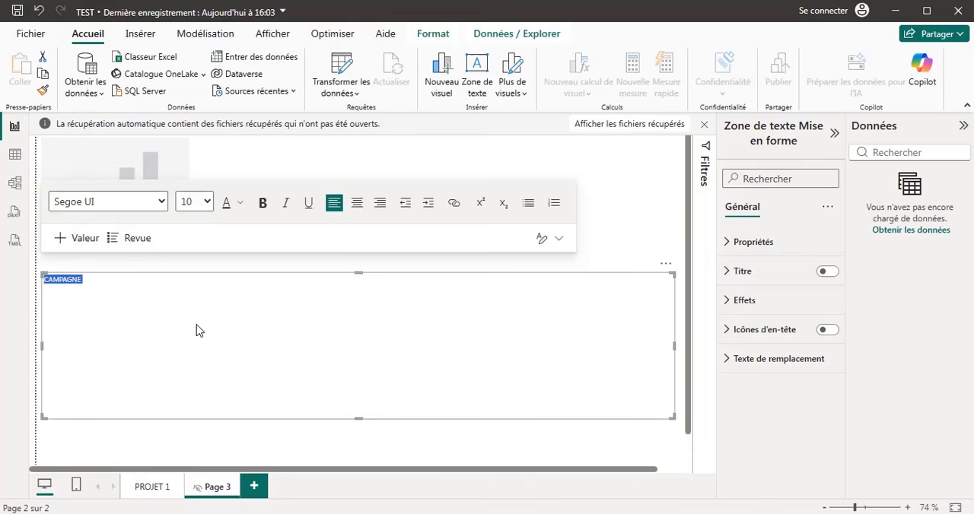
click(207, 202)
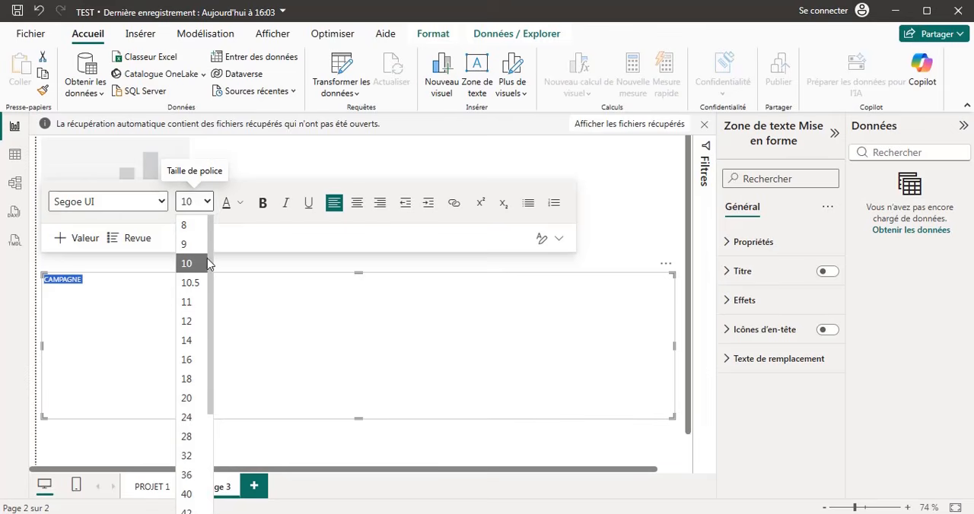
click(188, 493)
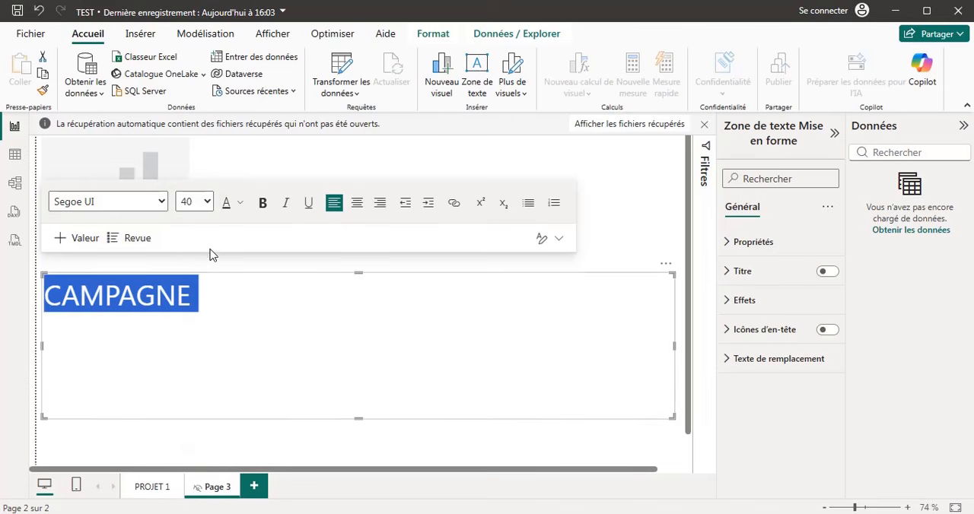
click(261, 203)
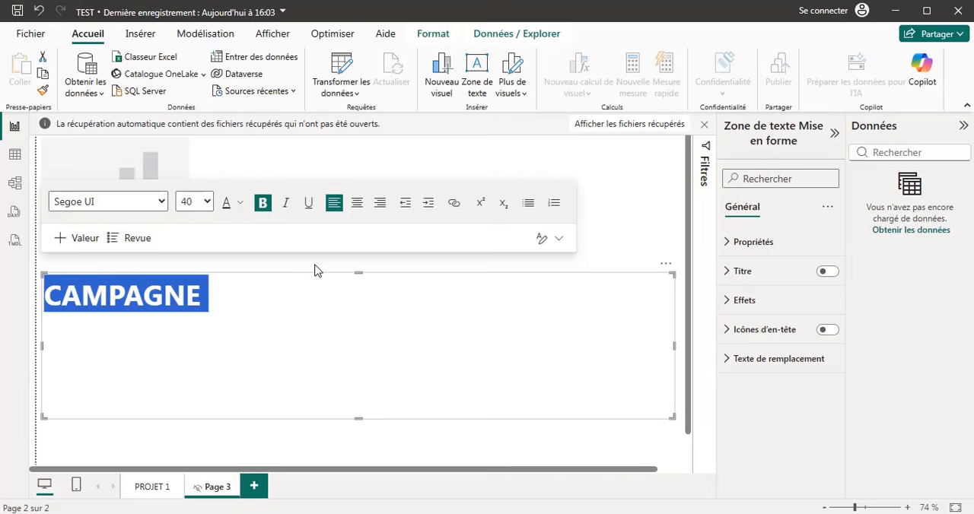
click(241, 203)
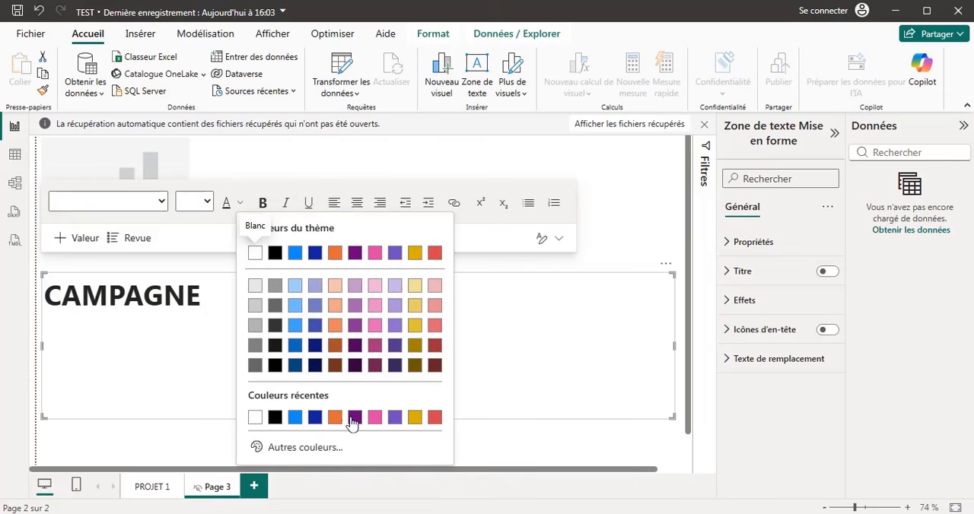
click(313, 420)
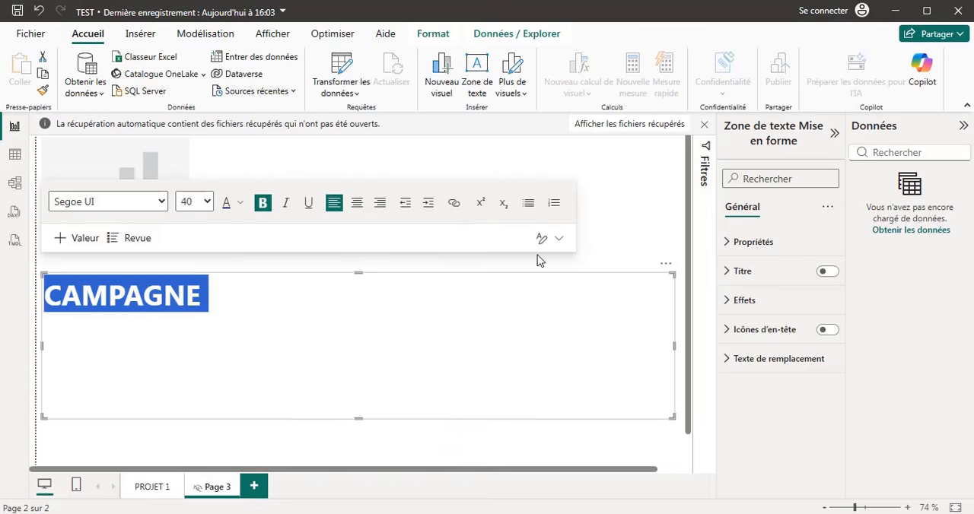
click(591, 337)
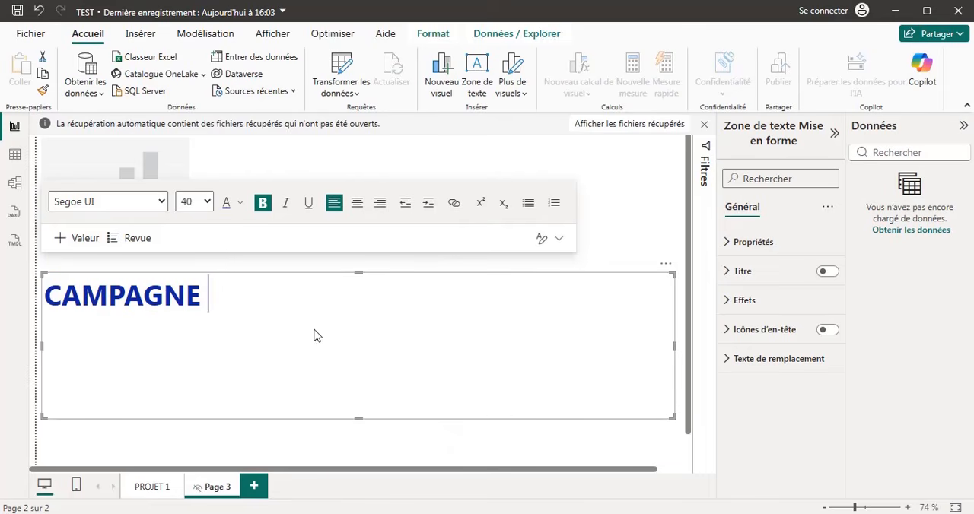
click(639, 209)
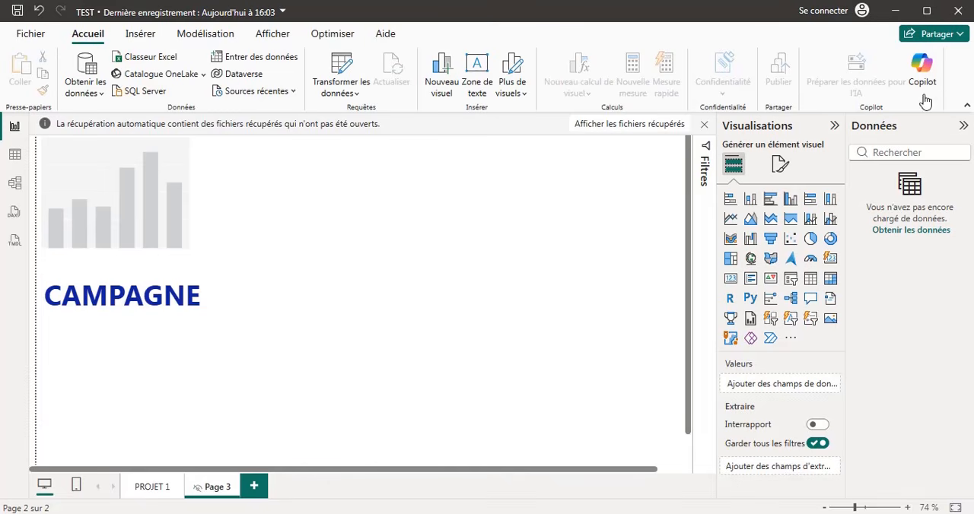
Add a new blank page to the report.
click(130, 36)
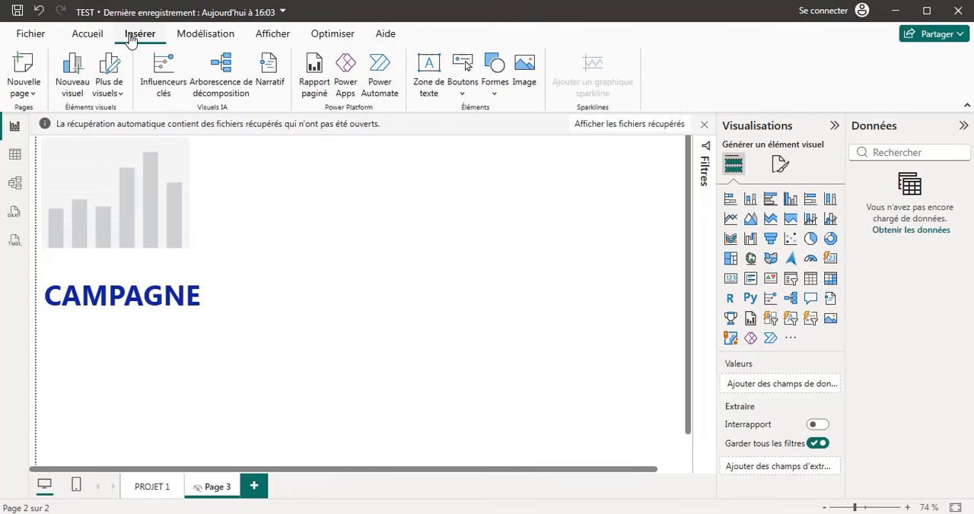
click(24, 61)
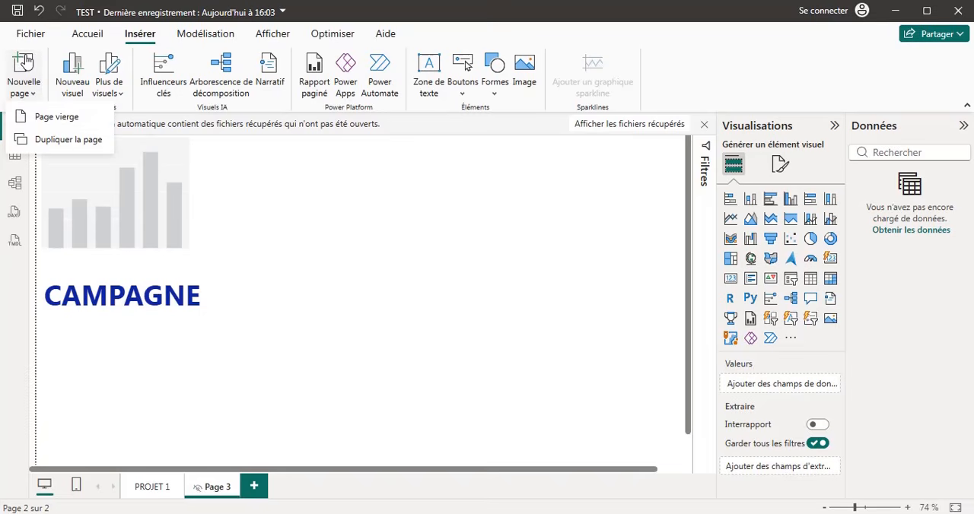
click(50, 117)
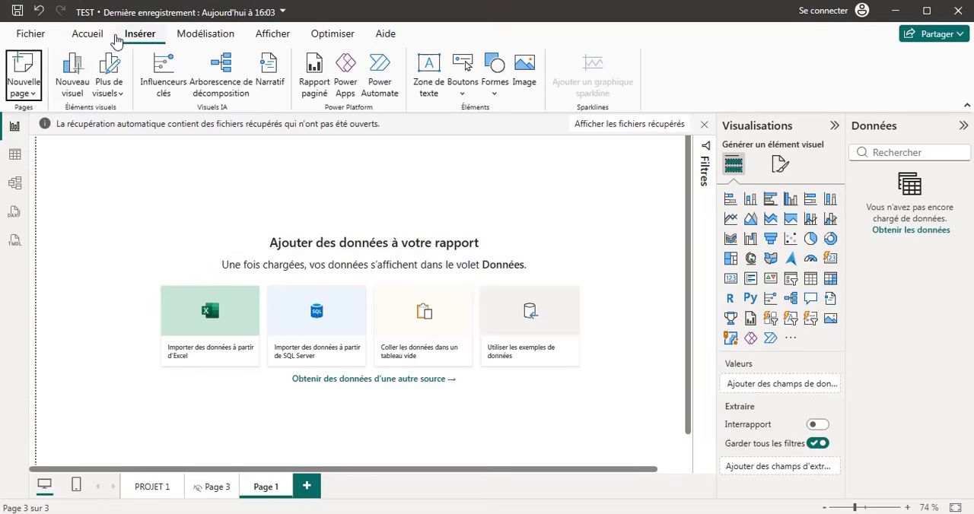
Look over the available shapes and insert an image placeholder on the new page, dismissing the sign-in prompt.
click(88, 34)
click(139, 36)
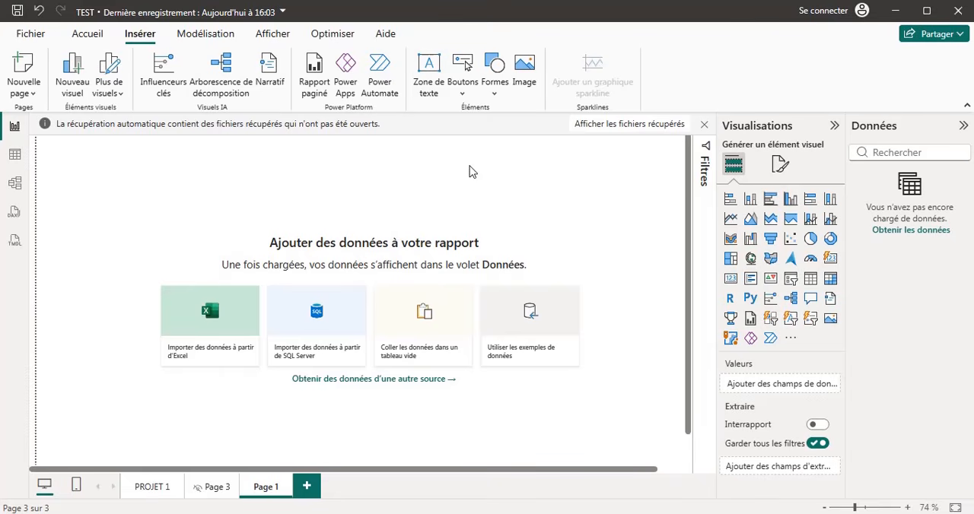
click(499, 73)
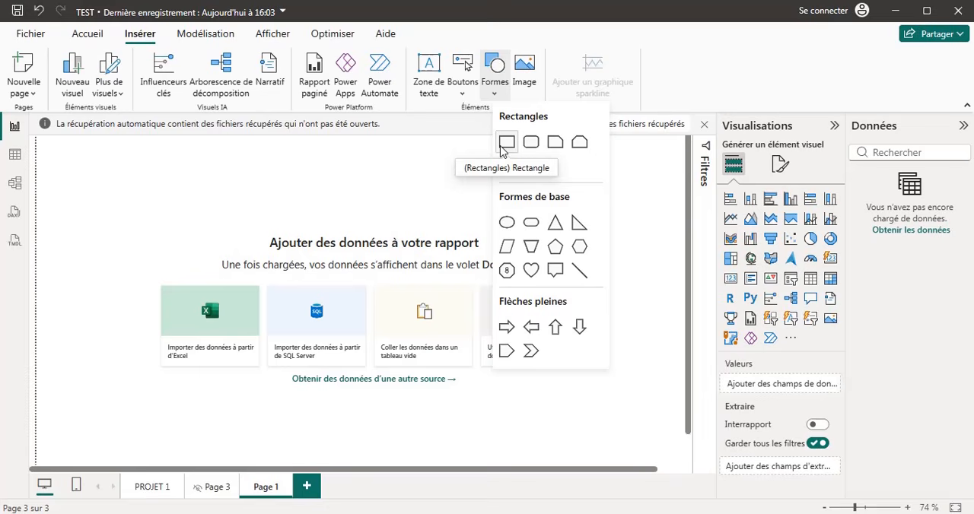
click(516, 76)
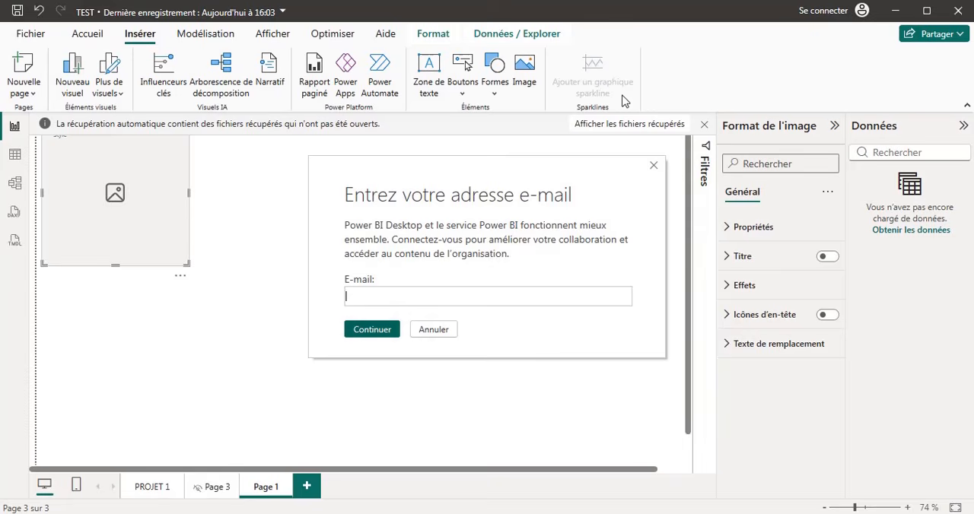
click(653, 165)
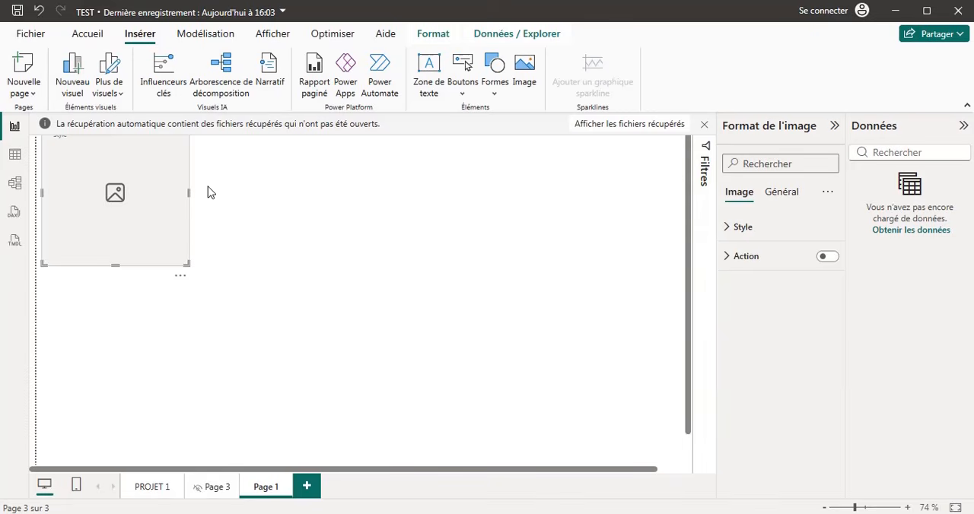
Examine the modelling commands and the model view, and return to the report view.
click(198, 38)
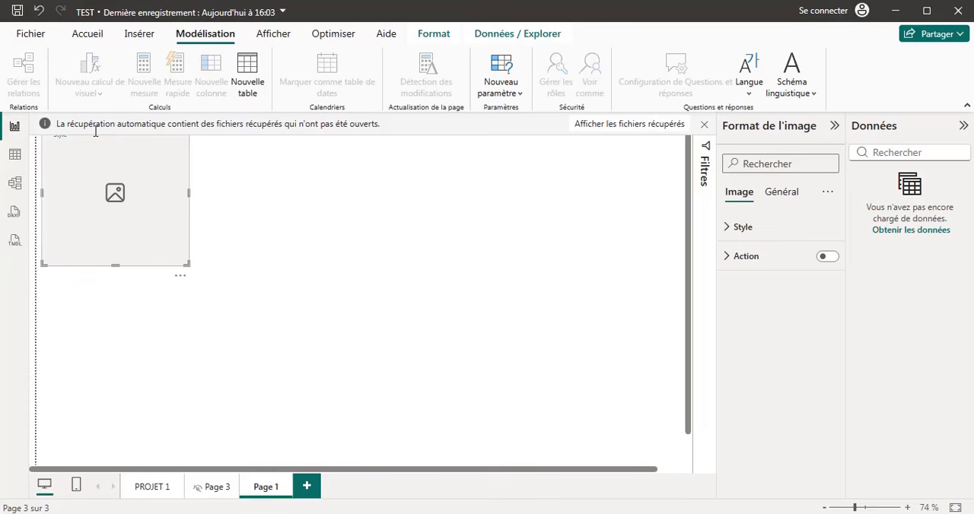
click(15, 185)
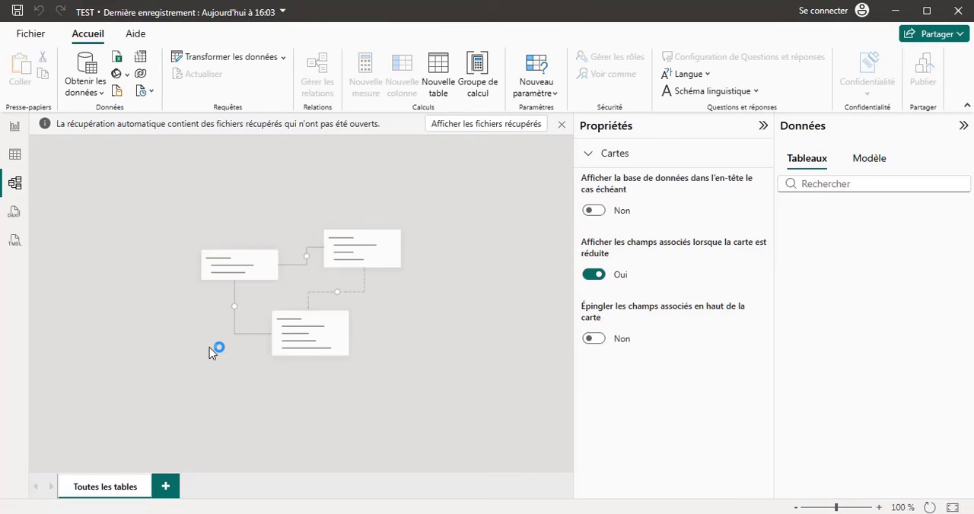
click(9, 128)
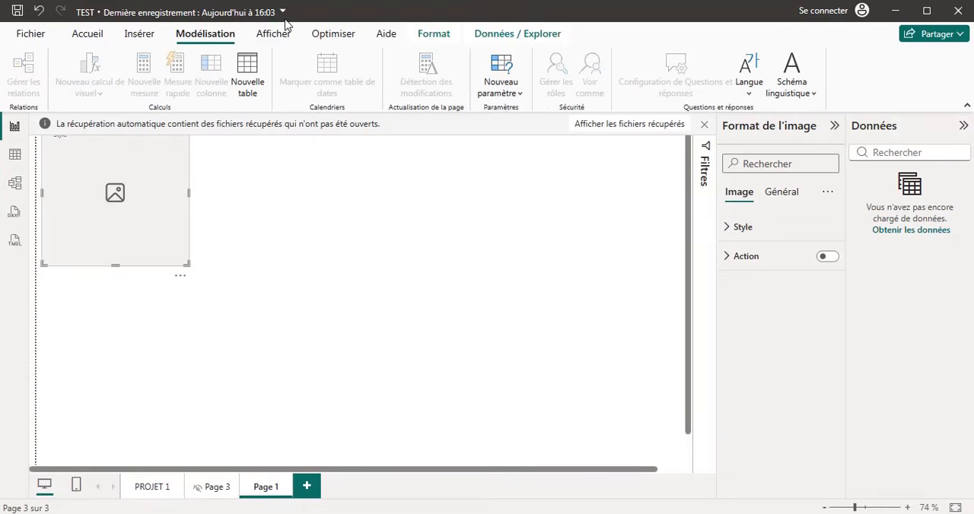
Apply the Valeur par défaut accessible theme to the report and dismiss the sign-in prompt.
click(277, 43)
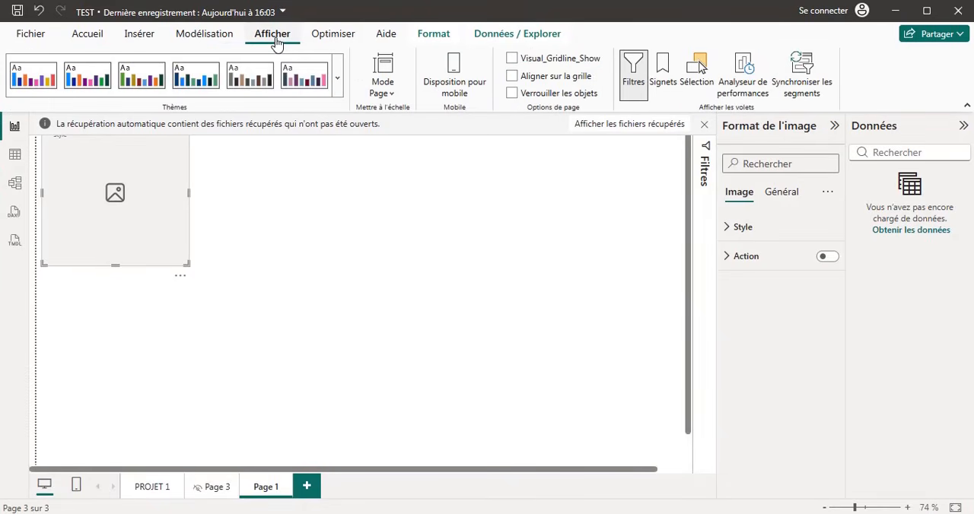
click(84, 90)
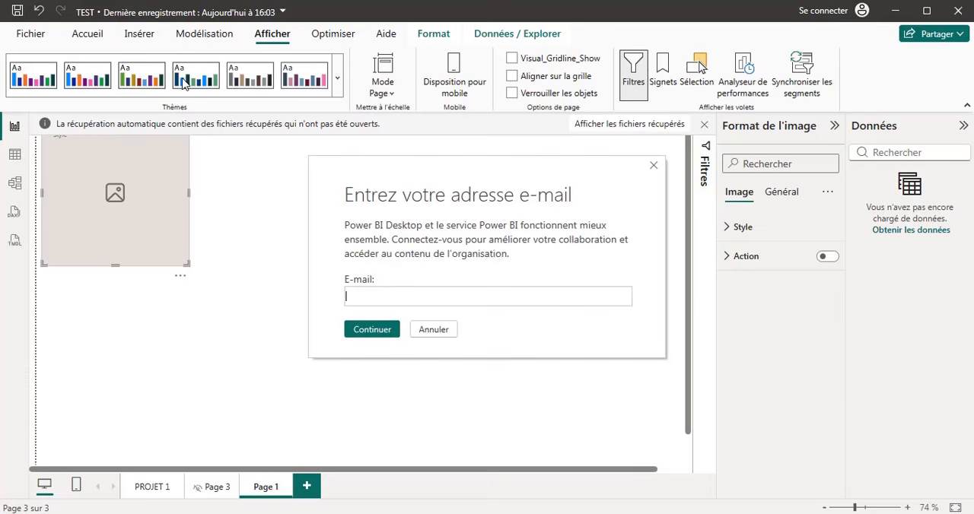
click(653, 165)
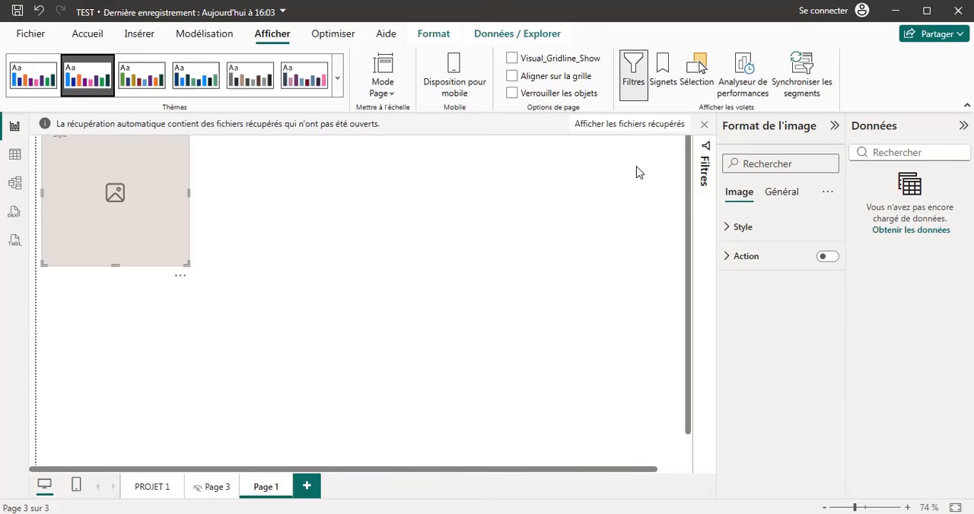
Look over the optimisation commands, and remove the image placeholder together with its page, Page 1.
click(329, 38)
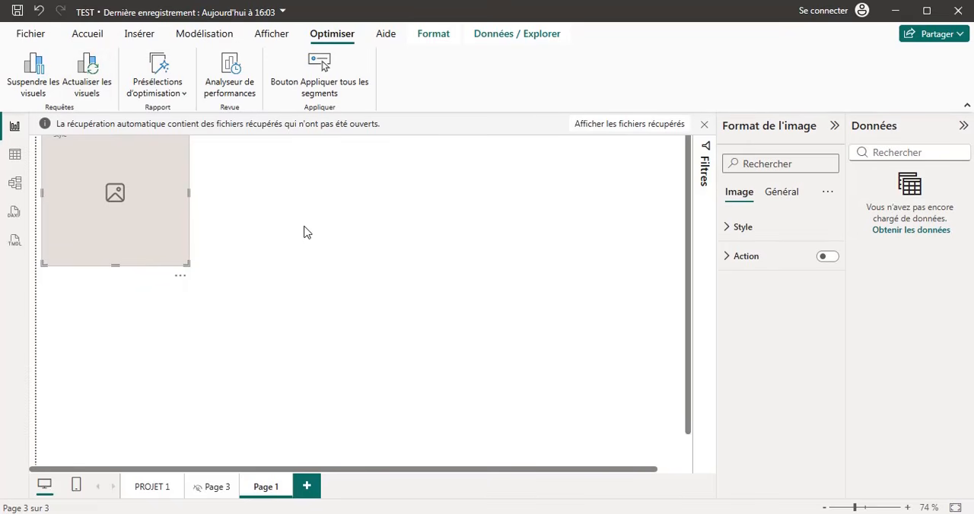
click(180, 276)
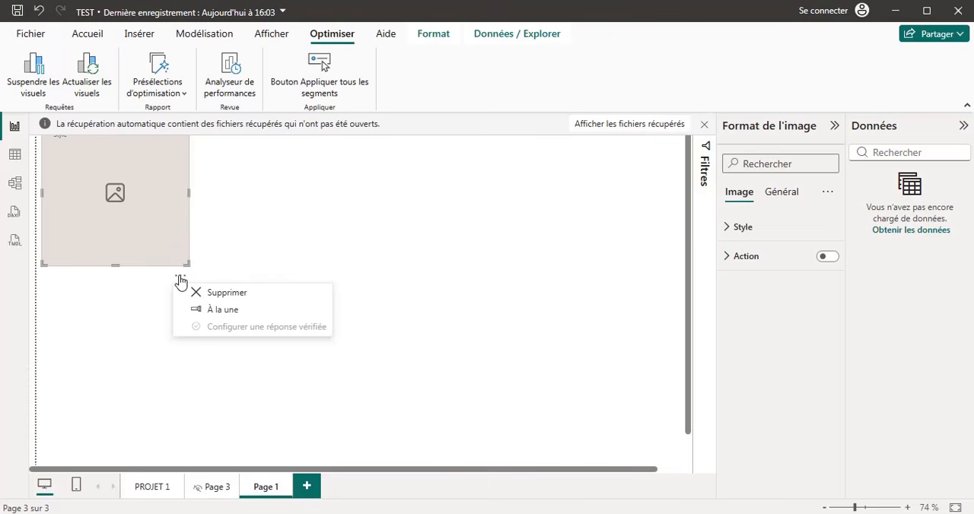
click(217, 295)
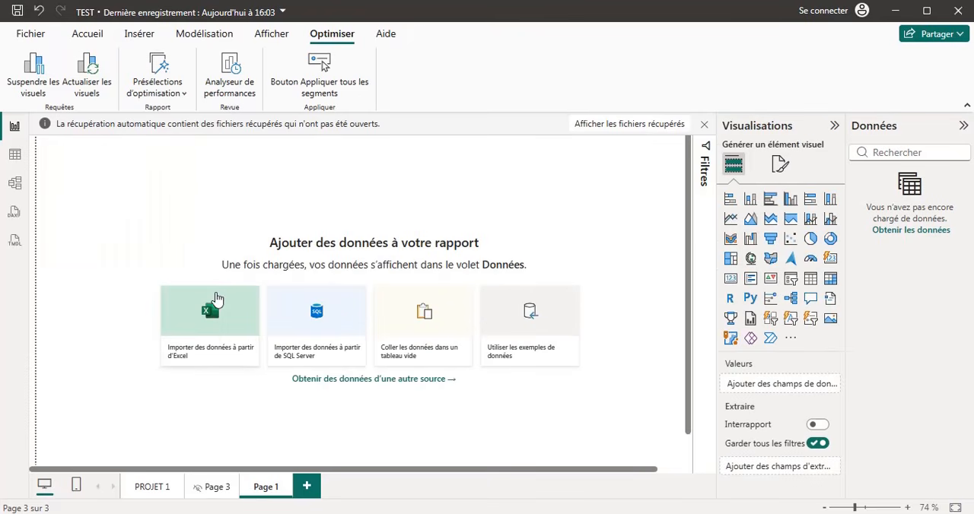
right_click(268, 491)
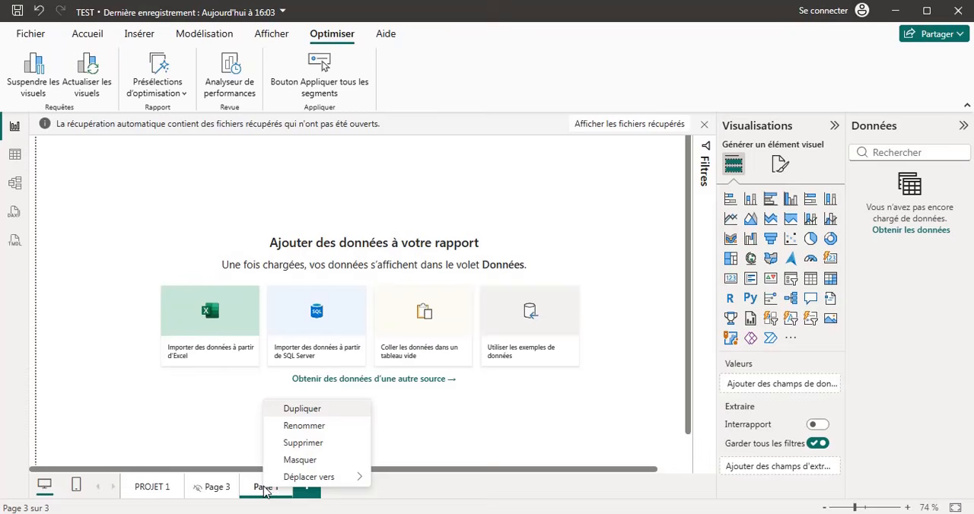
click(302, 443)
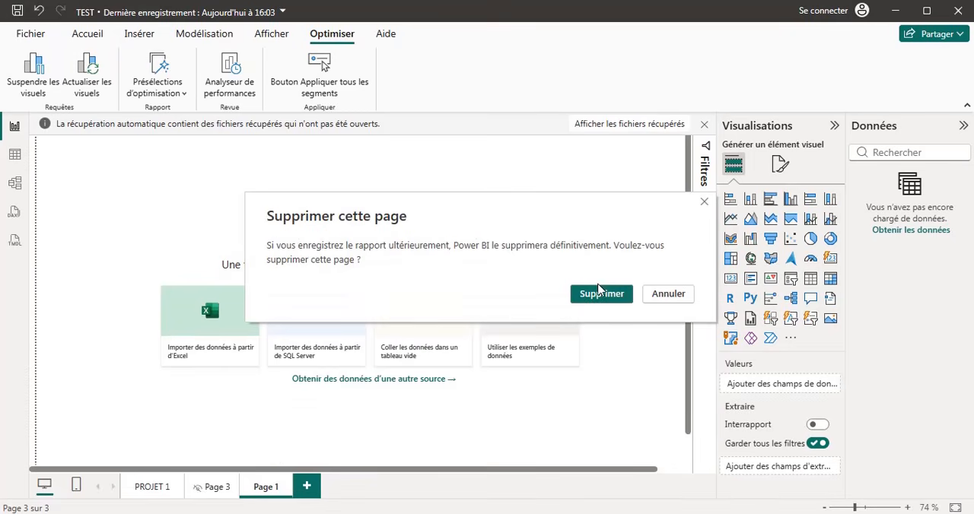
click(592, 296)
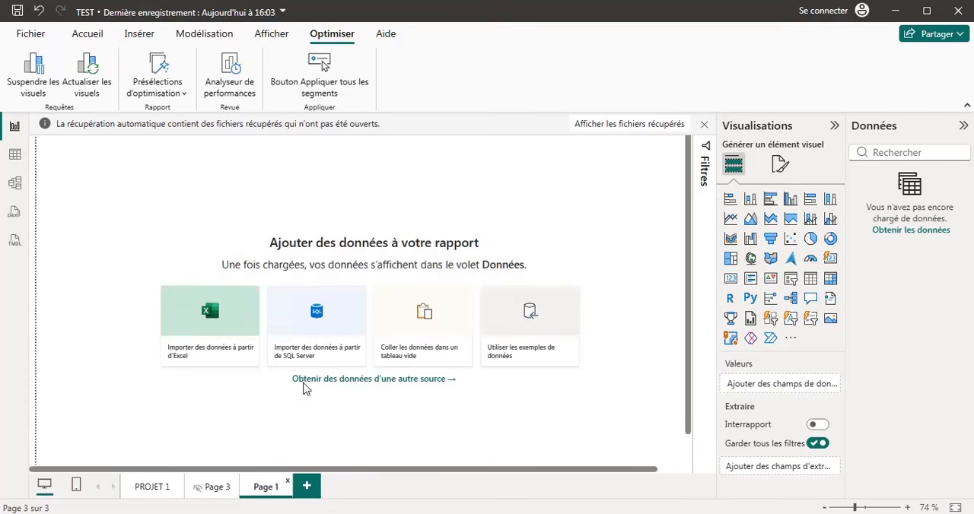
Delete Page 3, which holds the empty visual and the CAMPAGNE text, from the report.
right_click(219, 476)
click(274, 432)
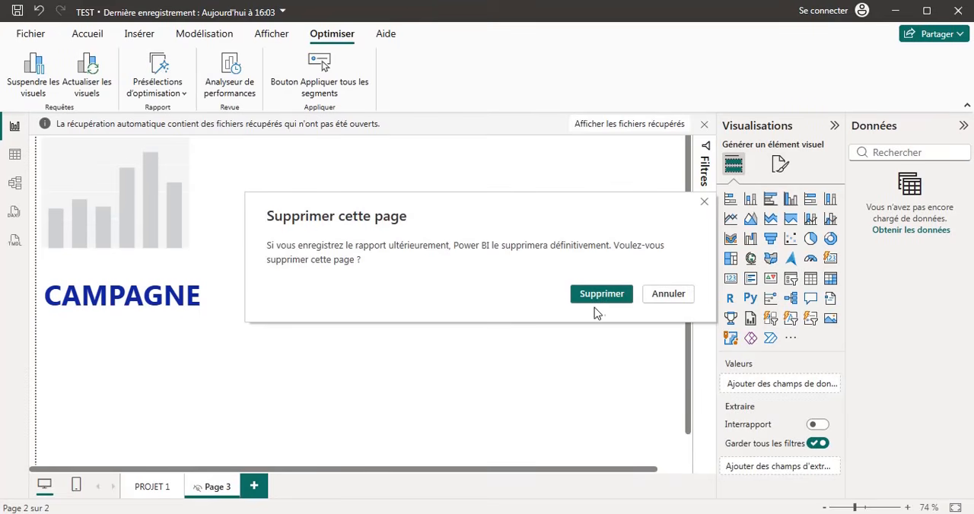
click(601, 295)
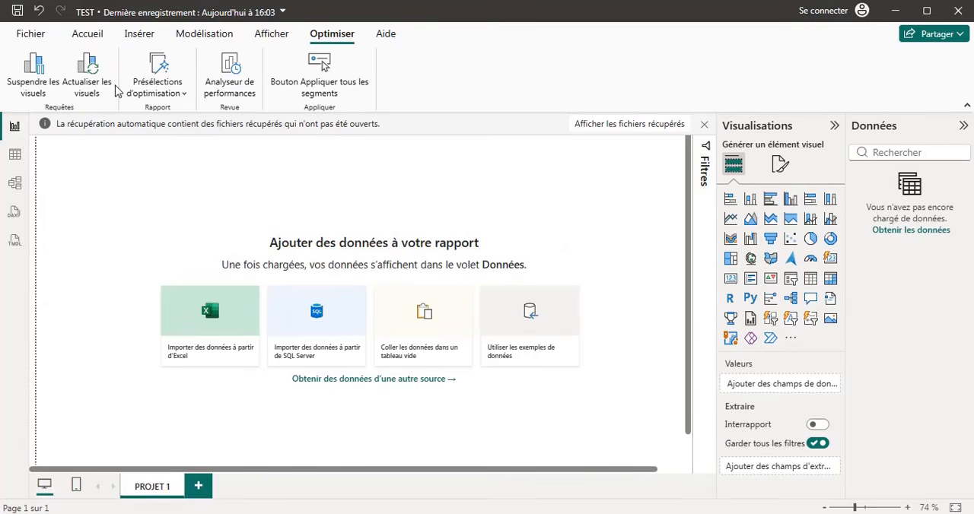
Load the Supermarche_Clients table from the Supermarche Excel workbook on the desktop, and expand its field list.
click(86, 34)
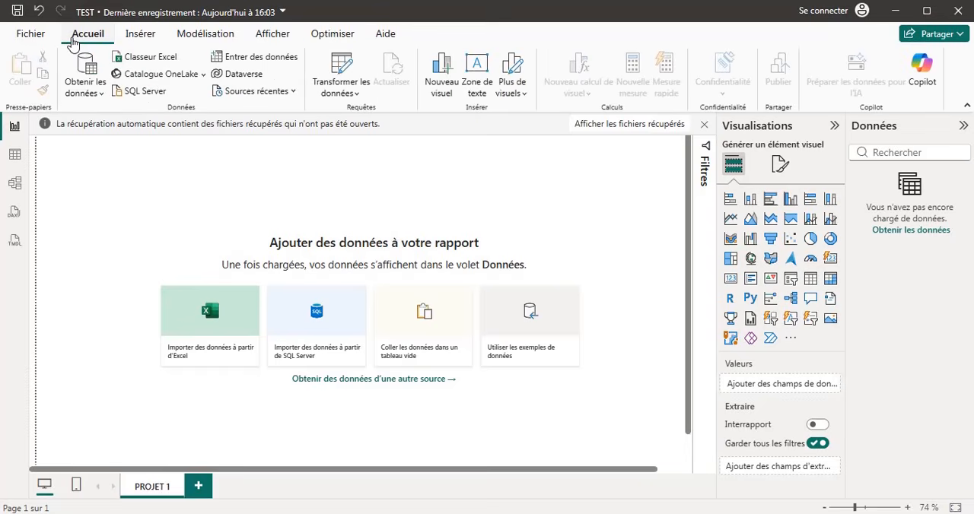
click(97, 92)
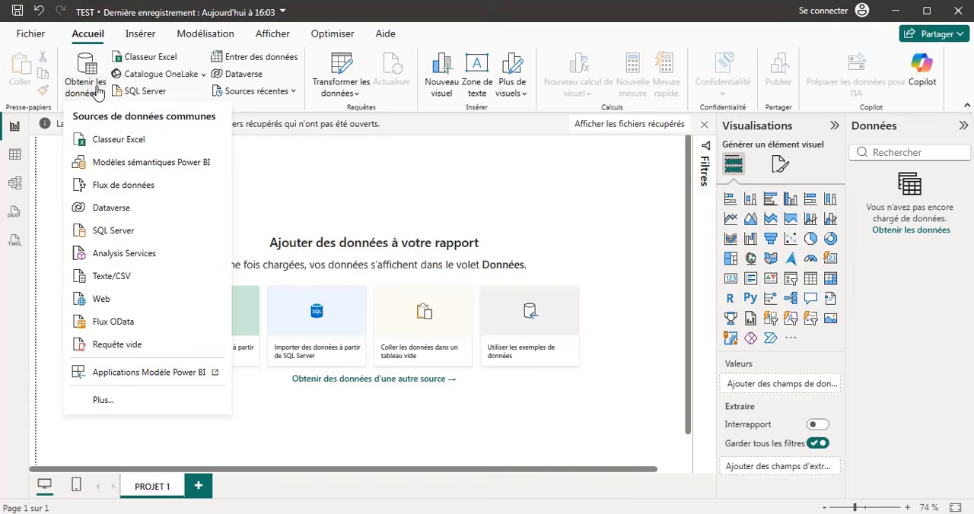
click(150, 142)
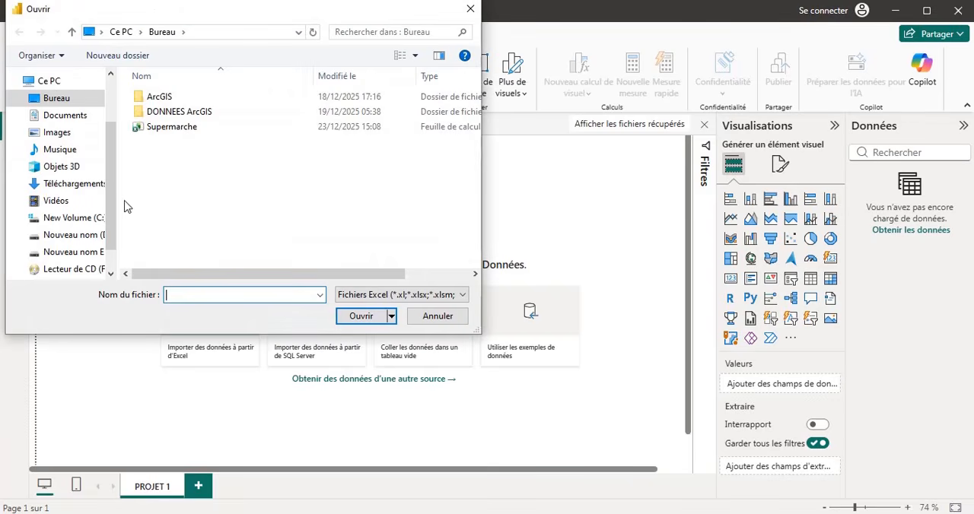
click(171, 134)
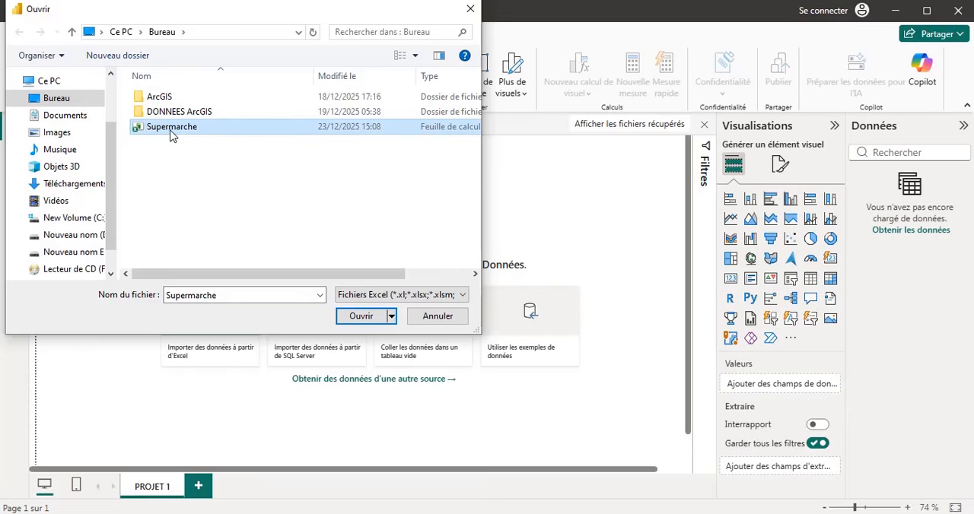
click(357, 317)
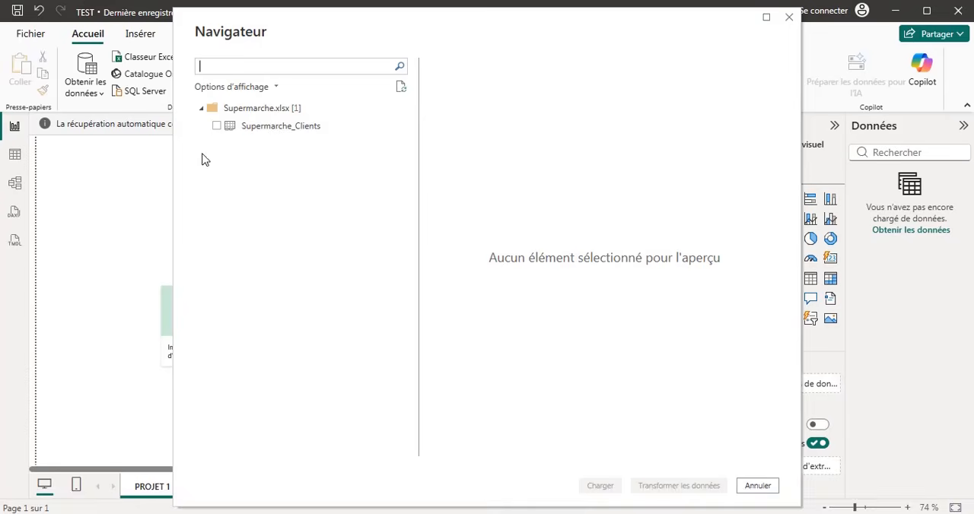
click(216, 127)
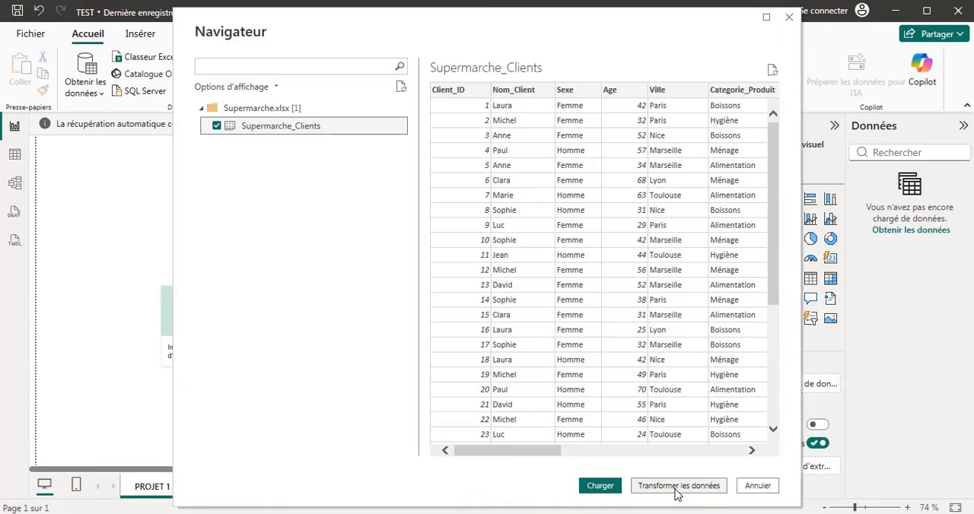
click(600, 485)
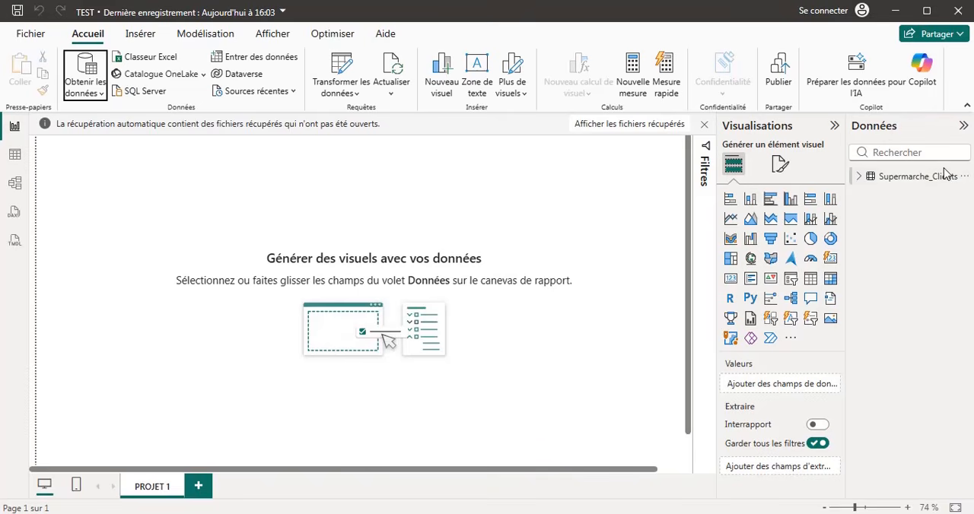
click(860, 179)
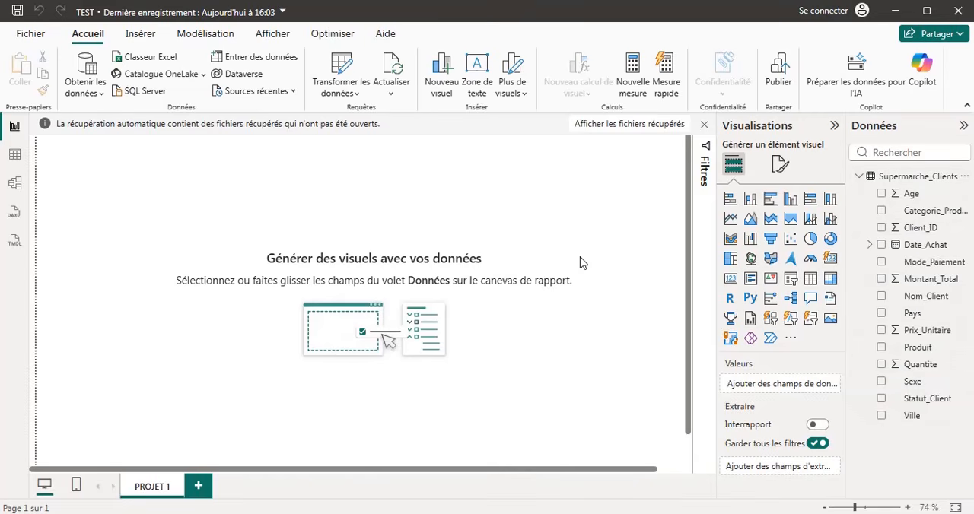
Examine the rows and columns of the loaded Supermarche_Clients data in the table view.
click(15, 156)
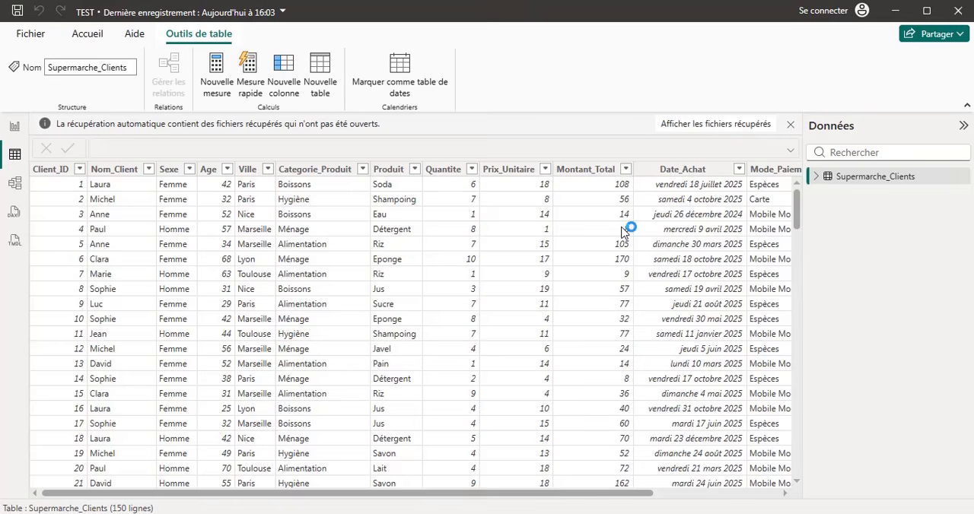
scroll(468, 333, down, 4)
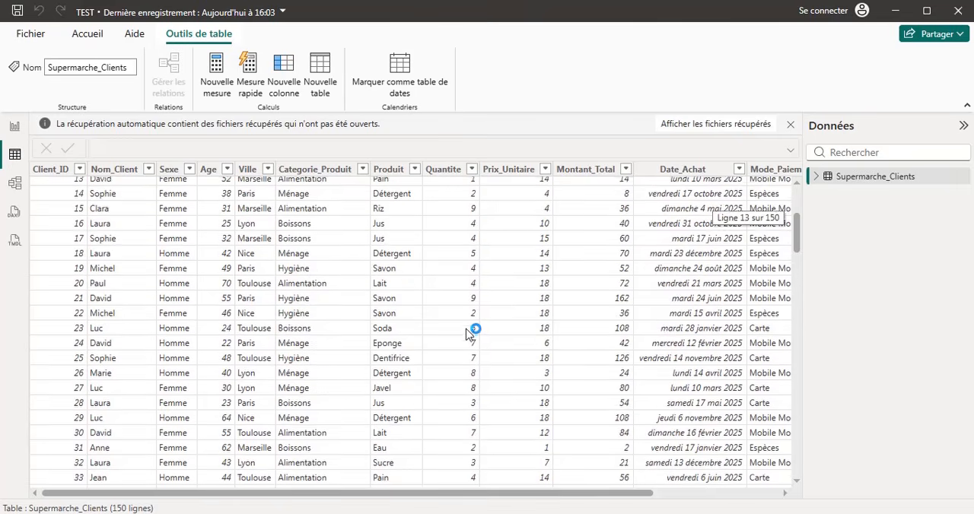
scroll(468, 333, up, 4)
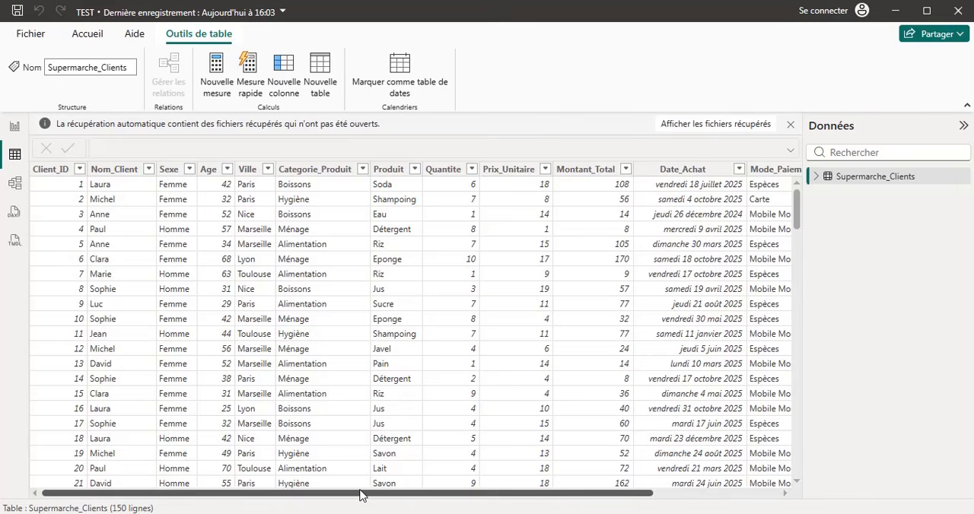
drag(361, 495, 501, 502)
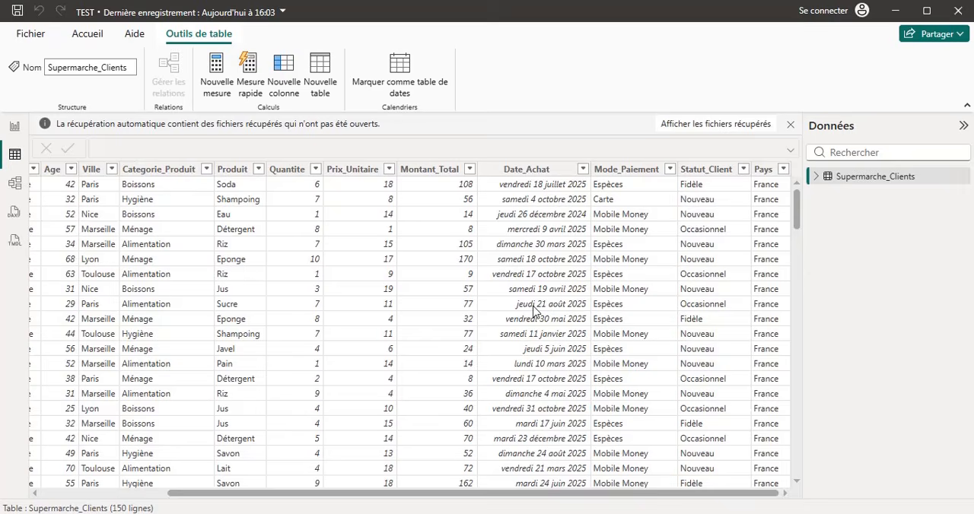
scroll(626, 344, down, 3)
scroll(625, 343, up, 3)
scroll(625, 344, left, 1)
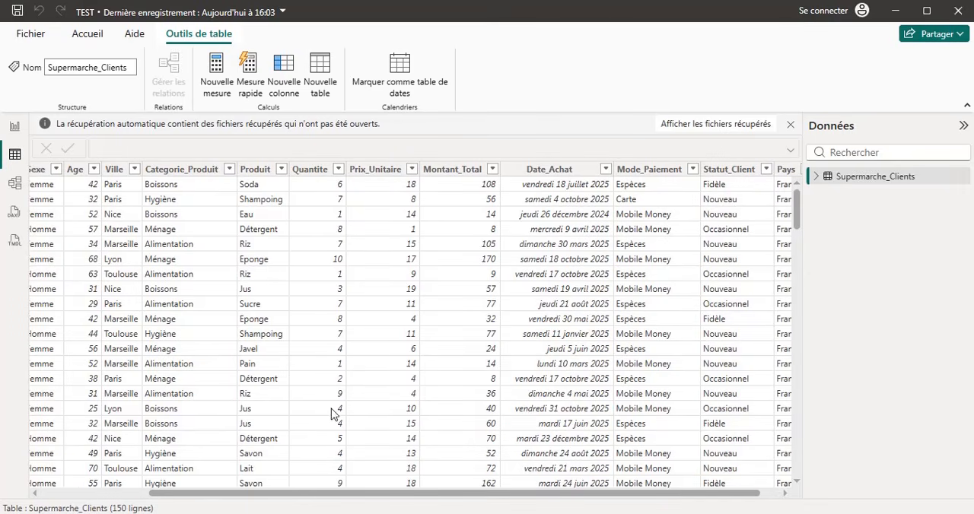
drag(189, 495, 207, 495)
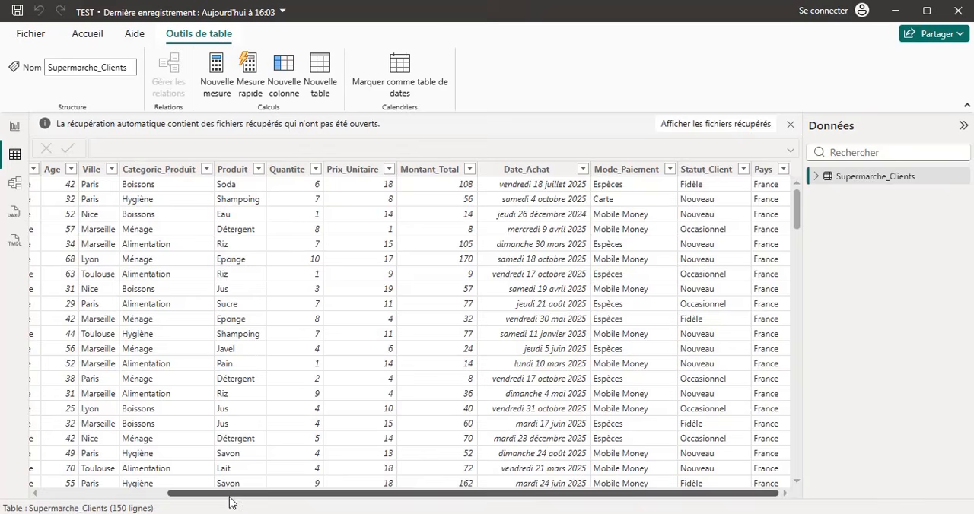
drag(232, 499, 79, 504)
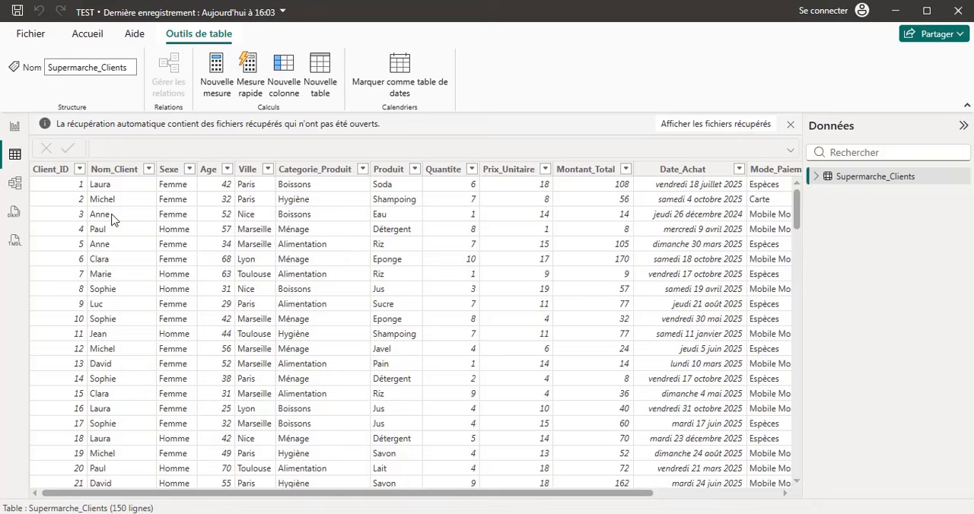
Look through the report, table, model and DAX query views with the loaded data, and return to the report view.
click(15, 127)
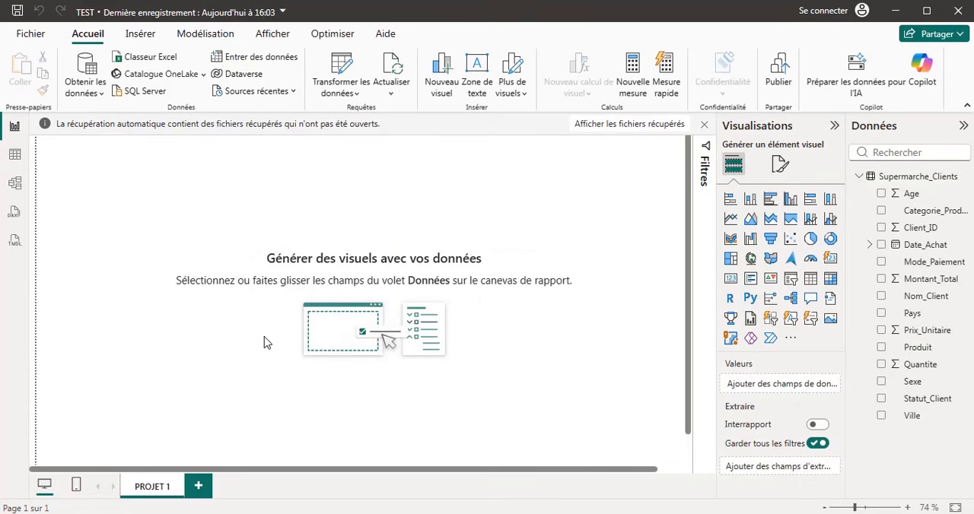
click(15, 158)
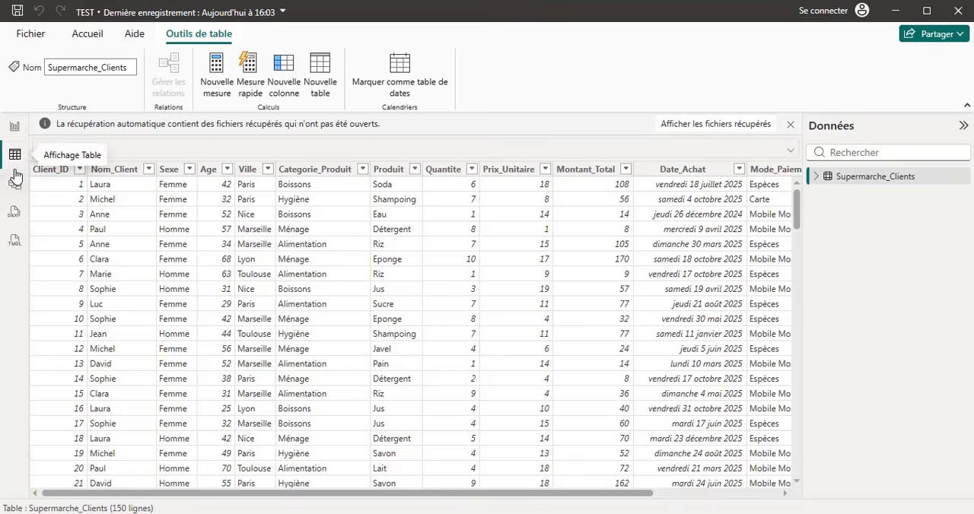
click(15, 185)
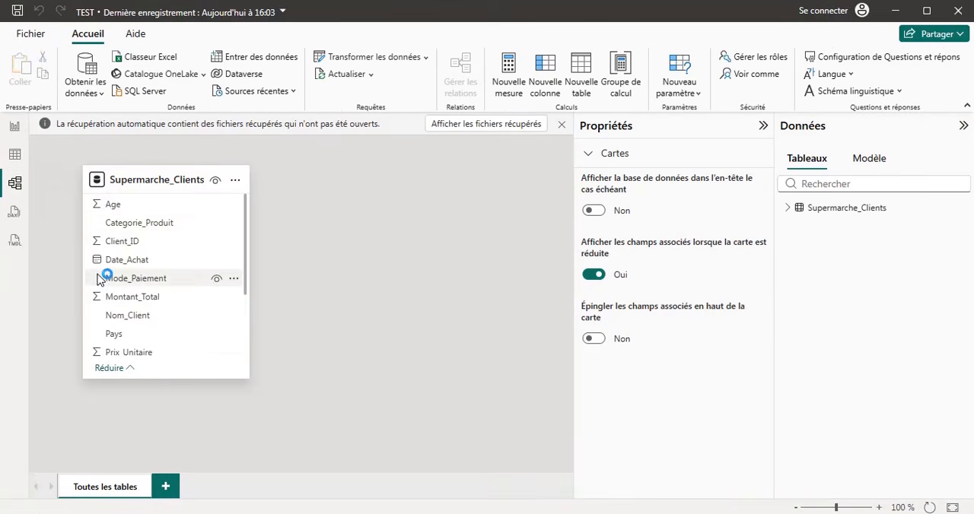
click(17, 215)
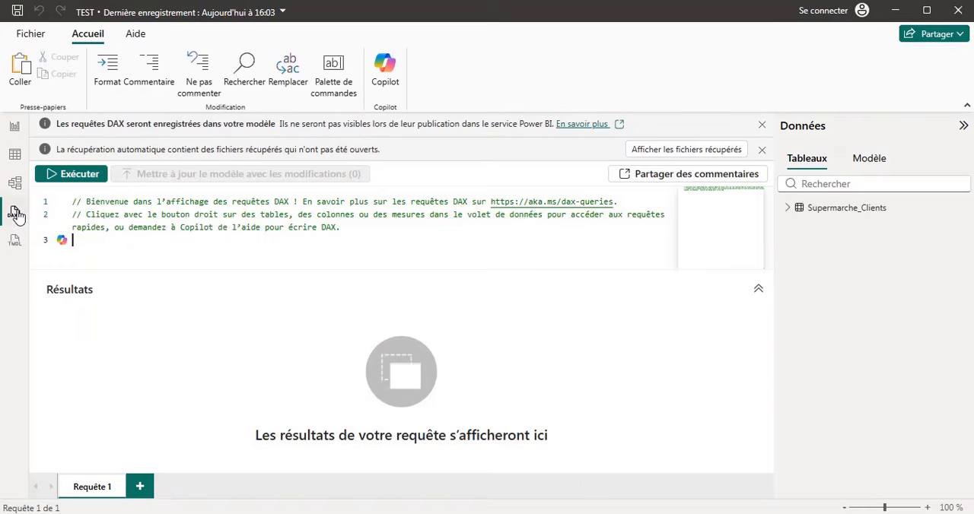
click(15, 131)
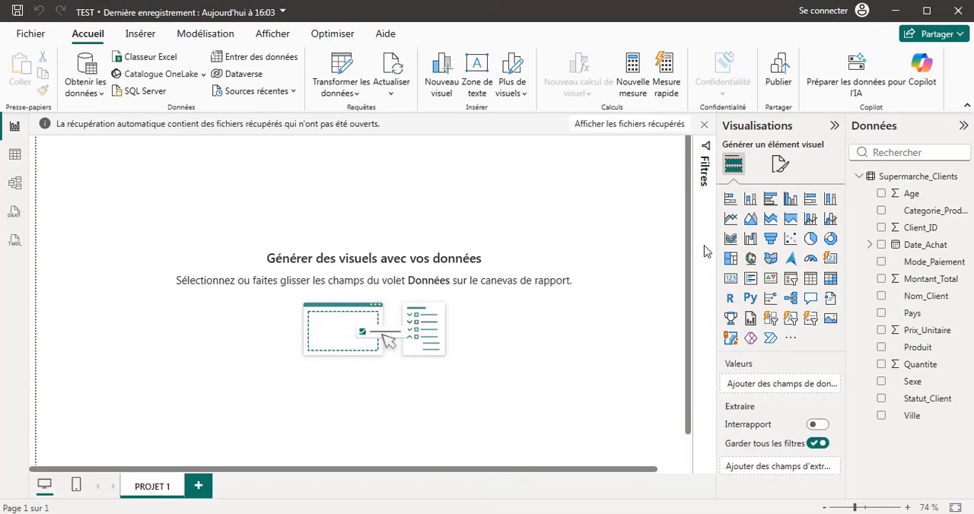
click(13, 160)
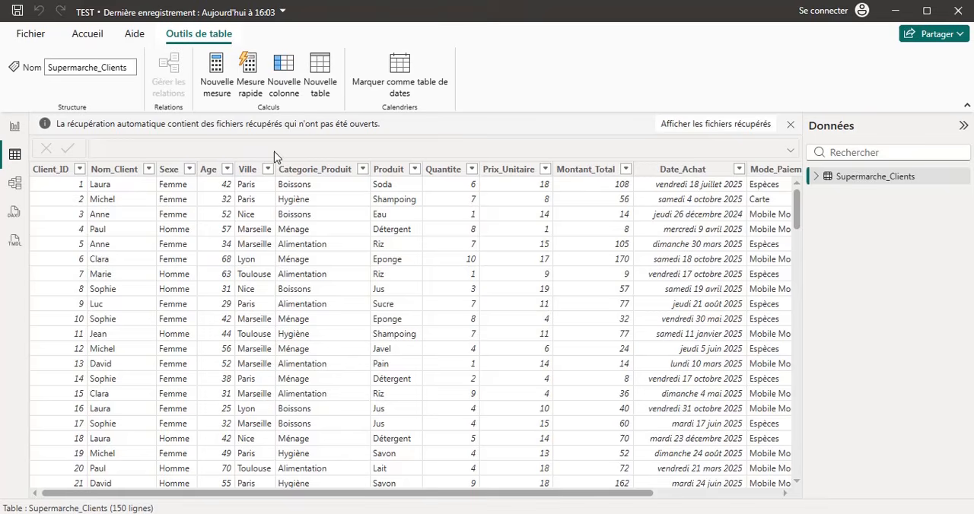
click(16, 126)
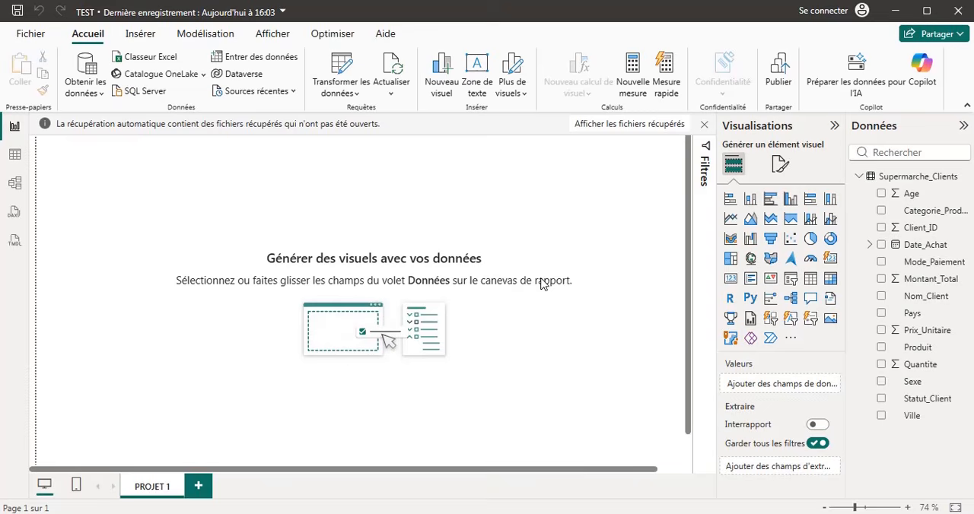
Add an enlarged clustered column chart in the page's upper-left corner, with Ville on the X axis and the count of Ville on the Y axis.
click(792, 202)
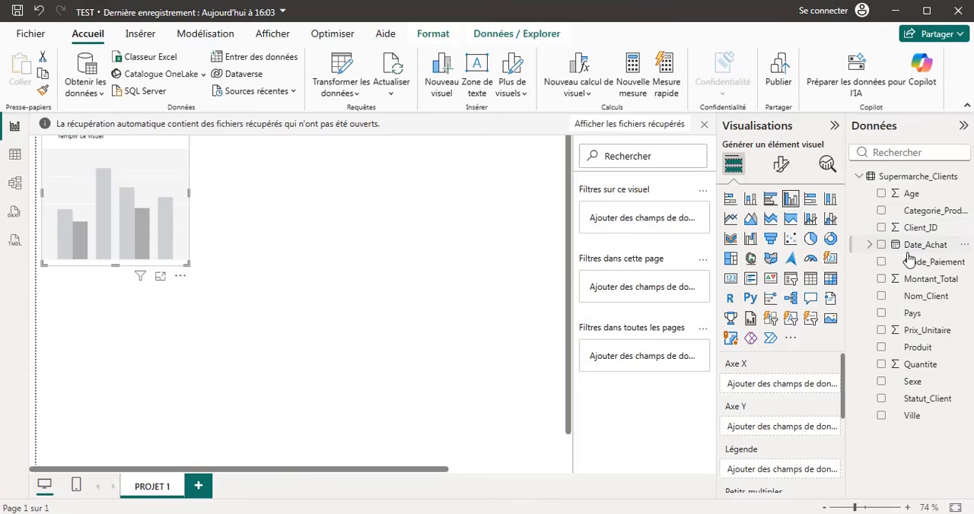
click(881, 416)
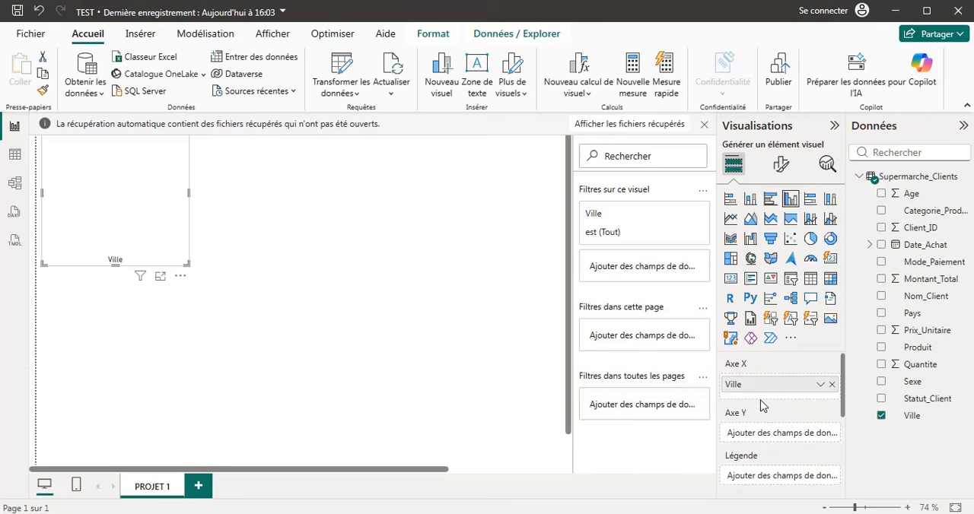
drag(905, 423, 776, 435)
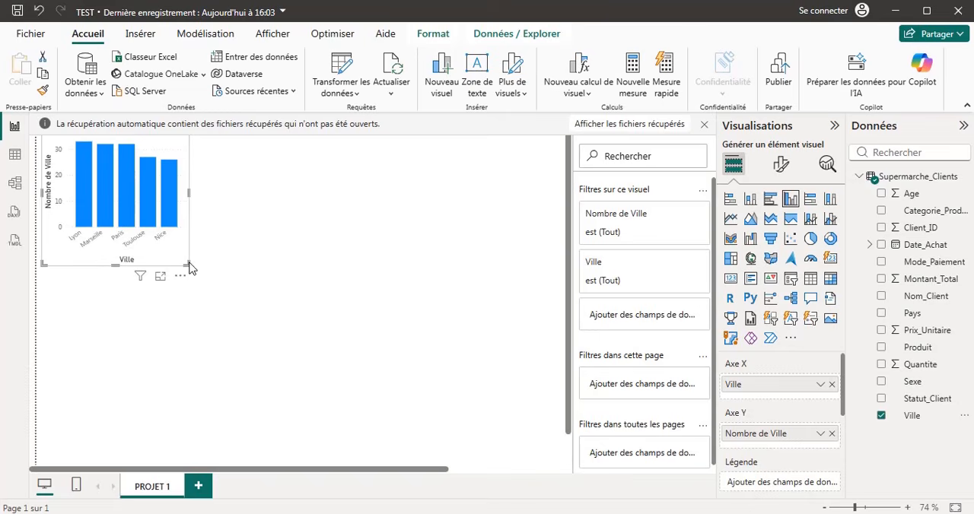
drag(187, 262, 241, 320)
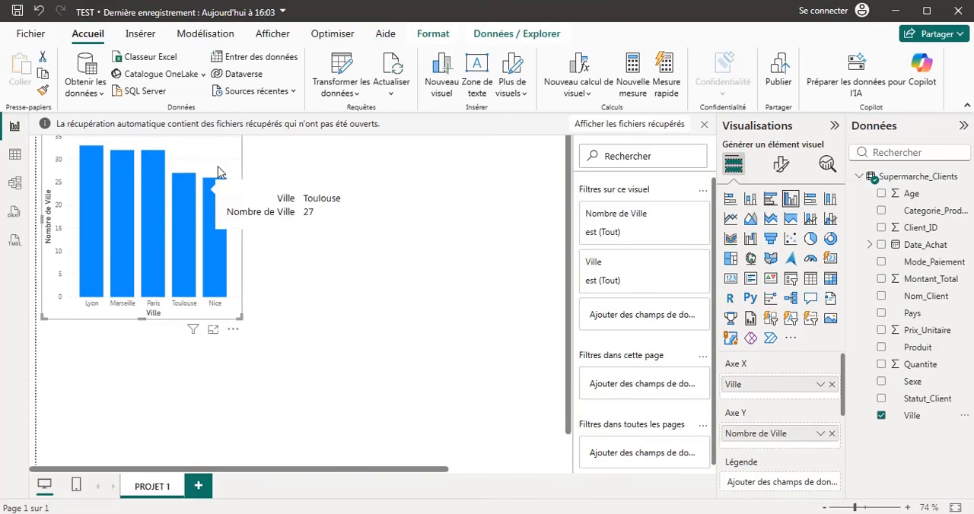
mouse_move(216, 169)
mouse_down()
mouse_move(239, 160)
mouse_move(216, 181)
mouse_up()
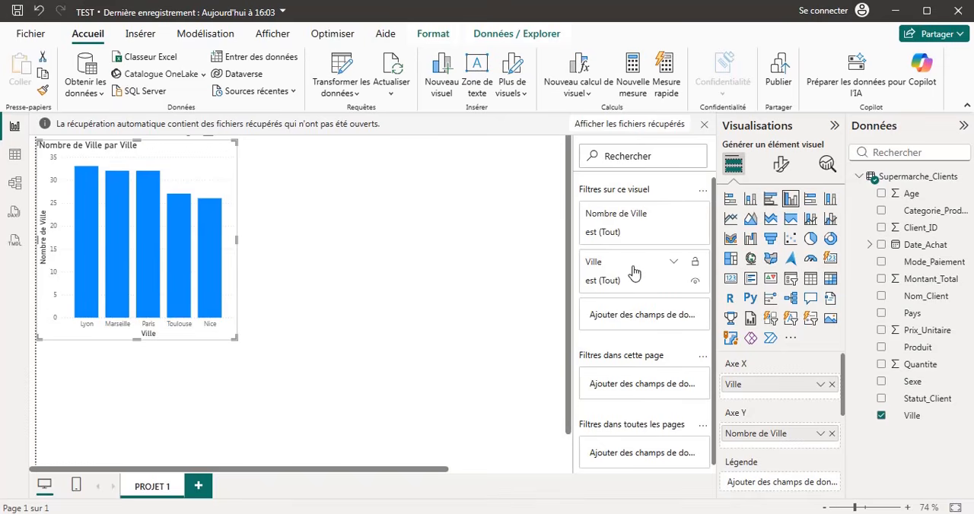
Try the chart's Ville filter with only Lyon and with every city except Paris, and restore all cities.
click(674, 262)
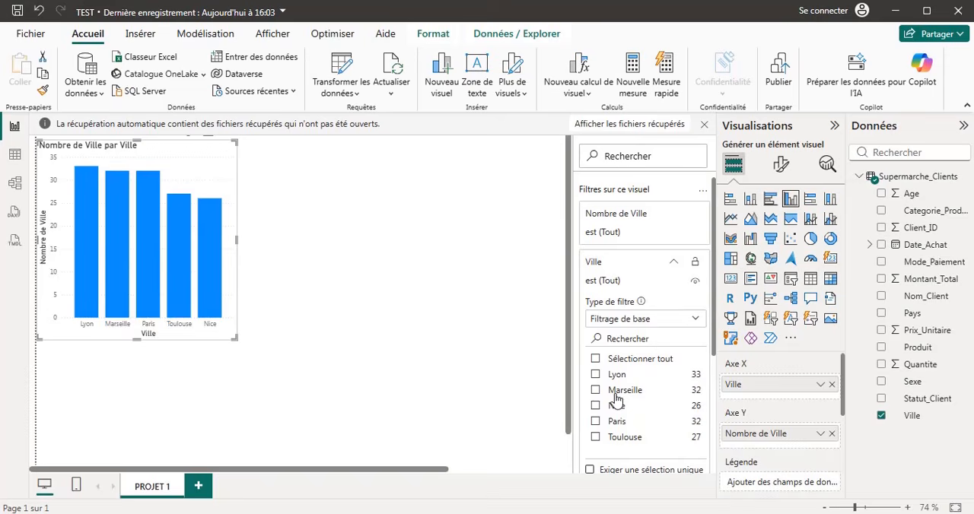
click(597, 376)
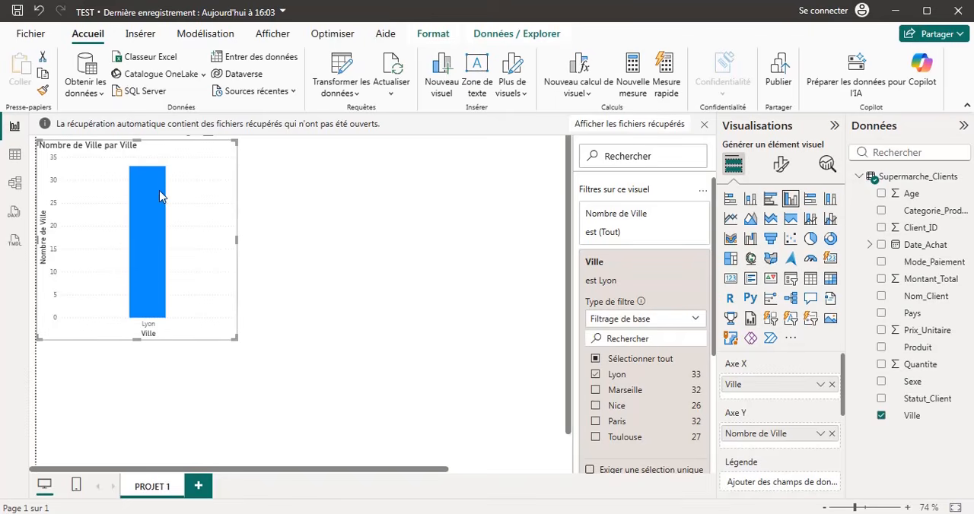
mouse_move(153, 309)
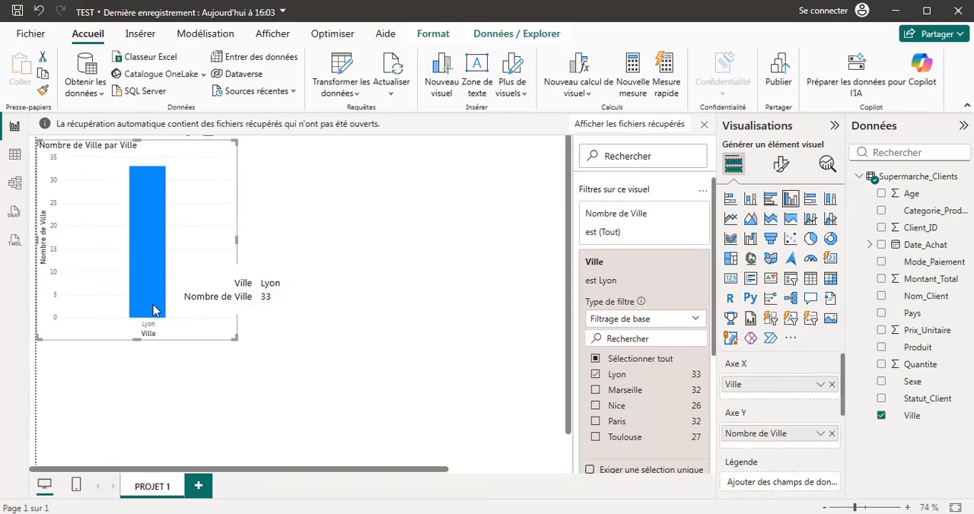
click(596, 359)
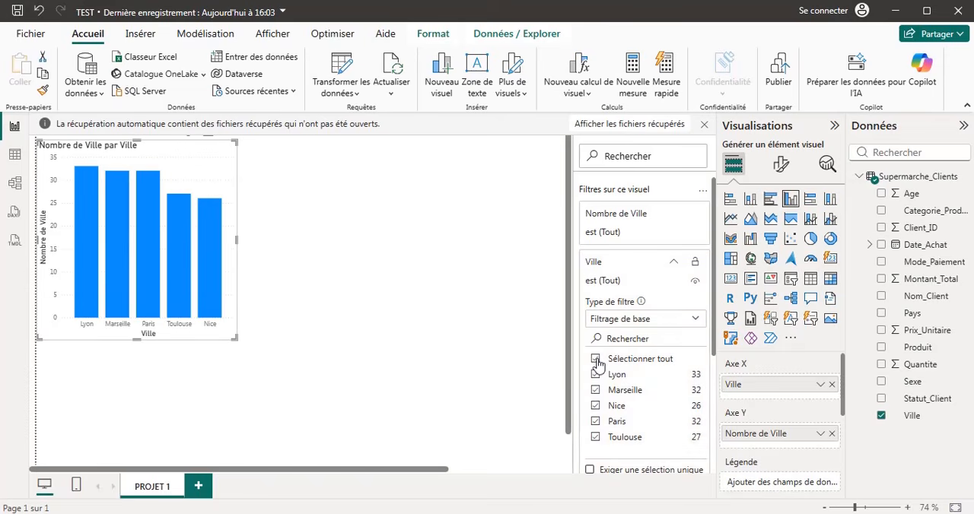
click(595, 422)
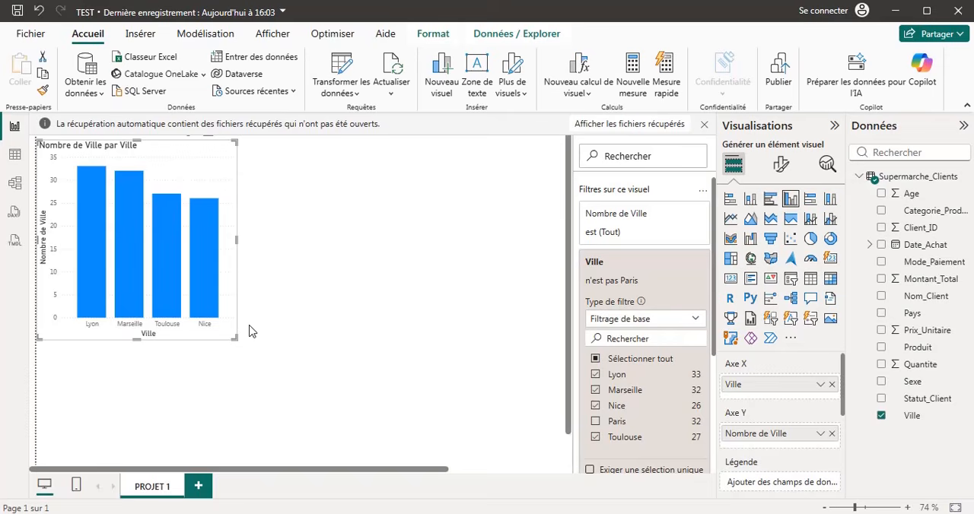
click(596, 422)
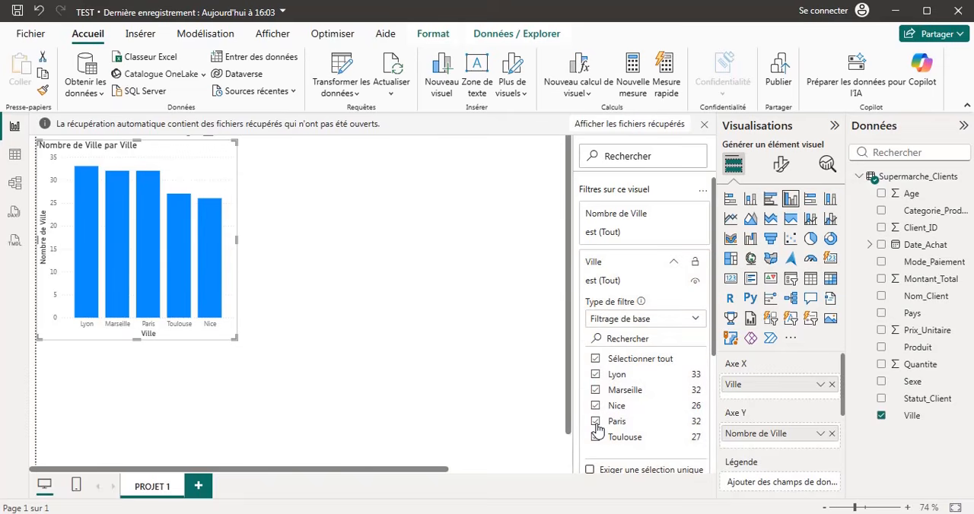
click(673, 262)
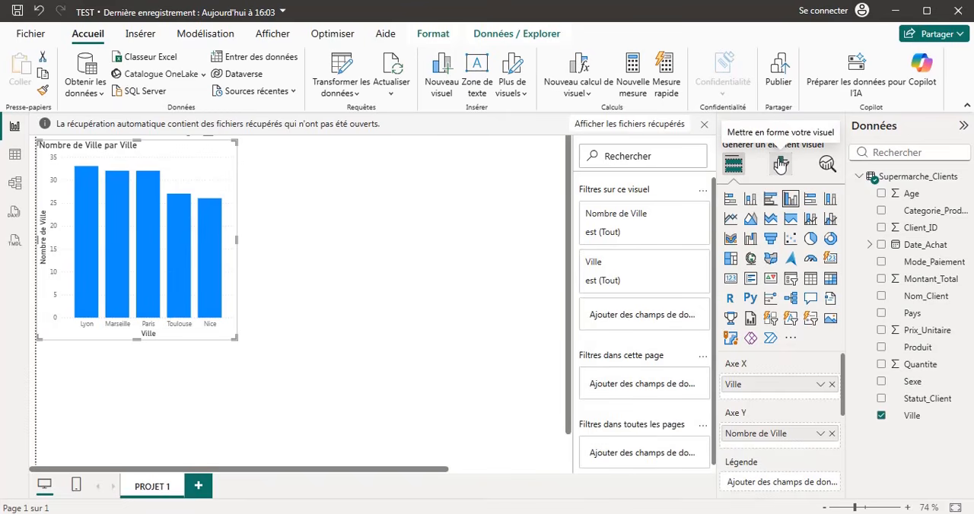
Format the column chart's X axis values in bold with a font size of 10.
click(780, 165)
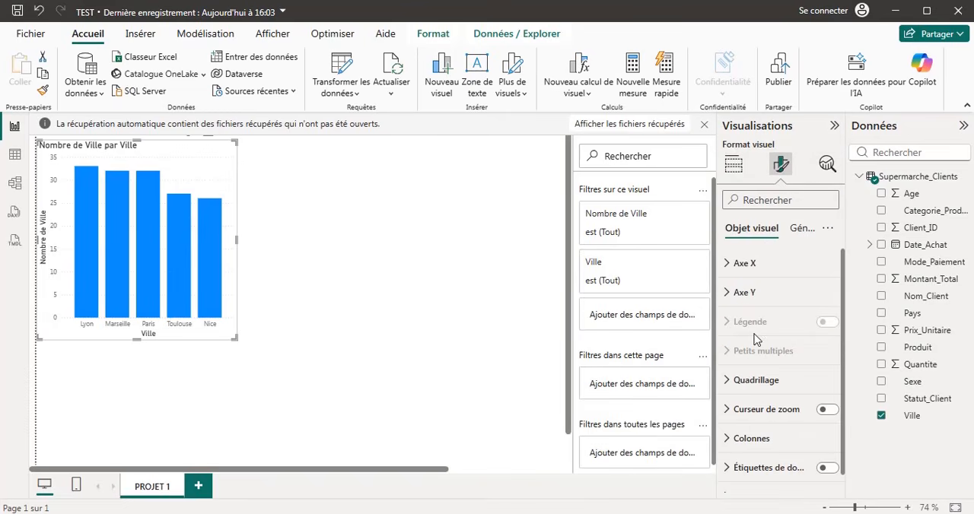
click(726, 268)
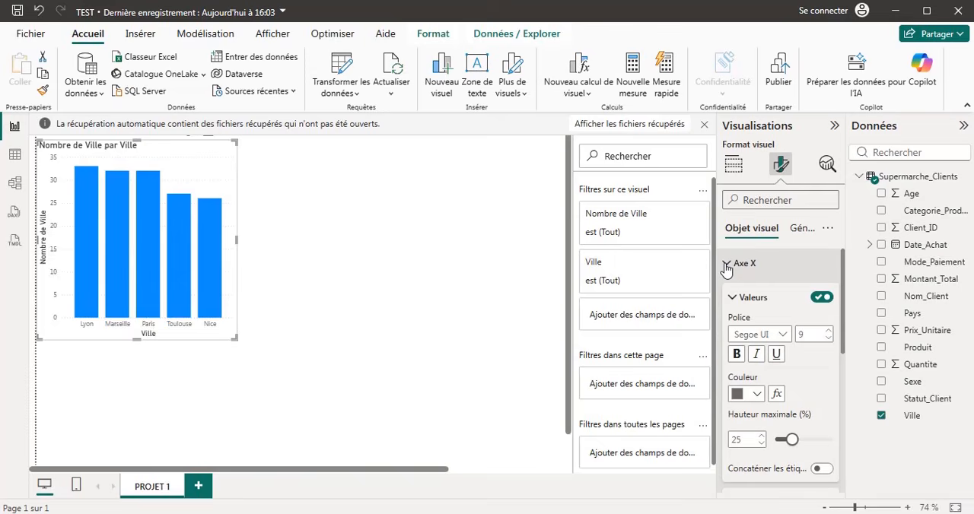
click(738, 355)
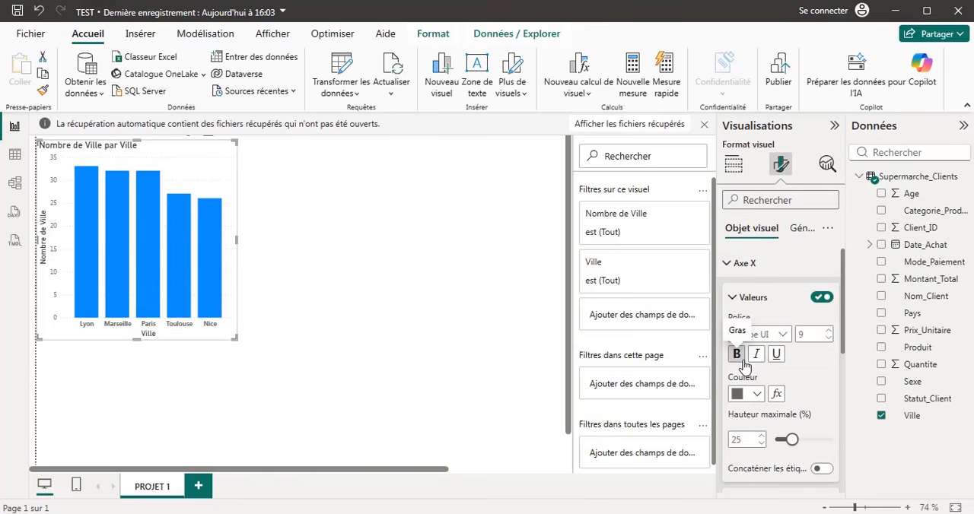
click(827, 332)
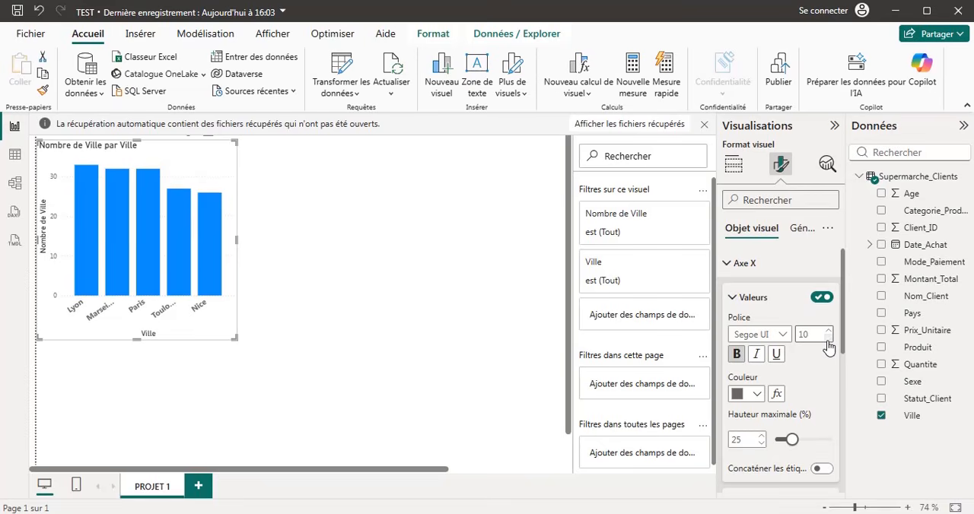
click(734, 301)
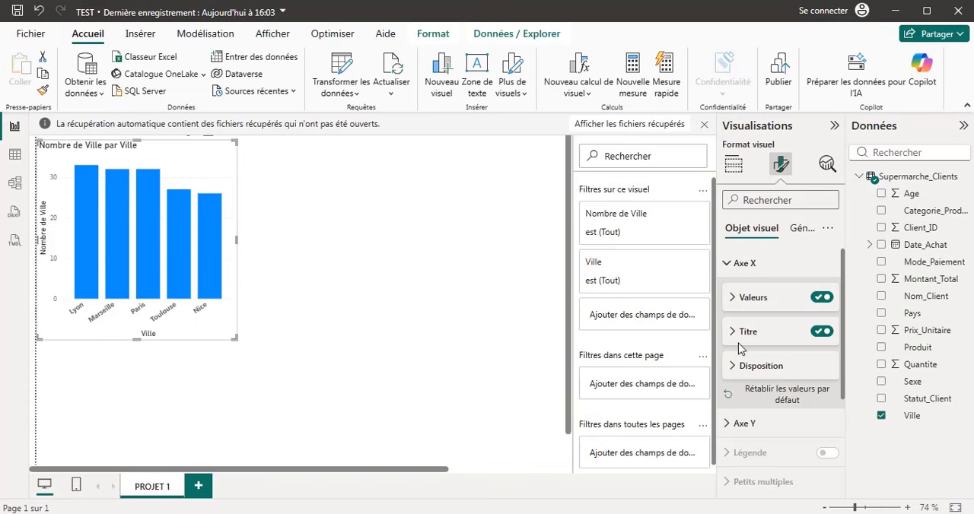
Format the column chart's X axis title in bold with a font size of 16.
click(732, 335)
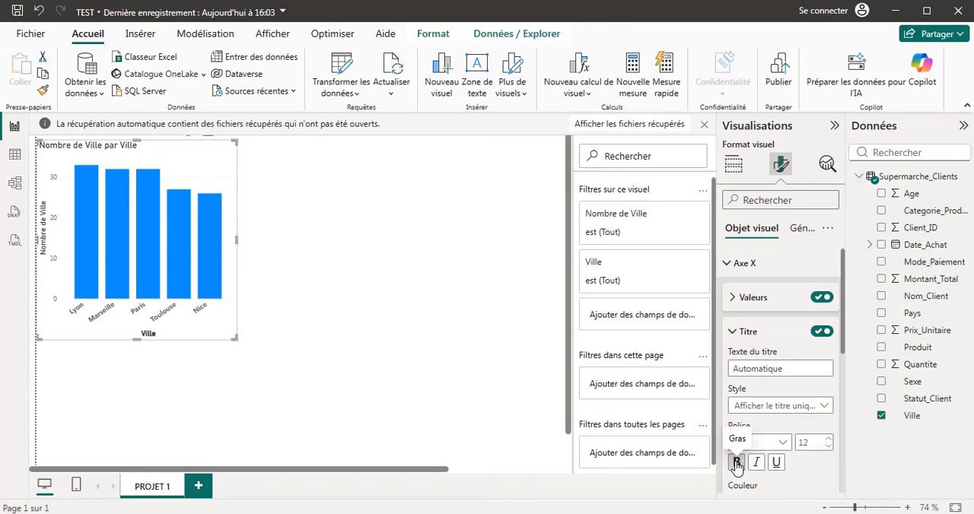
click(736, 463)
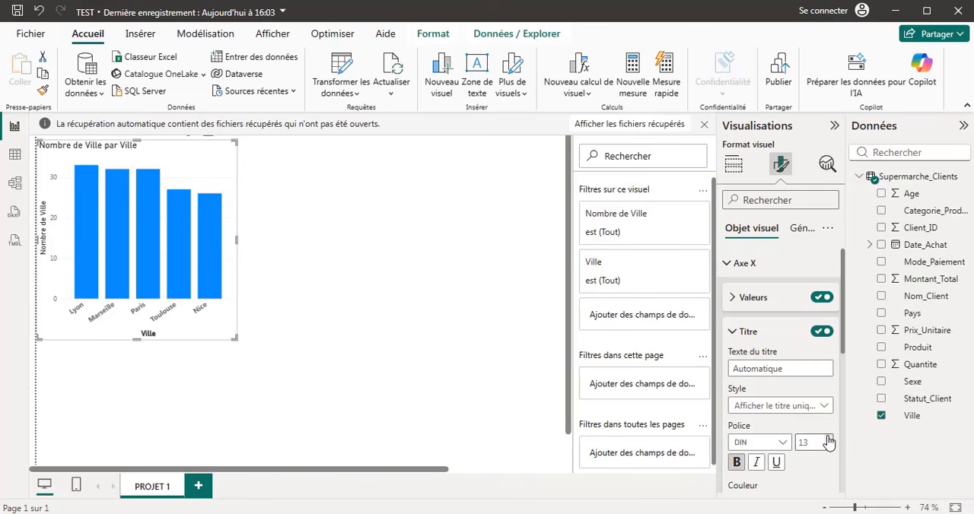
click(828, 439)
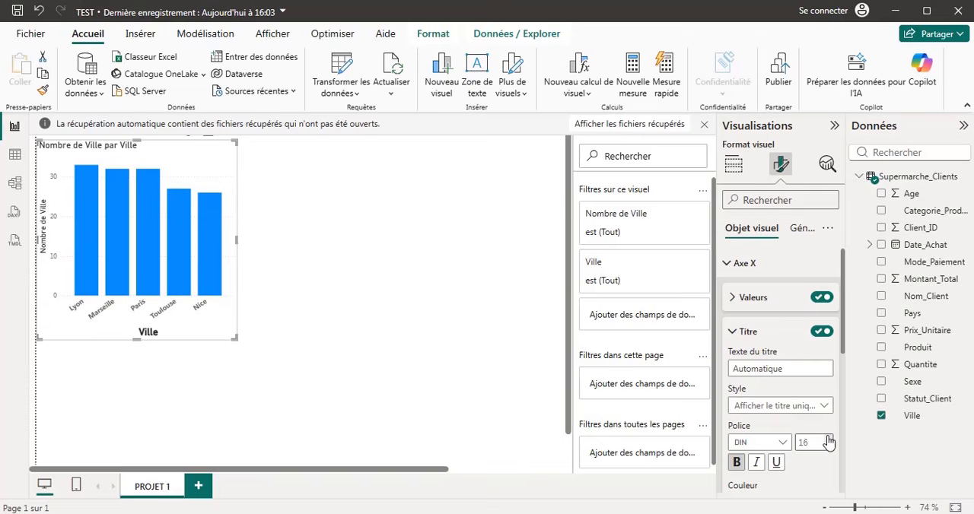
click(827, 439)
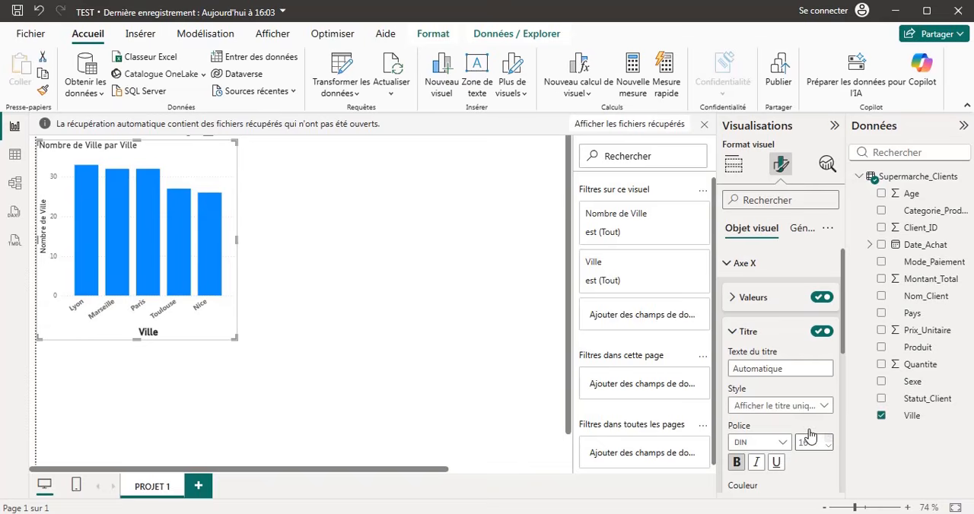
click(733, 335)
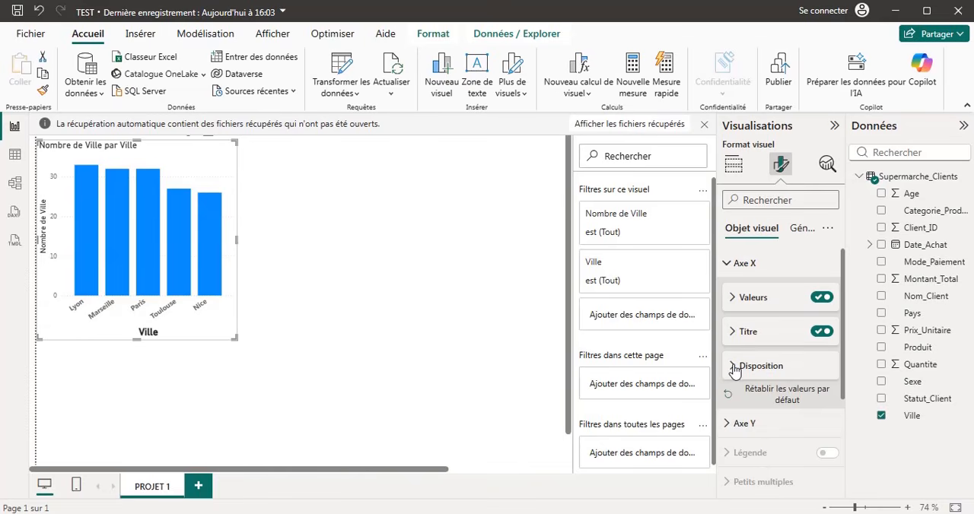
click(733, 367)
click(733, 367)
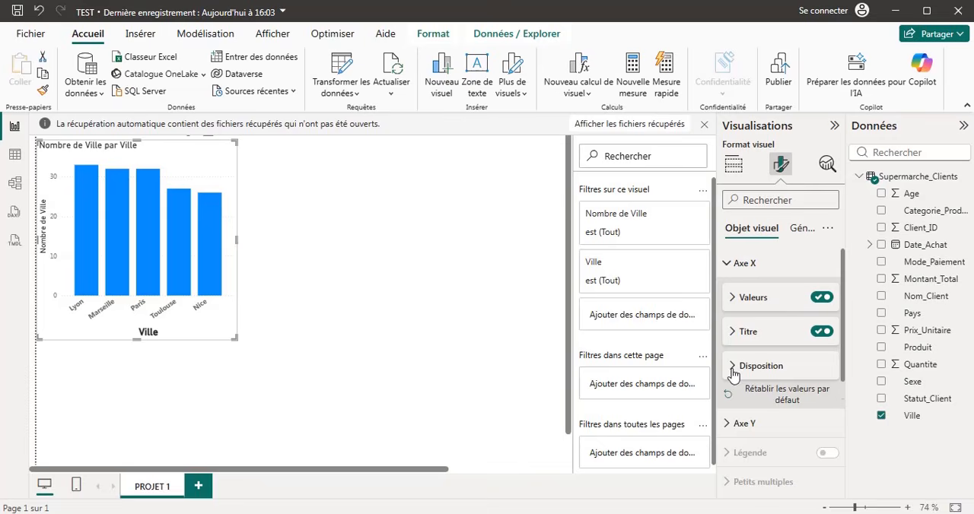
Set the chart's Y axis range to a minimum of 10 and a maximum of 50.
click(726, 424)
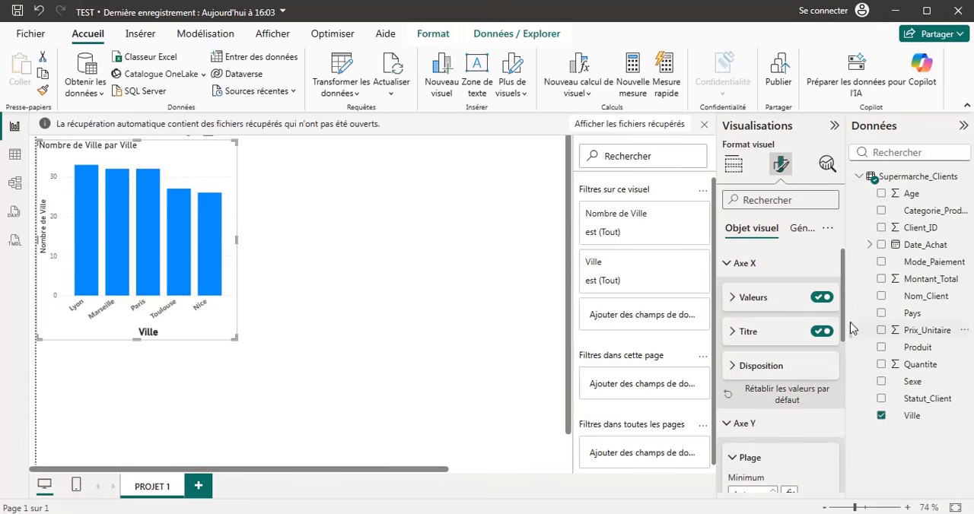
scroll(844, 327, down, 4)
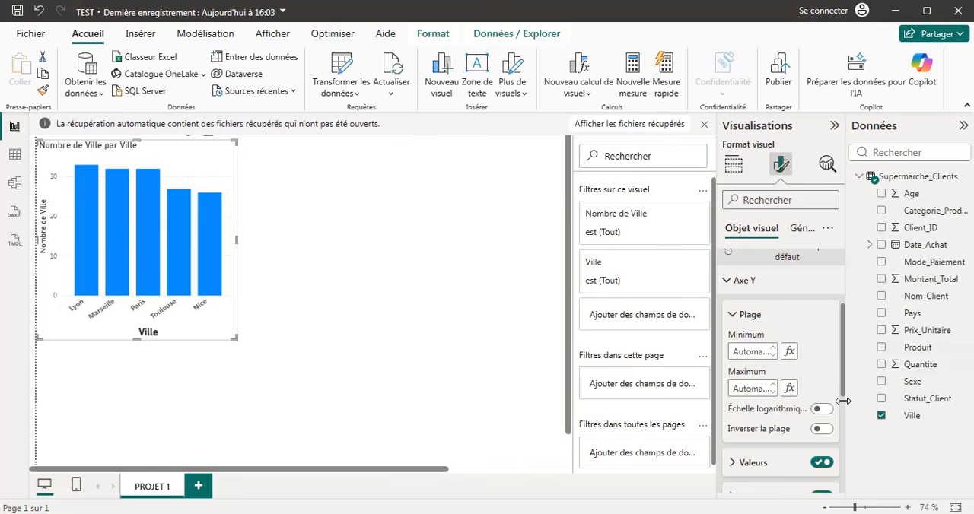
click(757, 350)
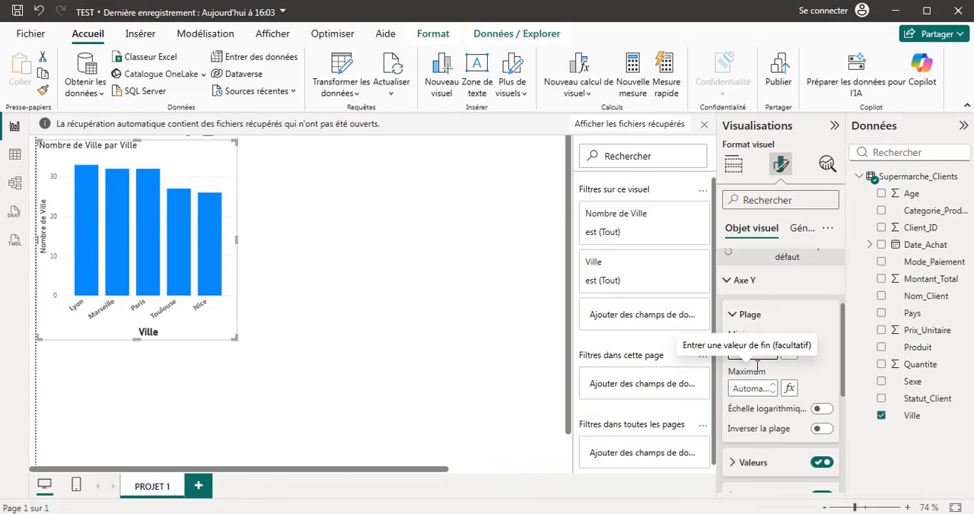
text(10)
click(758, 388)
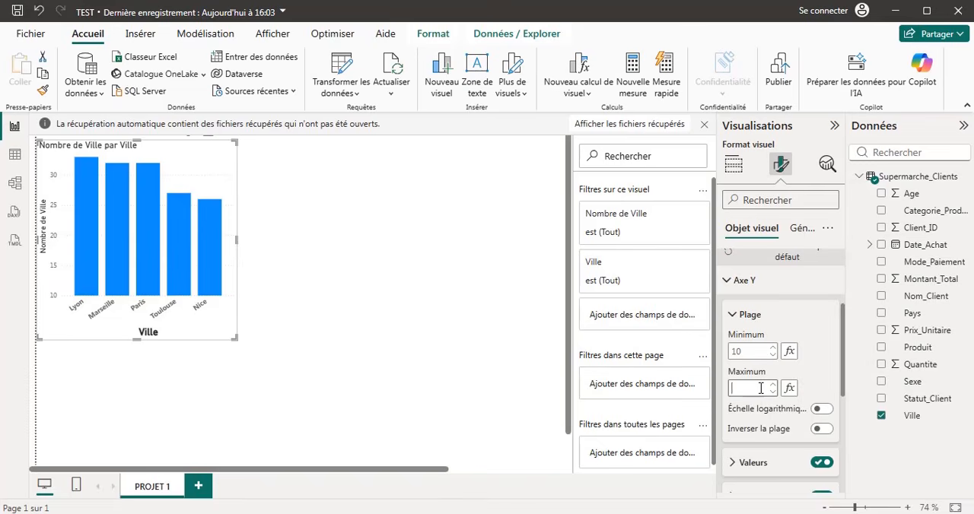
text(50)
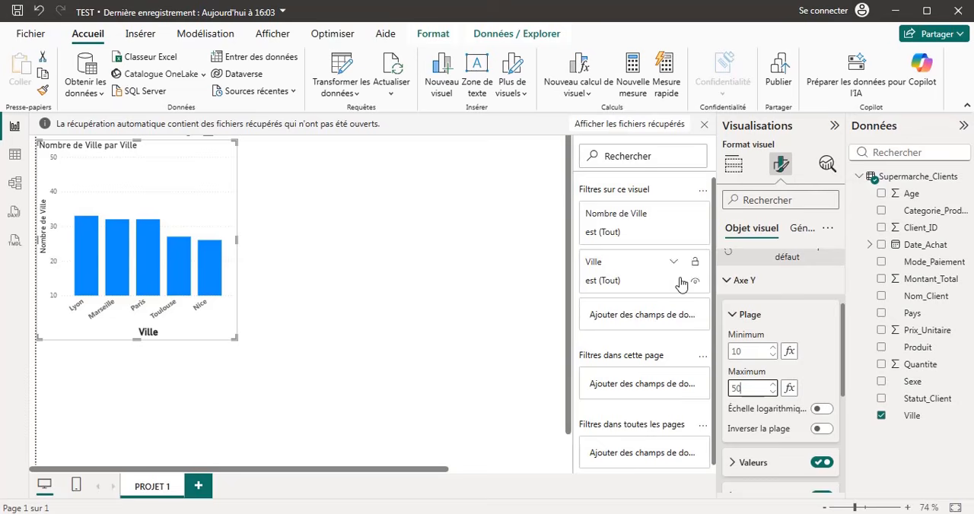
click(732, 315)
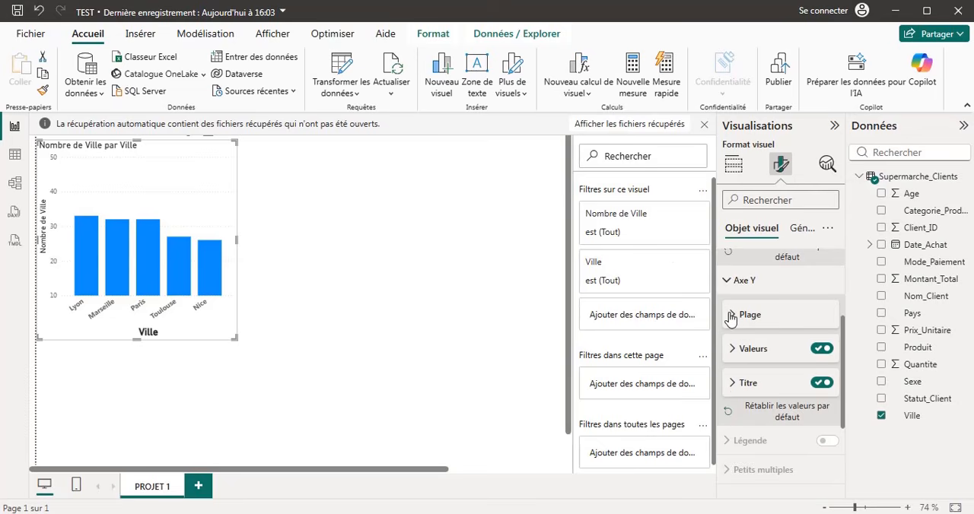
Change the Y axis title text to "Nombre Client" and format it in bold with a font size of 13.
click(733, 384)
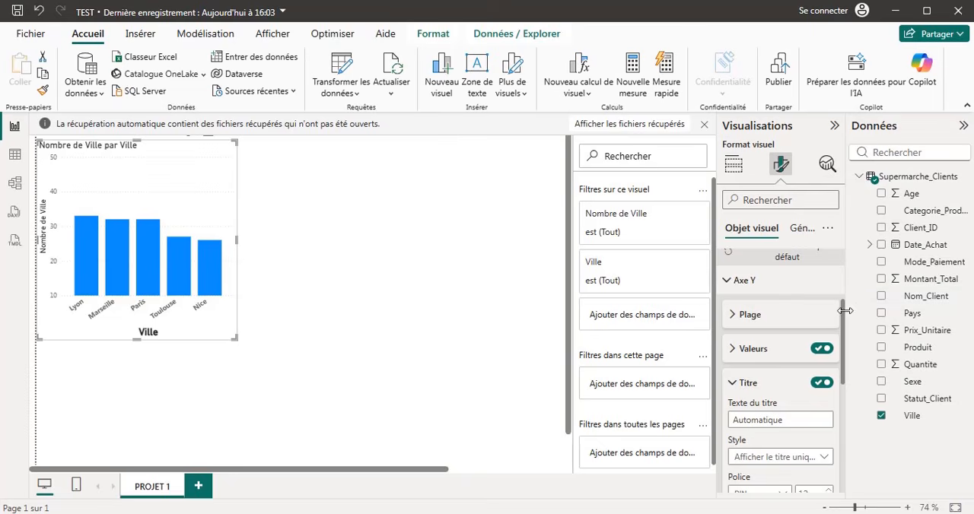
drag(844, 322, 846, 365)
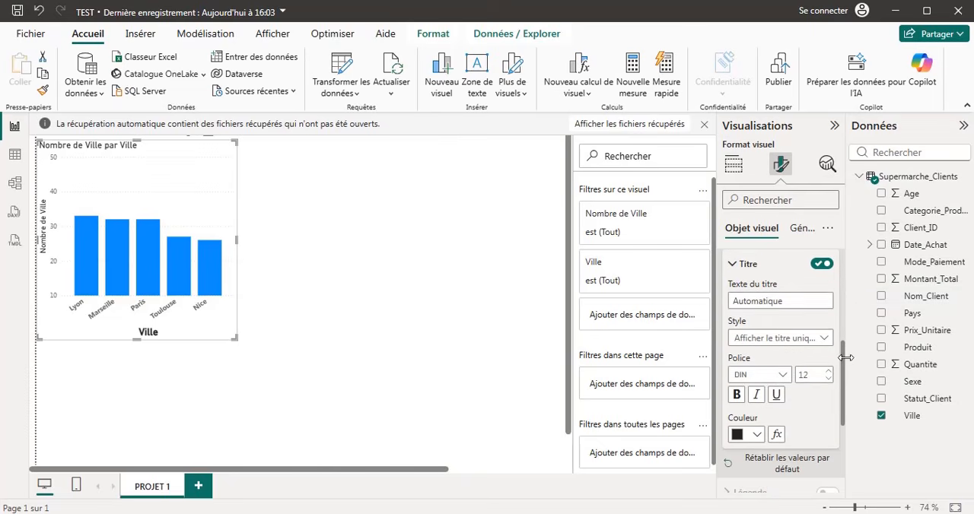
click(775, 301)
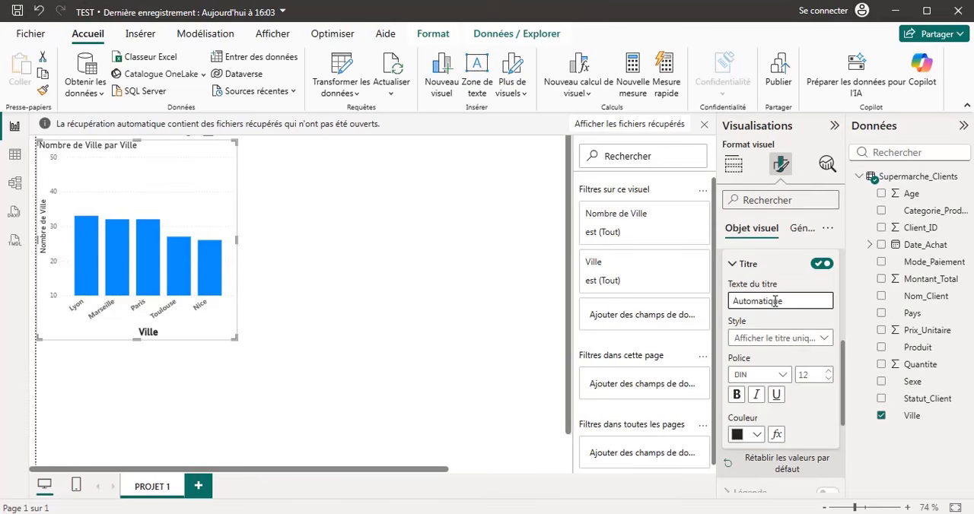
text(Client)
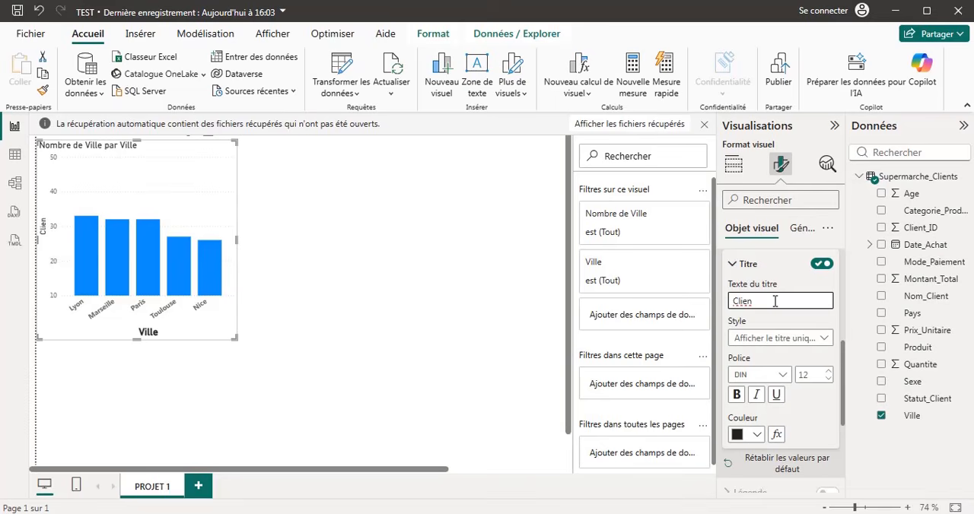
click(733, 301)
text(Nombre)
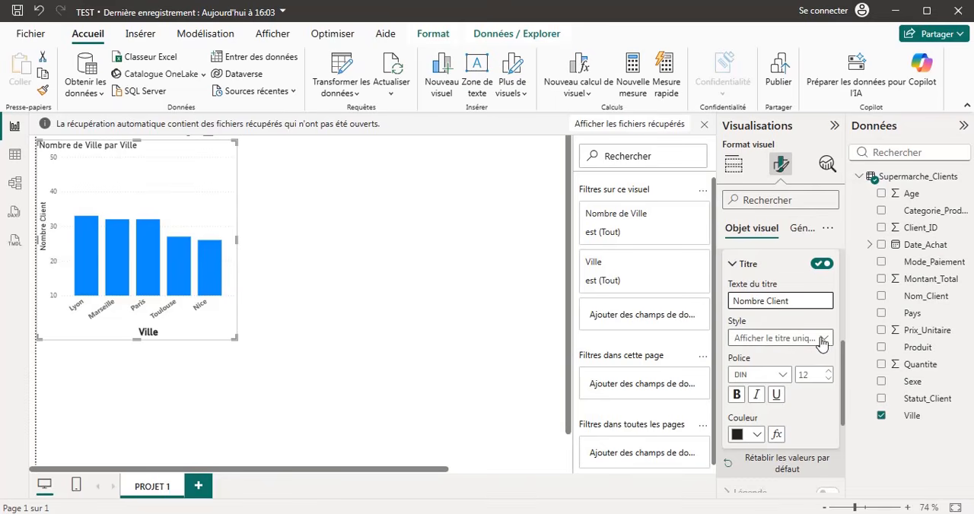
click(741, 397)
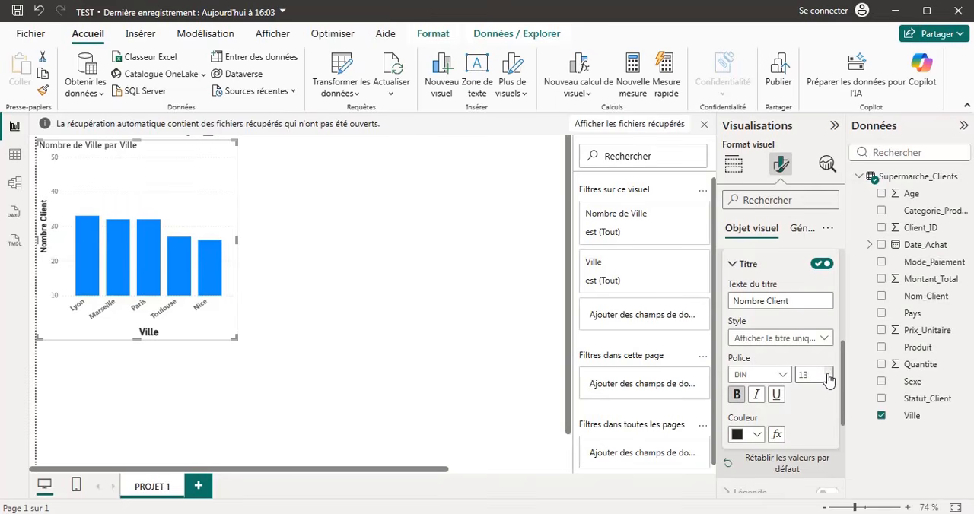
click(733, 265)
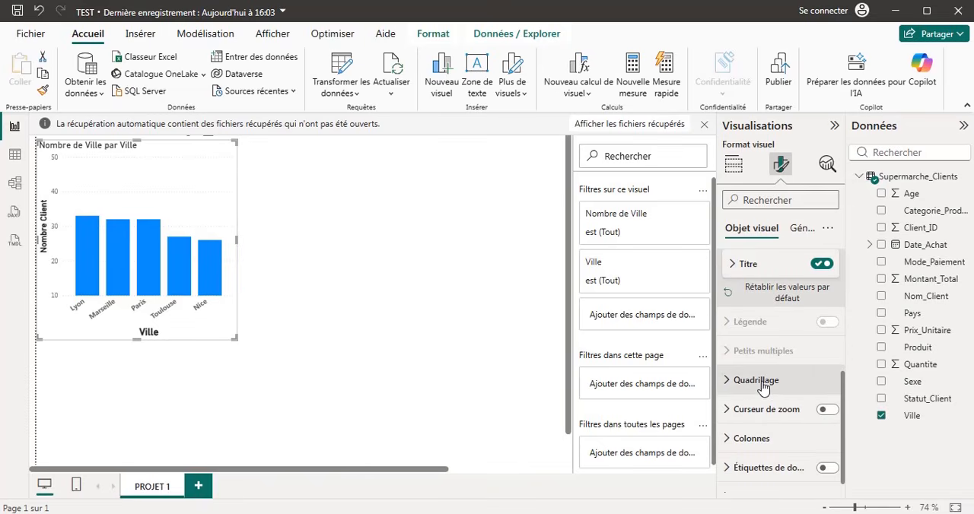
Color the chart's horizontal gridlines orange and set their transparency to 32%.
click(728, 384)
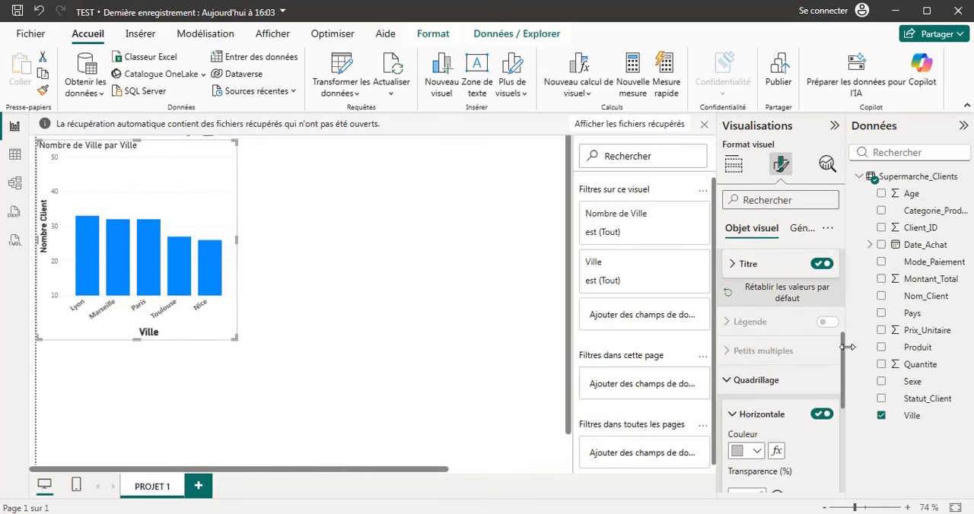
scroll(845, 356, down, 4)
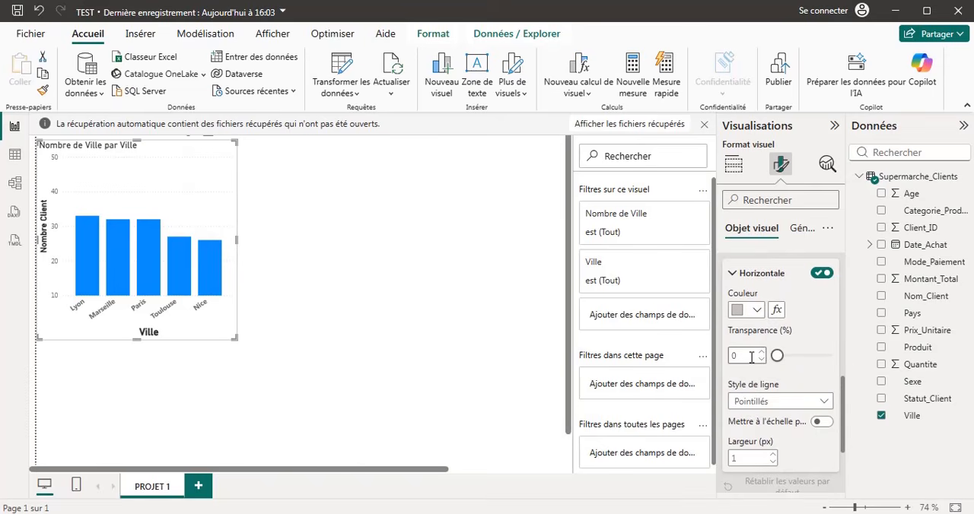
click(758, 311)
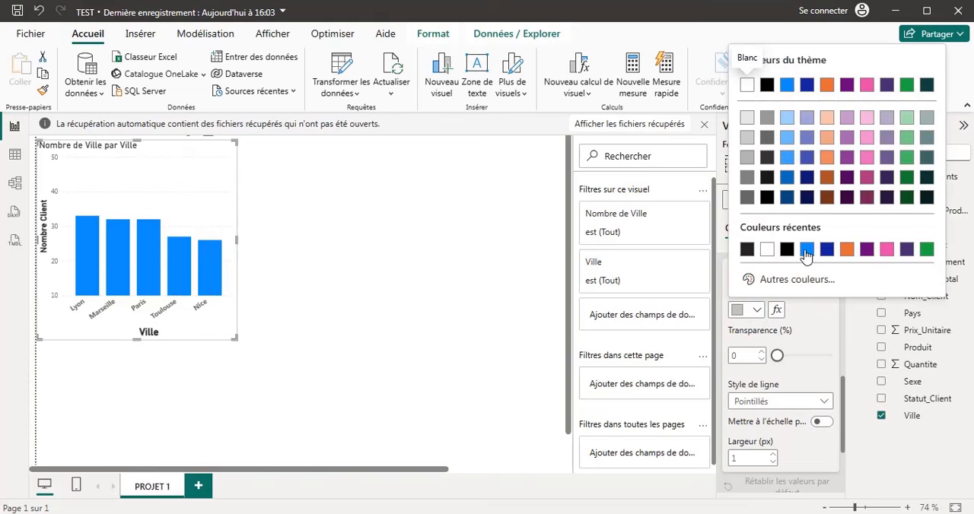
click(846, 250)
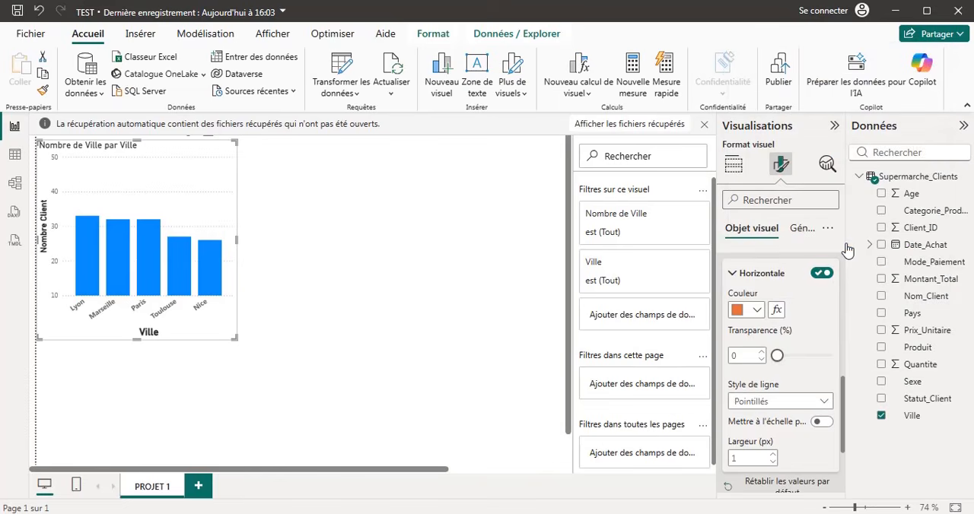
click(763, 352)
click(763, 352)
click(763, 353)
click(763, 352)
click(763, 352)
click(764, 352)
click(764, 352)
click(764, 352)
click(763, 352)
click(763, 352)
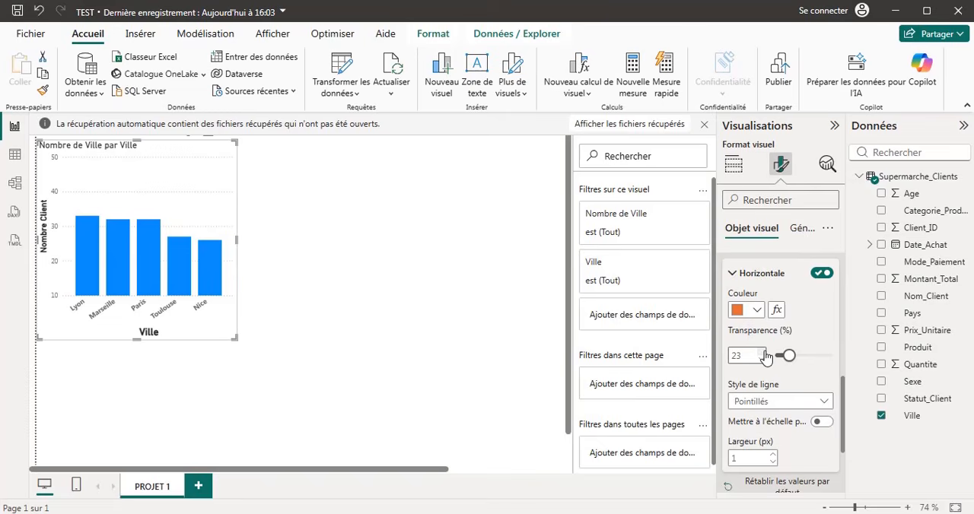
click(764, 352)
click(764, 352)
click(764, 352)
click(763, 352)
click(764, 353)
click(763, 352)
click(764, 352)
click(764, 352)
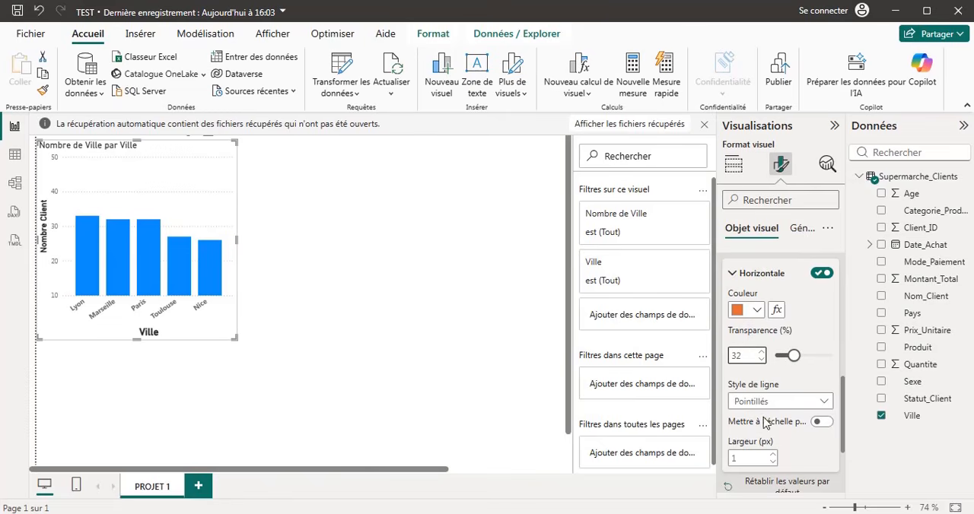
Look over the chart's analytics options and the data table, and shift the chart slightly right and up on the report page.
click(824, 167)
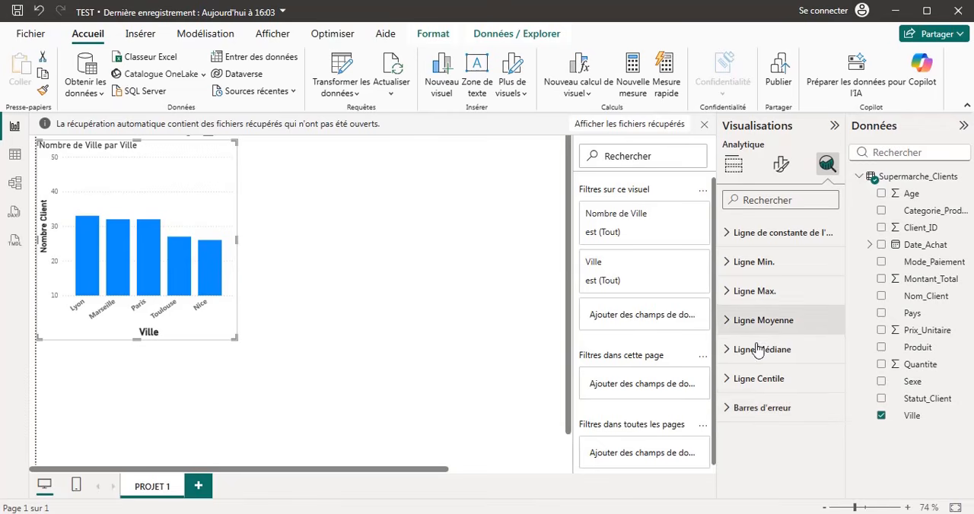
click(733, 169)
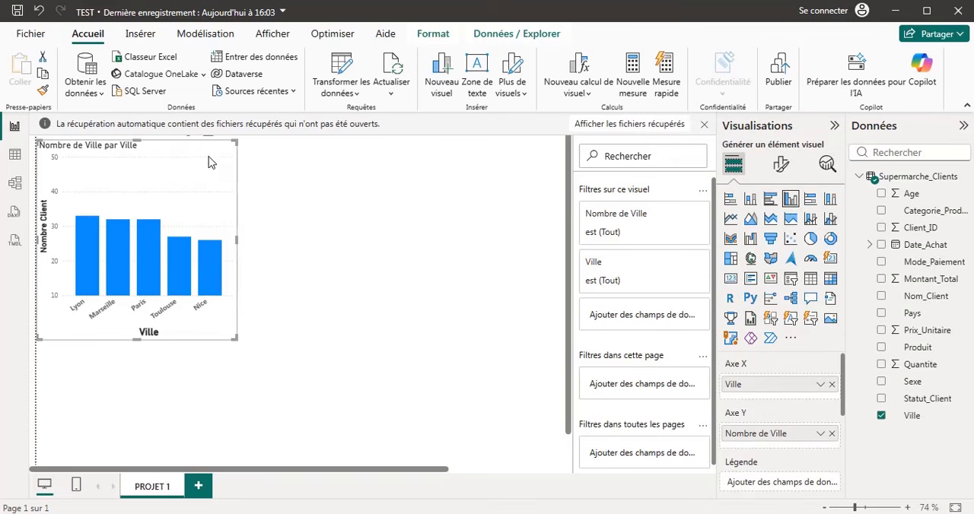
drag(197, 154, 220, 150)
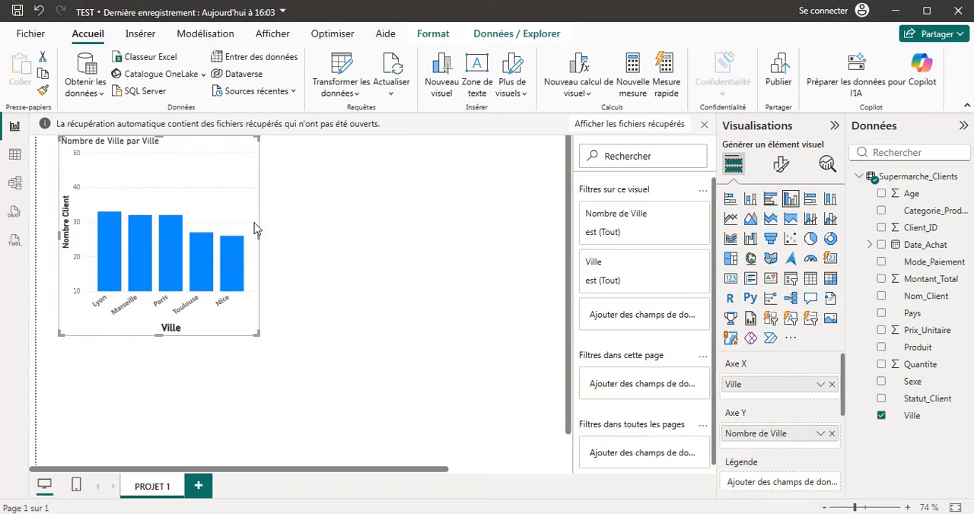
click(6, 155)
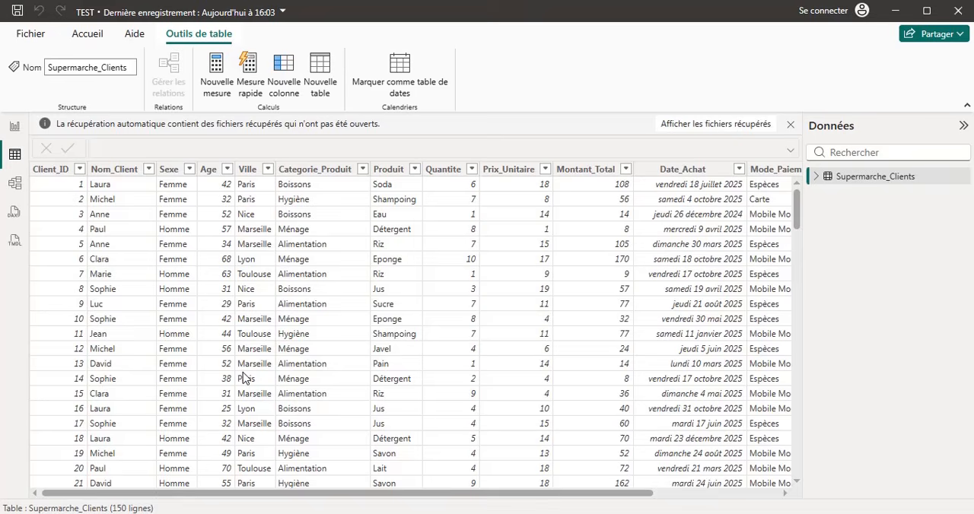
click(13, 129)
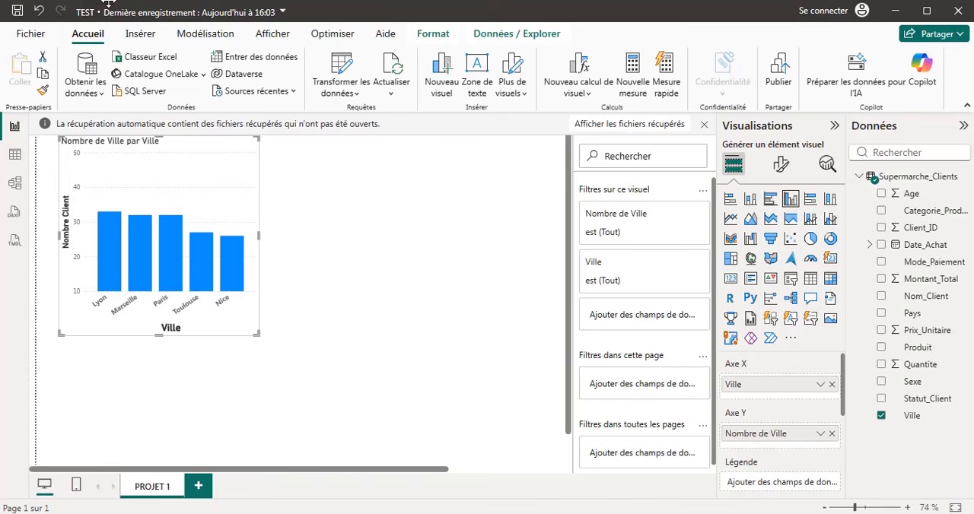
Open the global Sécurité options at the ArcGIS and map visual settings.
click(31, 35)
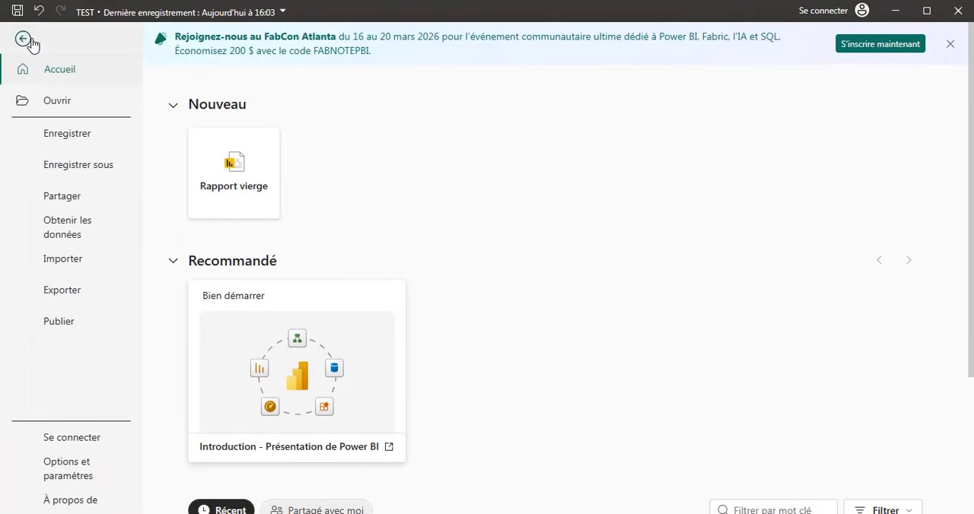
click(56, 471)
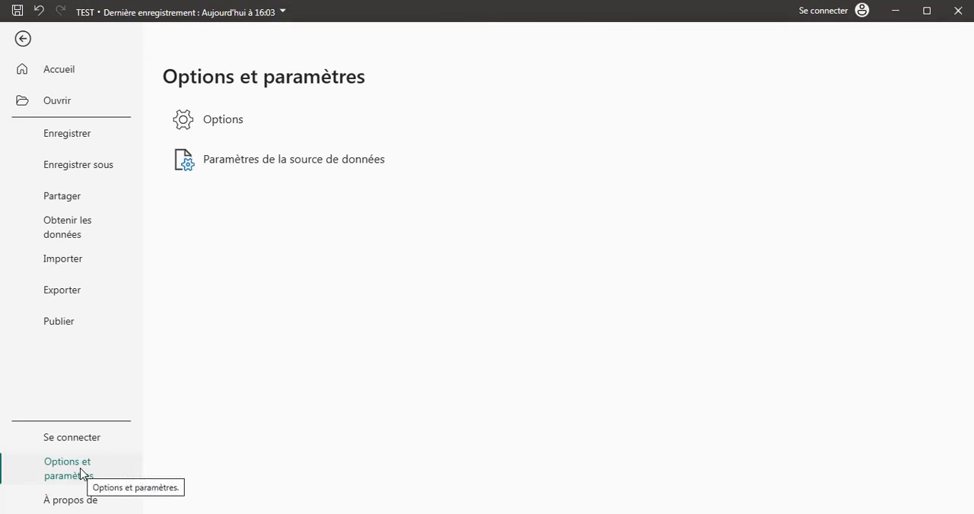
click(226, 122)
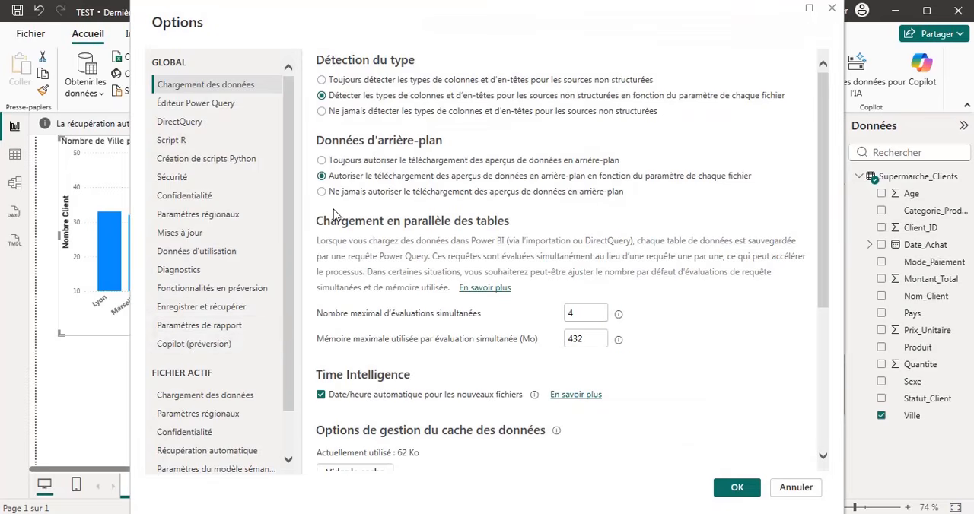
click(176, 182)
scroll(496, 247, down, 2)
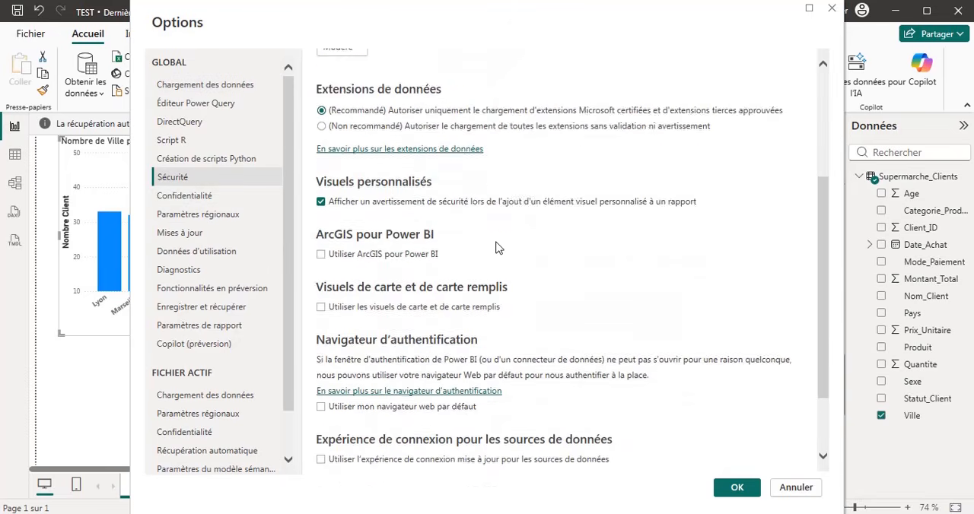
scroll(495, 247, down, 1)
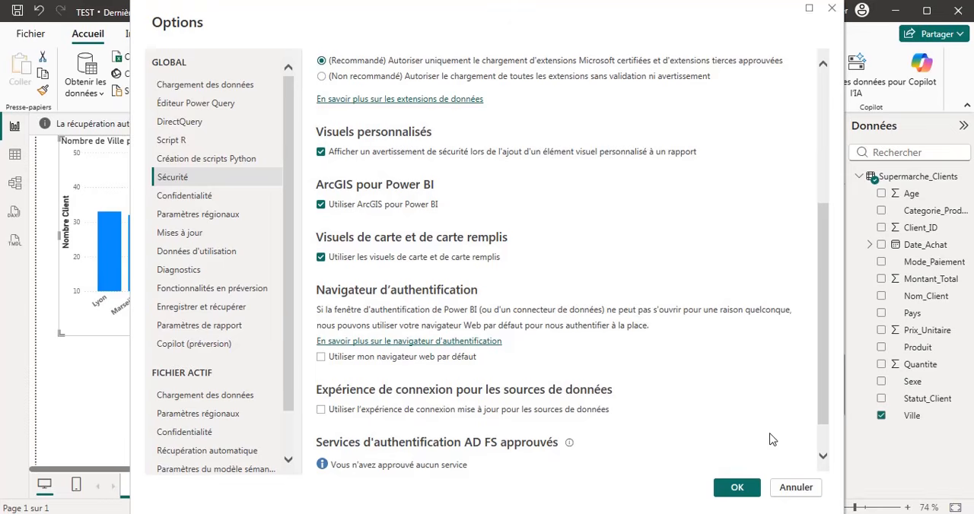
Accept the Sécurité options with ArcGIS and the map and filled map visuals enabled.
click(737, 488)
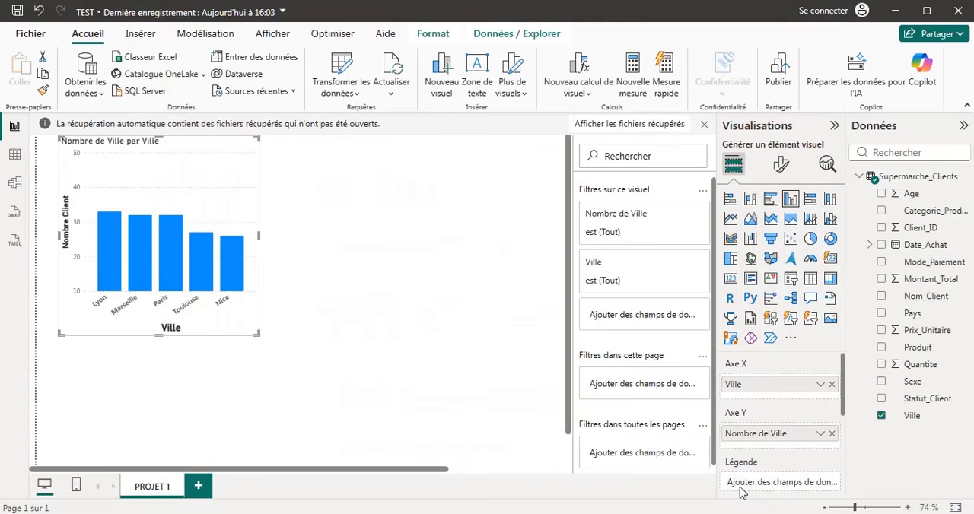
Add a separate map visual below the column chart, using Pays as its location field.
click(751, 260)
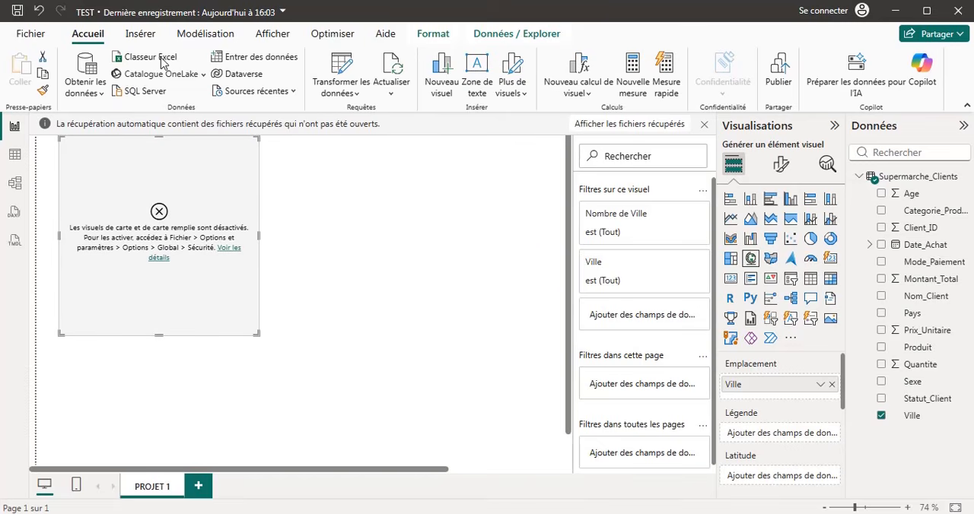
click(39, 11)
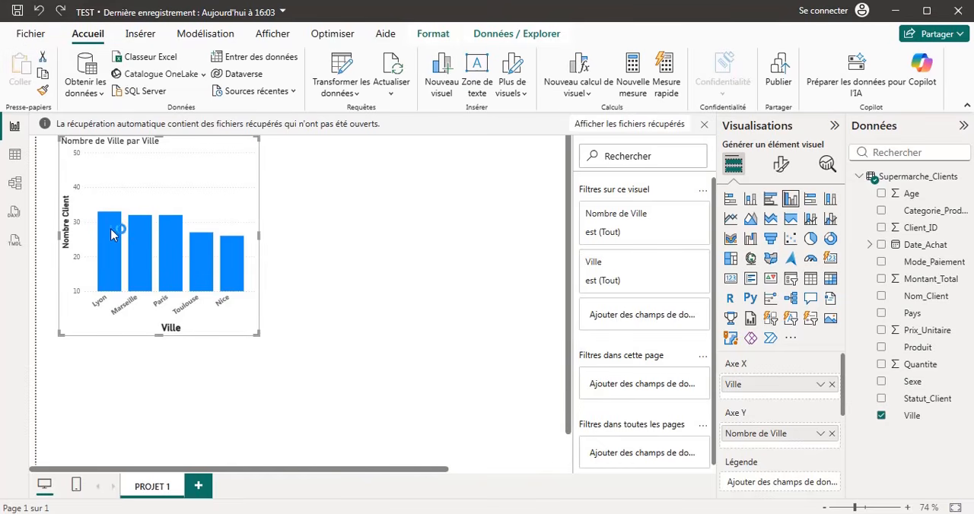
click(340, 221)
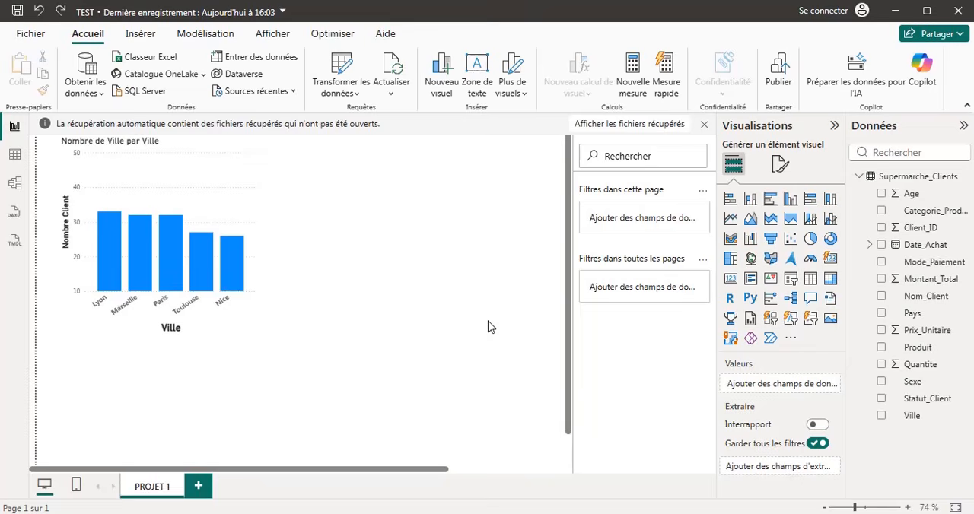
click(751, 264)
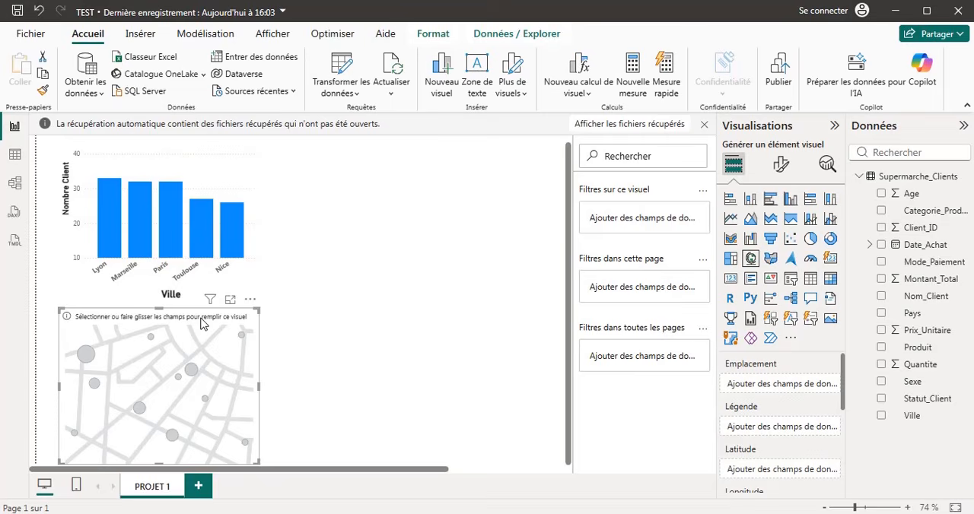
click(881, 312)
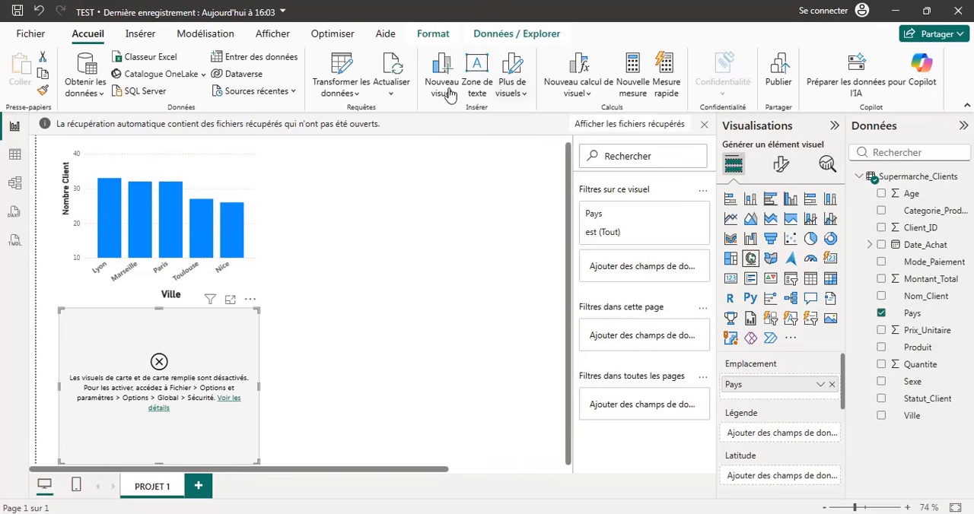
Save and close the TEST report, choosing to keep the unopened recovered files.
click(960, 10)
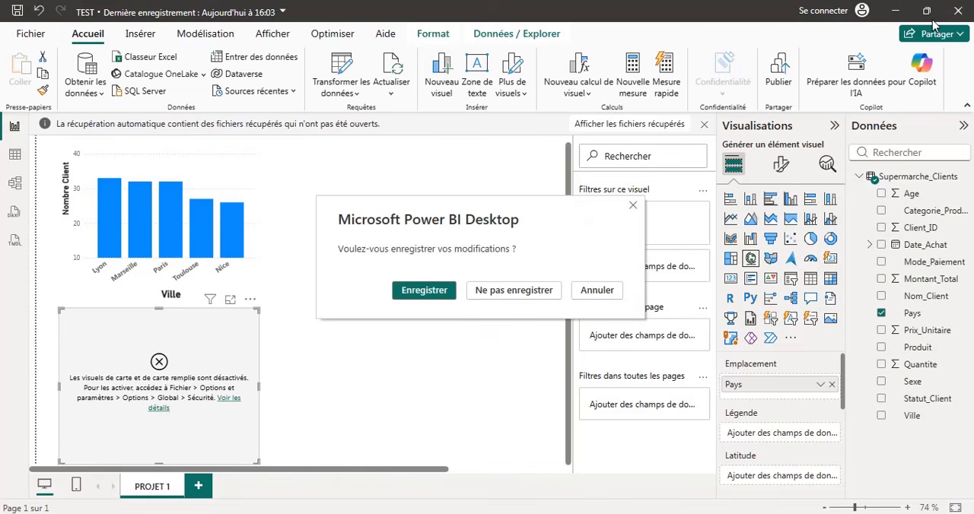
click(434, 290)
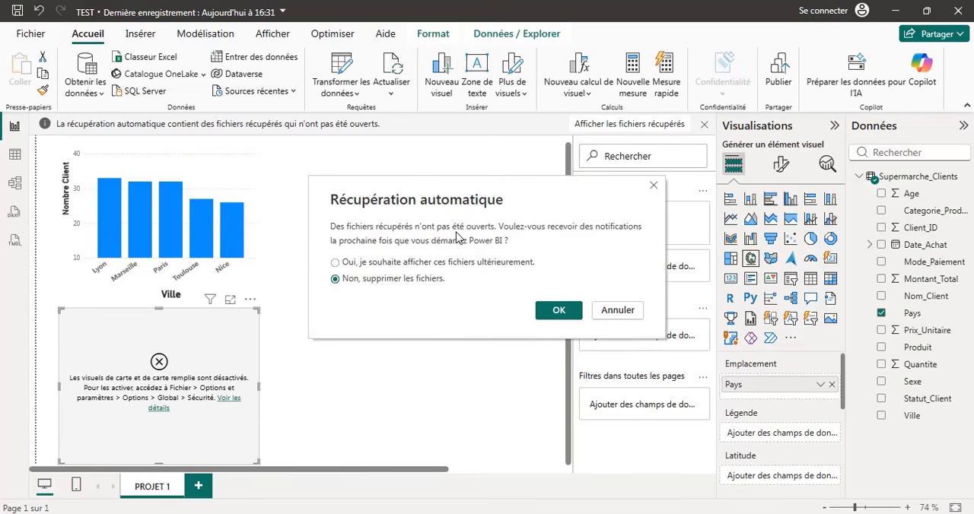
click(354, 265)
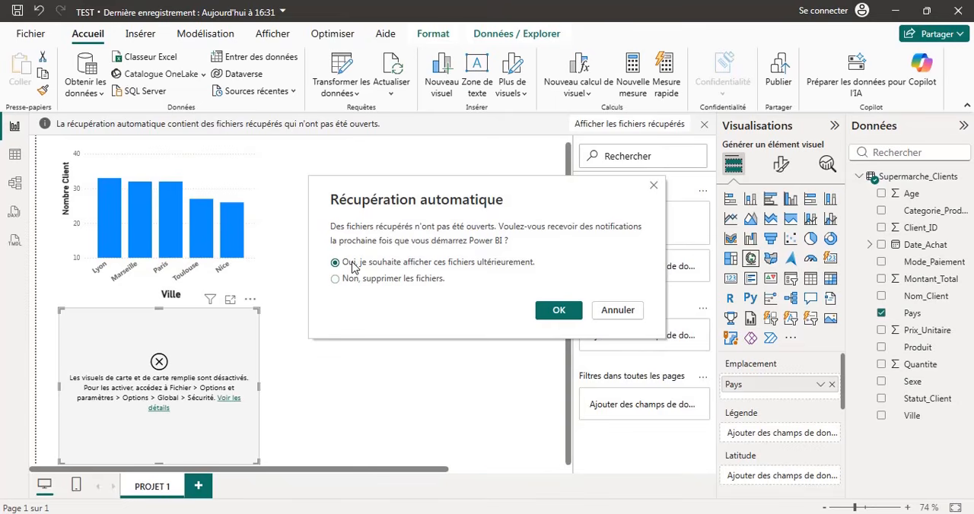
click(559, 310)
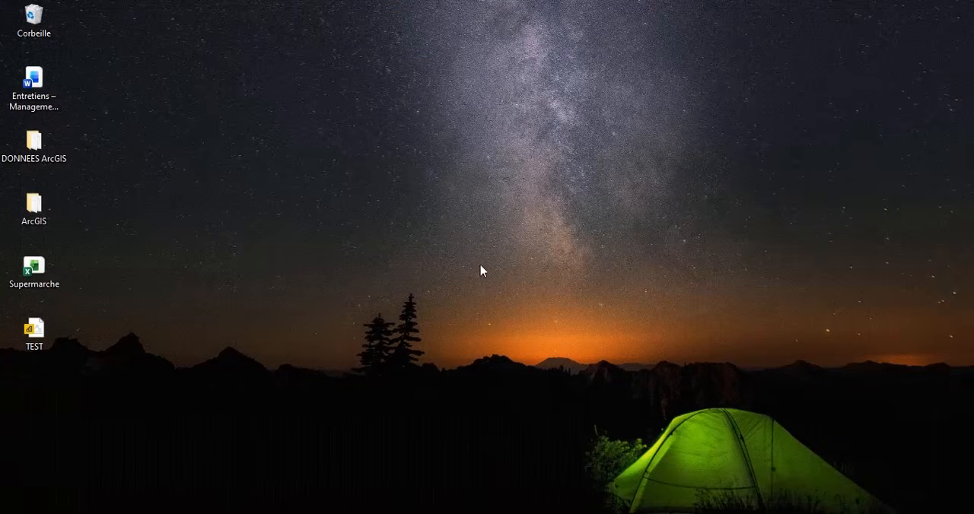
Reopen the TEST report from the desktop.
right_click(363, 11)
click(439, 55)
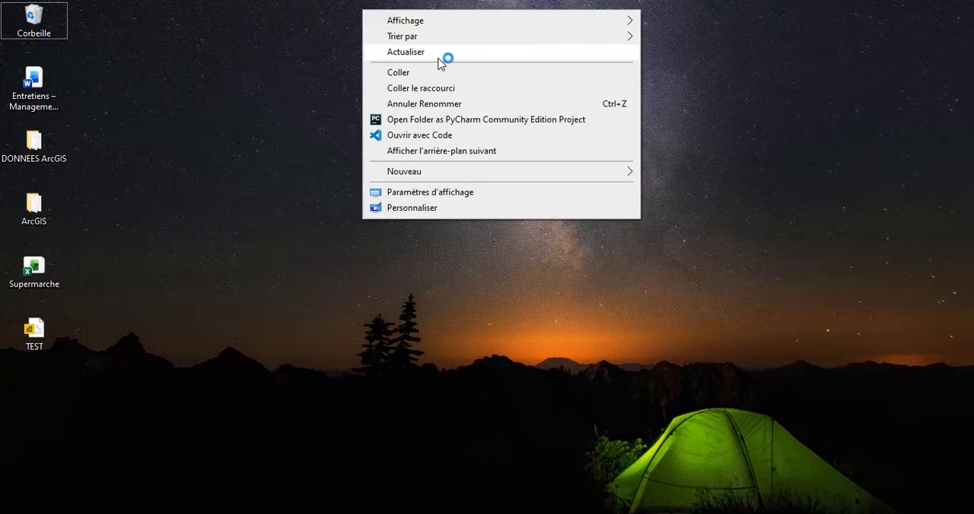
click(38, 331)
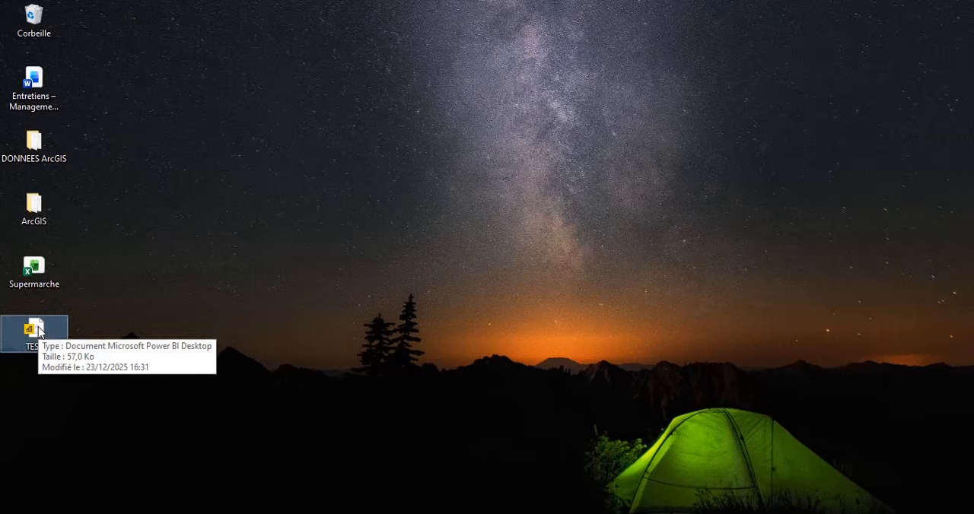
double_click(35, 331)
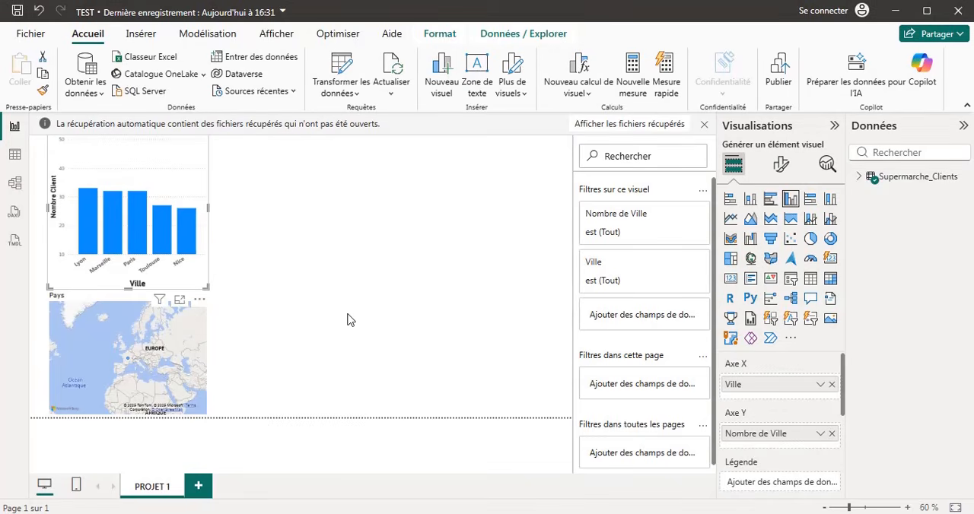
Enlarge the Pays map on the report page and zoom its content in on France.
click(196, 328)
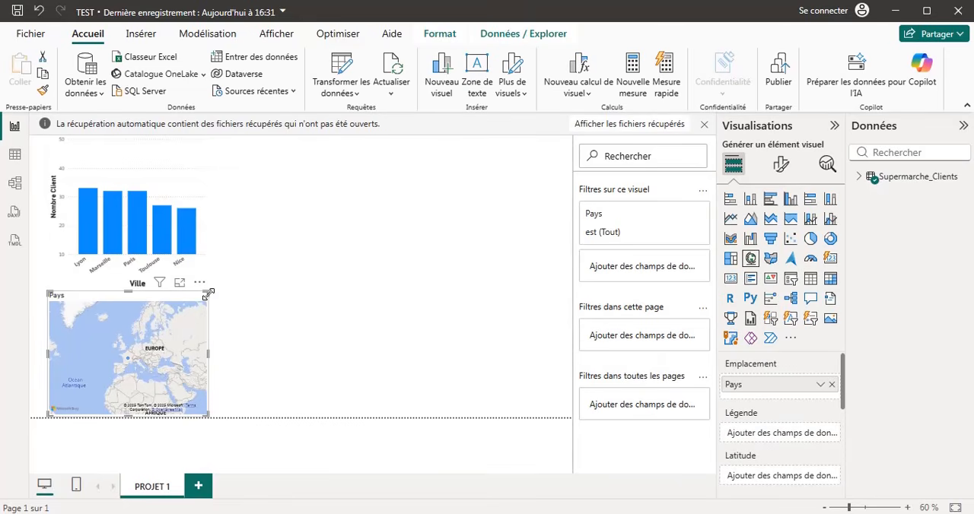
drag(209, 294, 316, 260)
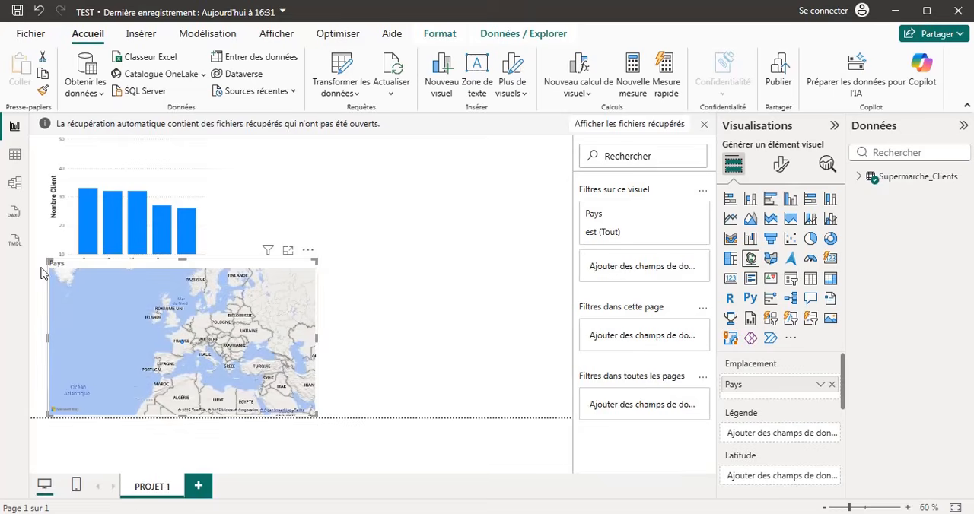
scroll(193, 343, up, 3)
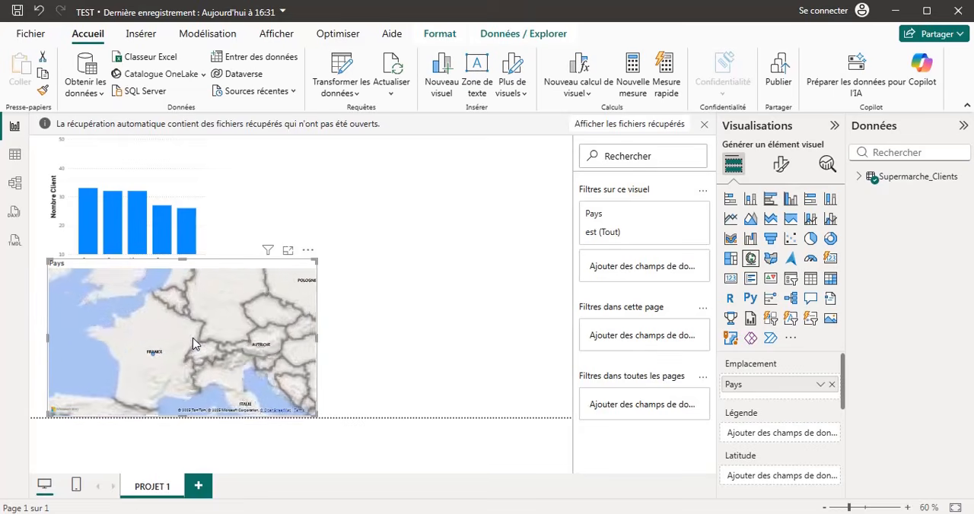
scroll(155, 340, up, 3)
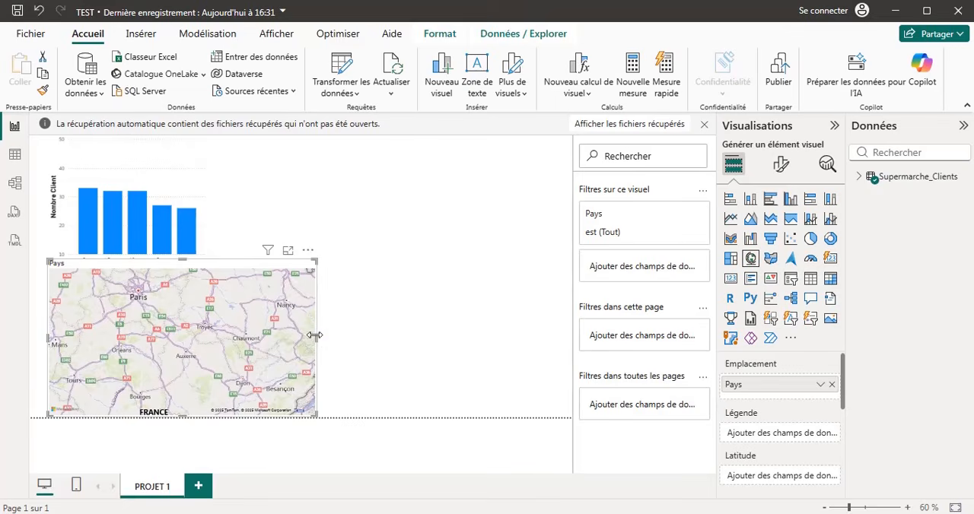
scroll(310, 346, down, 5)
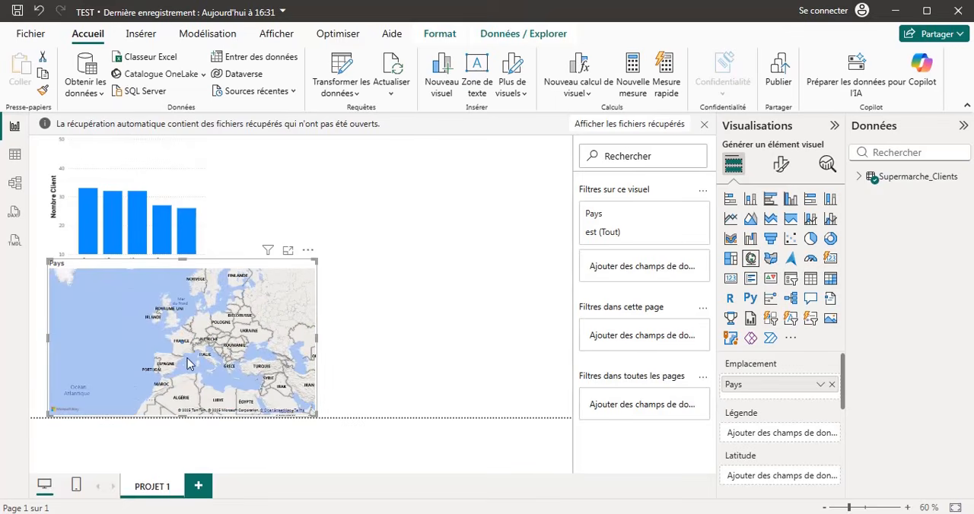
scroll(183, 350, up, 5)
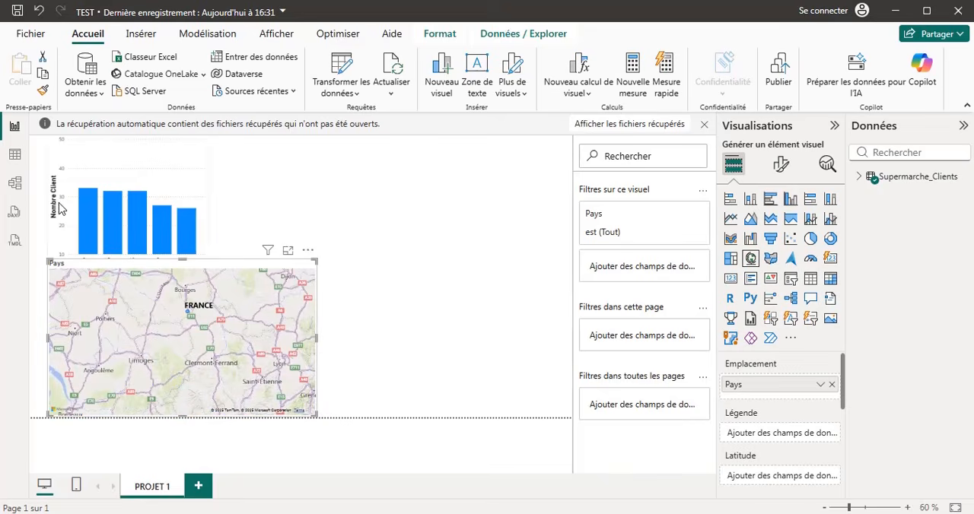
Review the Supermarche_Clients table data through the Pays column, and replace the map's Pays location field with Ville.
click(15, 154)
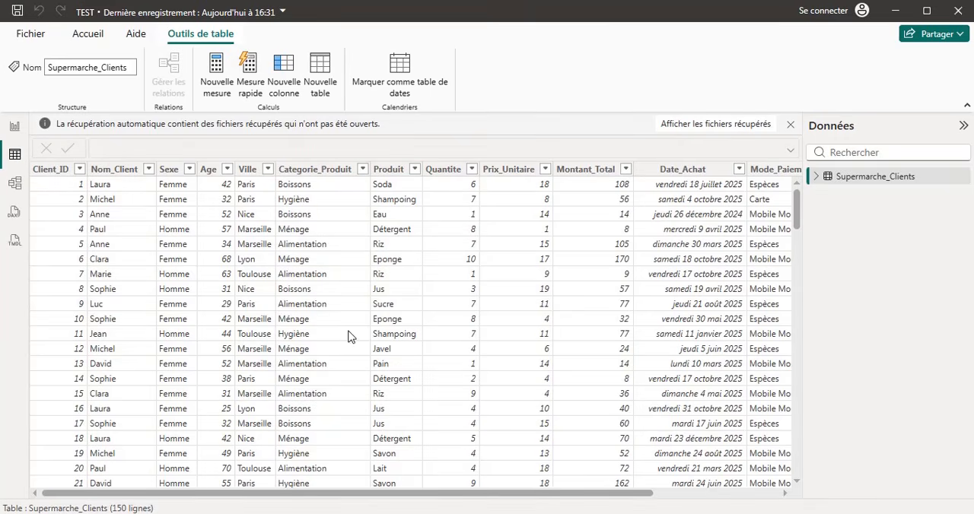
scroll(565, 297, right, 3)
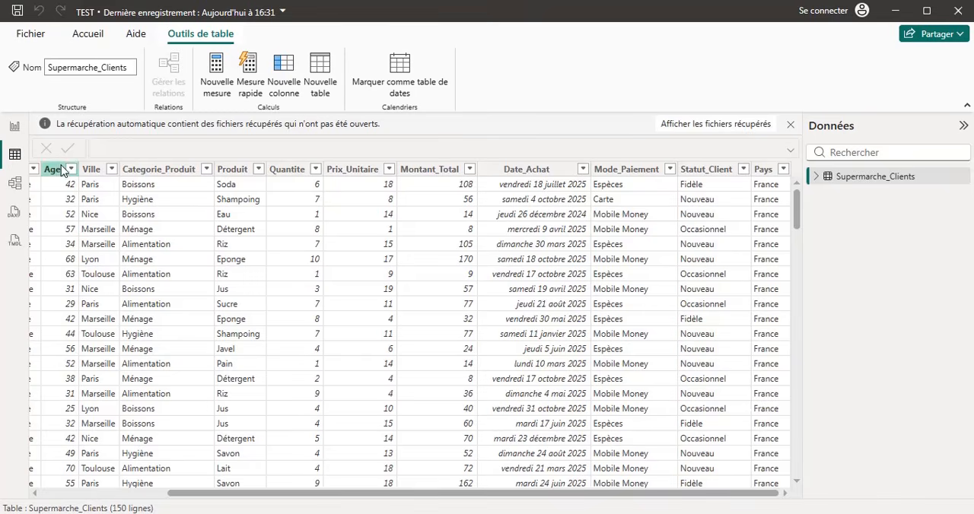
click(13, 127)
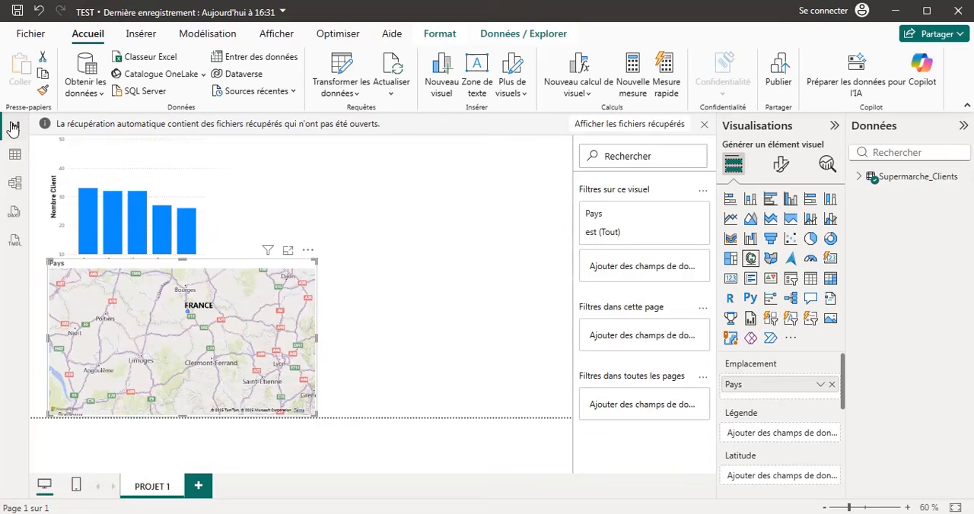
click(833, 386)
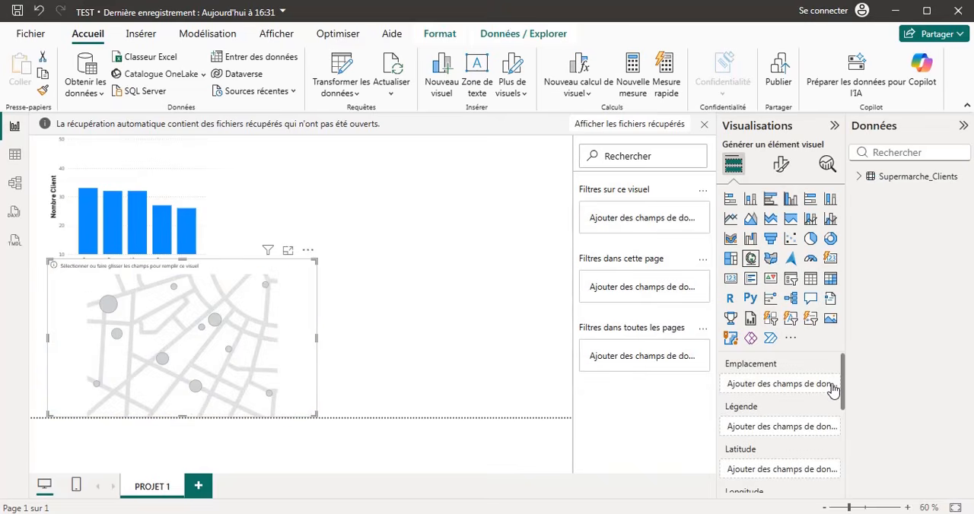
click(859, 180)
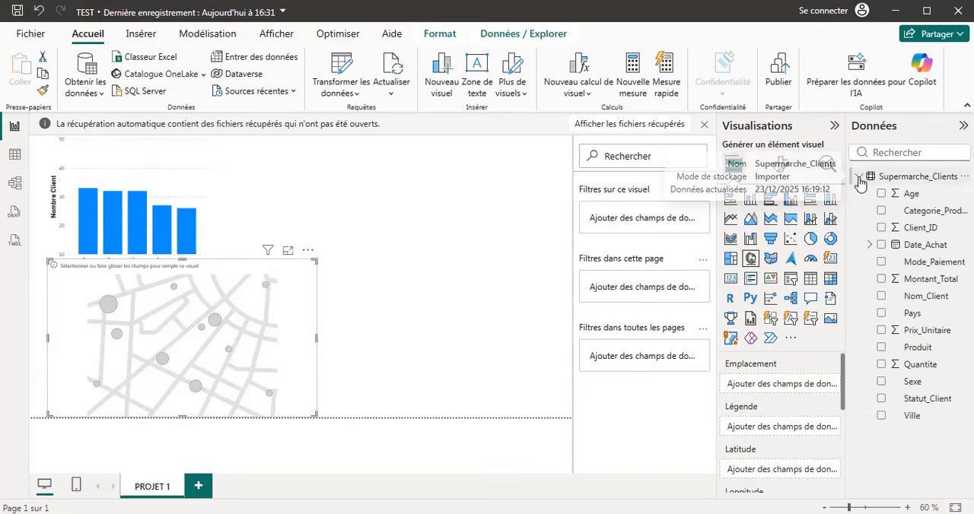
click(881, 417)
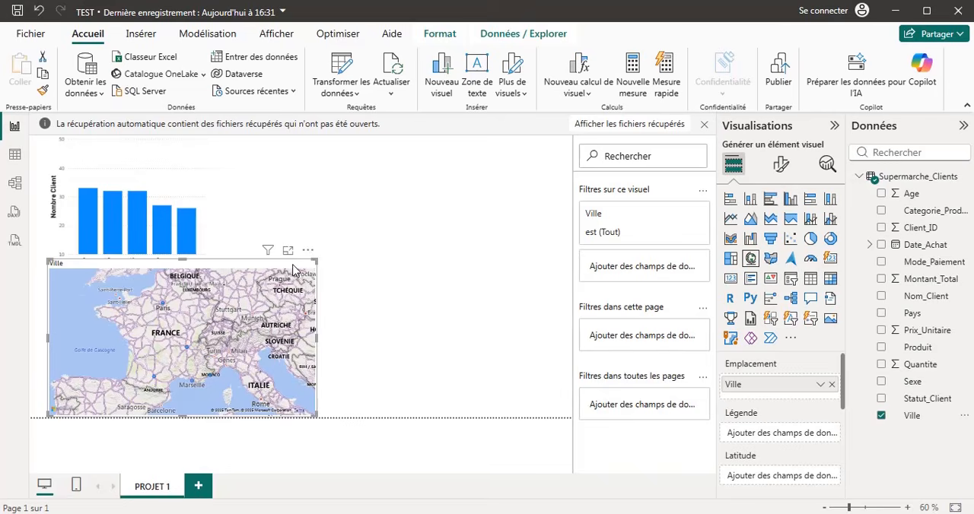
Move the Ville map to the right of the column chart and shrink it slightly.
drag(300, 272, 551, 272)
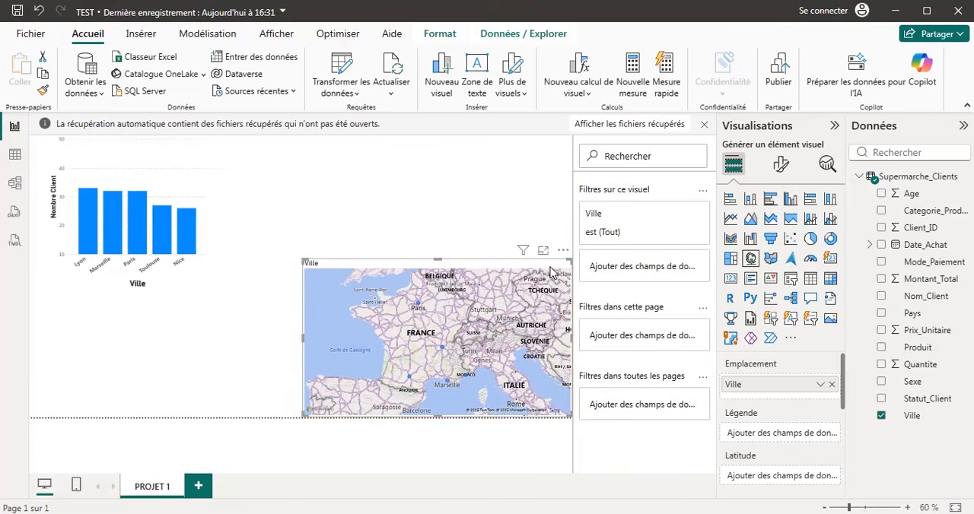
drag(303, 259, 333, 266)
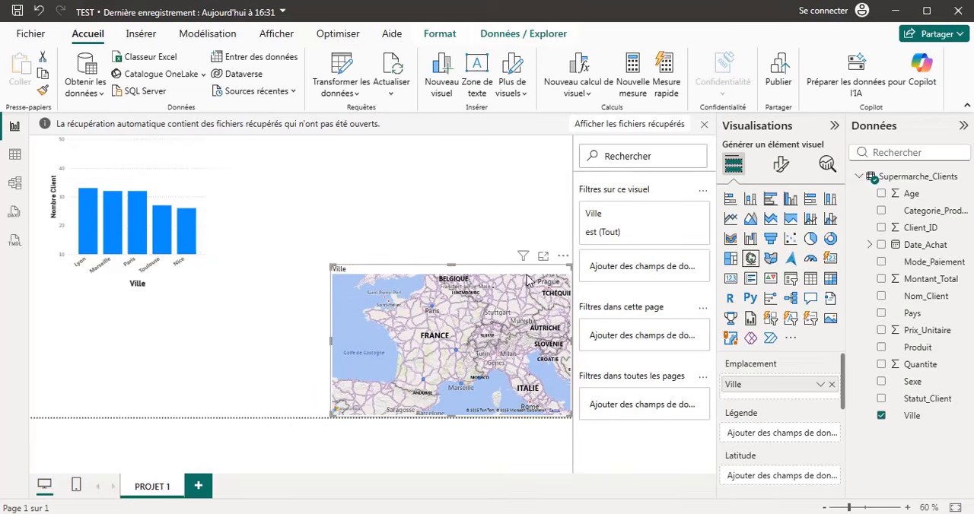
mouse_move(524, 277)
mouse_down()
mouse_move(504, 277)
mouse_move(521, 273)
mouse_up()
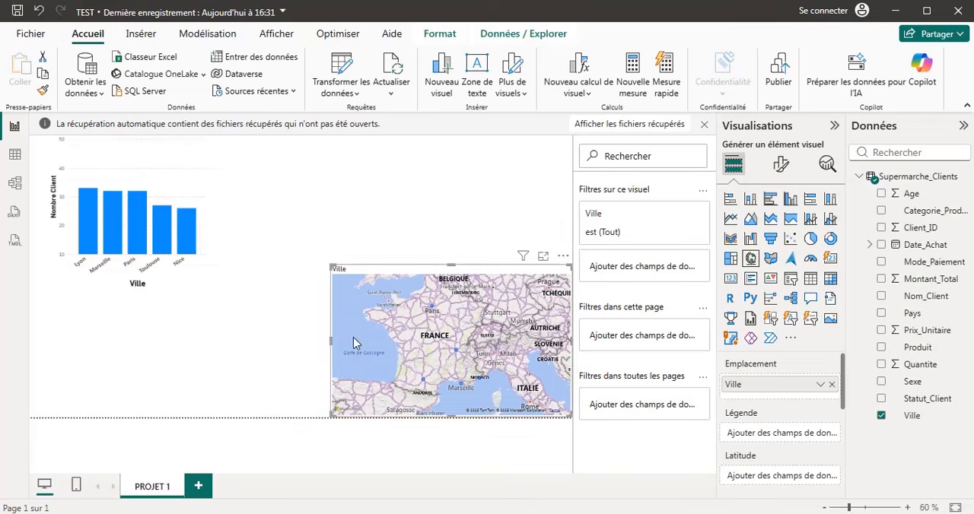
Cross-filter the map by the chart's Paris, Lyon, Marseille and Nice columns in turn, and clear the selection.
click(139, 199)
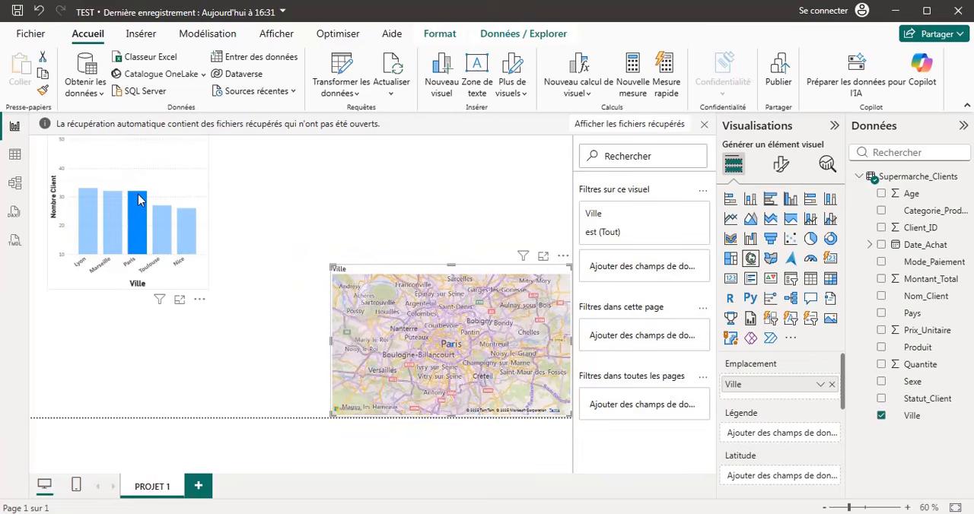
click(84, 226)
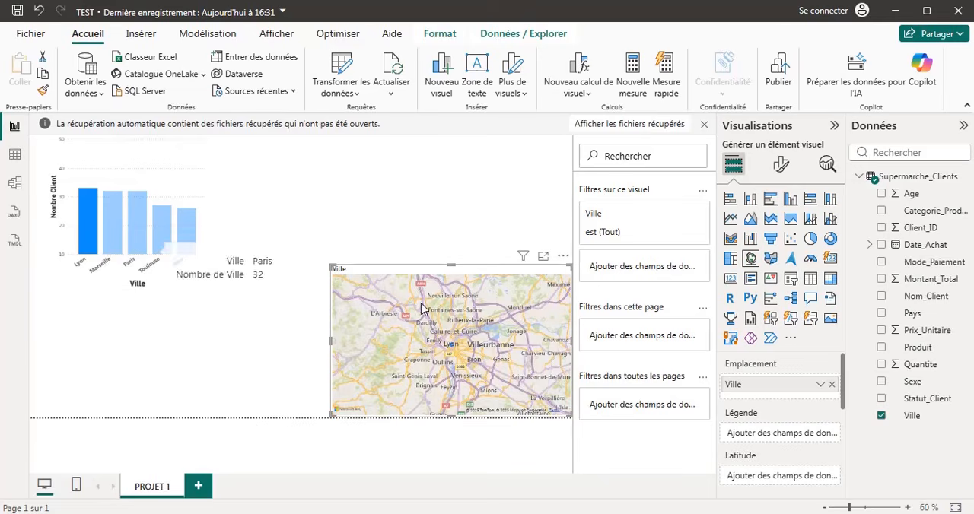
click(112, 226)
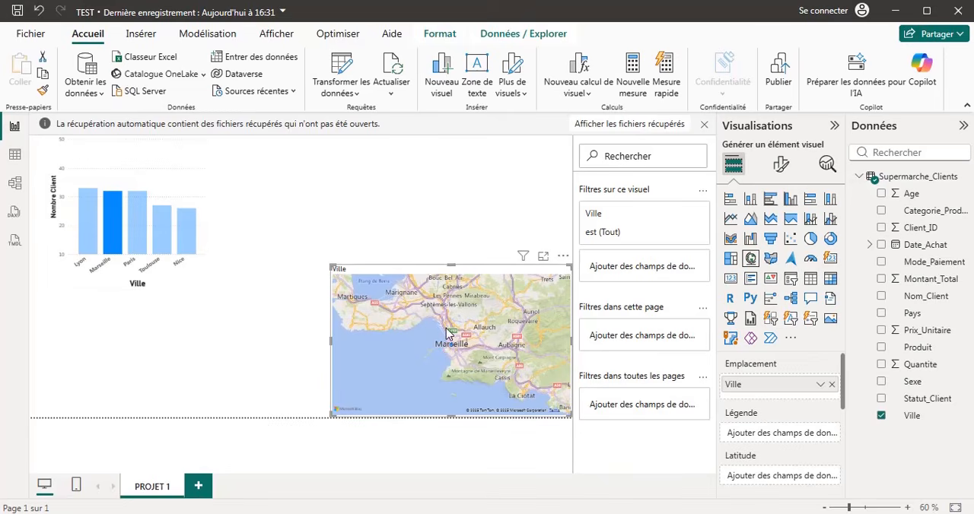
click(134, 241)
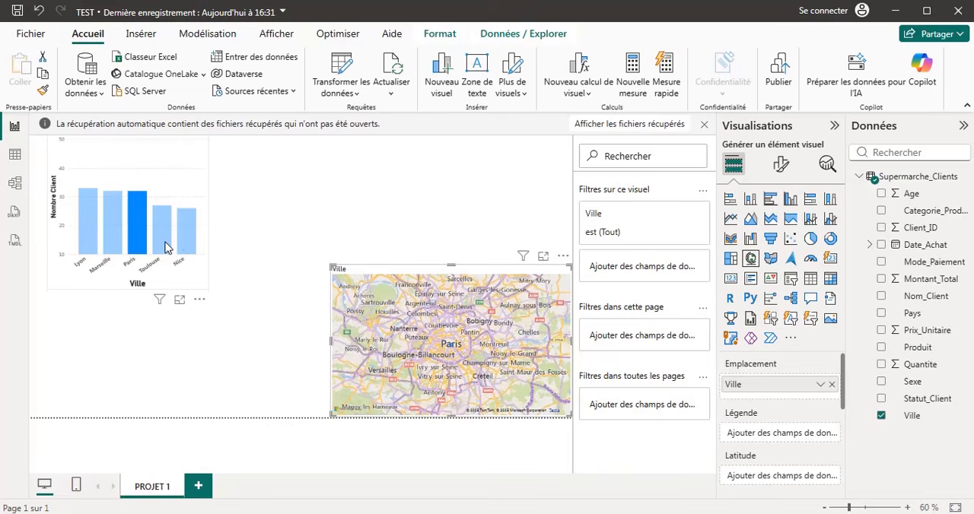
click(190, 250)
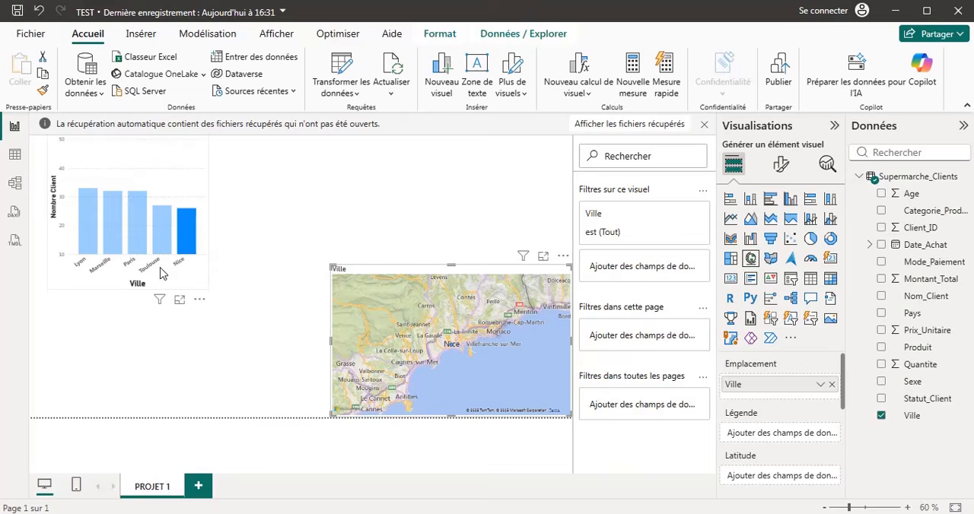
click(191, 162)
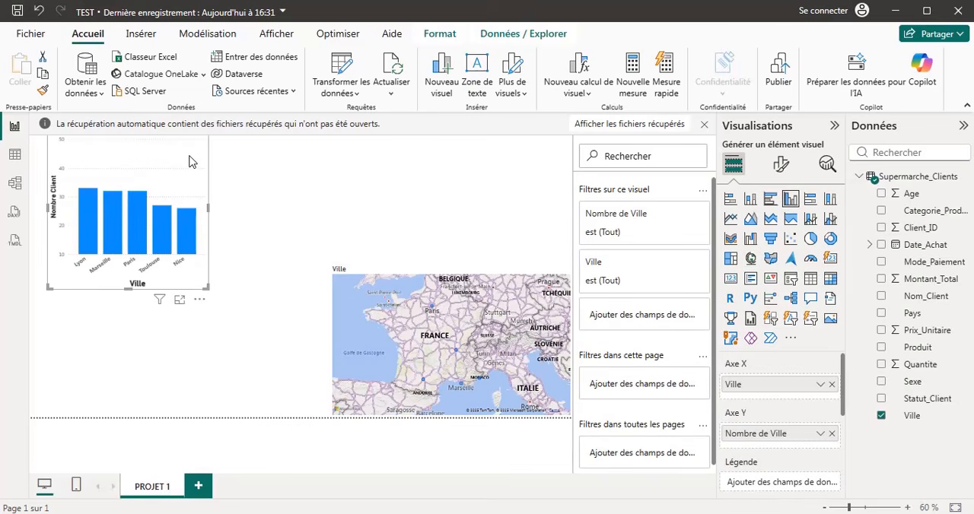
Move the column chart down to the lower-left corner of the report page, beside the map.
drag(192, 161, 175, 285)
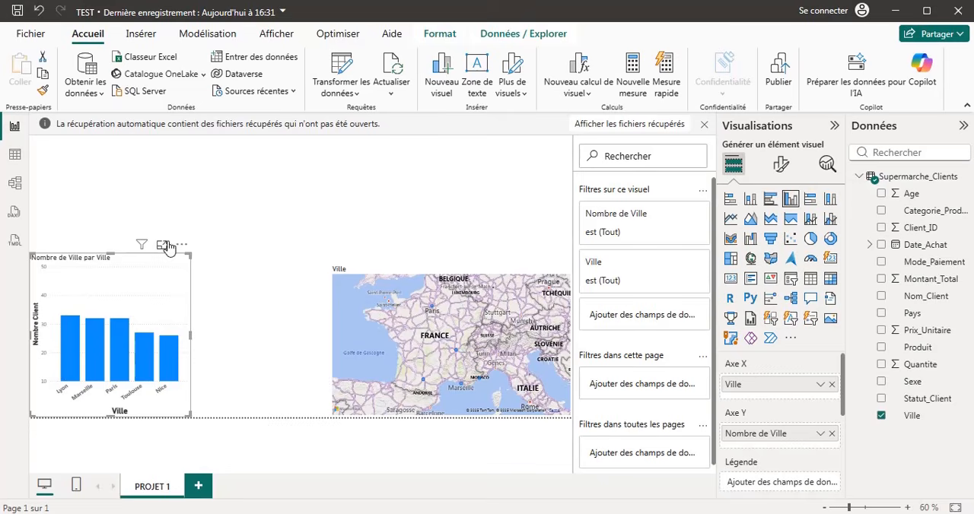
mouse_move(119, 381)
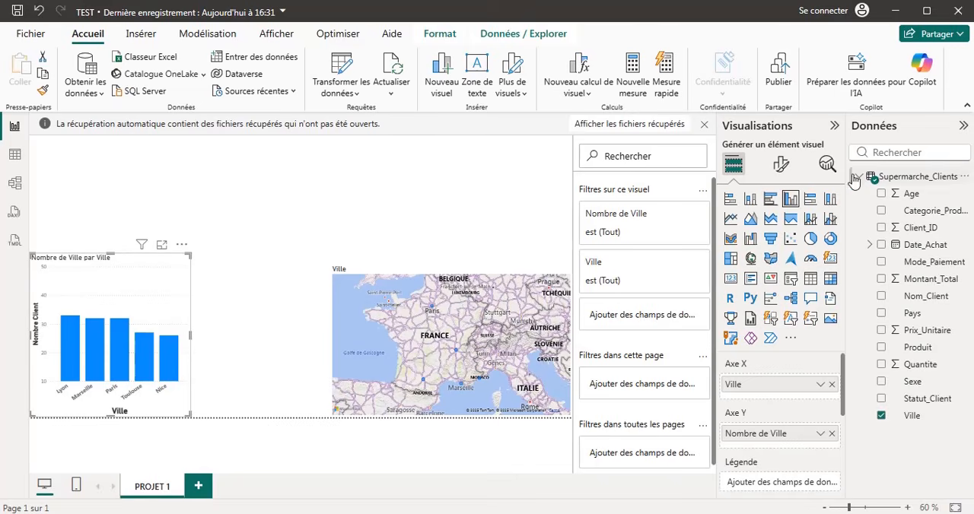
Retitle the column chart "Client par Ville" and format the title in bold at size 18.
click(784, 165)
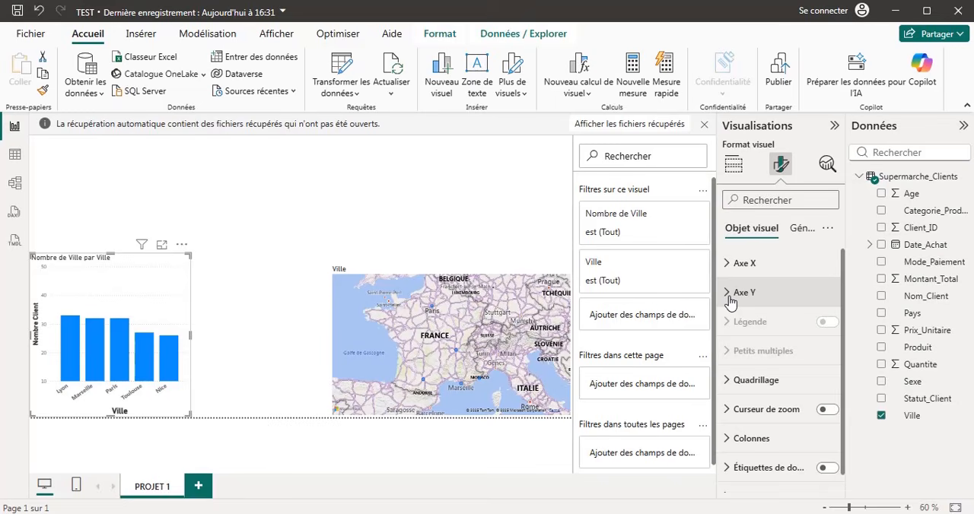
click(802, 232)
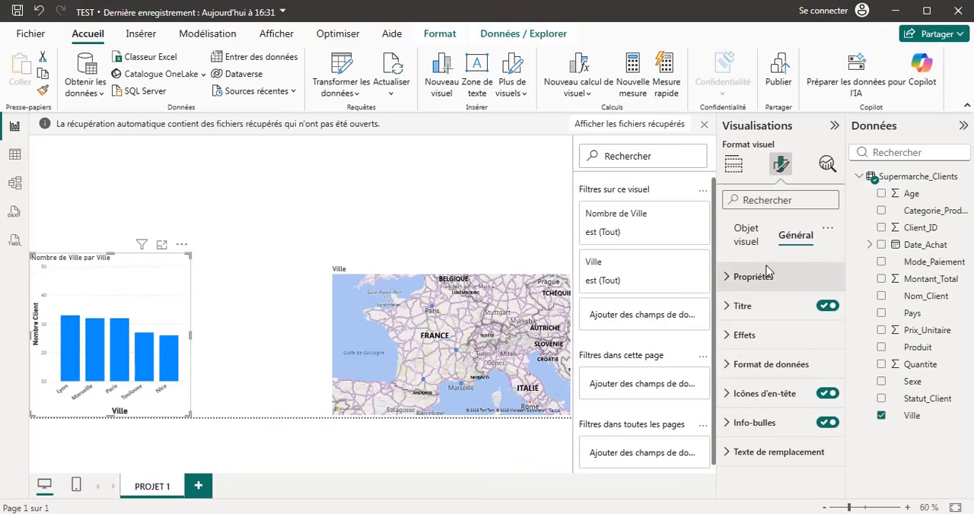
click(728, 307)
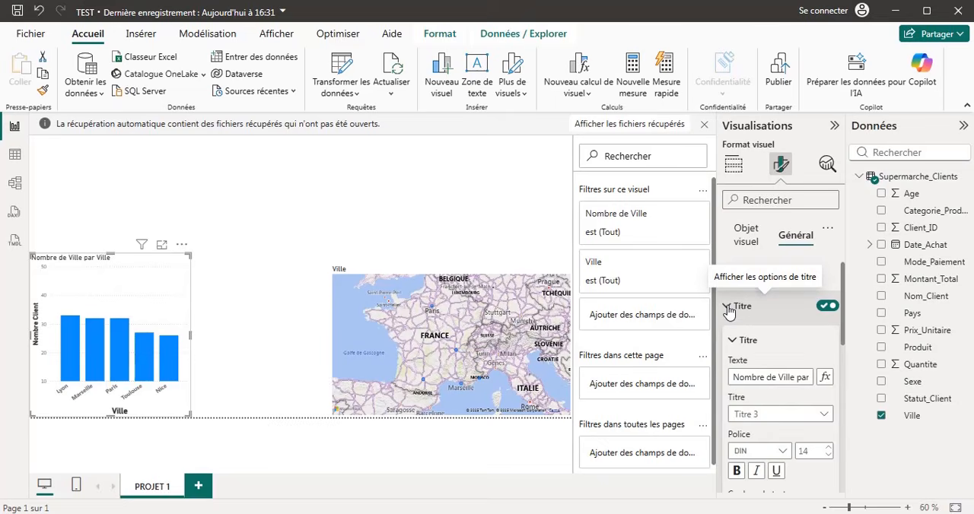
click(746, 378)
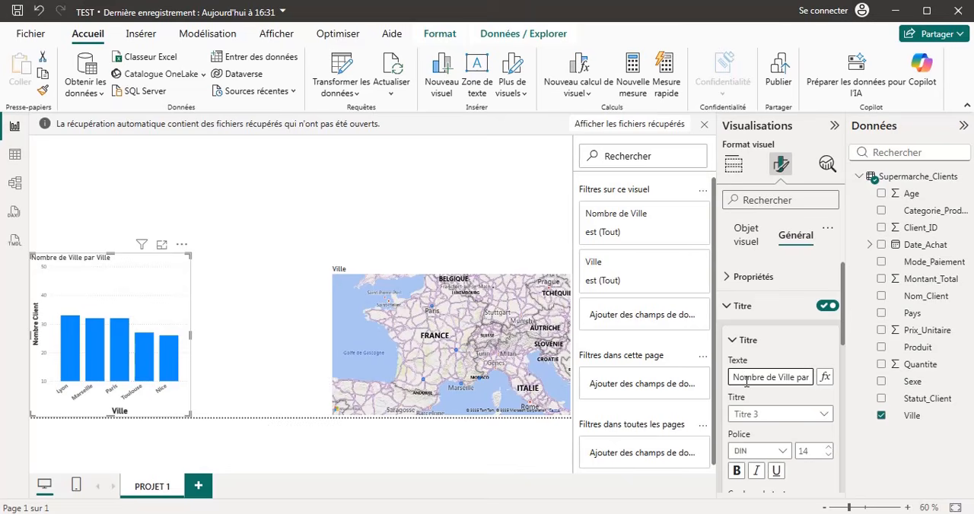
key(ctrl+a)
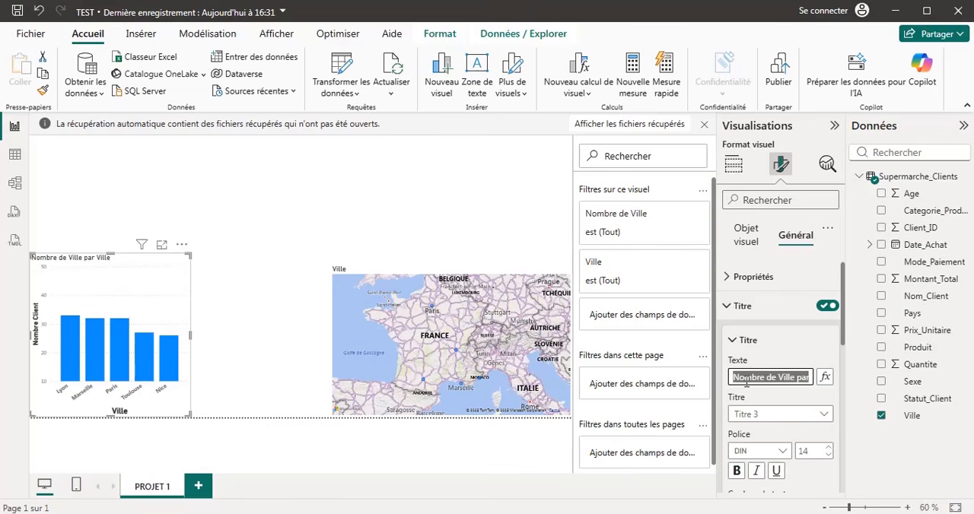
key(BackSpace)
text(C)
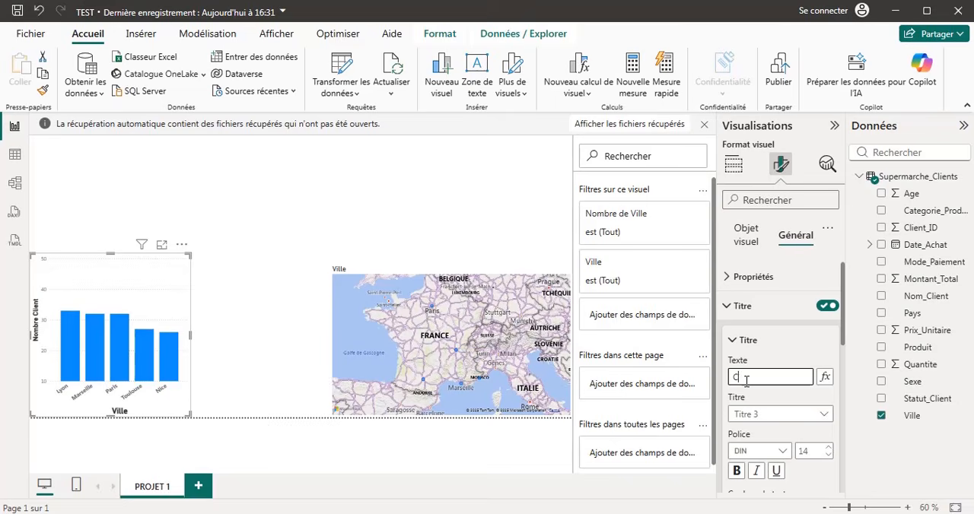
text(lients)
key(BackSpace)
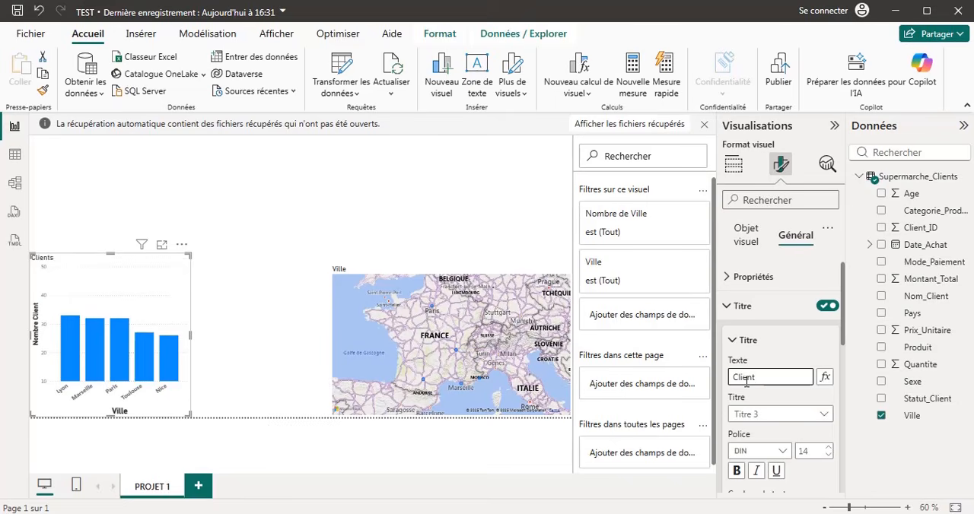
text(par Vuille)
key(BackSpace)
key(BackSpace)
text(ille)
click(736, 472)
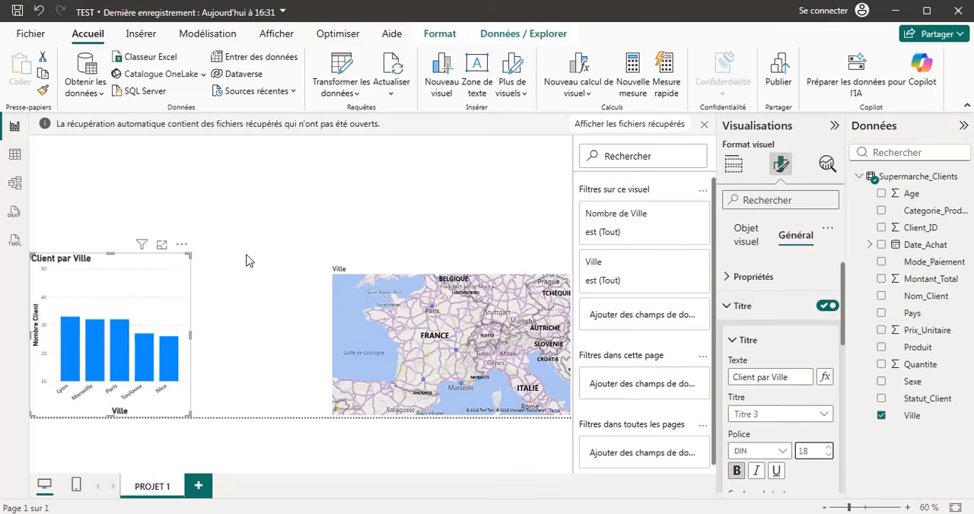
click(735, 342)
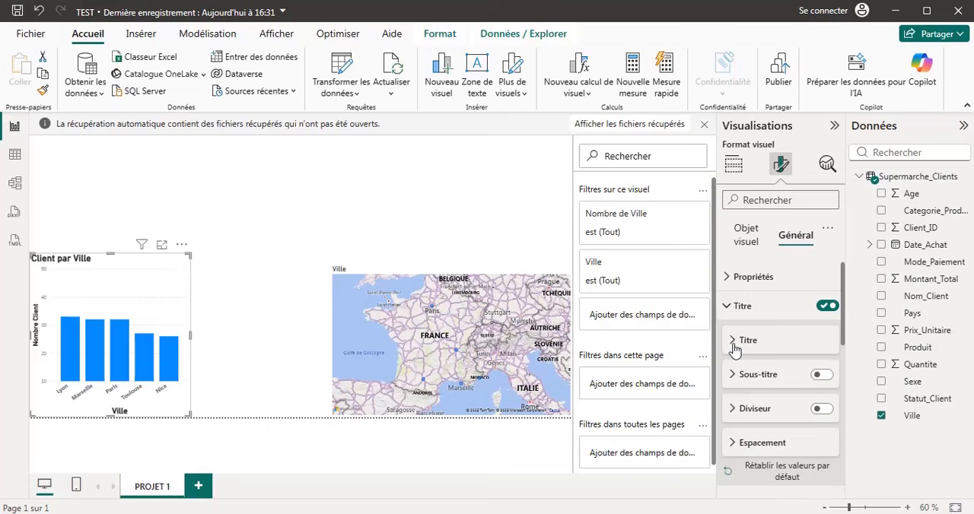
Set the column chart's height to 376 and adjust the transparency of its background effect.
click(729, 280)
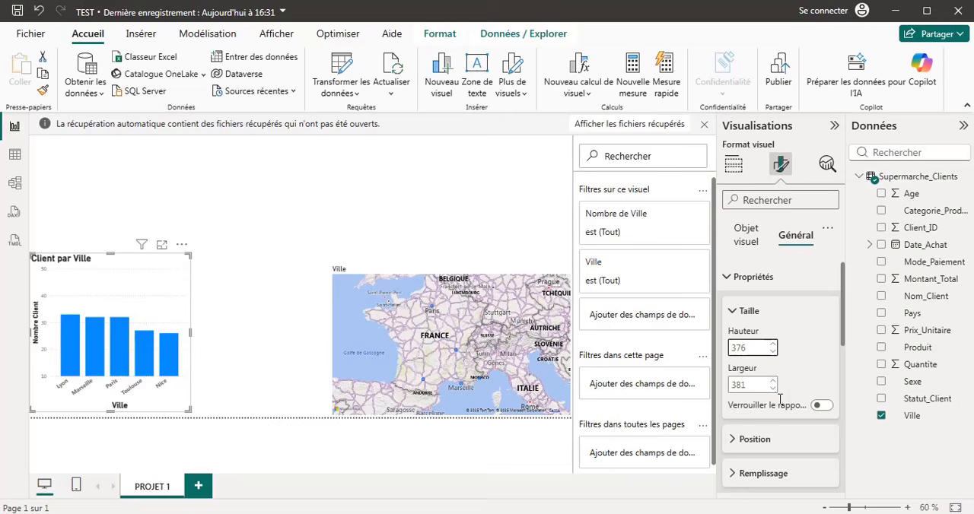
click(741, 276)
scroll(761, 417, down, 3)
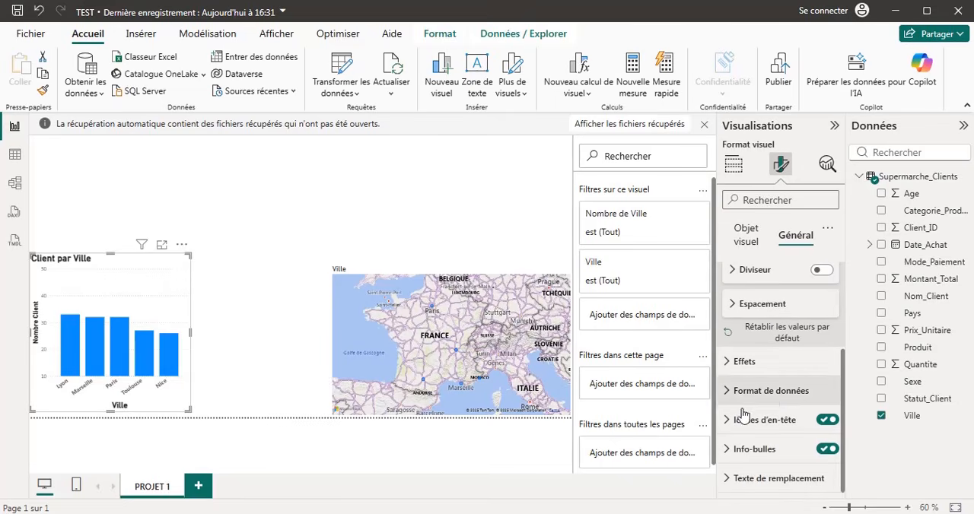
click(730, 363)
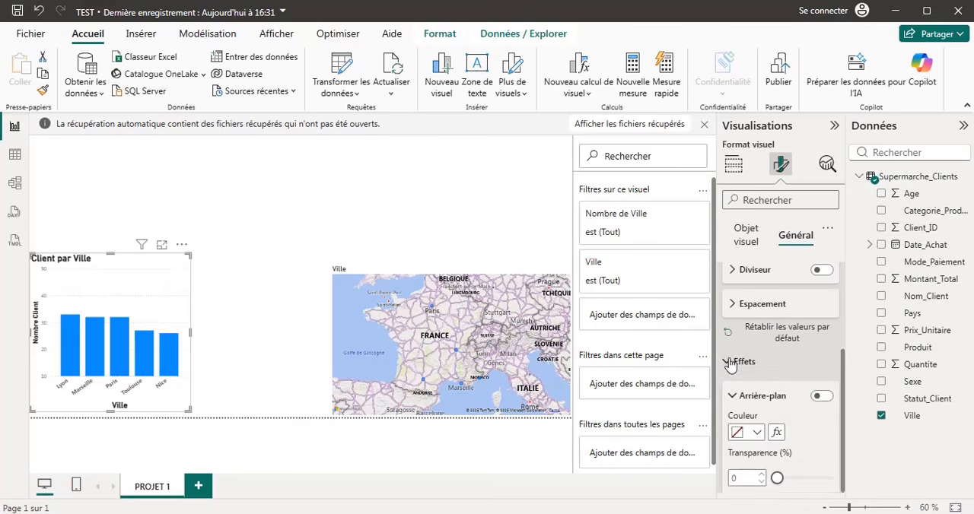
click(763, 475)
click(763, 475)
click(763, 475)
click(763, 474)
click(763, 475)
click(763, 475)
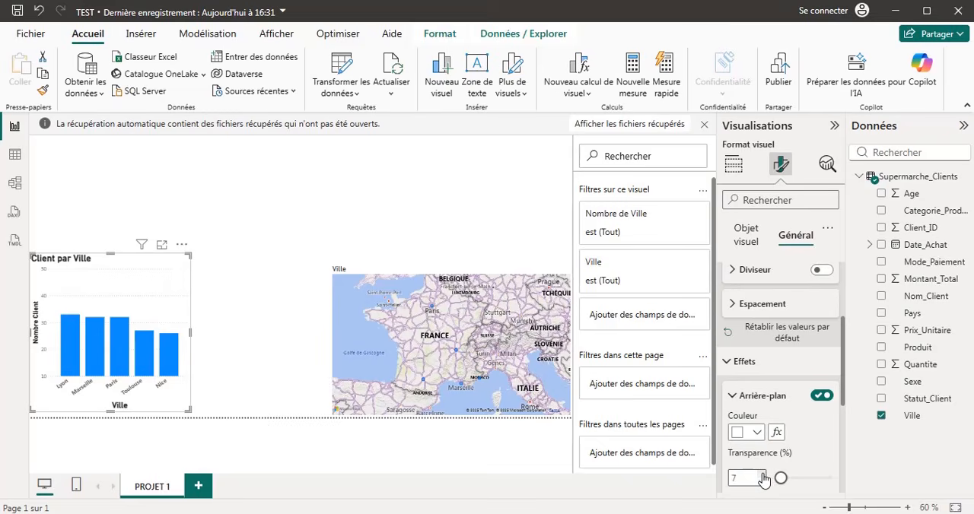
click(762, 475)
click(763, 474)
click(727, 363)
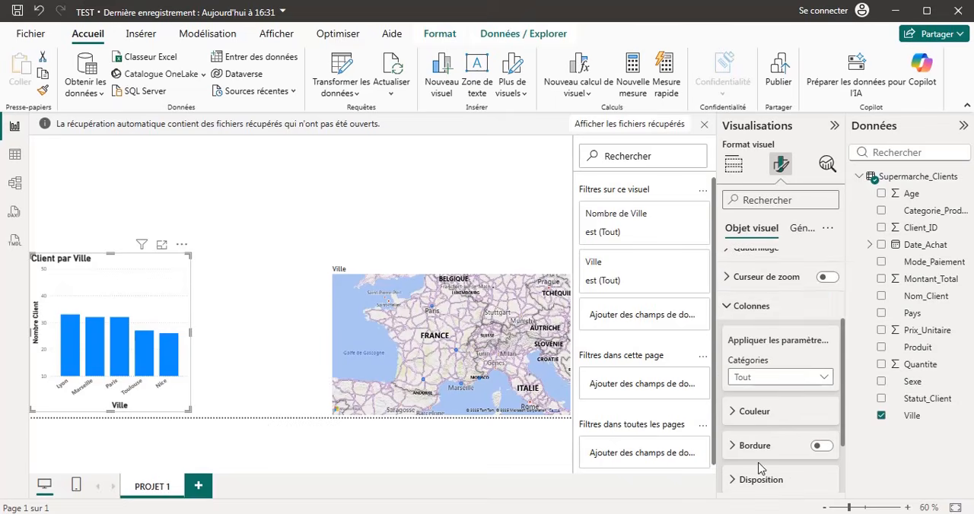
Recolor all the chart's columns dark orange #ad5129 and set their transparency to 12%.
click(734, 314)
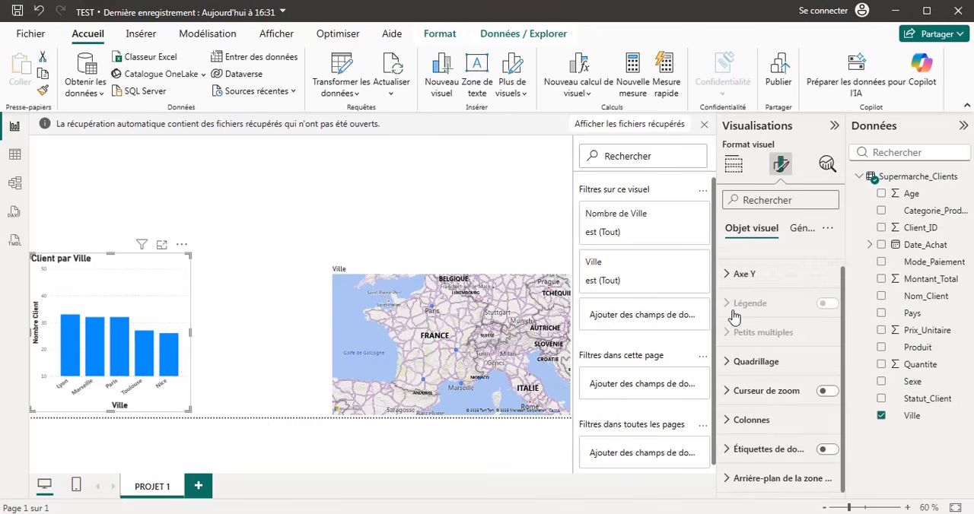
click(731, 430)
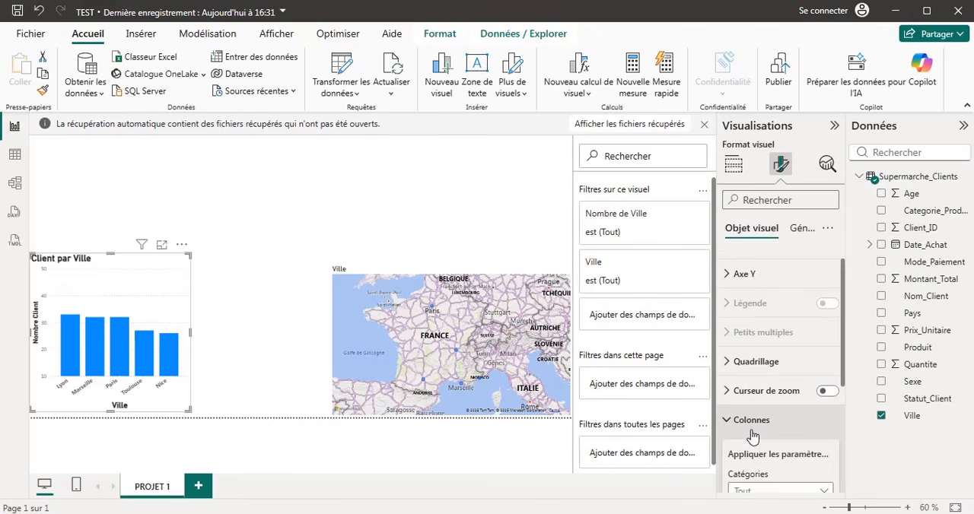
scroll(752, 437, down, 1)
scroll(753, 438, up, 1)
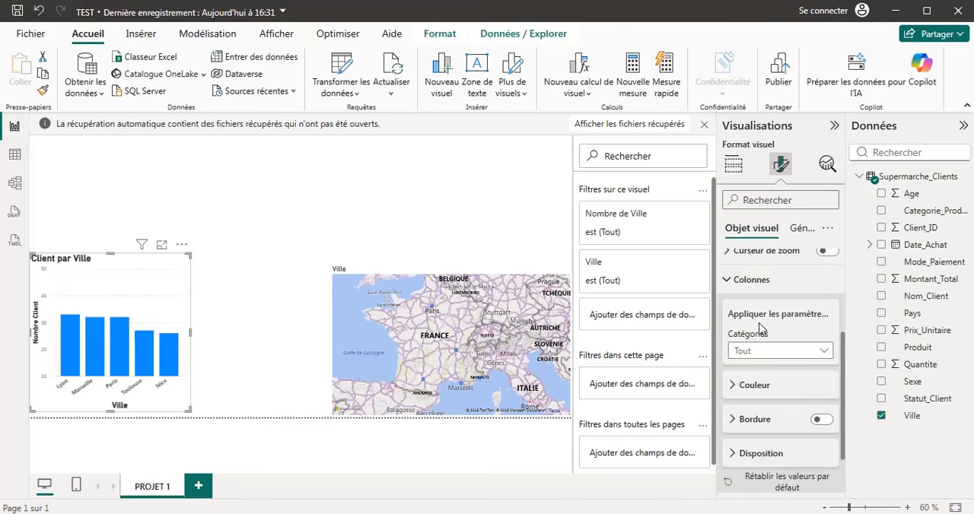
scroll(761, 327, down, 1)
scroll(761, 327, down, 2)
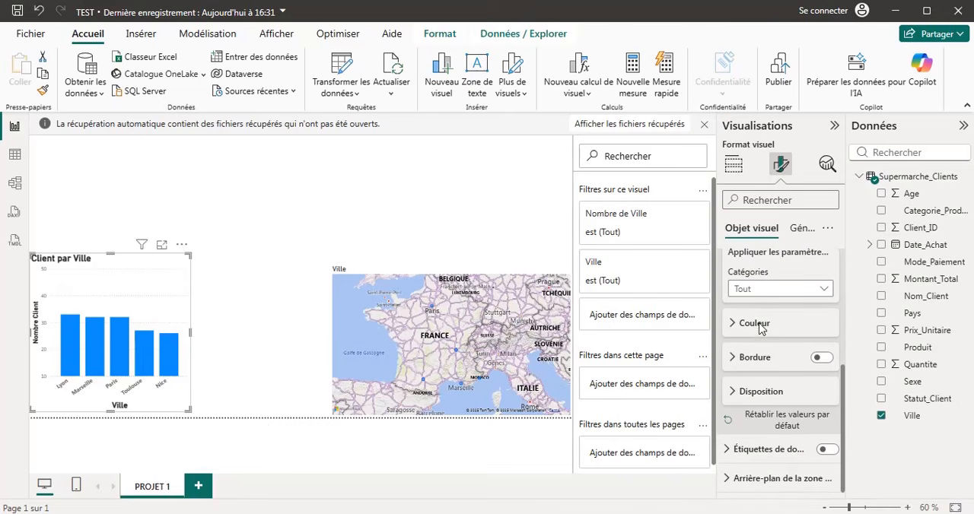
click(730, 323)
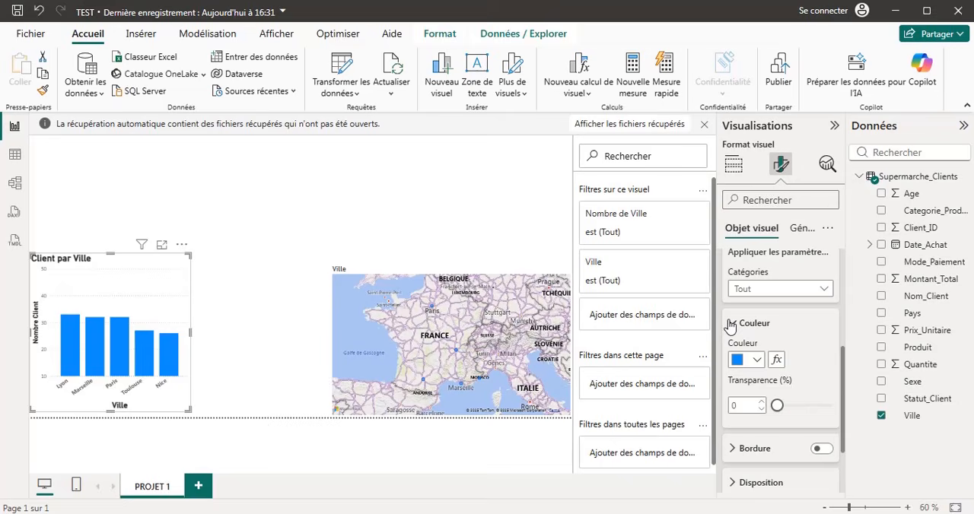
click(757, 361)
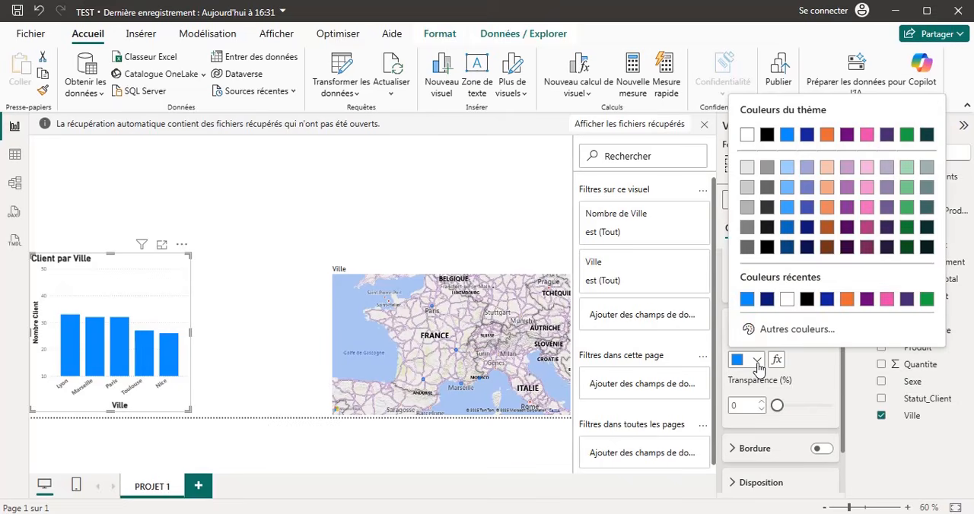
click(827, 227)
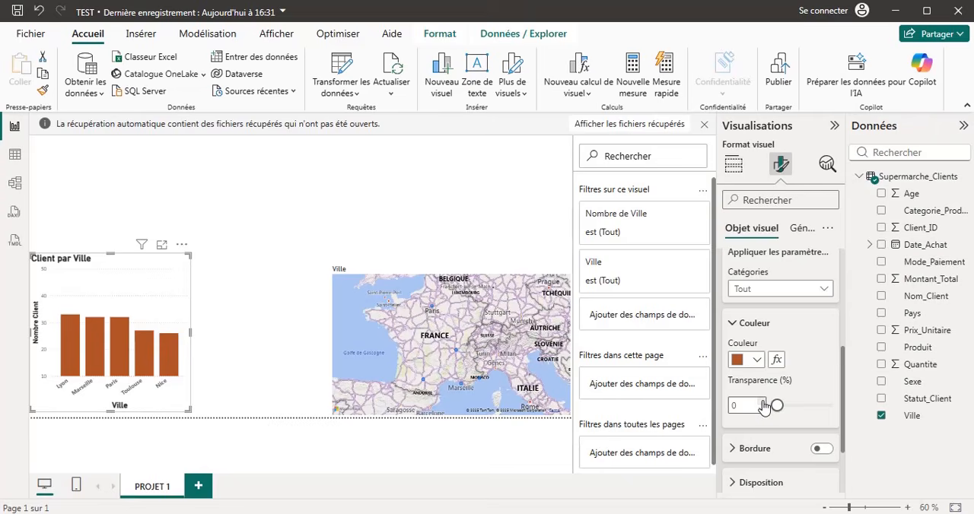
mouse_move(773, 406)
mouse_down()
mouse_move(794, 412)
mouse_move(783, 412)
mouse_up()
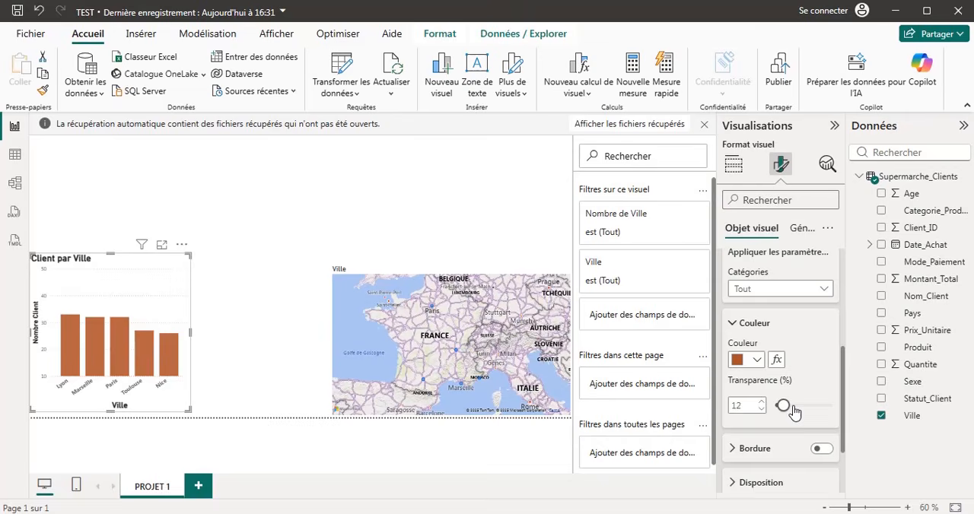
click(733, 324)
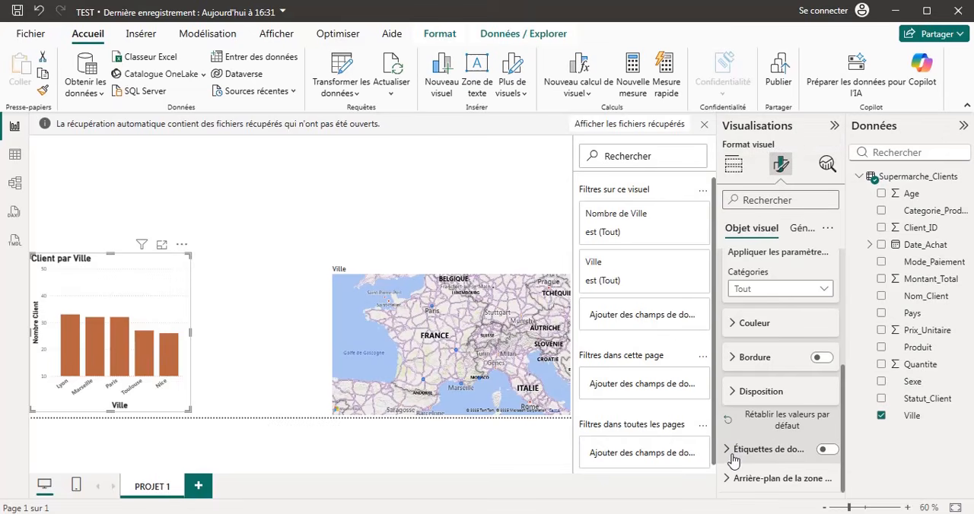
Turn on data labels for the column chart and look through their display options.
click(832, 452)
click(732, 453)
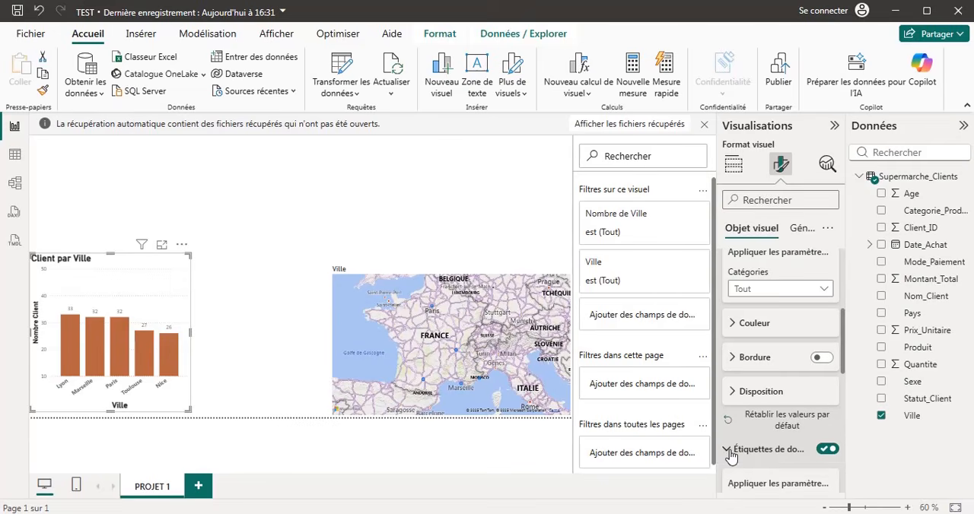
scroll(808, 417, down, 2)
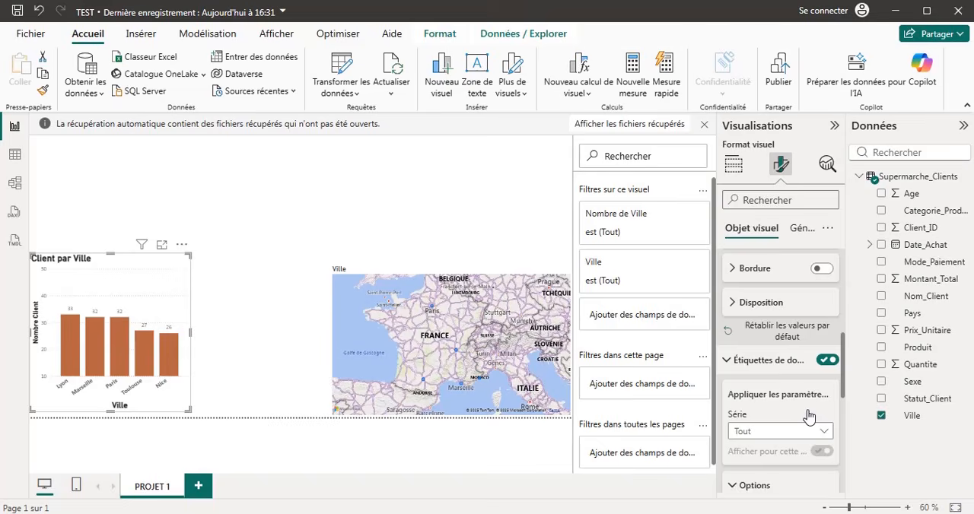
scroll(808, 416, down, 6)
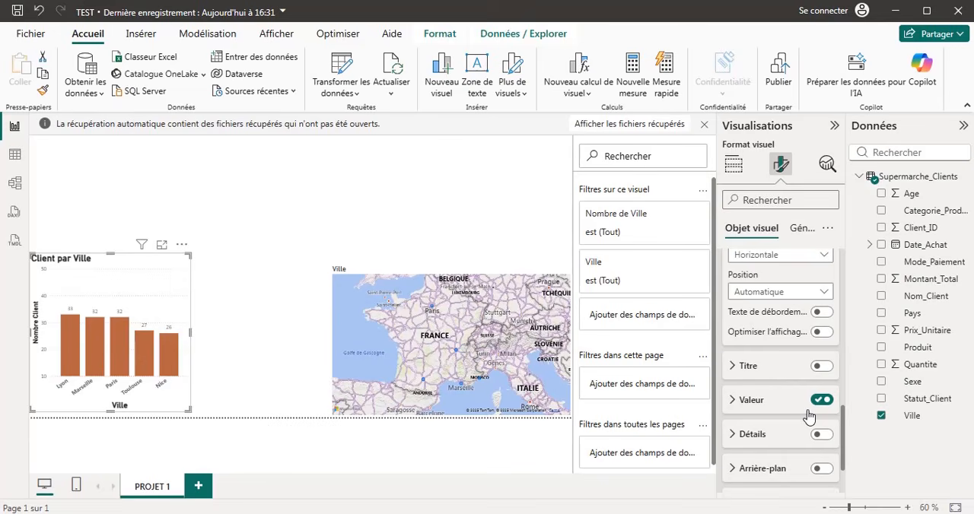
scroll(807, 417, down, 2)
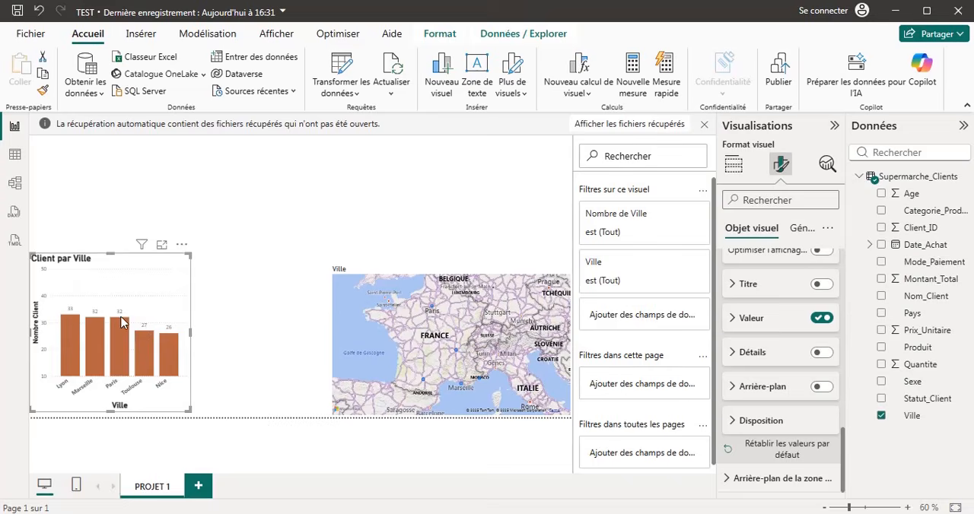
Try a background behind the chart's data labels, first in light grey and then in light orange.
click(735, 386)
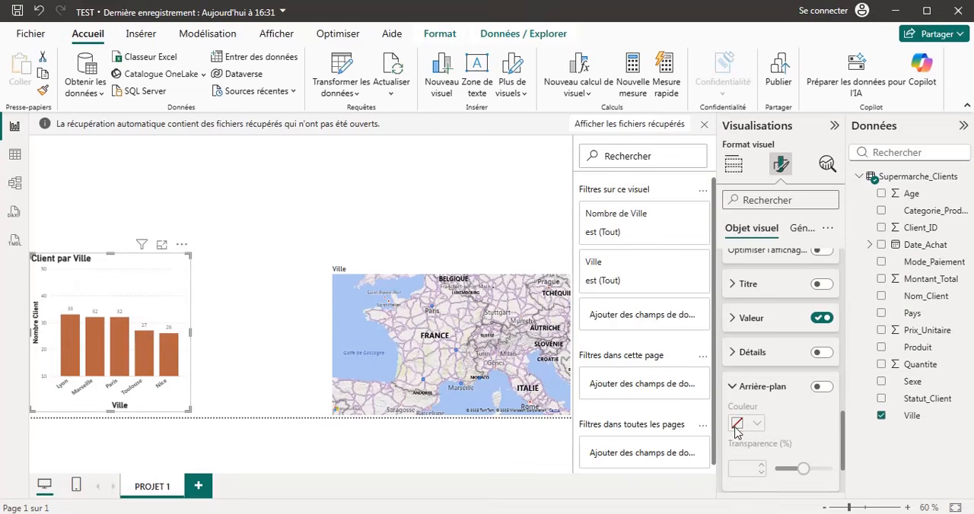
click(821, 388)
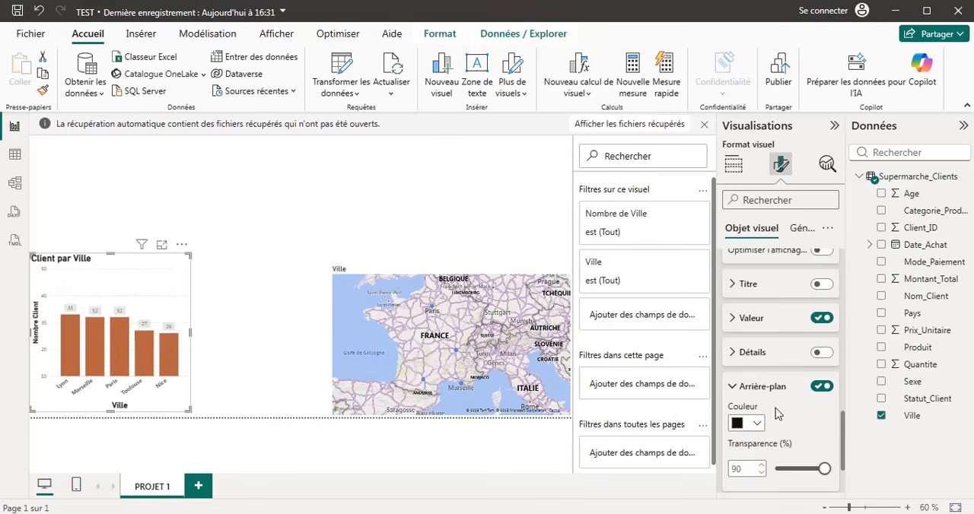
click(757, 424)
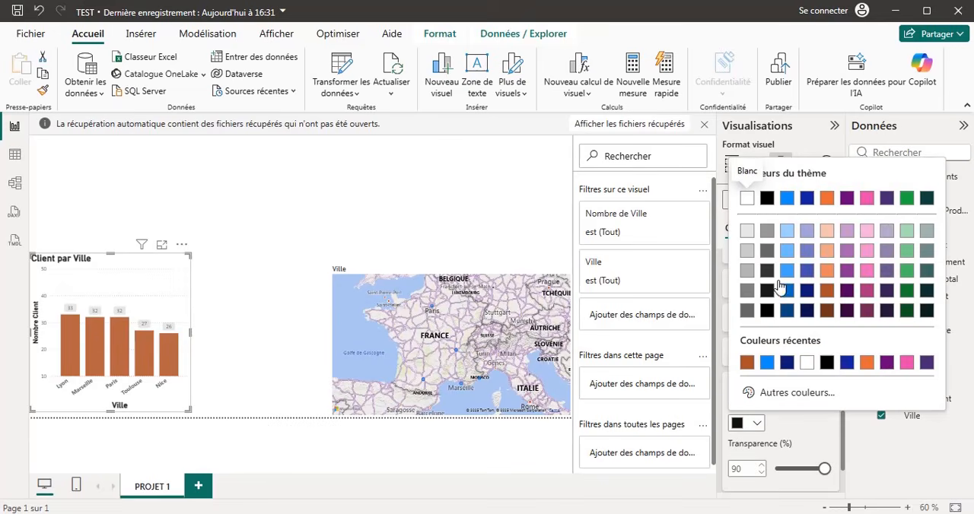
click(747, 230)
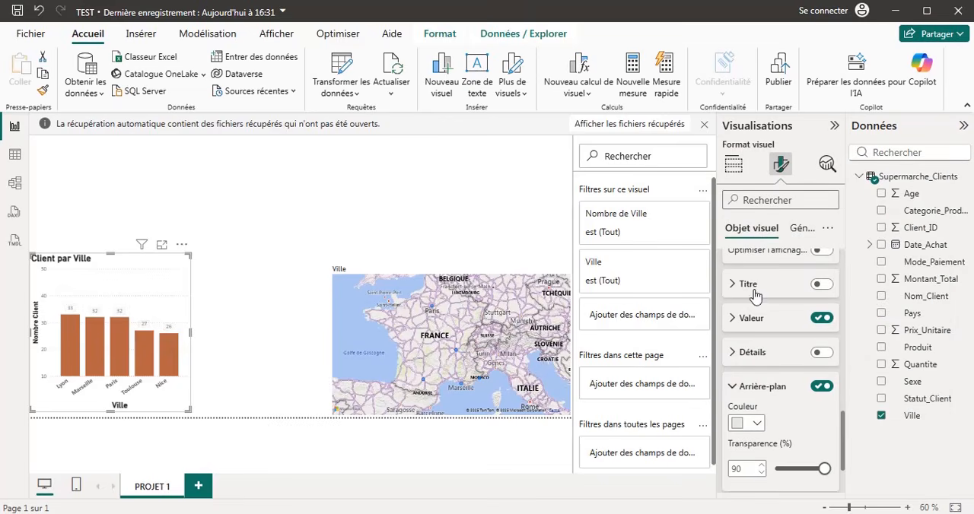
click(757, 424)
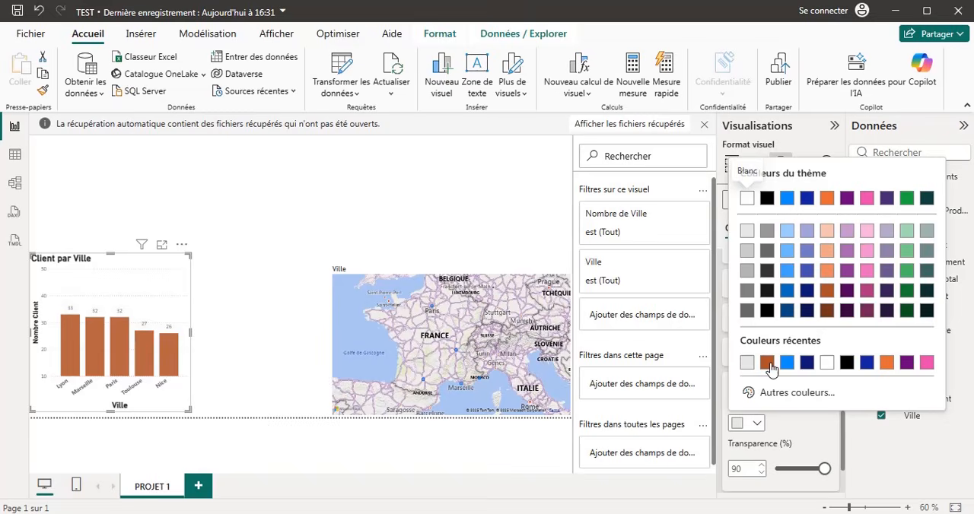
click(825, 272)
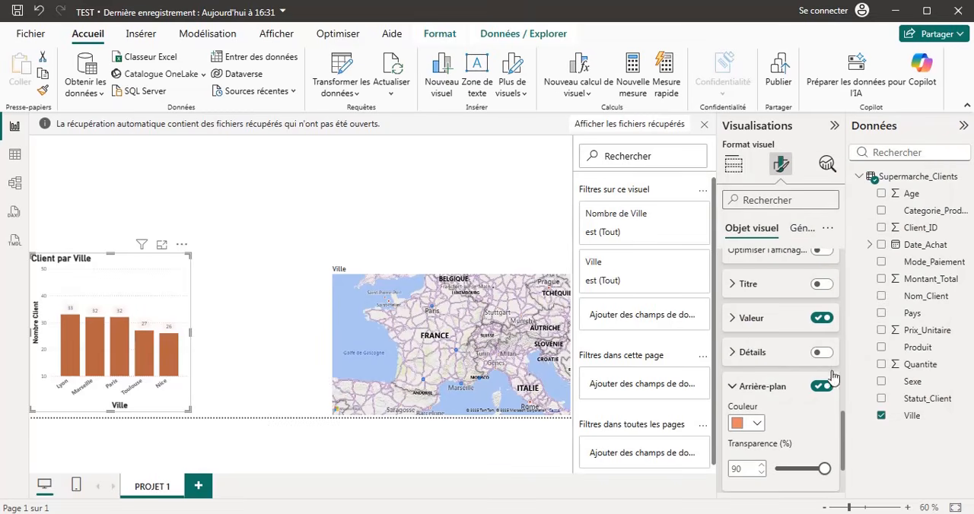
Raise the data-label background's transparency to 100%, compare it on and off, and leave the background off.
click(763, 467)
click(764, 467)
click(820, 388)
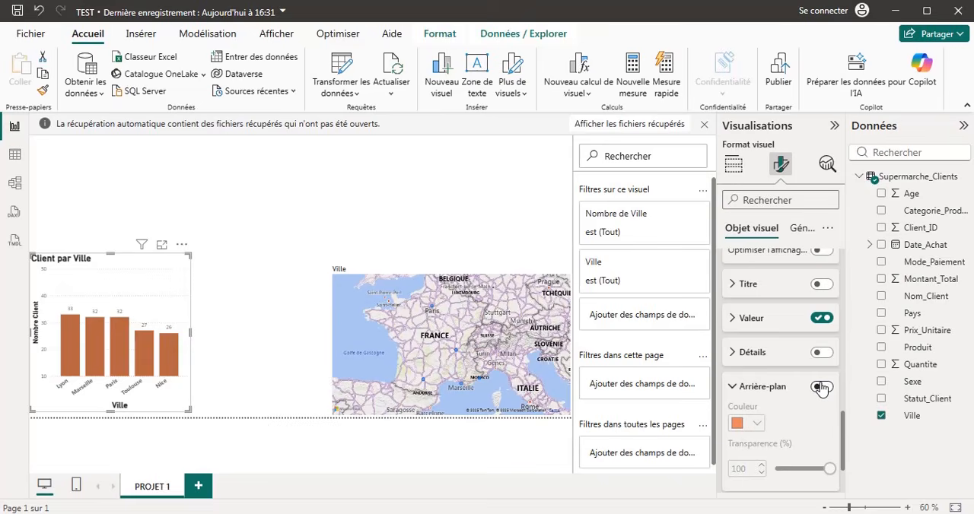
click(828, 388)
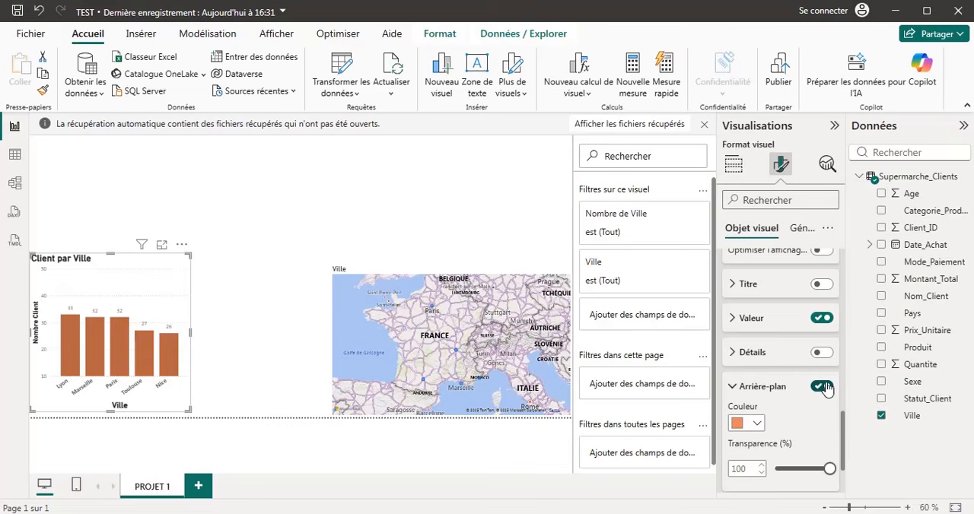
click(826, 389)
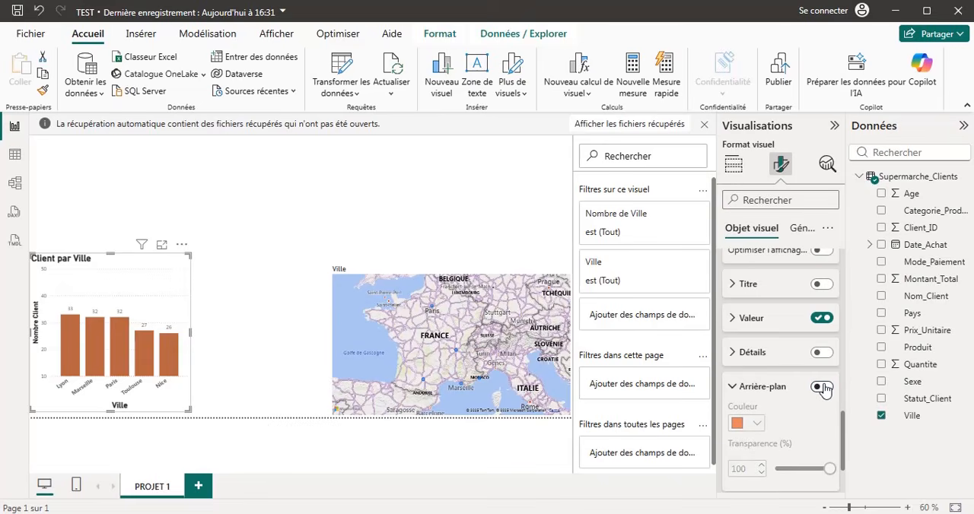
Compare the chart's data-label background on and off once more, leaving it off, and collapse its settings.
click(824, 389)
click(823, 389)
click(730, 387)
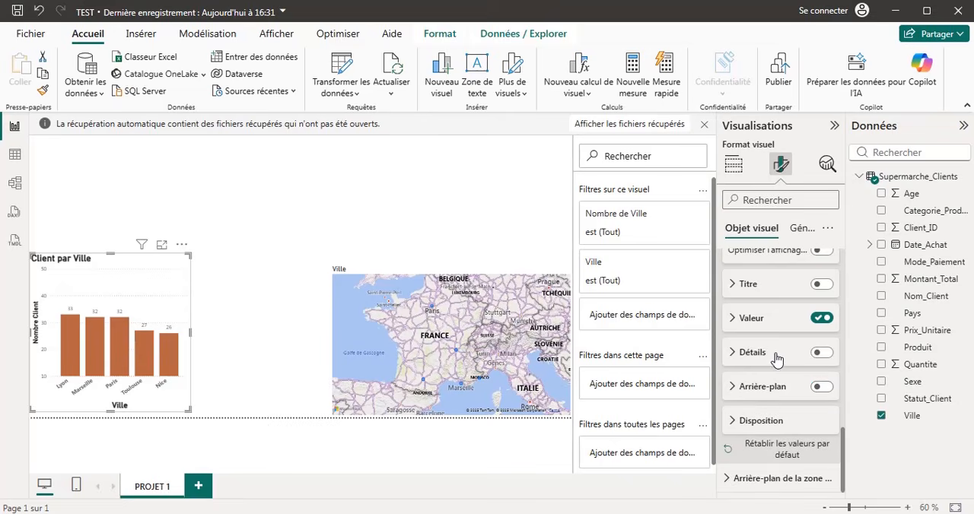
scroll(776, 363, up, 5)
scroll(777, 356, up, 3)
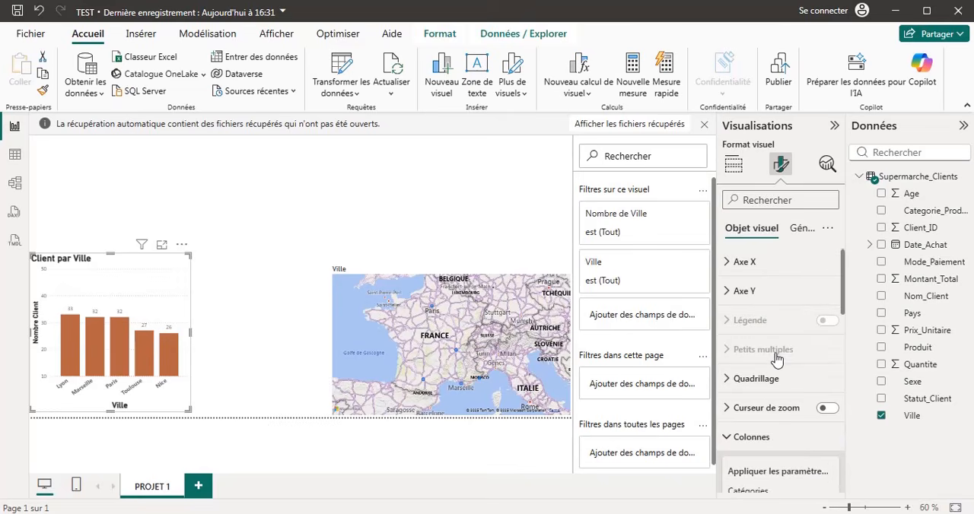
Try a light grey background behind the whole column chart and set it back to white.
click(796, 235)
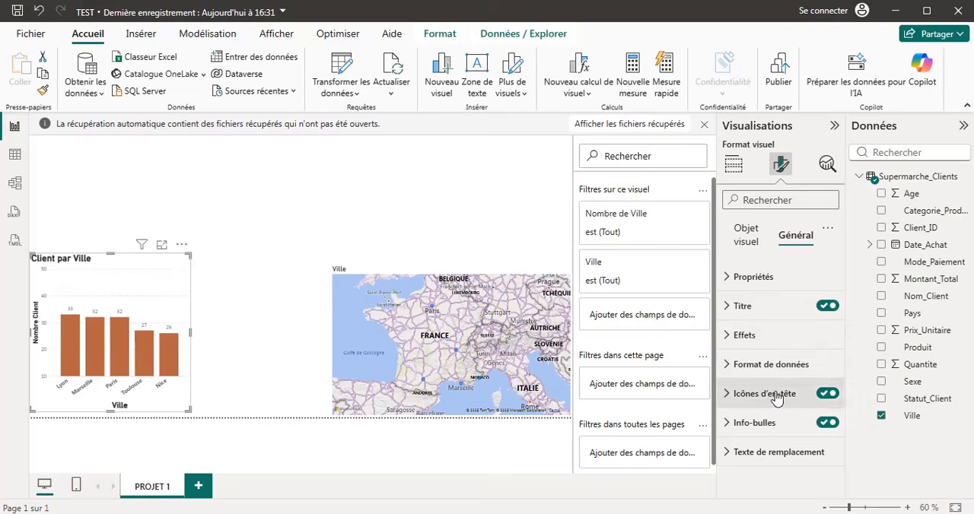
click(742, 334)
scroll(789, 386, down, 1)
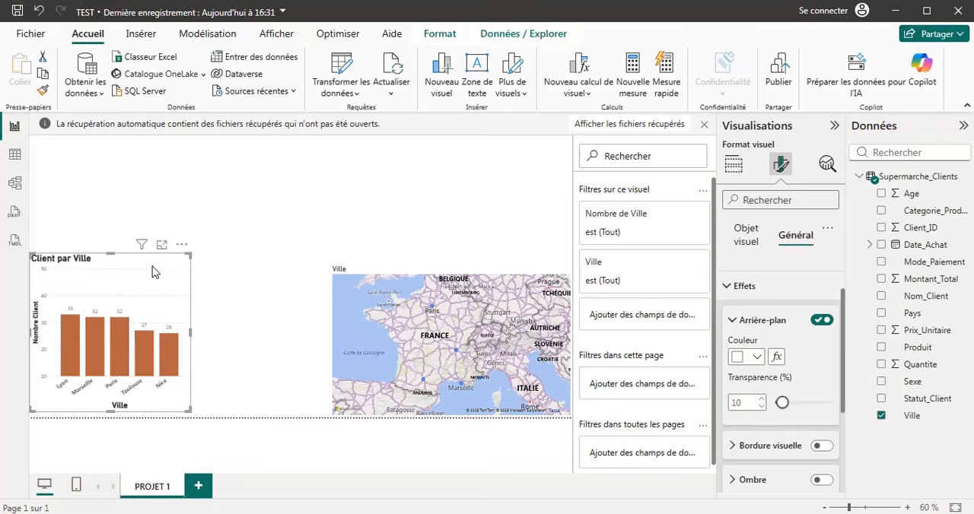
click(758, 360)
click(770, 298)
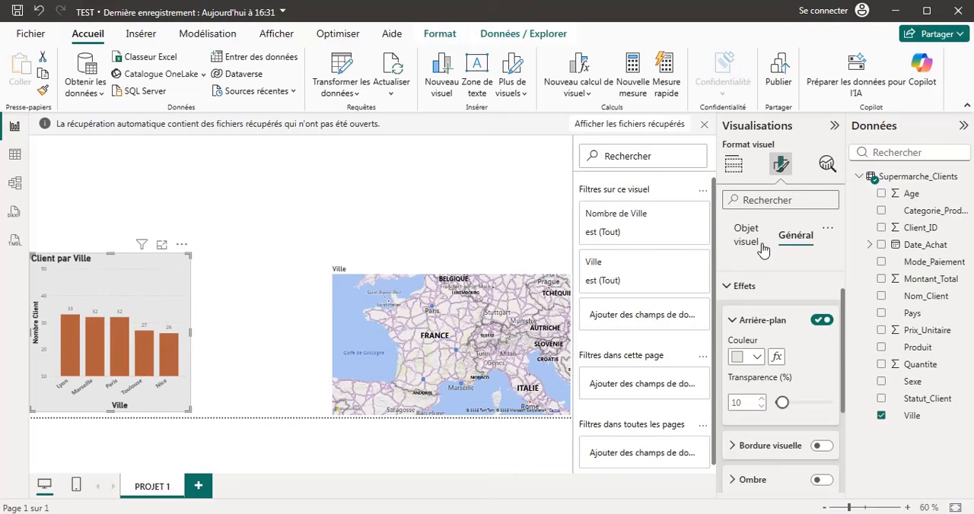
click(757, 357)
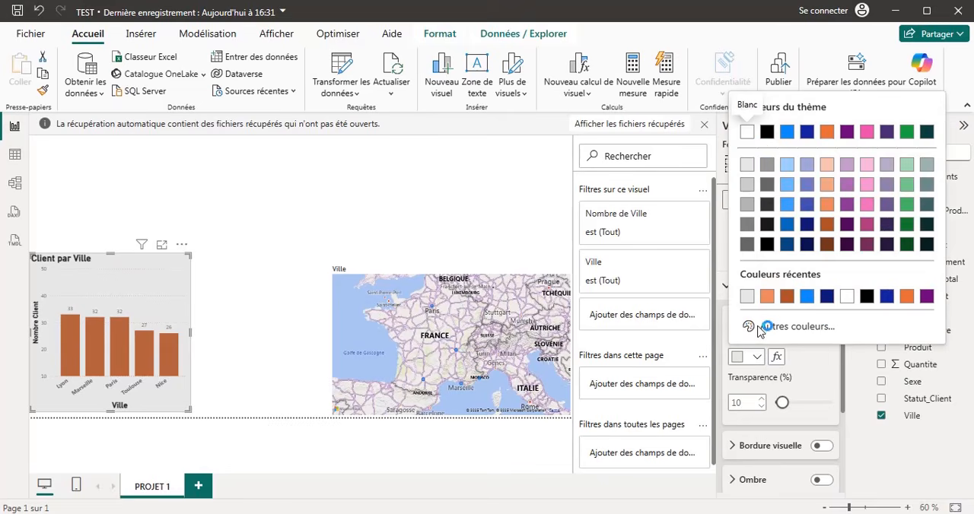
click(746, 140)
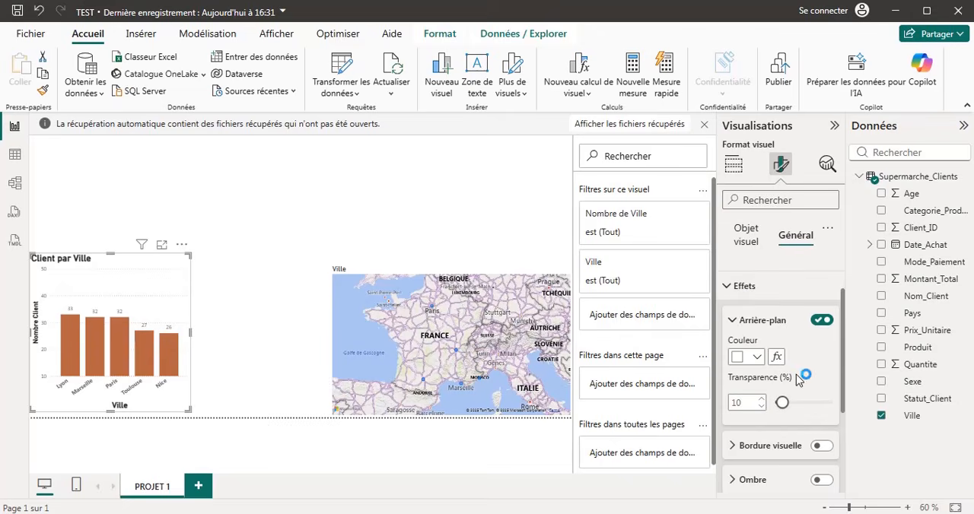
Try a dark orange #ad5129 border around the column chart with 17 px rounded corners and an 11 px width.
scroll(813, 386, down, 3)
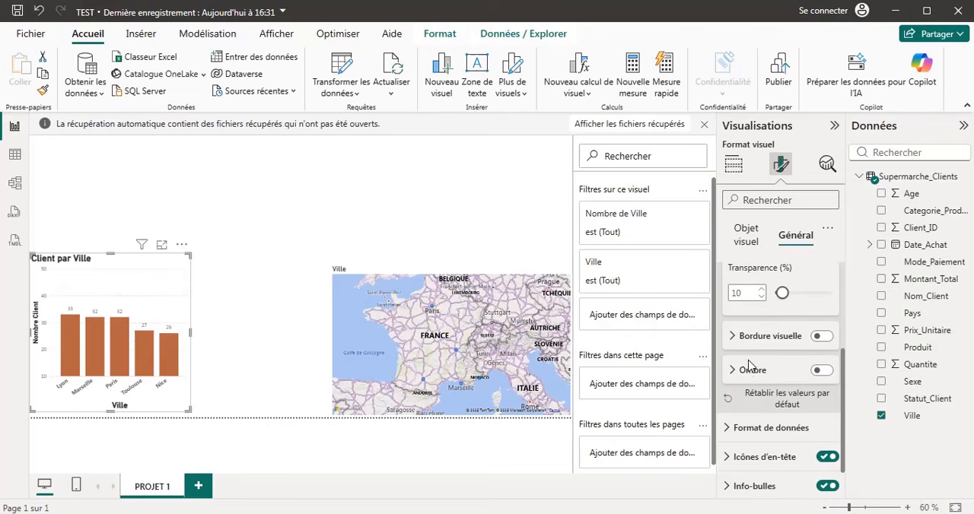
scroll(748, 416, down, 1)
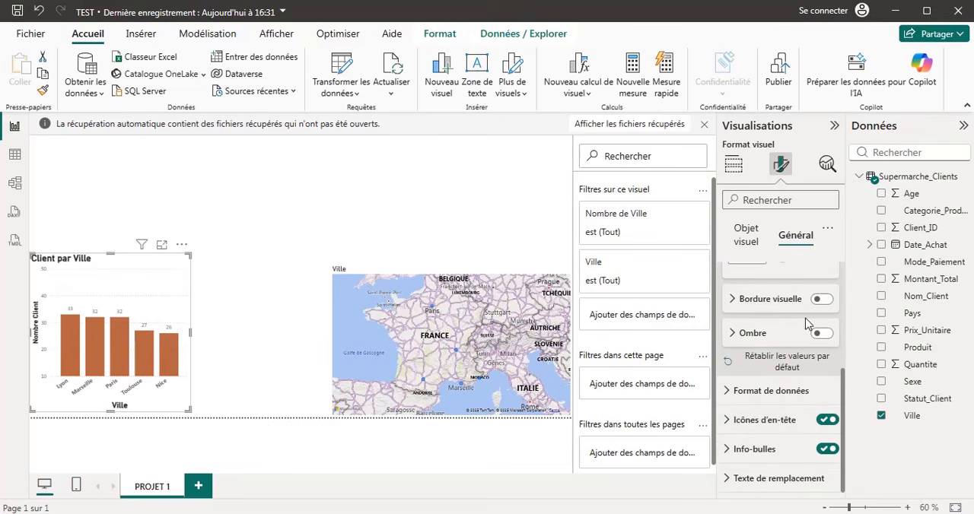
click(820, 300)
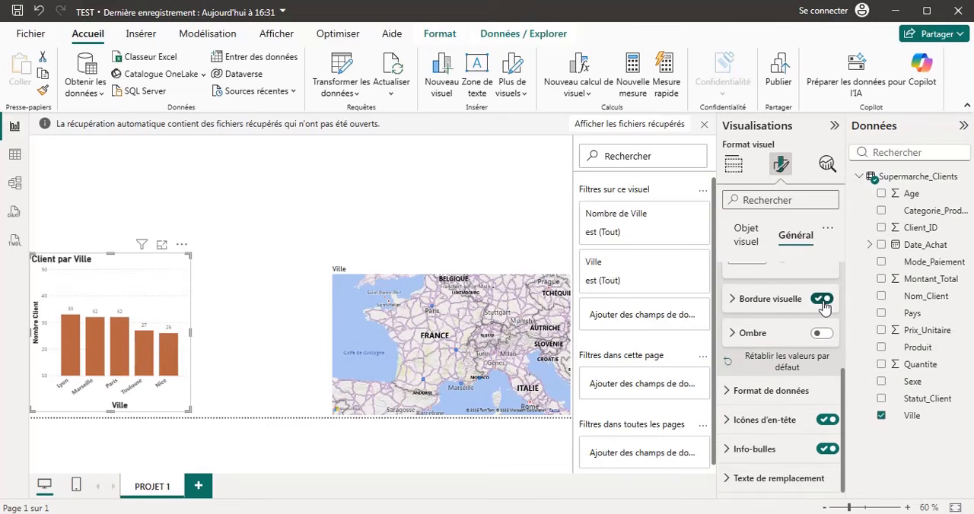
click(728, 303)
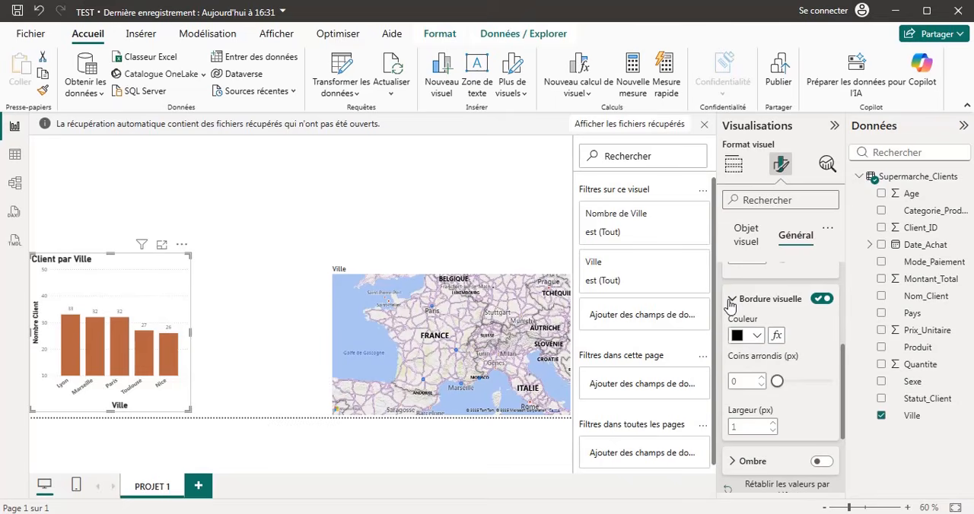
click(755, 337)
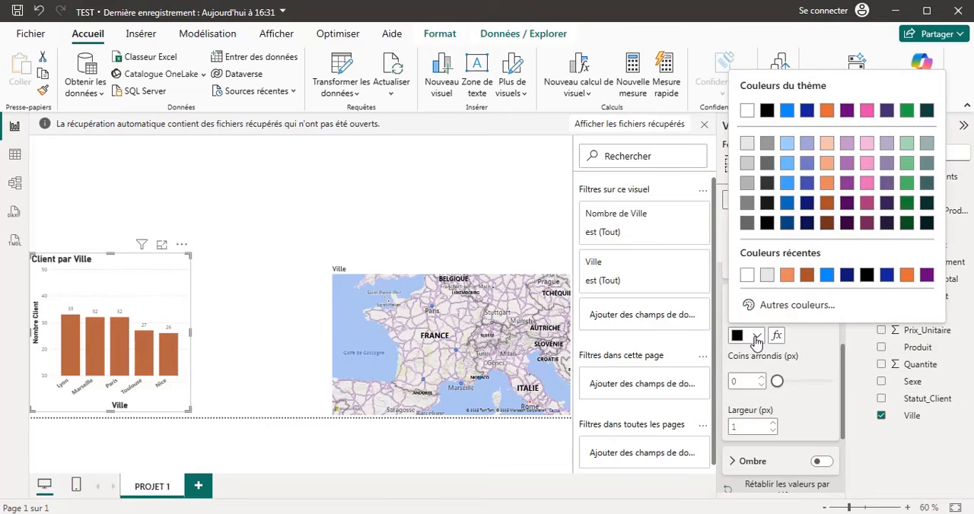
click(807, 275)
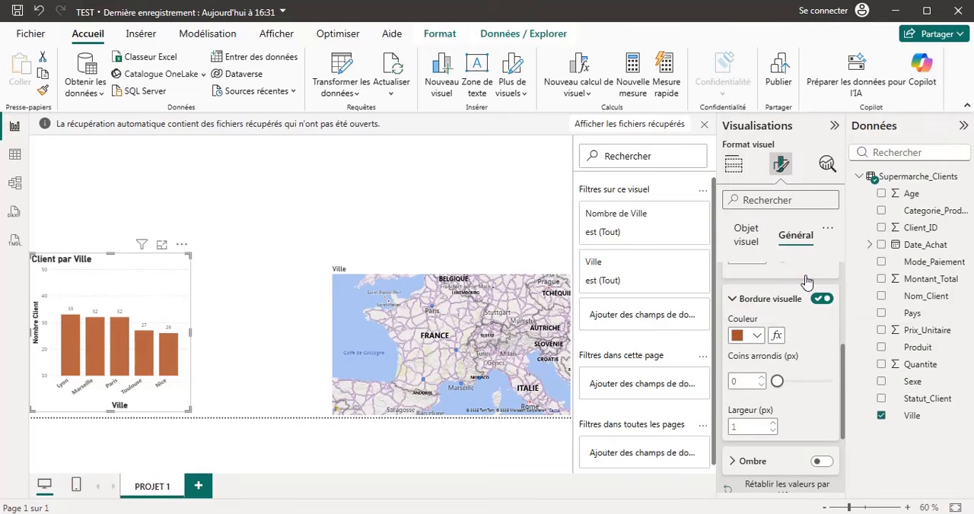
click(796, 383)
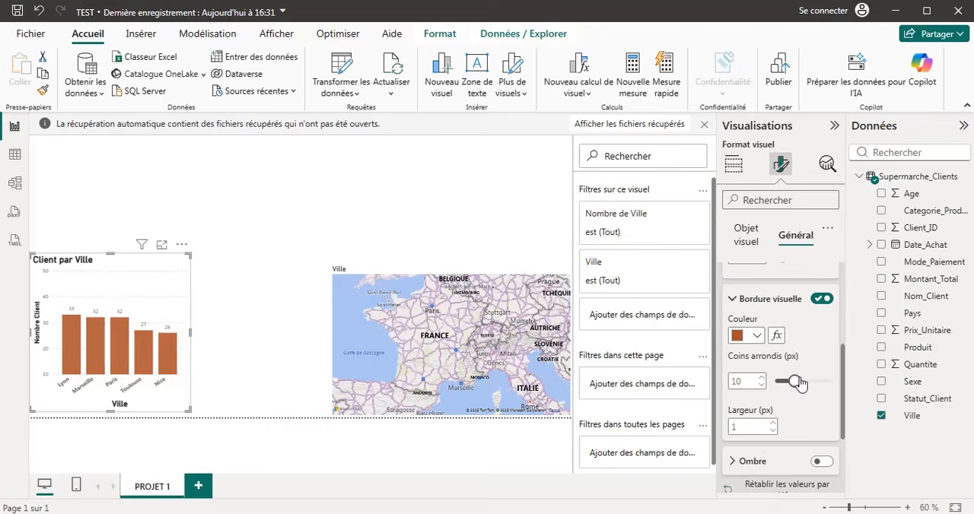
drag(798, 383, 808, 385)
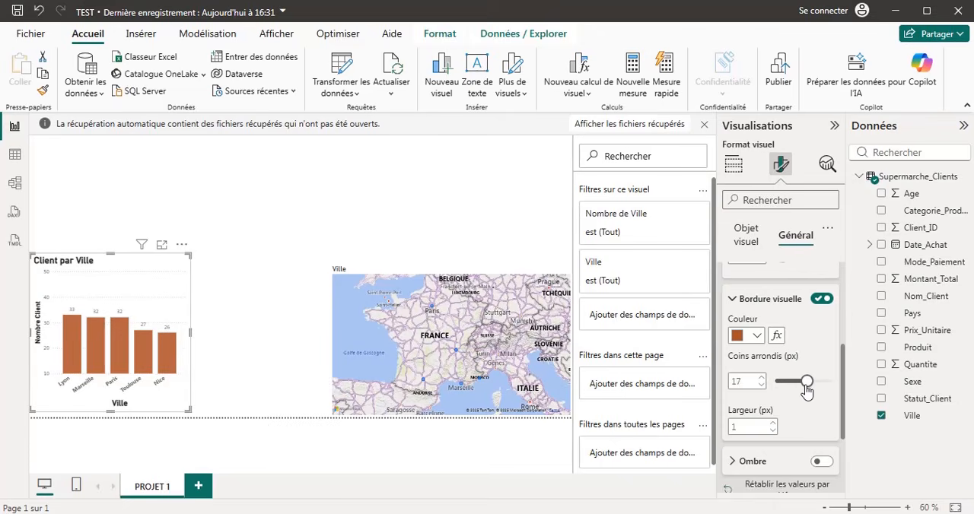
click(774, 423)
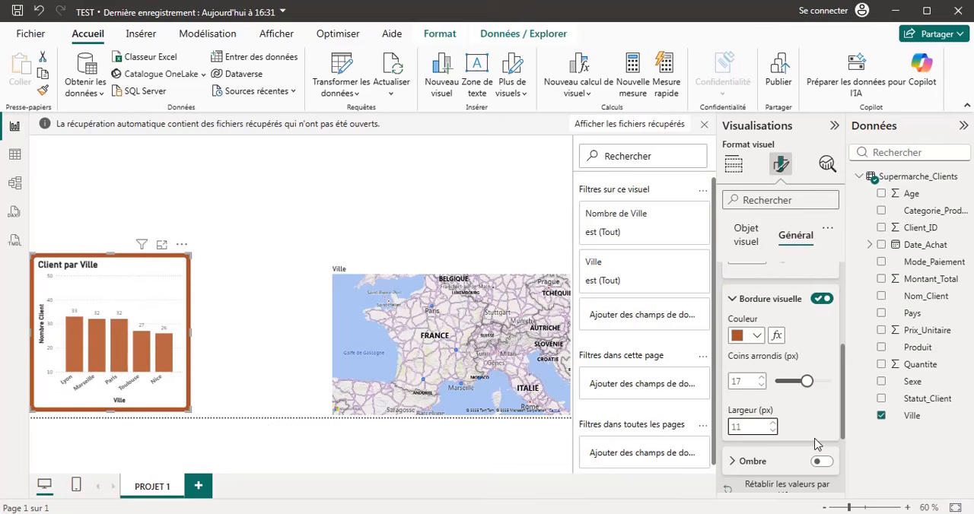
Turn the column chart's border off and look at its data format options.
click(821, 299)
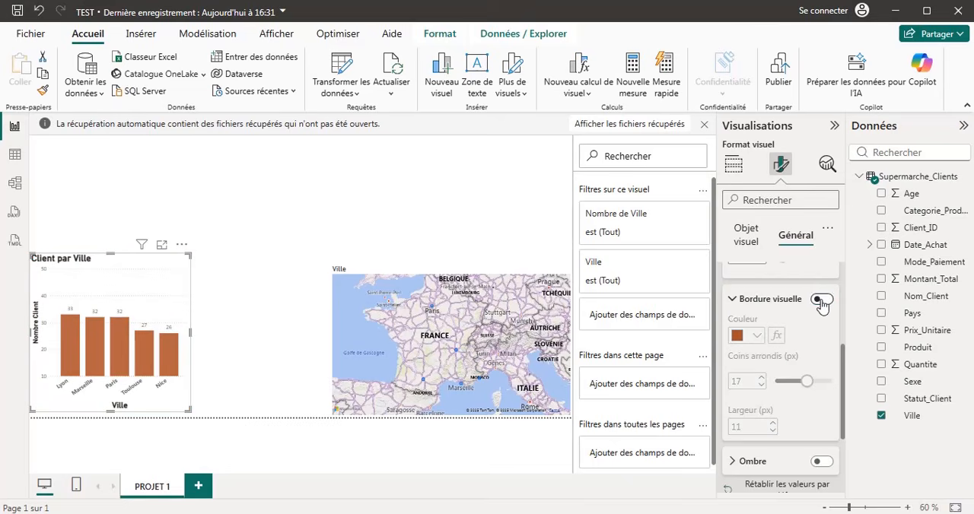
click(733, 300)
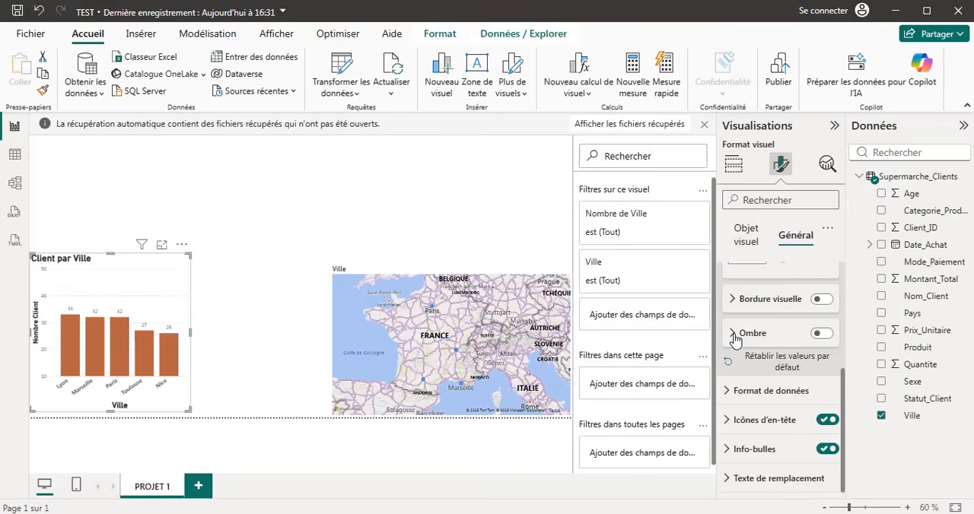
click(726, 392)
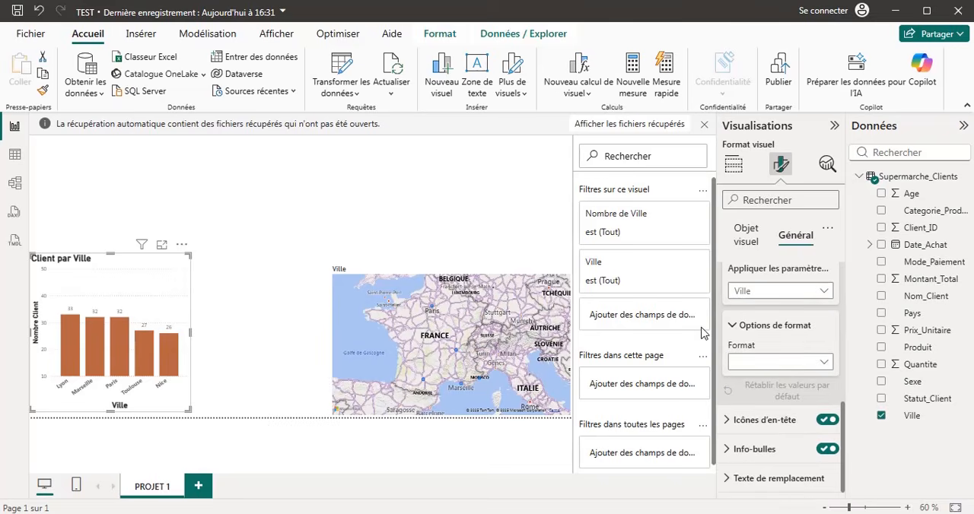
click(749, 238)
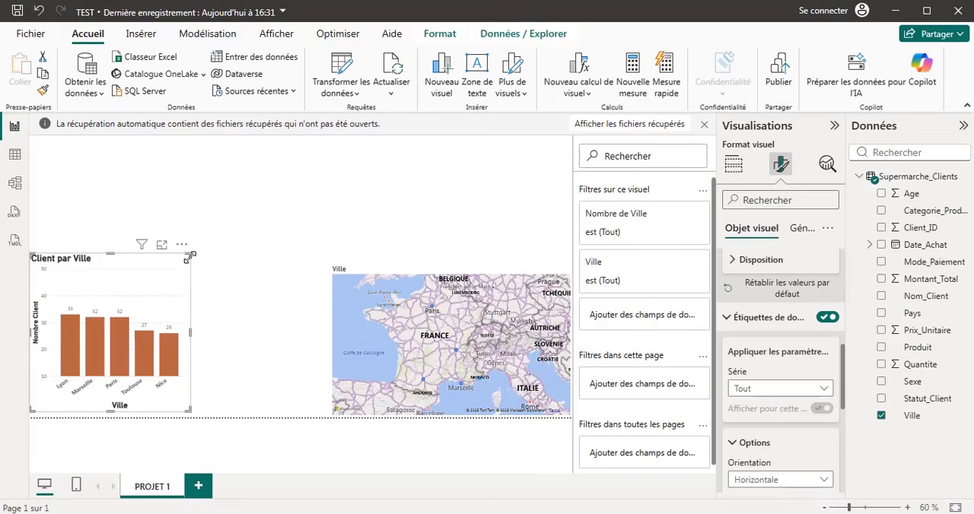
Resize the column chart and the city map so that they meet side by side on the page.
drag(187, 259, 242, 250)
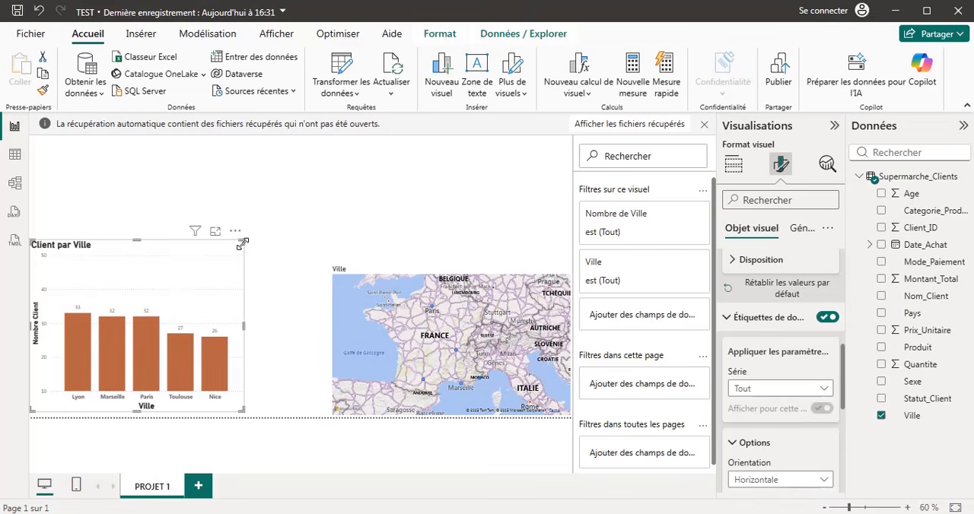
click(343, 301)
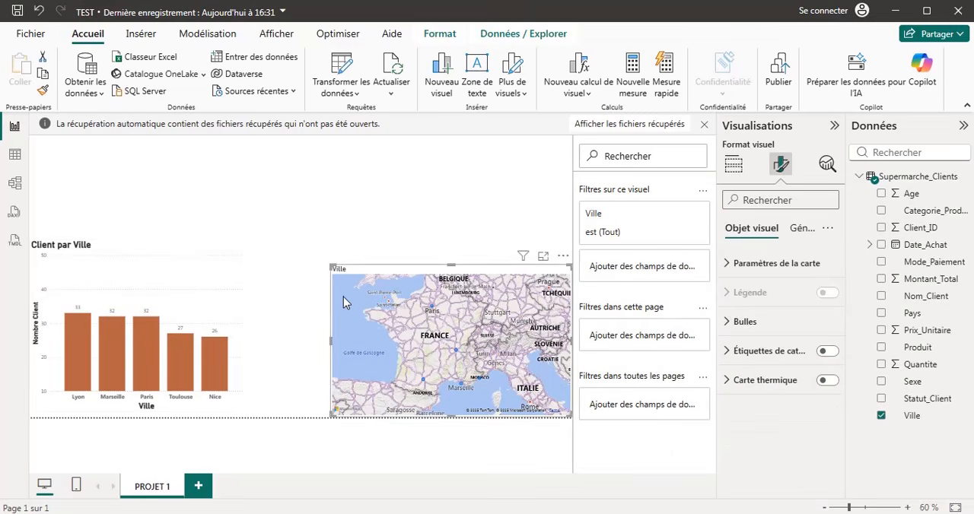
drag(330, 265, 281, 259)
click(241, 264)
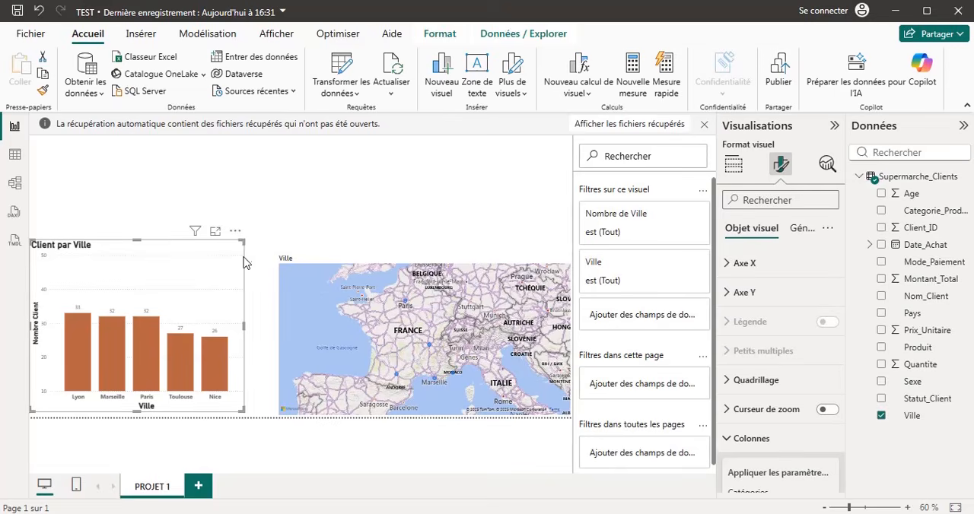
drag(244, 242, 279, 267)
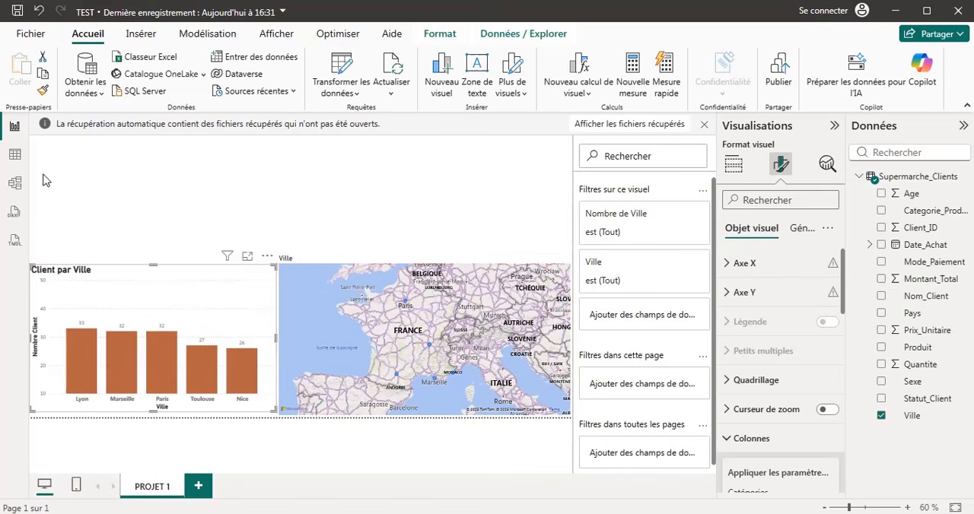
Look over the rows of the Supermarche_Clients table and return to the report.
click(14, 156)
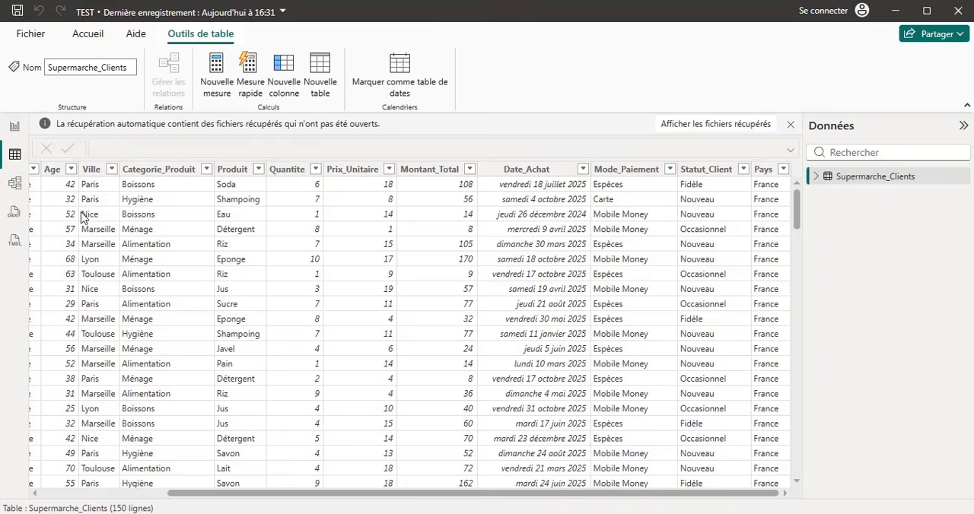
click(15, 126)
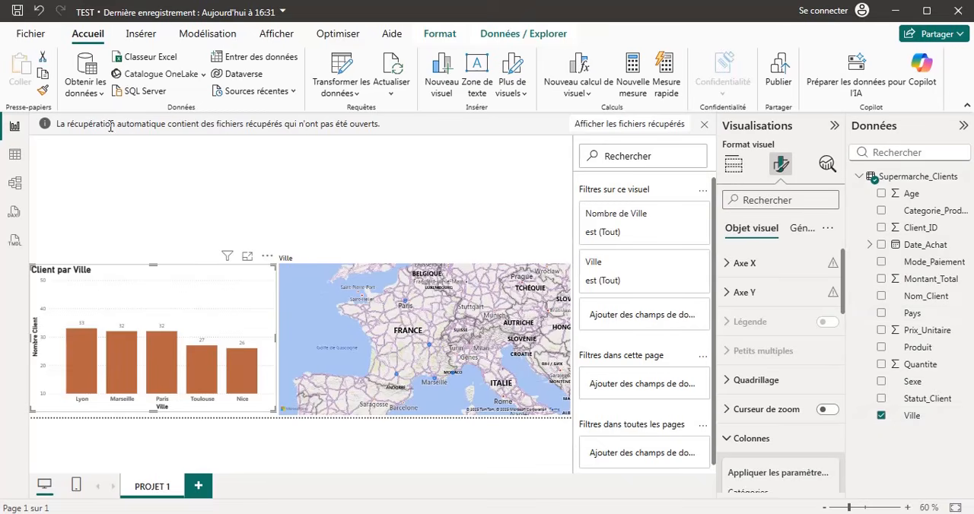
click(16, 155)
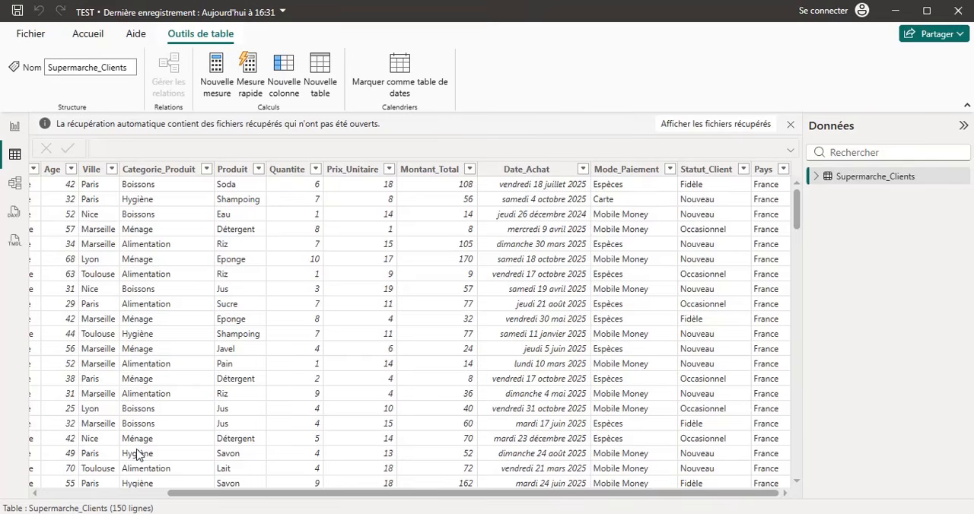
click(15, 126)
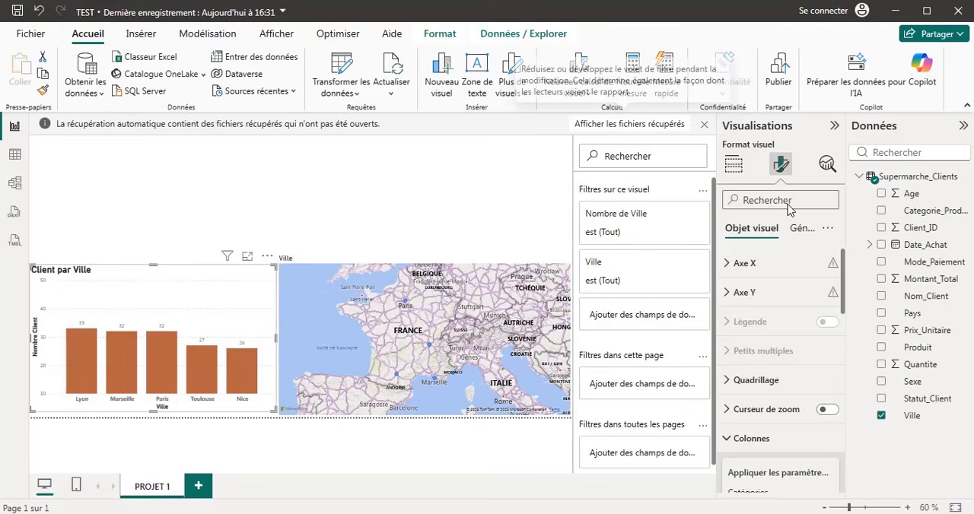
Convert the Client par Ville chart to a clustered bar chart and move it to the report page's upper-left corner.
click(733, 166)
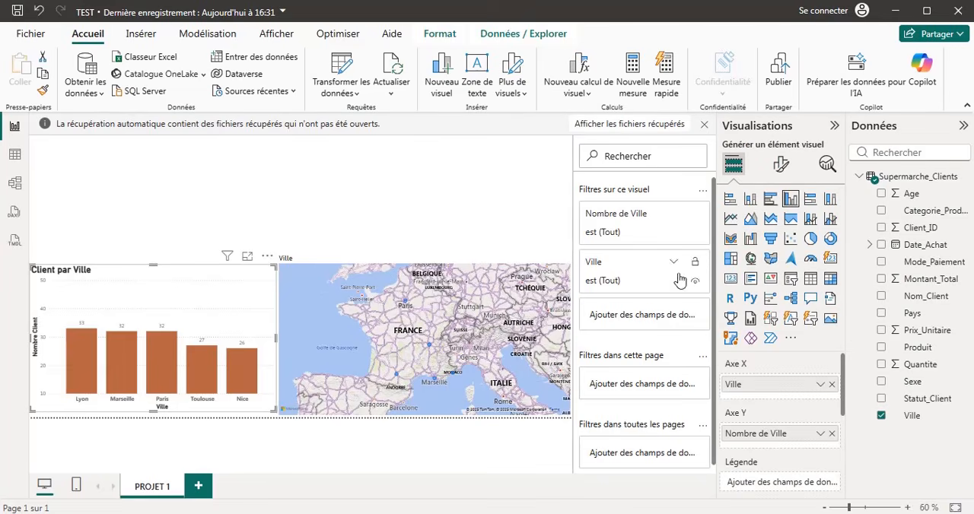
click(769, 199)
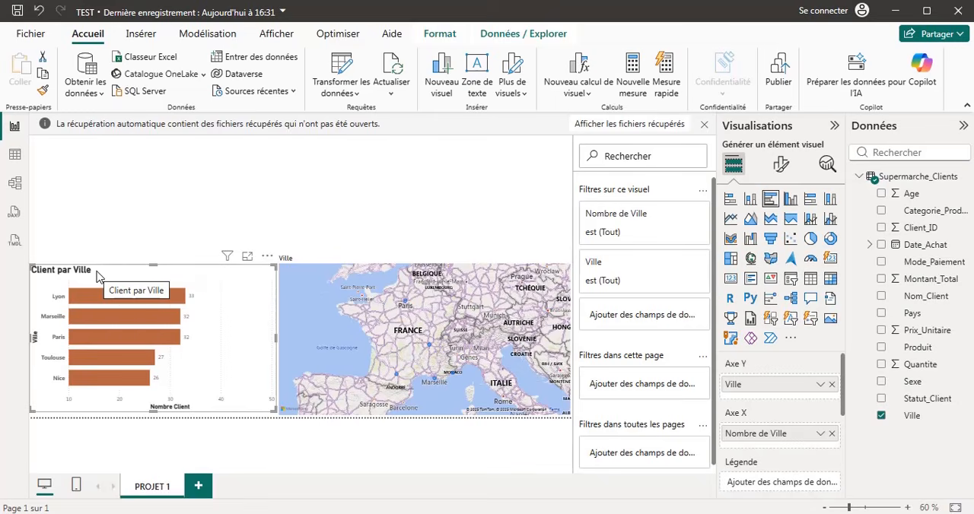
drag(96, 276, 105, 168)
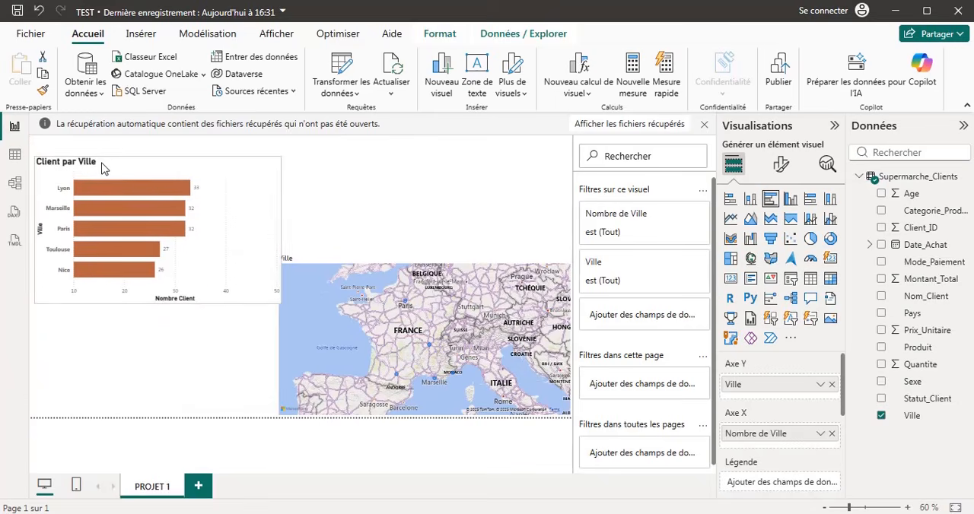
click(160, 368)
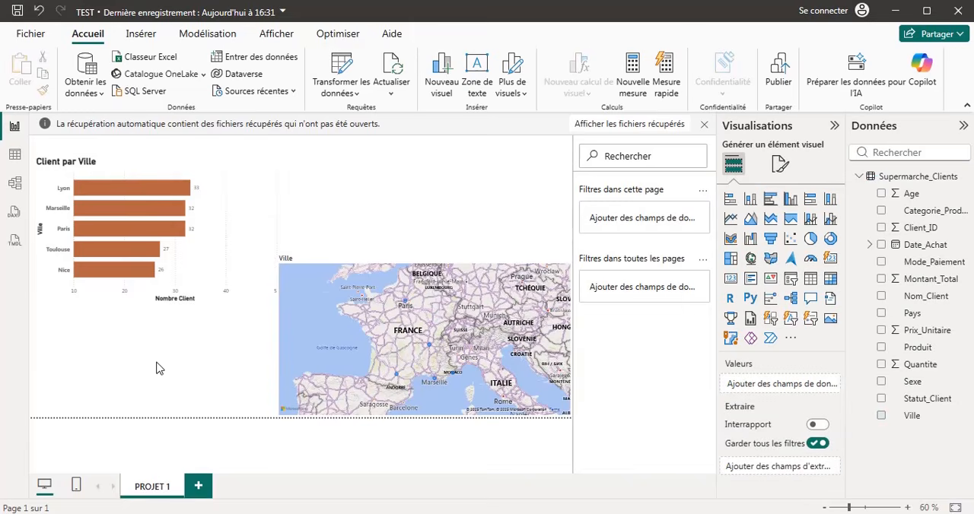
Shrink the city map from its upper-left corner, aligning its left edge with the bar chart's right edge.
click(303, 283)
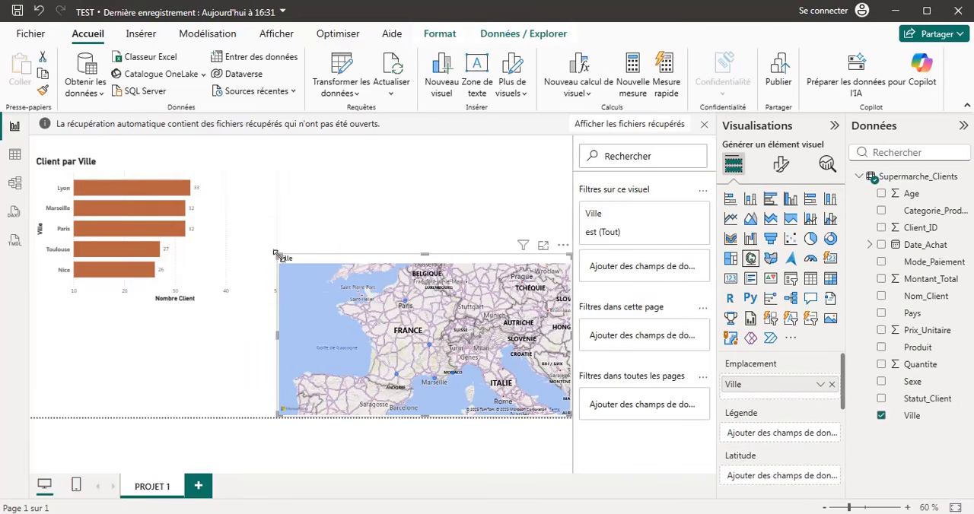
drag(278, 257, 288, 297)
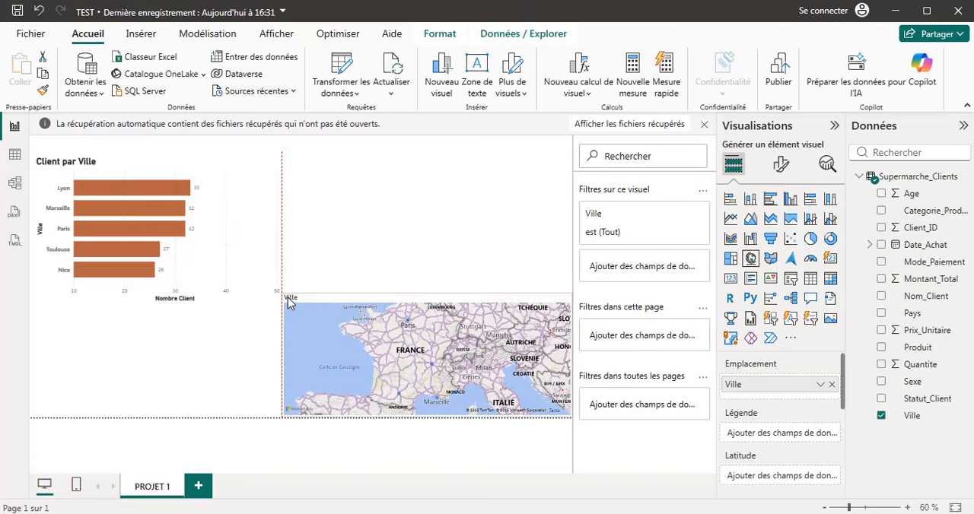
click(87, 359)
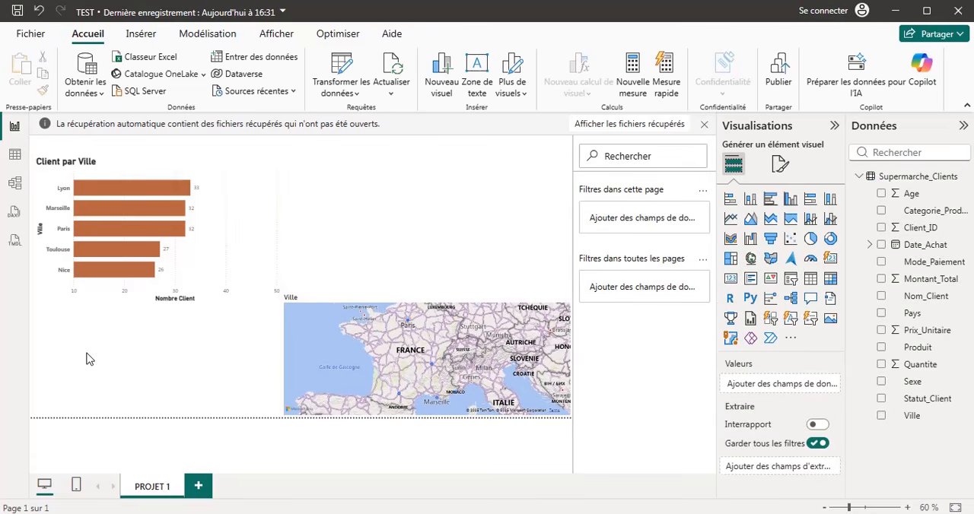
Add a clustered bar chart with Categorie_Produit on the Y axis and the count of Categorie_Produit on the X axis.
click(769, 200)
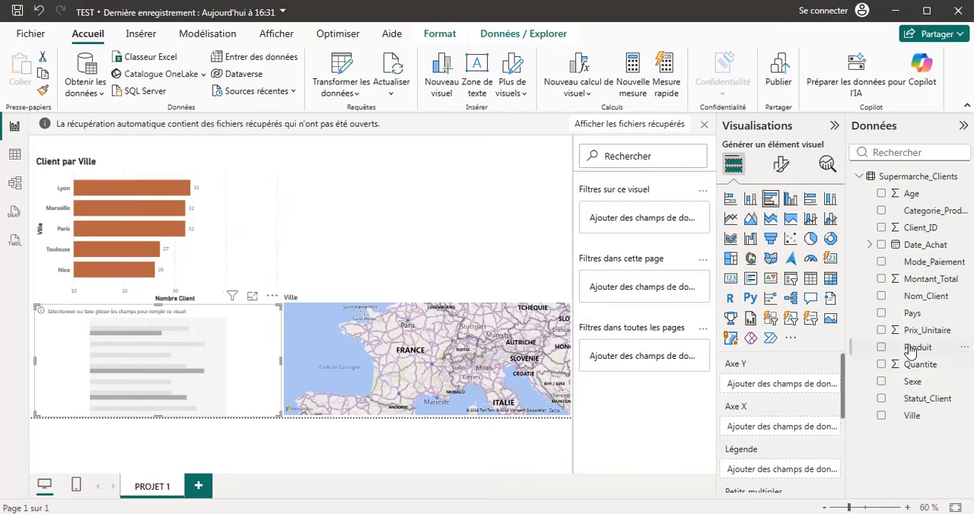
click(881, 211)
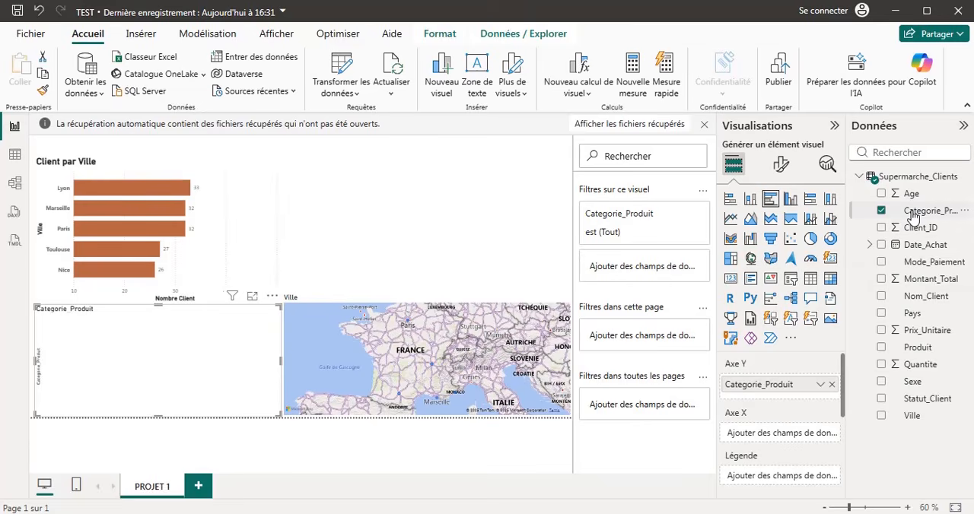
mouse_move(913, 217)
mouse_down()
mouse_move(869, 332)
mouse_move(787, 452)
mouse_move(786, 437)
mouse_up()
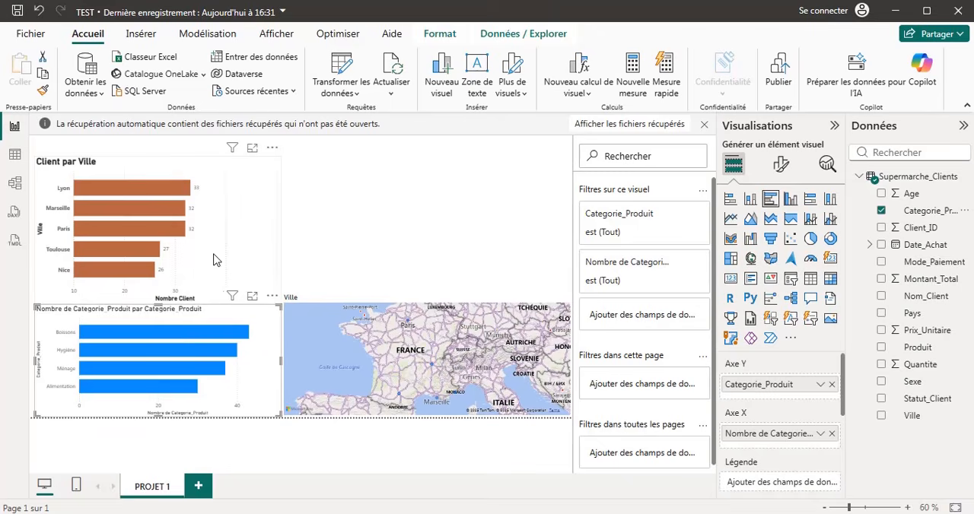
Make the Y-axis values of the product category chart bold and set their font size to 25.
click(778, 166)
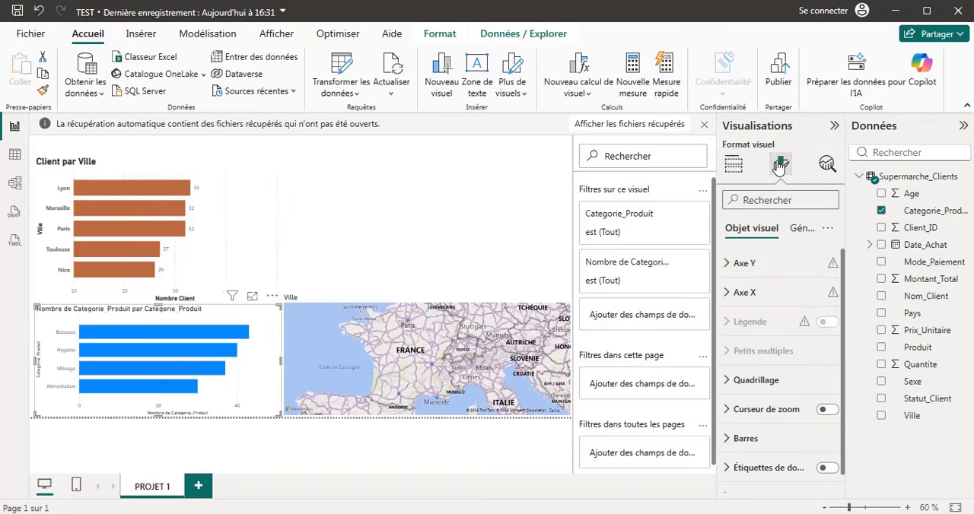
click(725, 266)
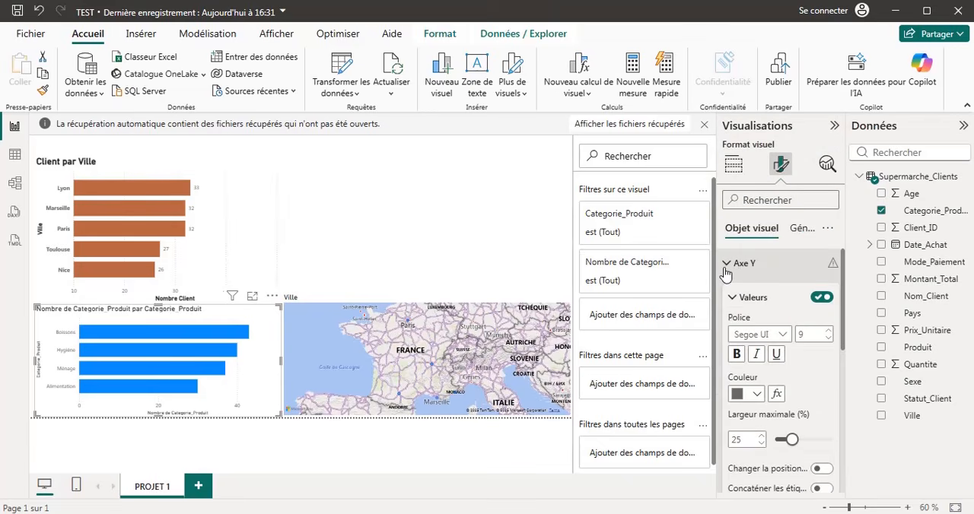
scroll(779, 306, down, 1)
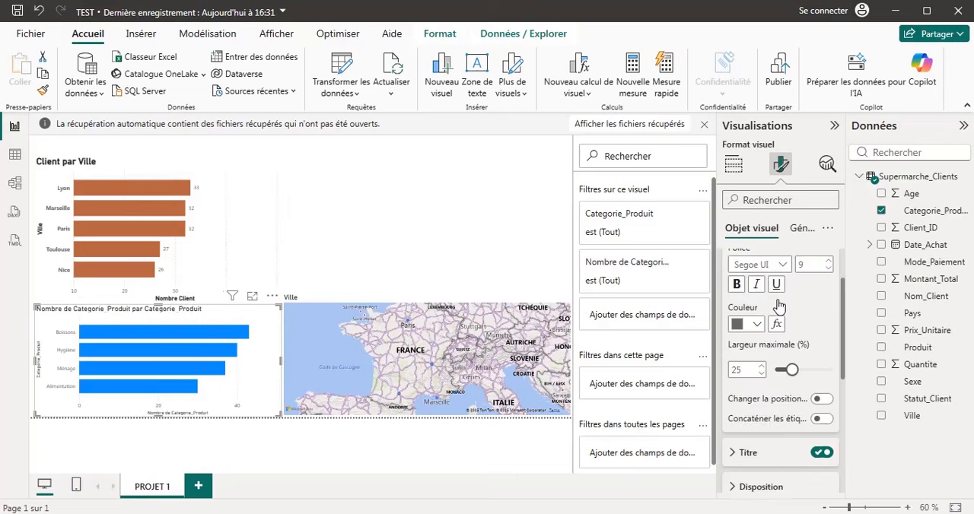
click(738, 280)
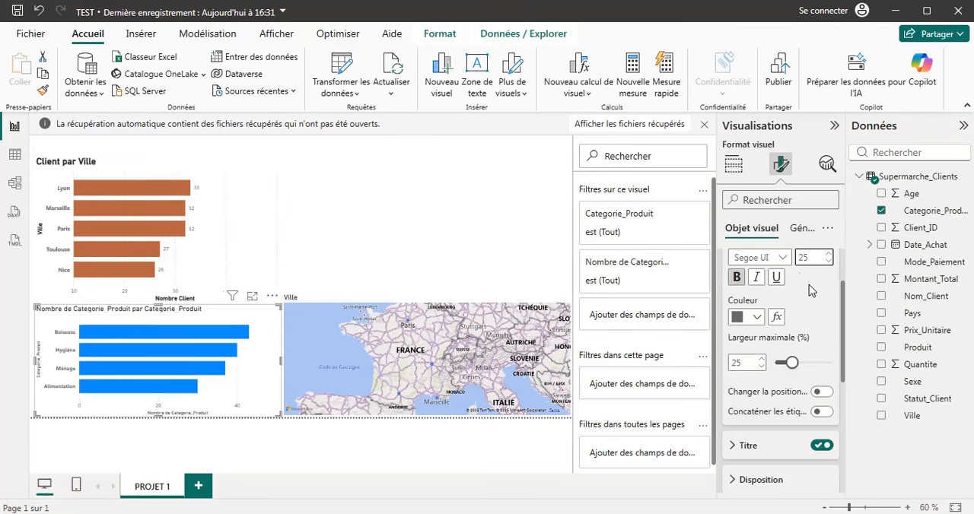
Try switching the Y axis to the opposite side of the product category chart.
scroll(808, 313, down, 2)
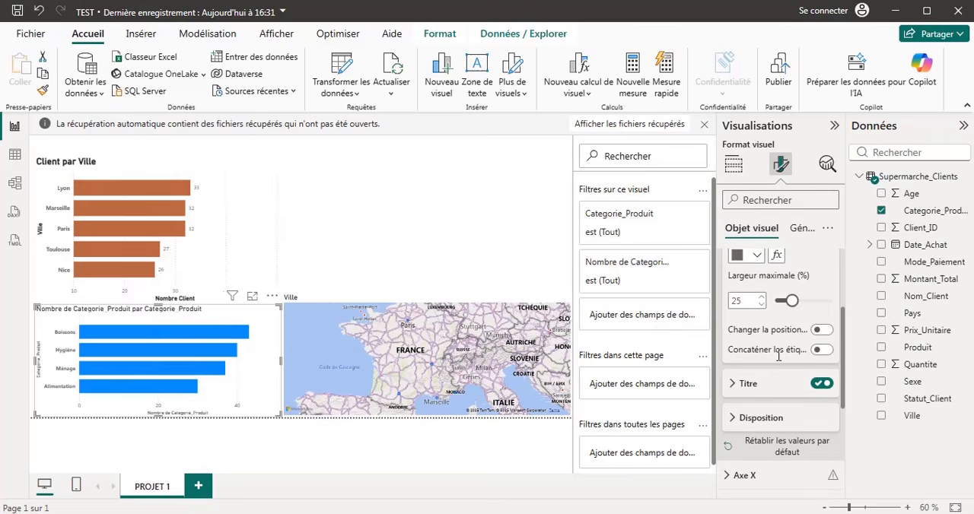
click(820, 332)
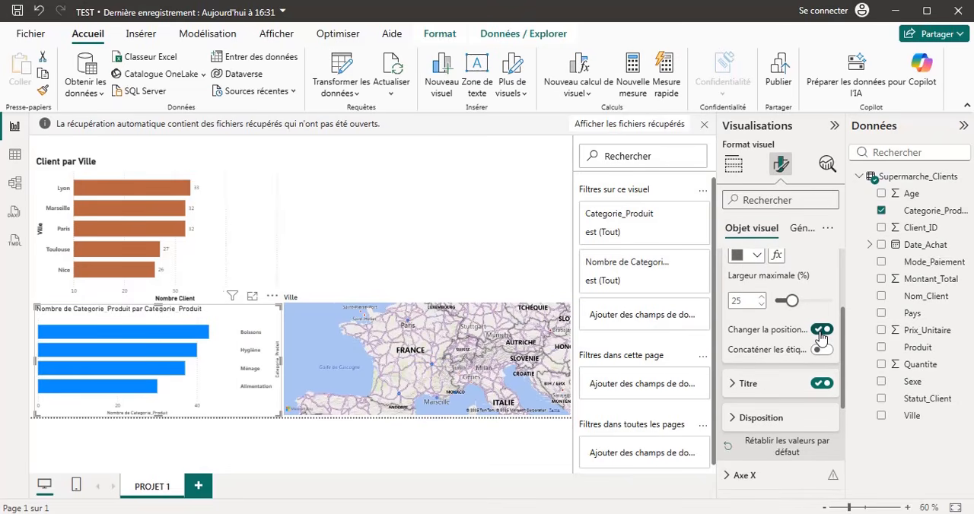
click(818, 331)
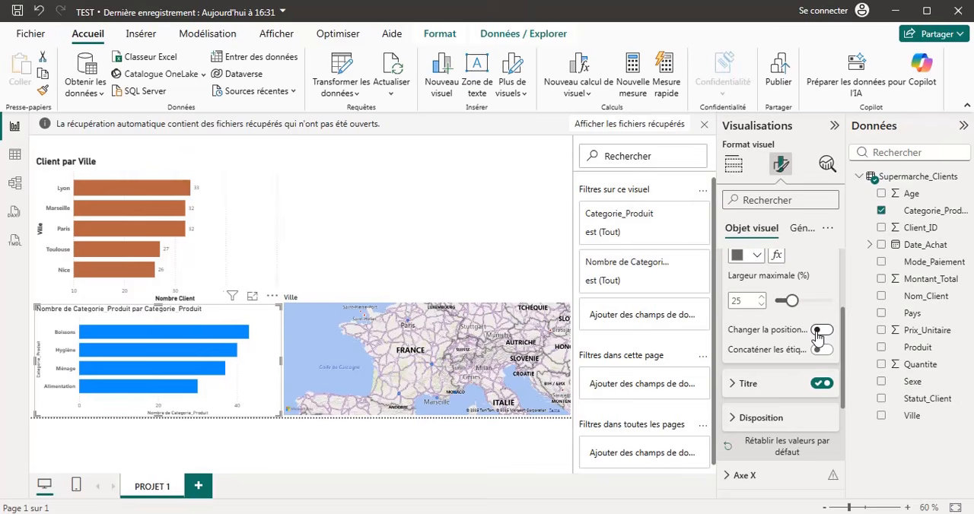
click(820, 332)
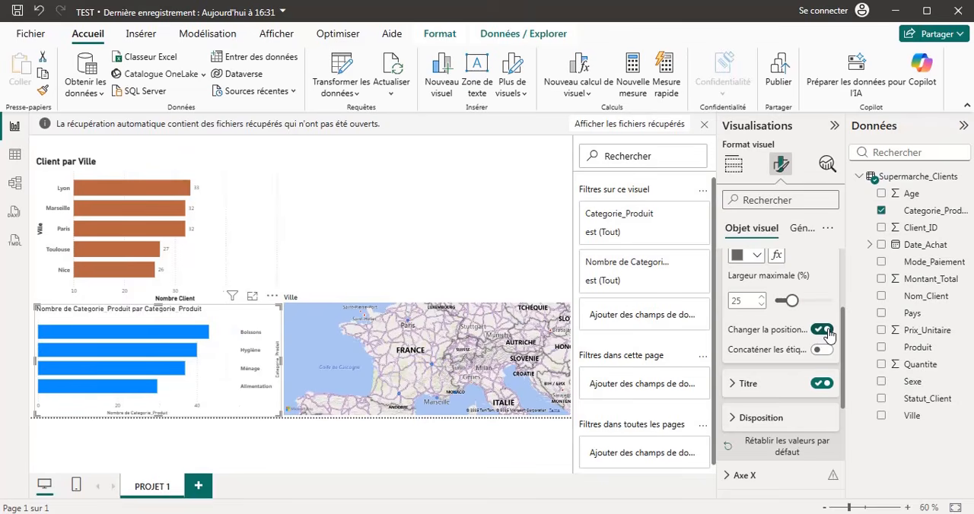
click(821, 334)
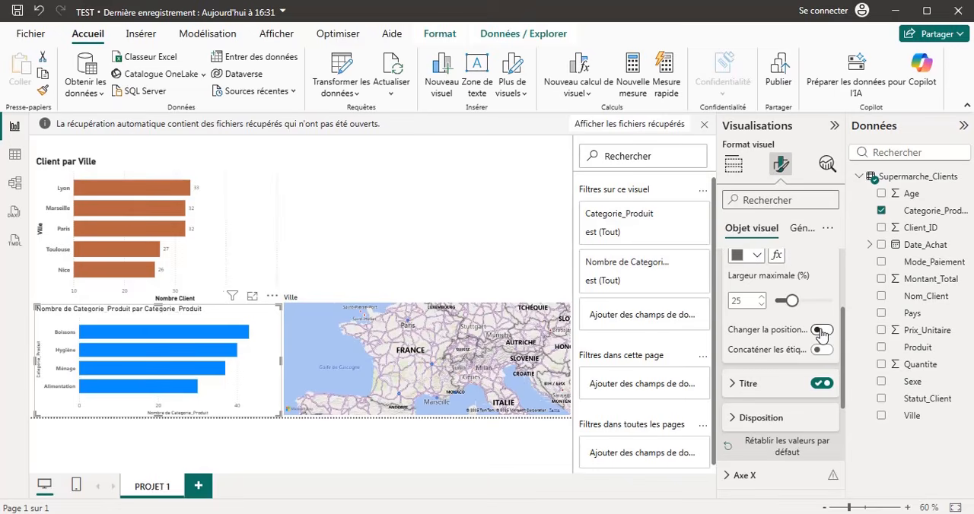
click(821, 335)
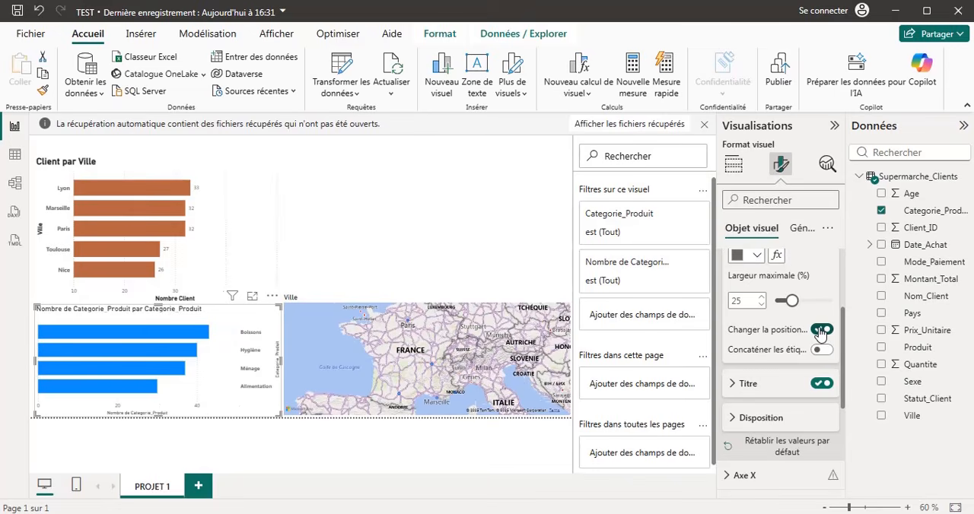
click(821, 332)
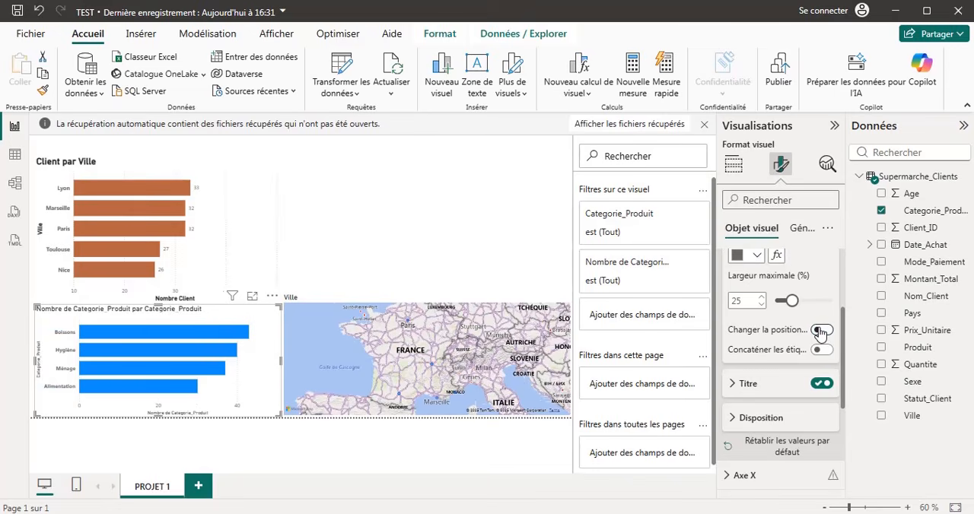
Make the Y-axis title of the product category chart bold with font size 20.
click(734, 386)
scroll(773, 396, down, 1)
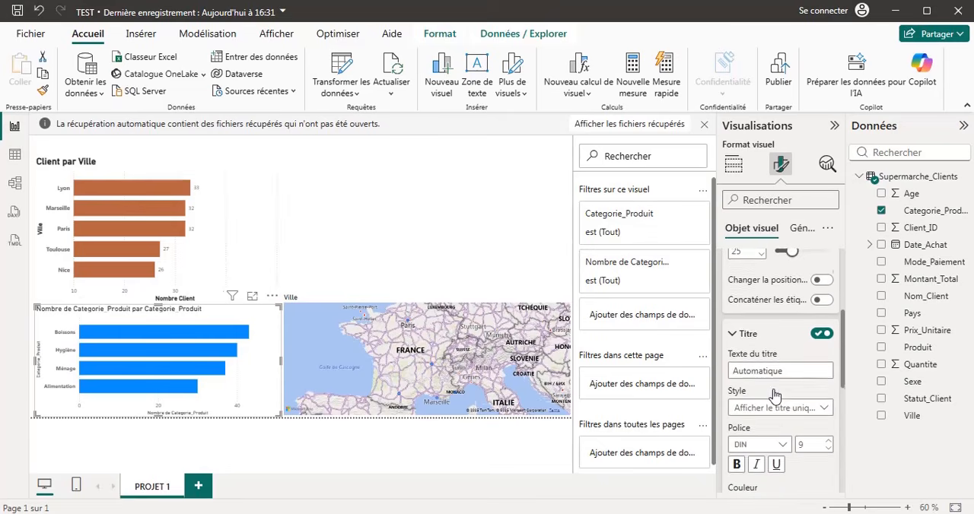
scroll(774, 395, down, 2)
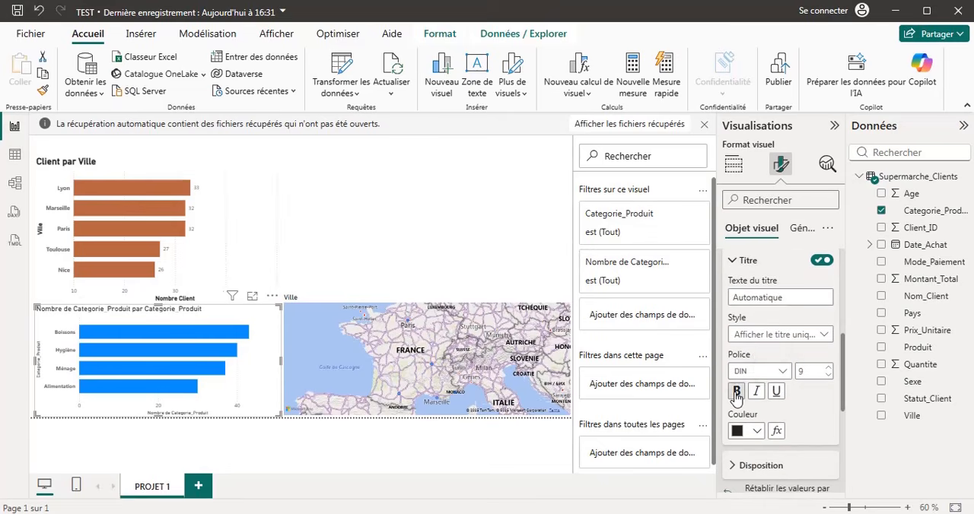
click(735, 396)
scroll(817, 409, down, 2)
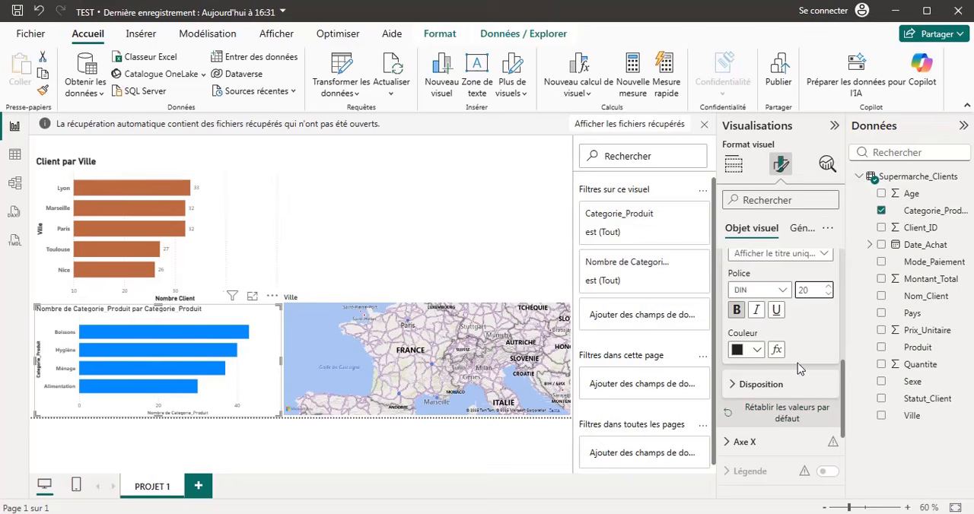
Set the font size of the product category chart's Y-axis title to 25.
scroll(818, 331, up, 5)
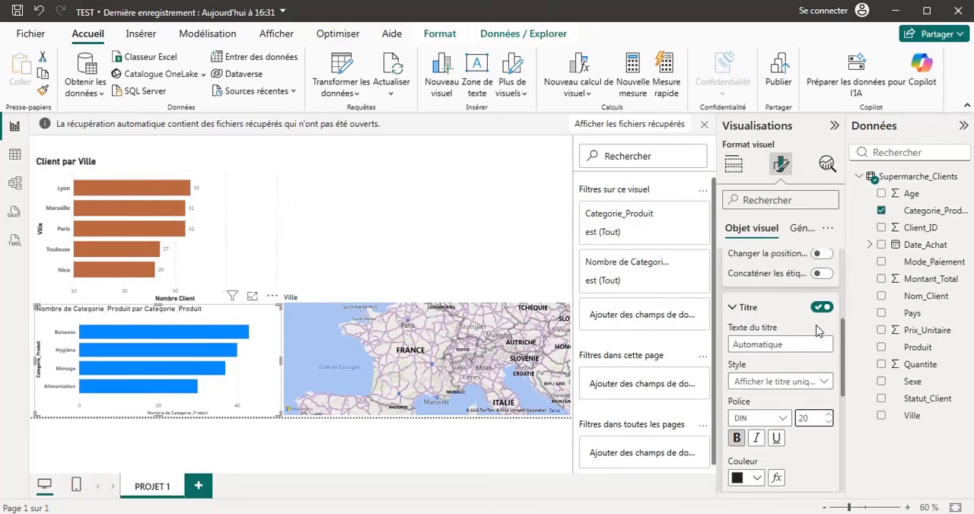
scroll(817, 327, up, 4)
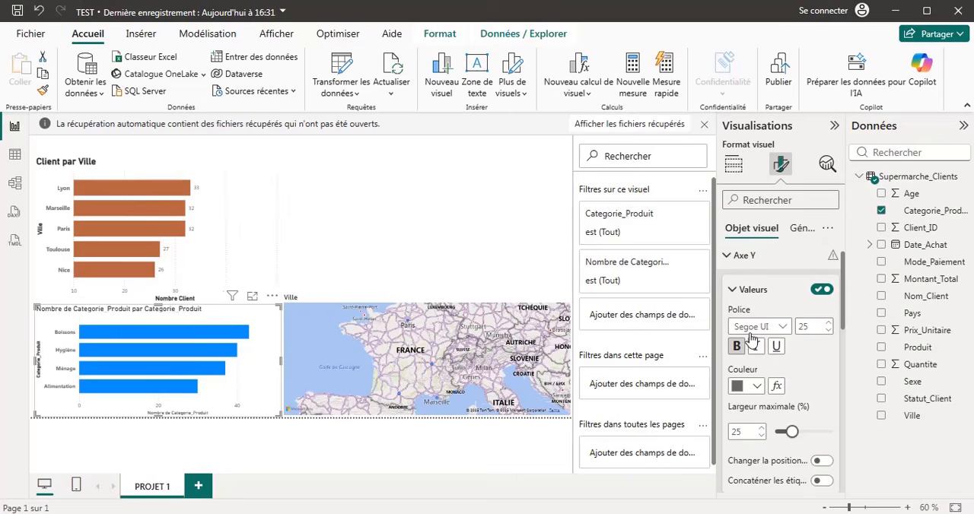
click(733, 293)
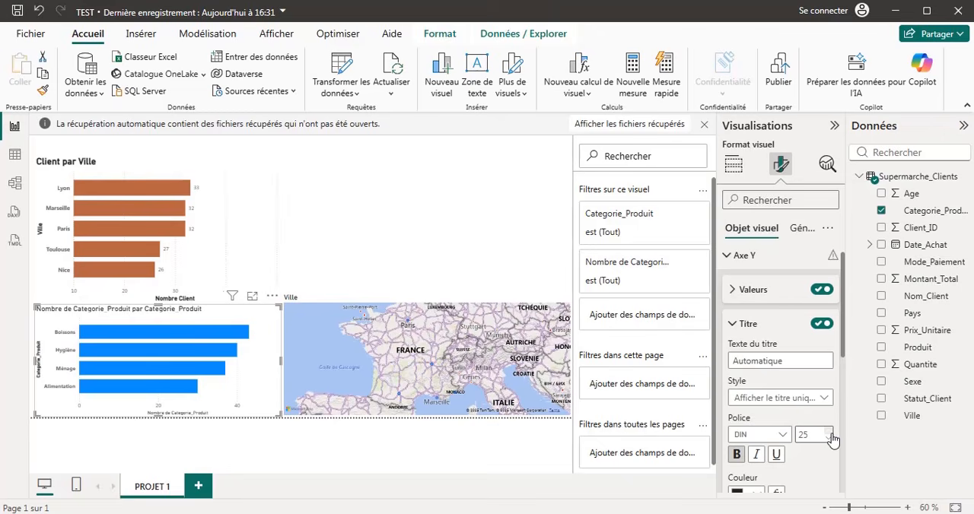
scroll(815, 472, down, 3)
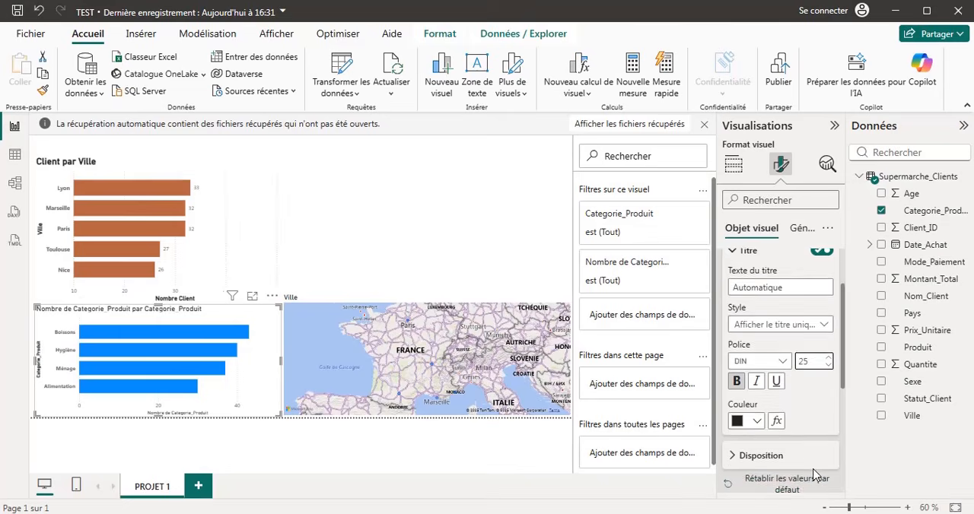
scroll(816, 473, up, 1)
scroll(816, 473, down, 2)
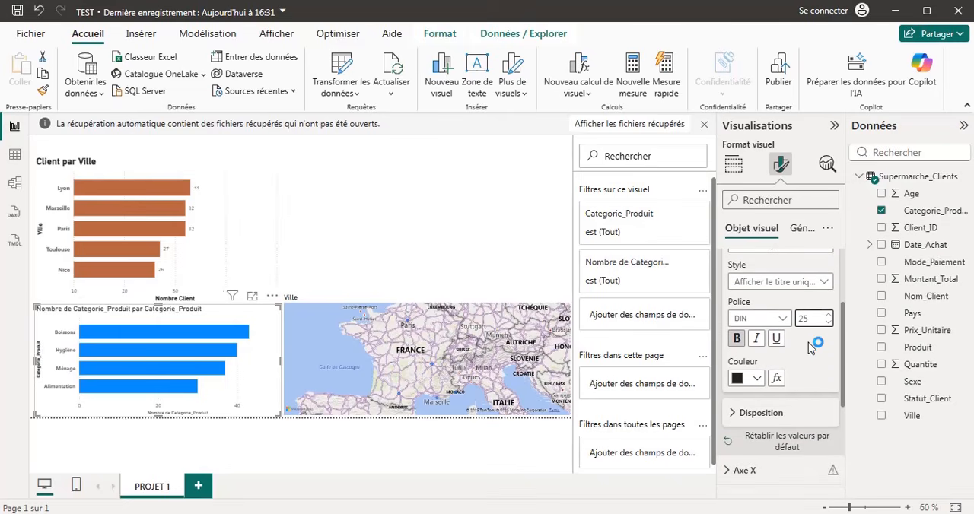
Make the X-axis values and title of the product category chart bold, both with font size 20.
scroll(810, 344, down, 3)
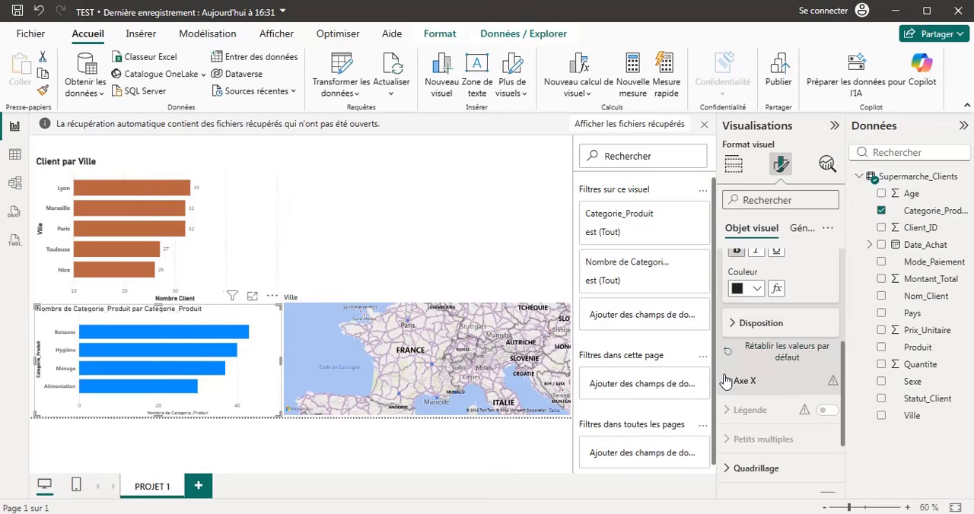
click(732, 383)
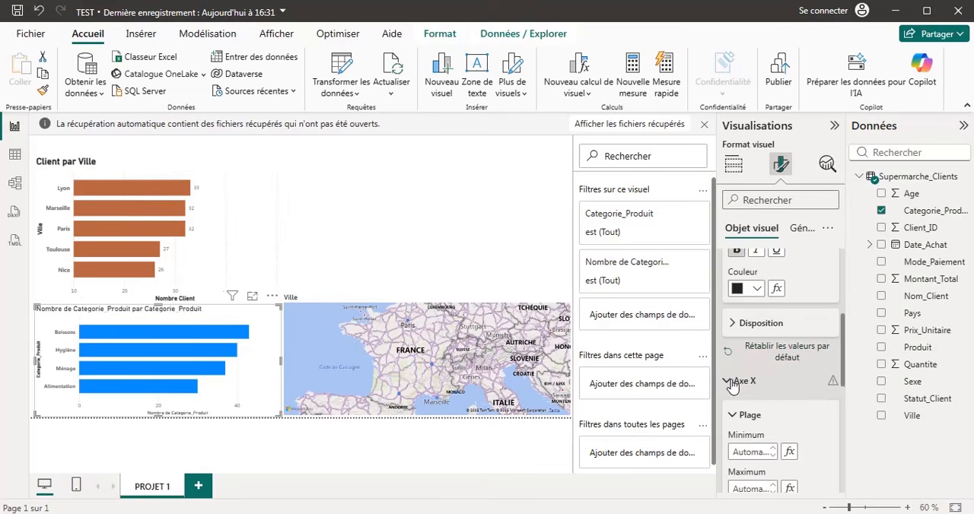
click(785, 423)
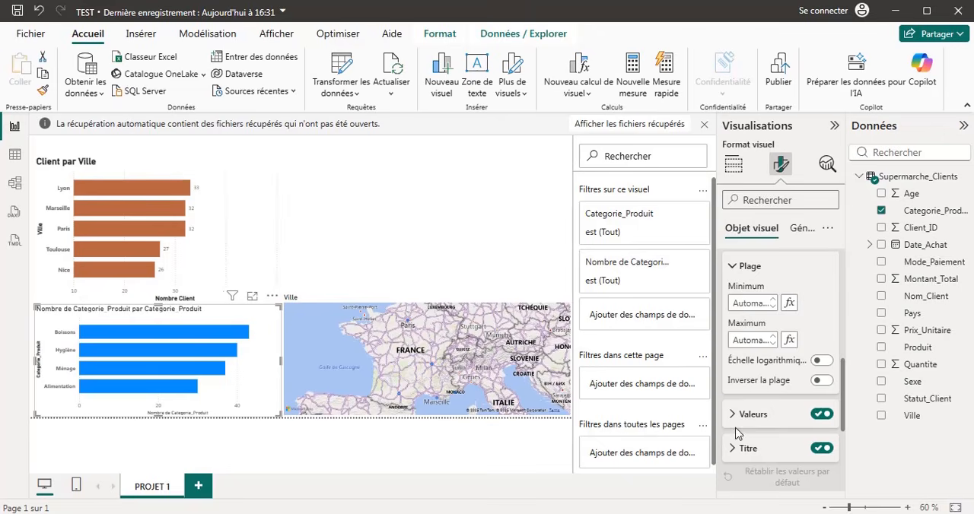
click(734, 451)
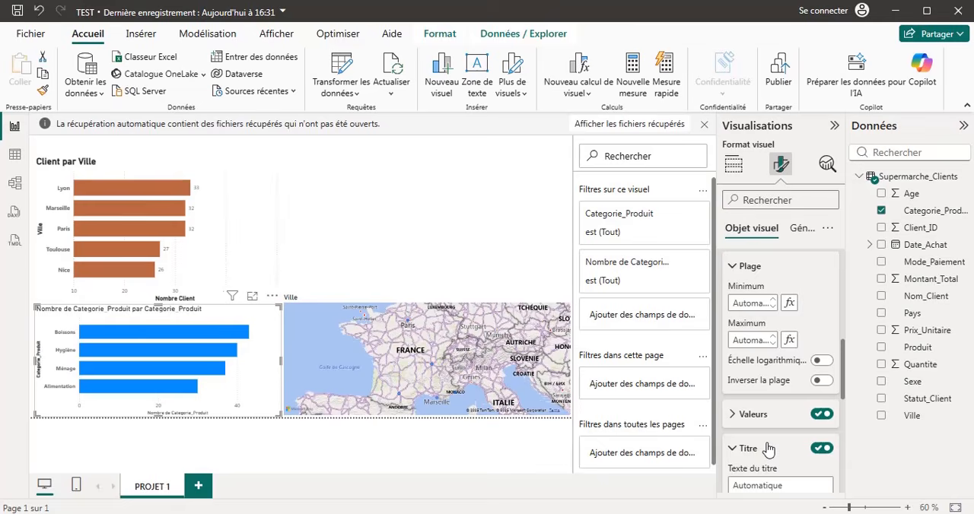
scroll(768, 450, down, 2)
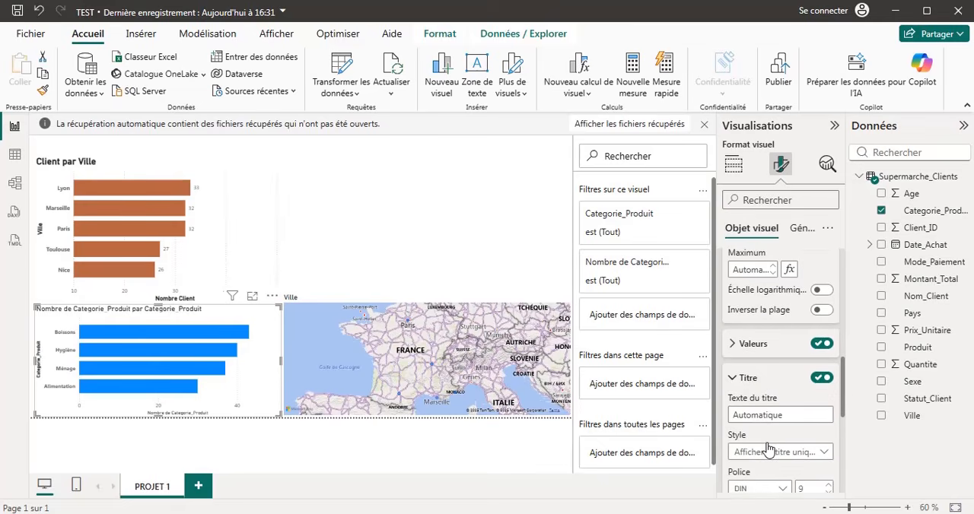
click(734, 346)
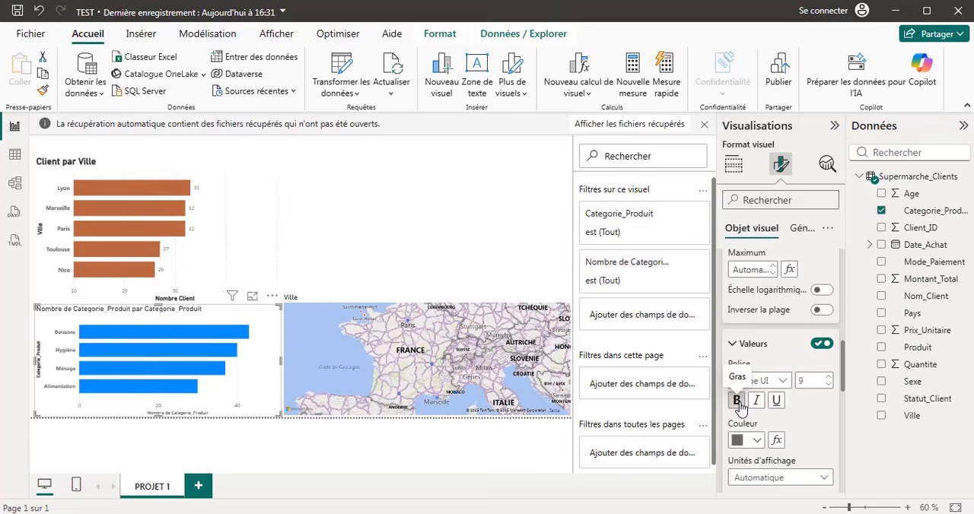
click(737, 401)
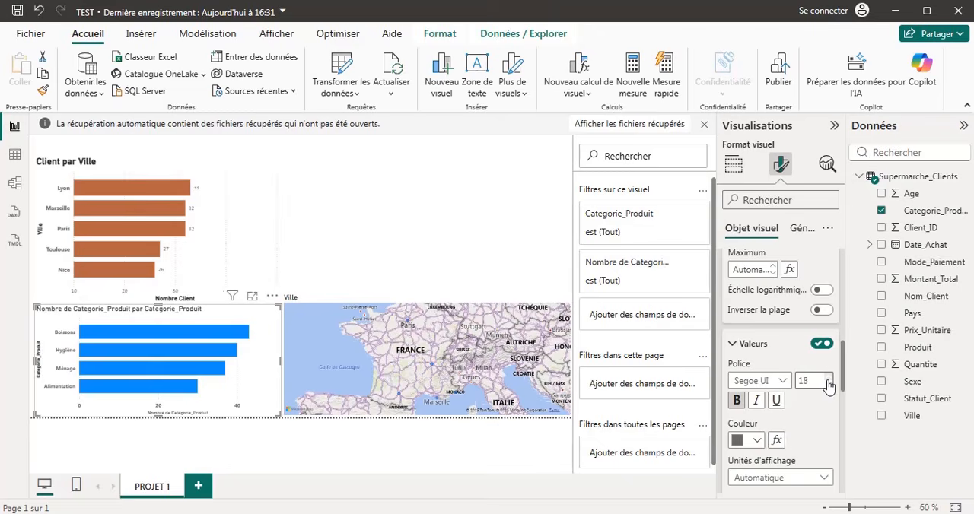
click(736, 347)
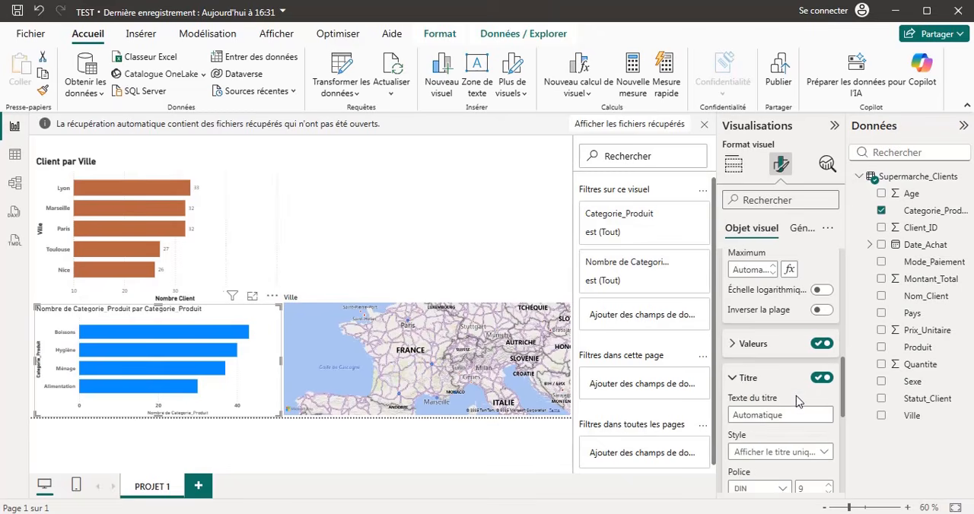
scroll(795, 395, down, 2)
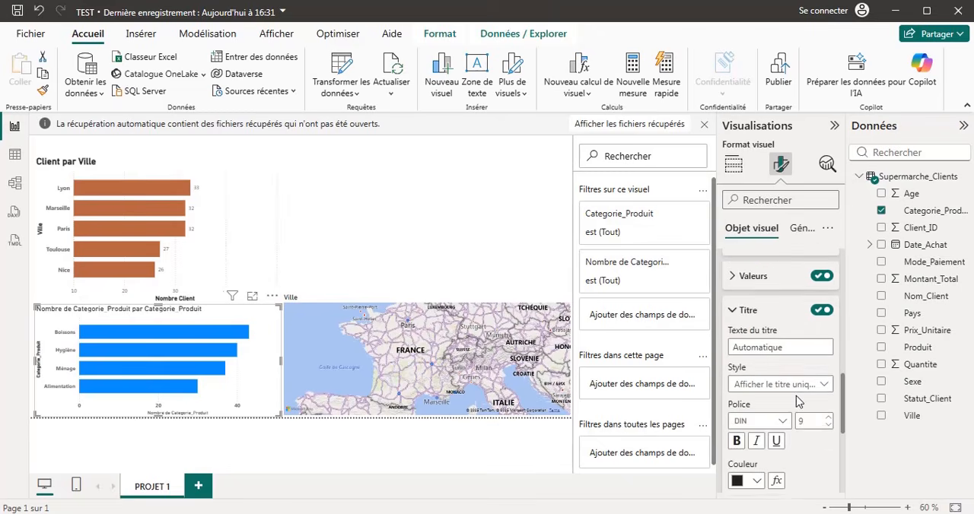
click(736, 430)
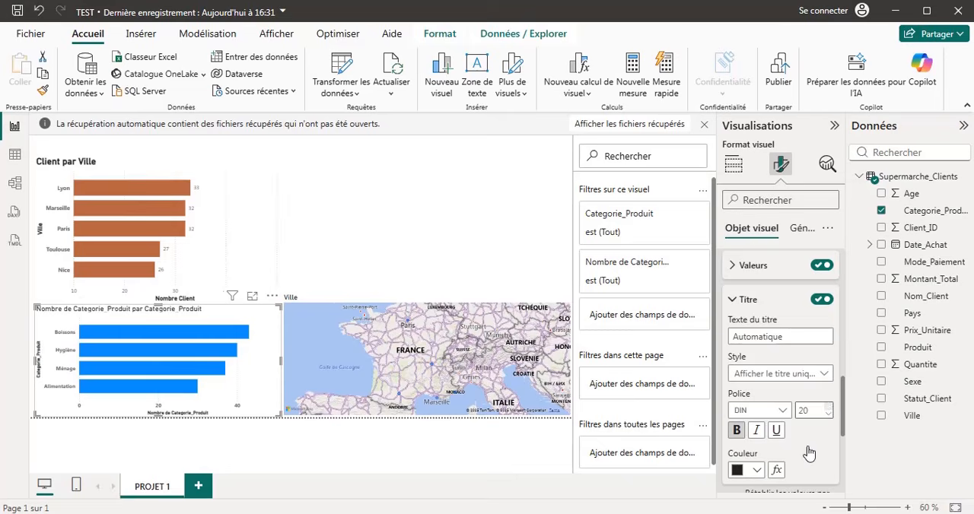
Set the product category chart's vertical gridlines to 58% transparency and a light orange colour.
scroll(750, 452, down, 3)
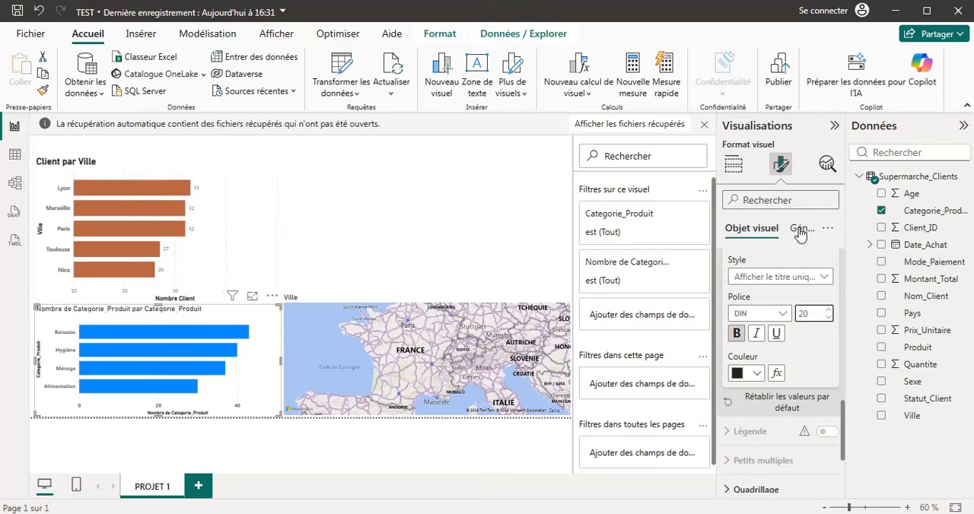
scroll(791, 334, down, 3)
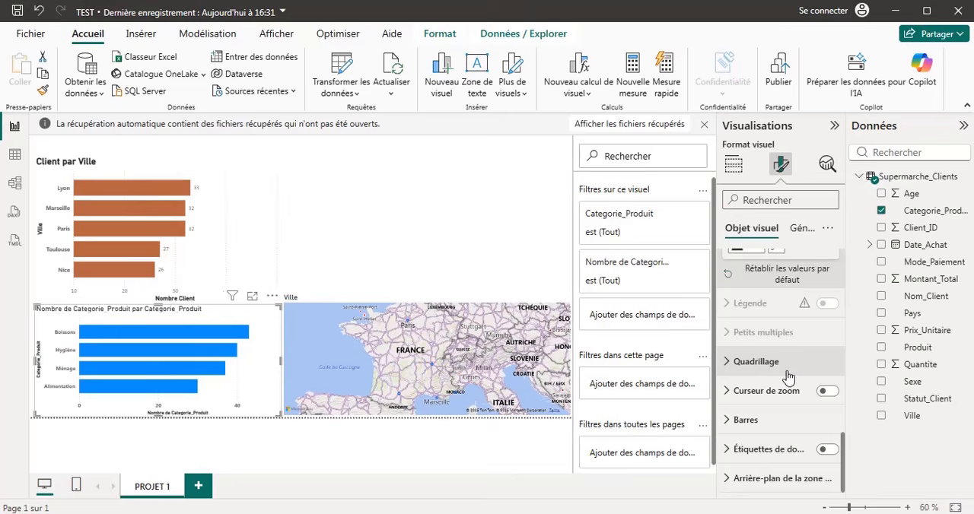
click(739, 370)
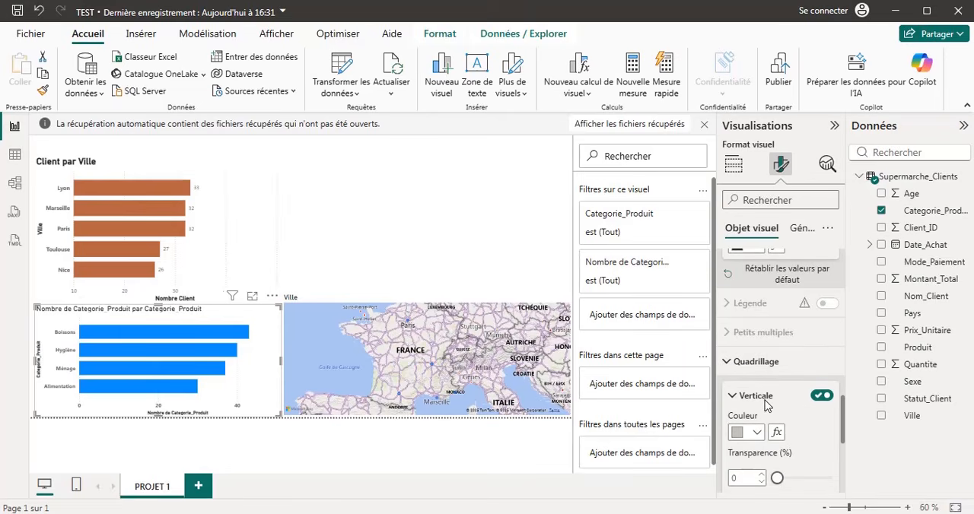
scroll(809, 448, down, 3)
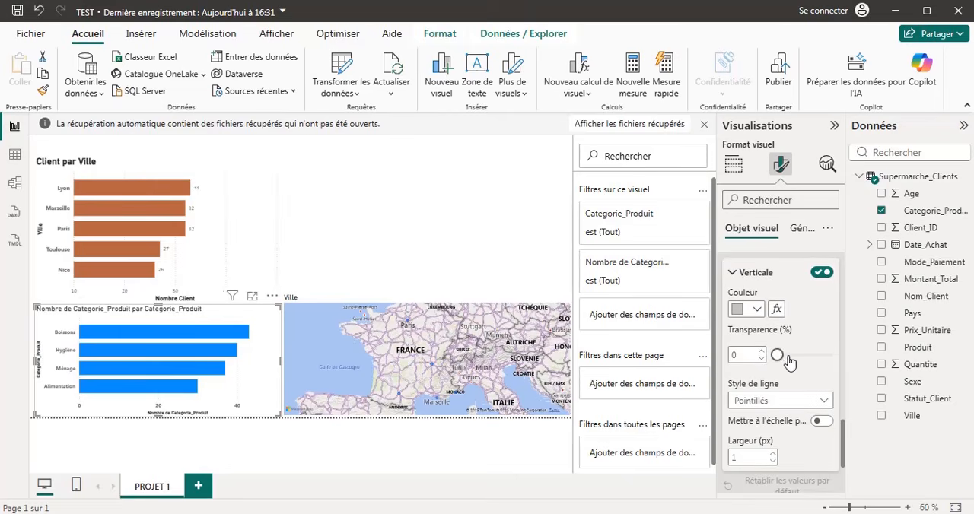
drag(778, 356, 807, 358)
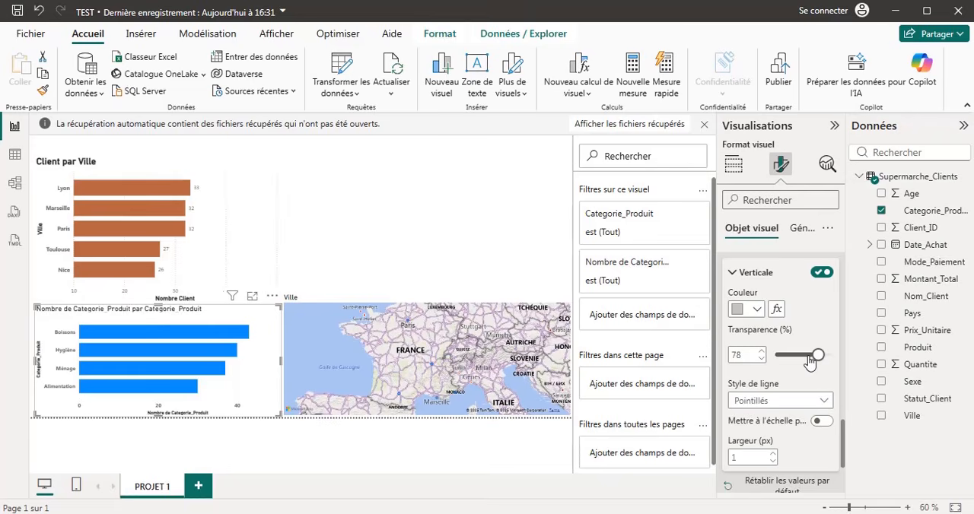
click(758, 310)
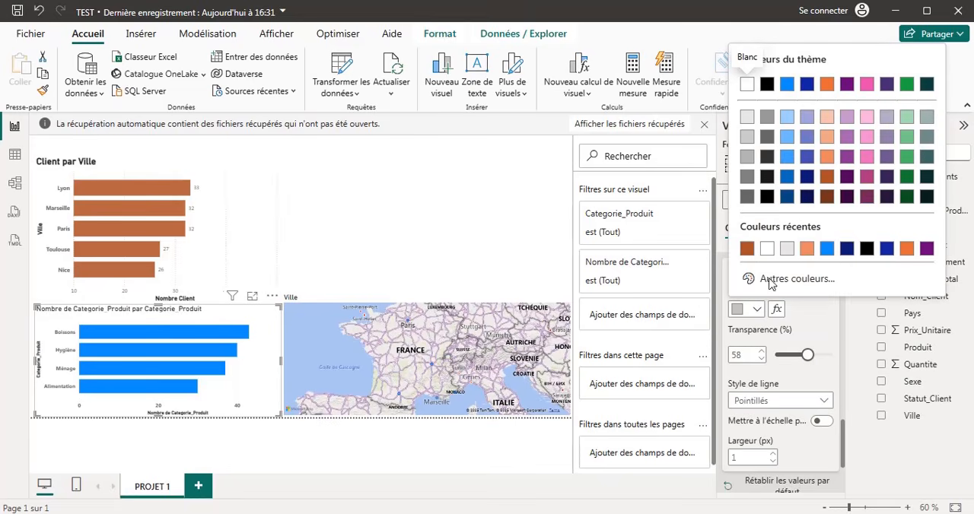
click(807, 249)
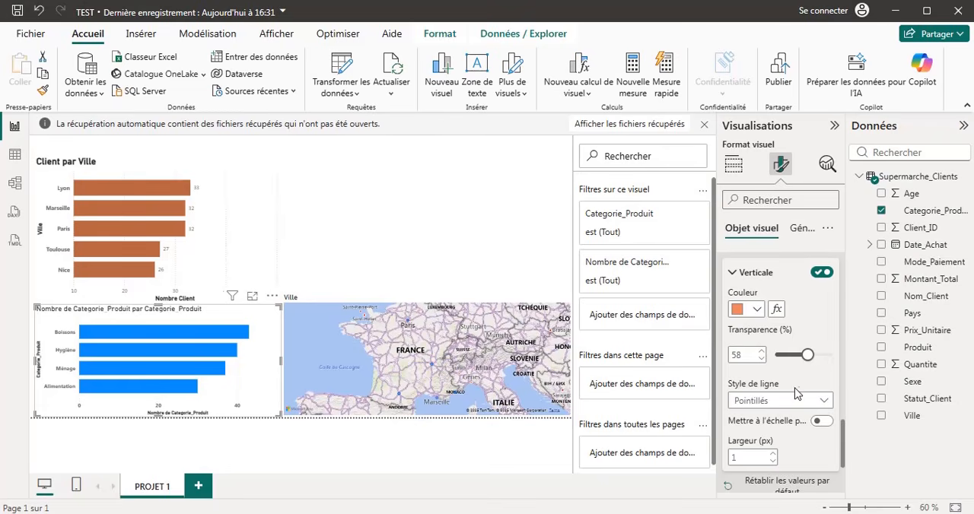
Change the vertical gridlines' line style to dashes (Tirets) and their transparency to 100%.
click(817, 363)
click(827, 402)
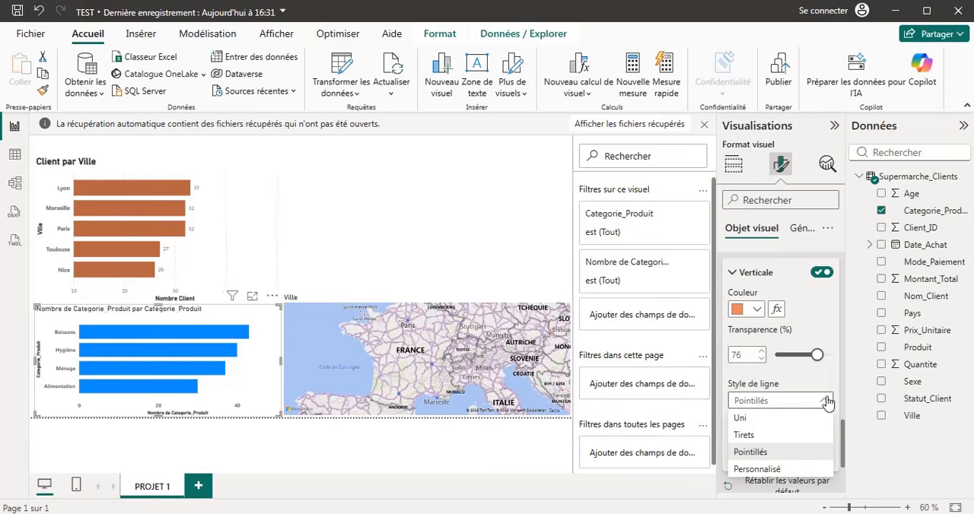
click(756, 439)
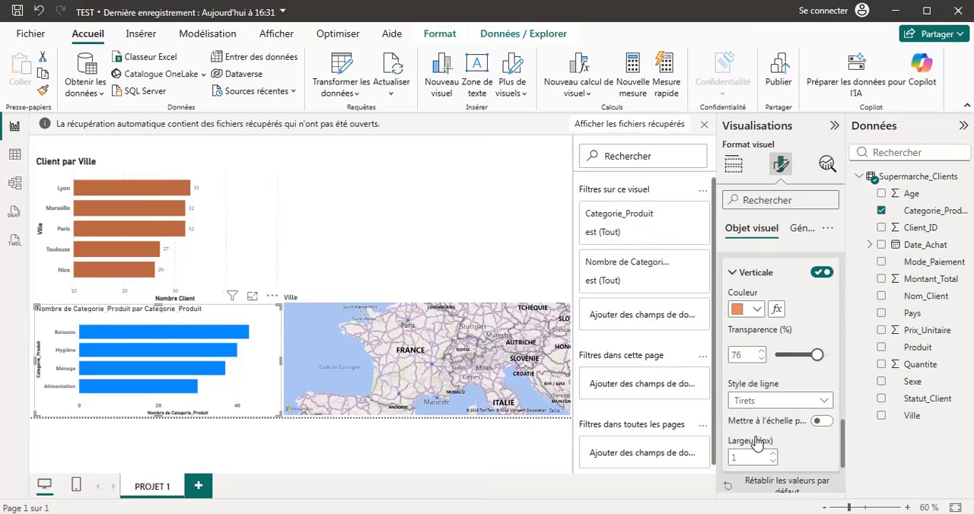
drag(820, 358, 846, 362)
Turn on data labels for the product category chart.
scroll(798, 376, down, 1)
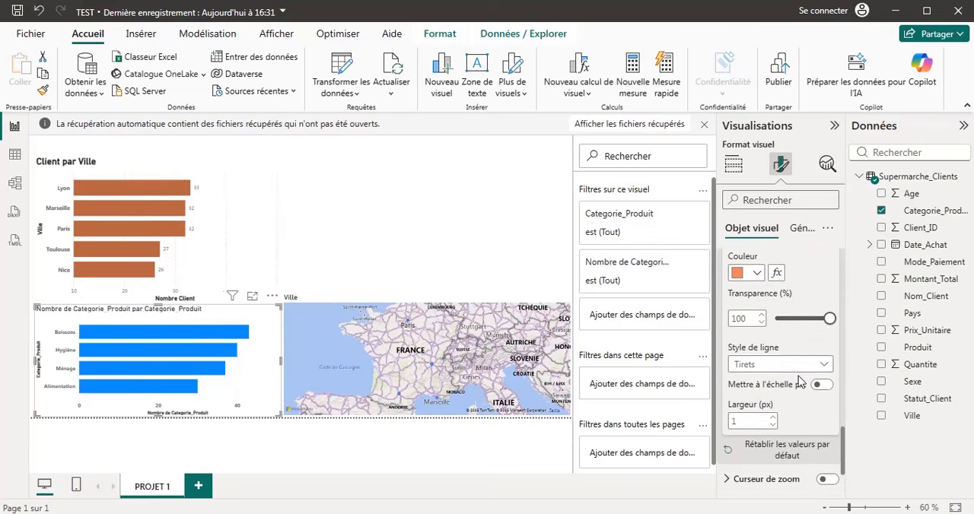
scroll(798, 380, down, 3)
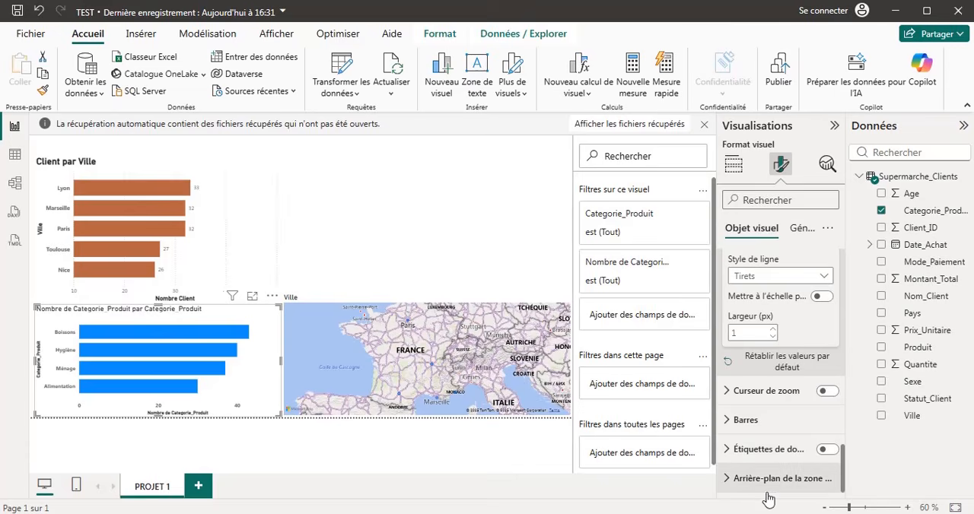
click(827, 450)
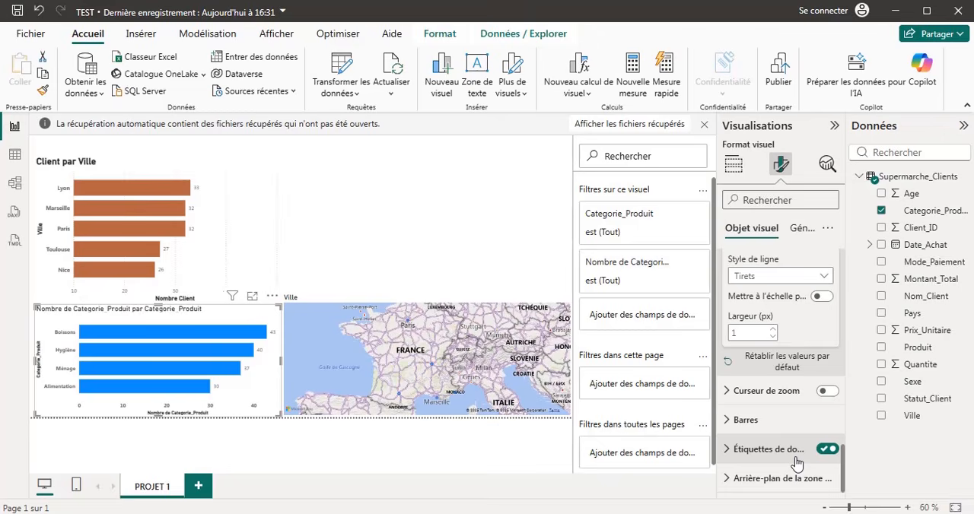
Examine the product categories and their products in the Supermarche_Clients table data, and return to the report page.
click(15, 154)
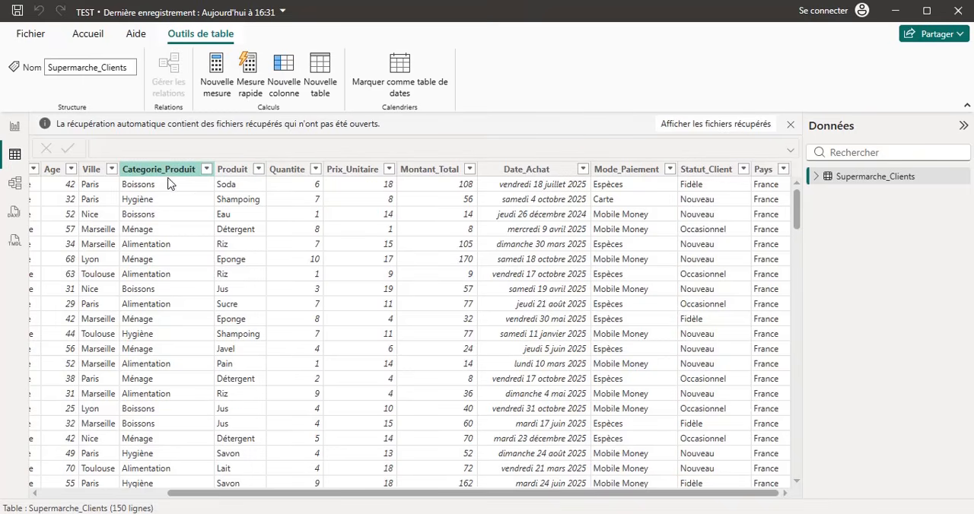
click(14, 125)
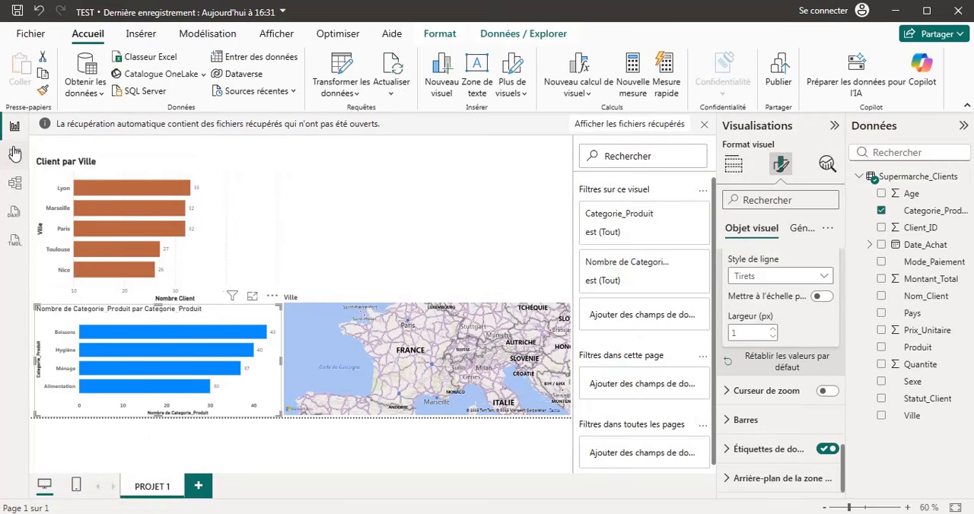
click(14, 154)
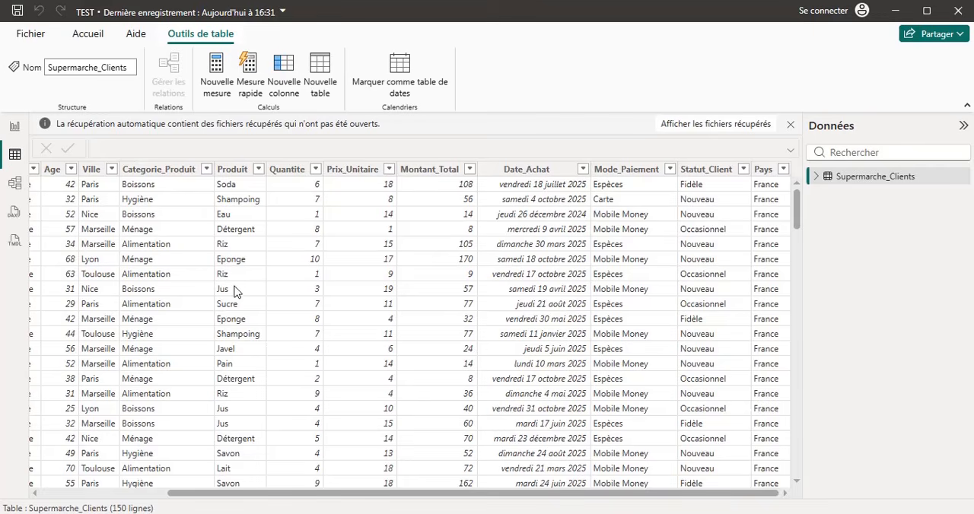
scroll(218, 387, down, 4)
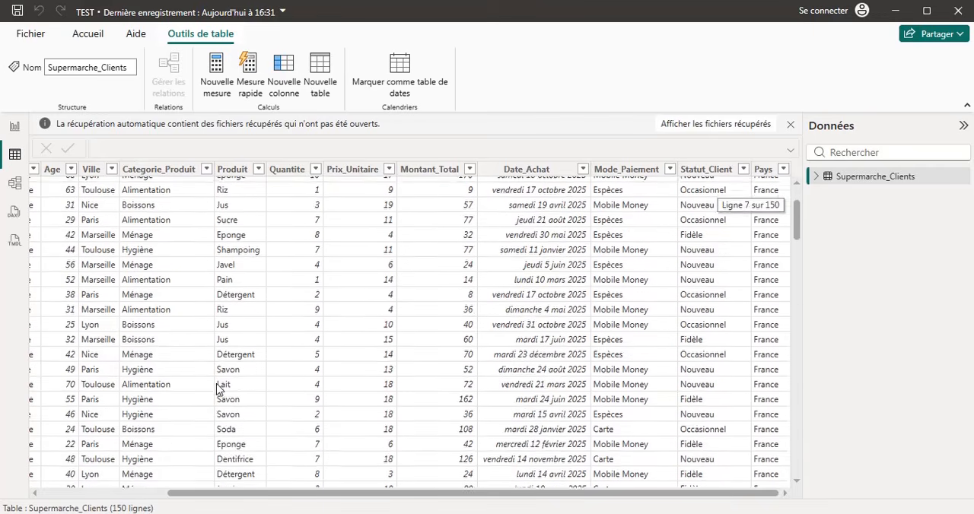
scroll(218, 388, down, 4)
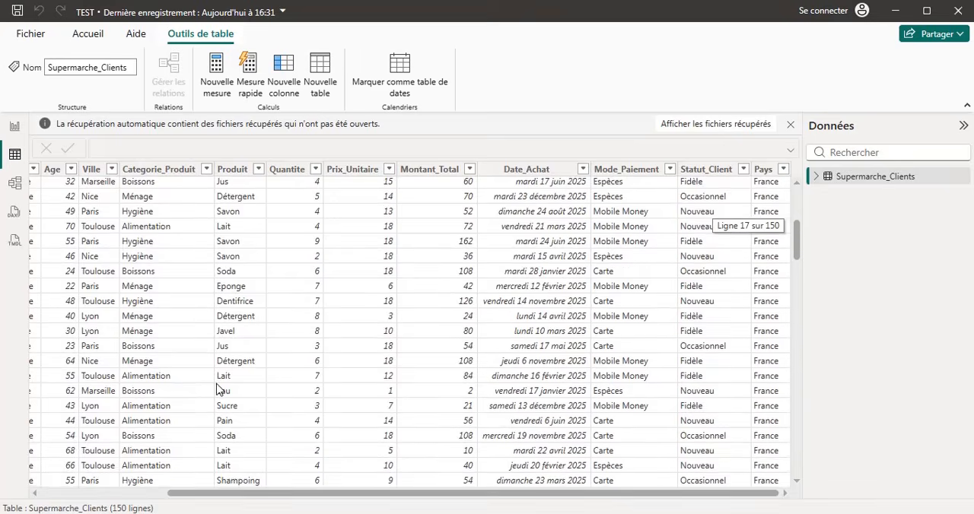
scroll(218, 387, down, 7)
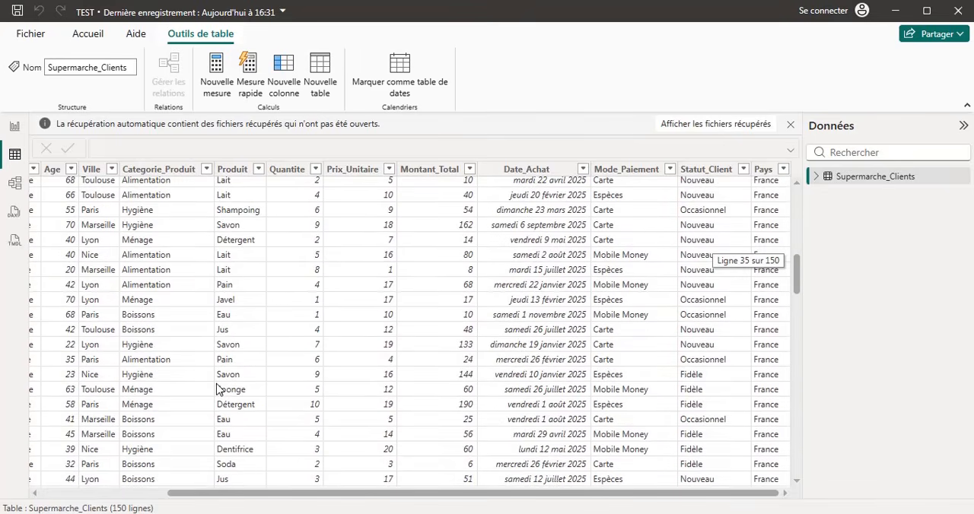
scroll(218, 388, down, 1)
scroll(218, 388, up, 15)
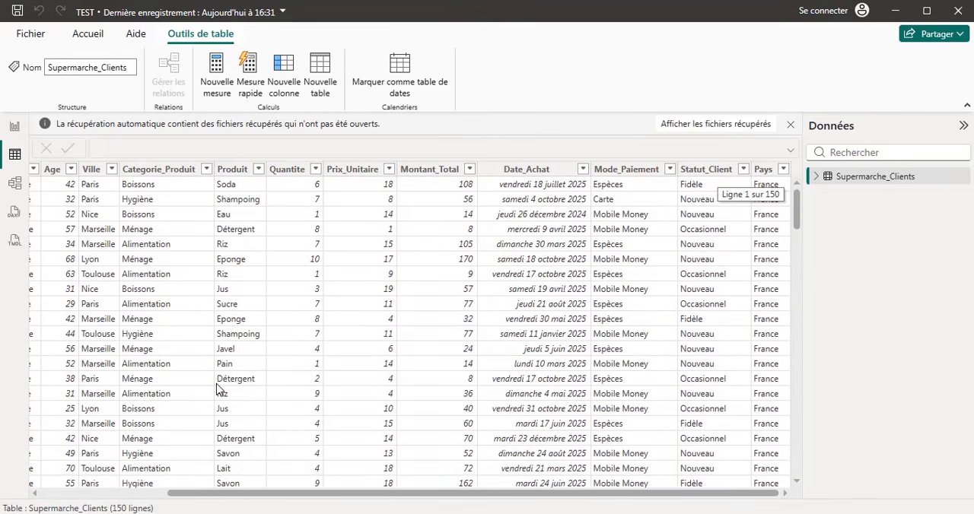
scroll(218, 388, left, 3)
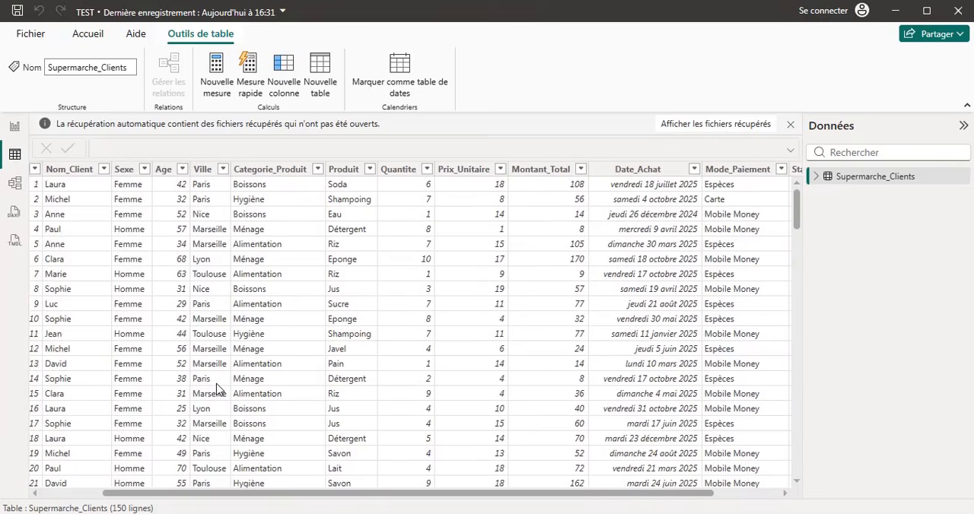
scroll(219, 387, right, 3)
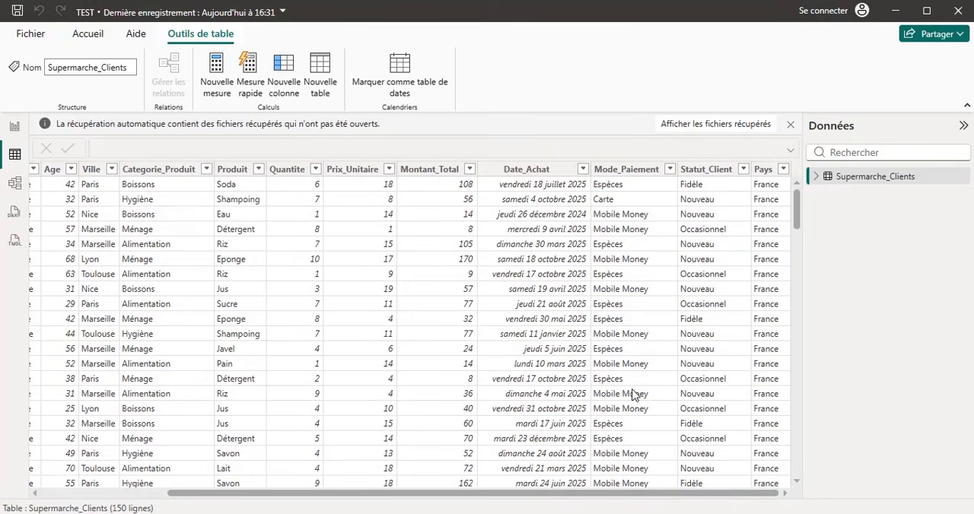
click(14, 128)
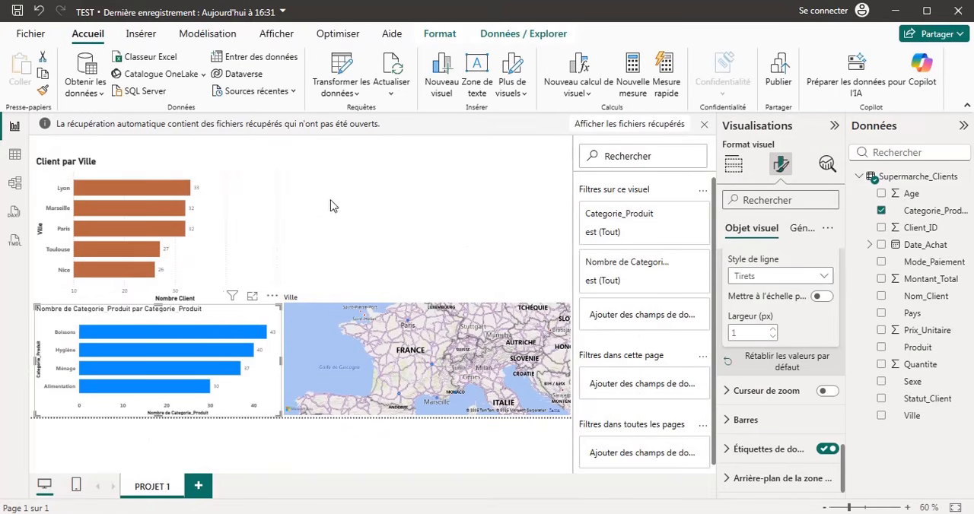
Cross-highlight the report by the Hygiène bar and select the product category chart.
click(446, 239)
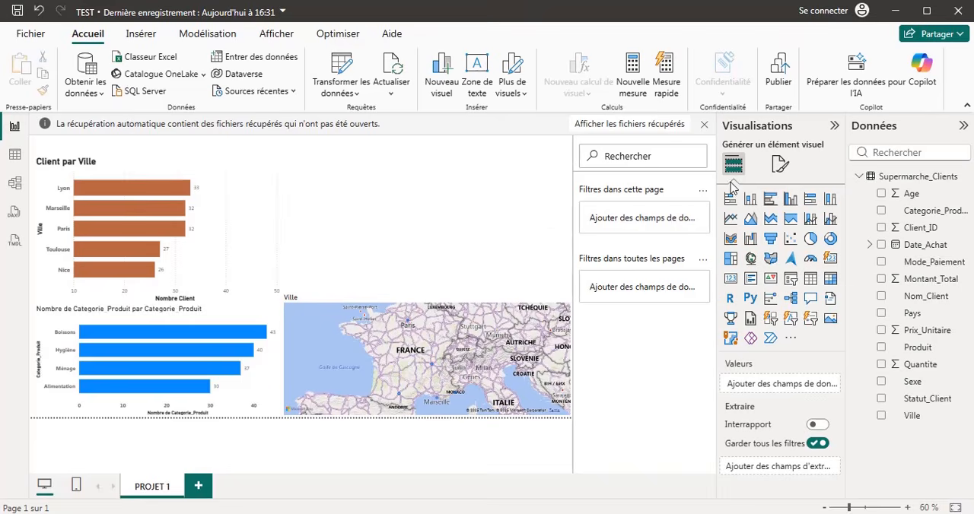
click(225, 359)
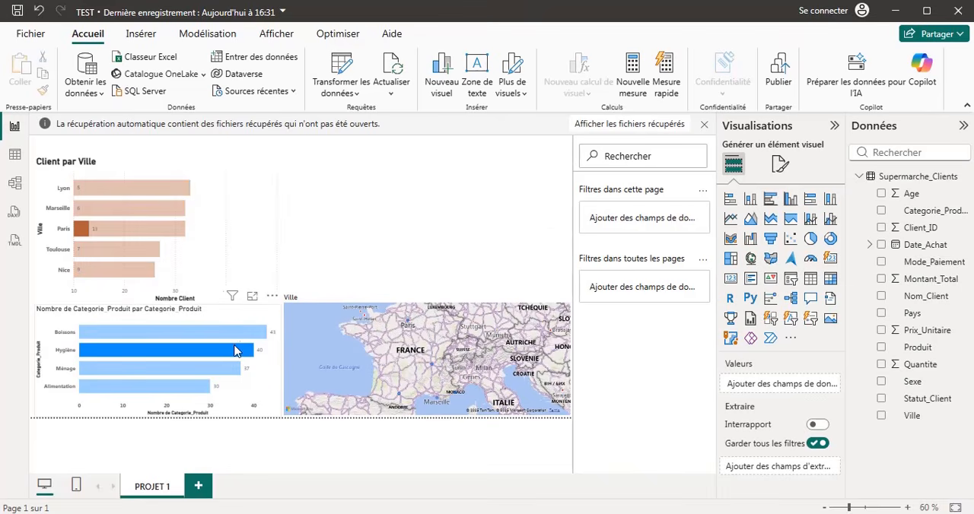
click(262, 317)
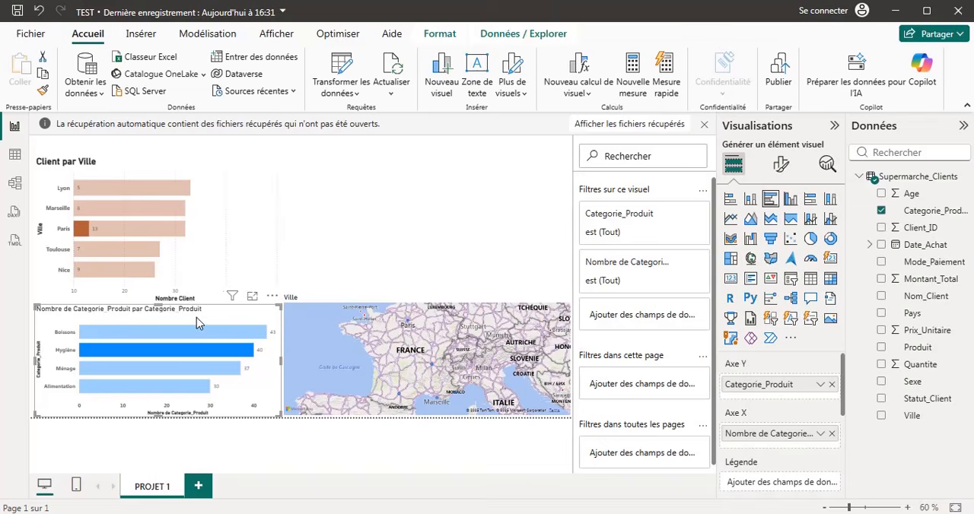
Retitle the product category chart "Produits" and make the title bold with font size 18.
click(781, 165)
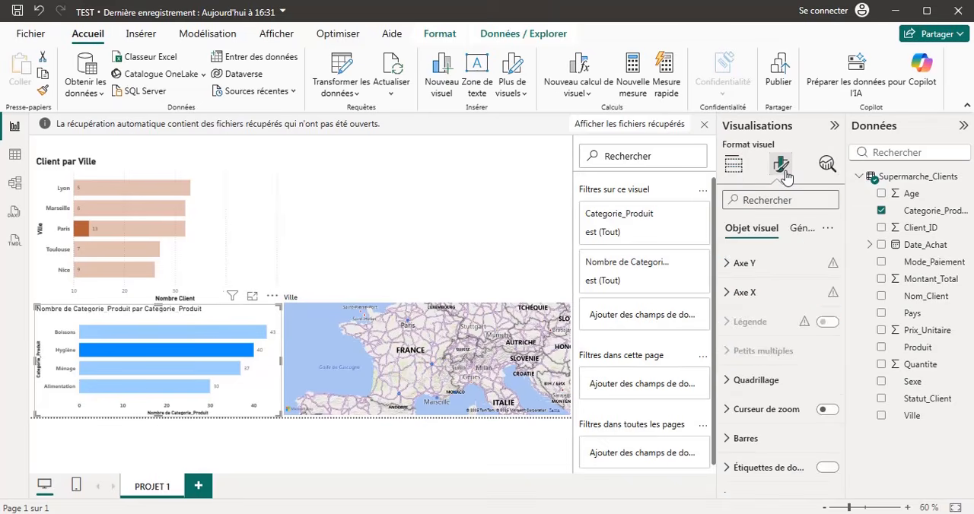
click(798, 234)
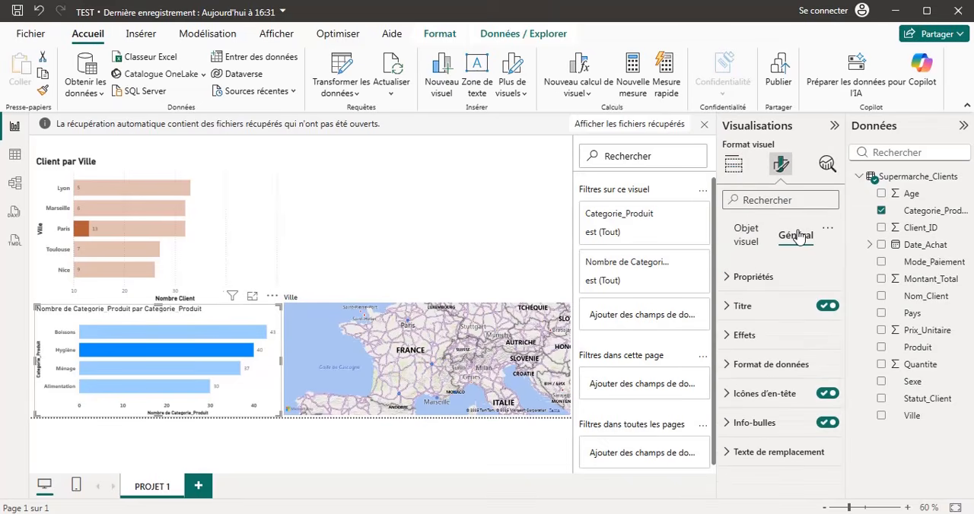
click(728, 308)
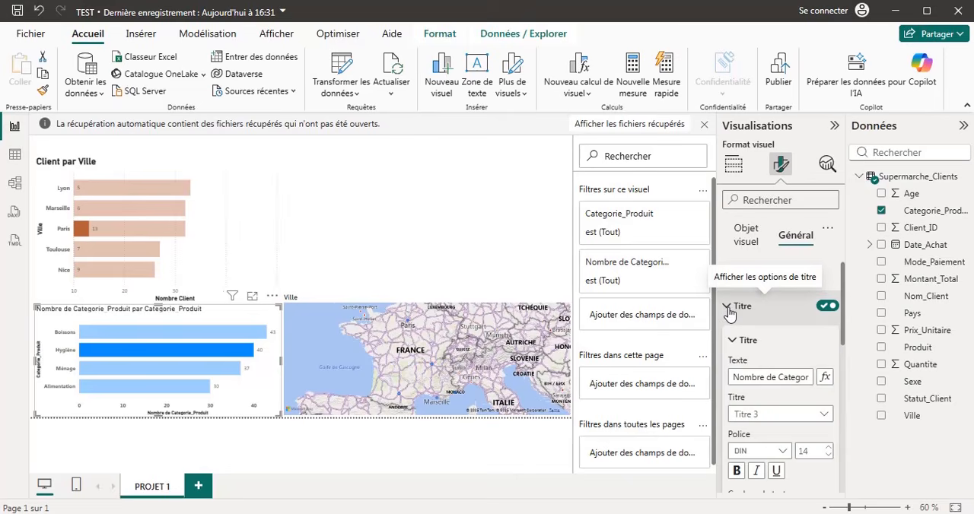
click(773, 379)
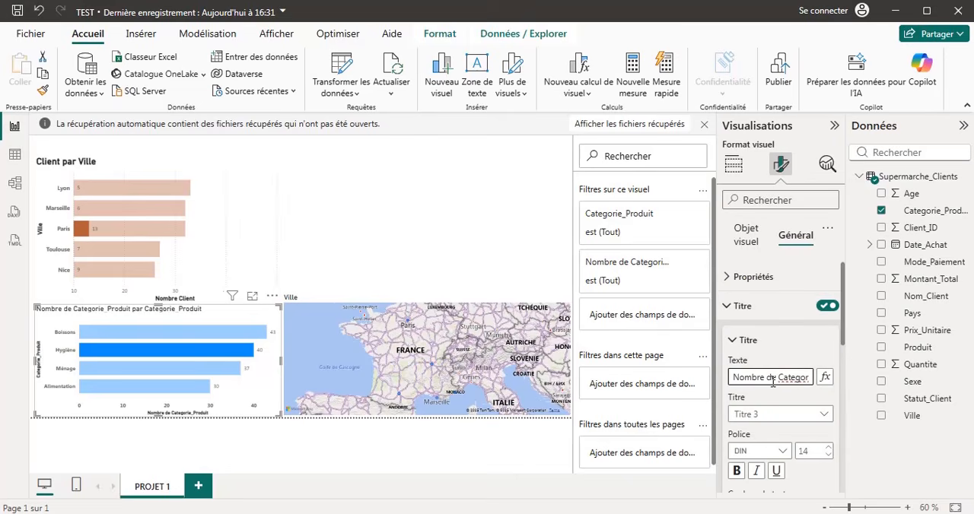
key(ctrl+a)
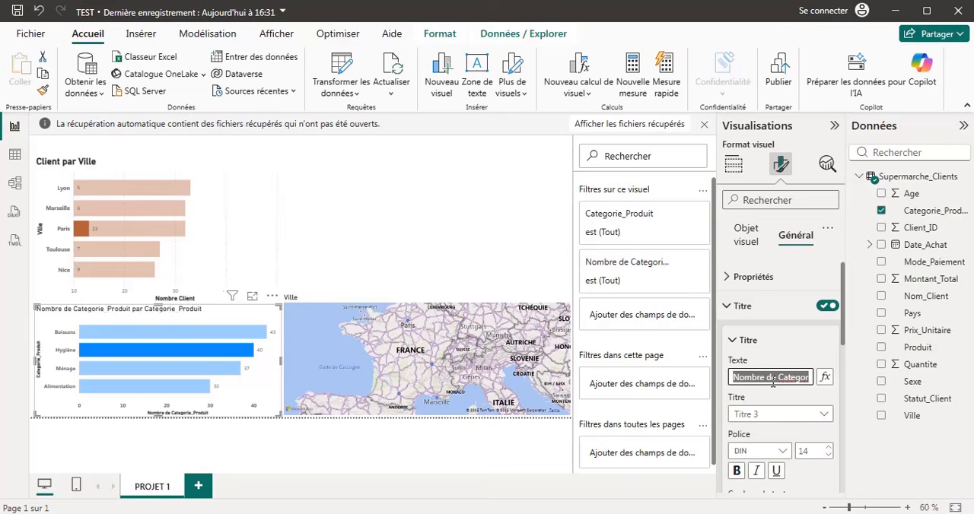
key(BackSpace)
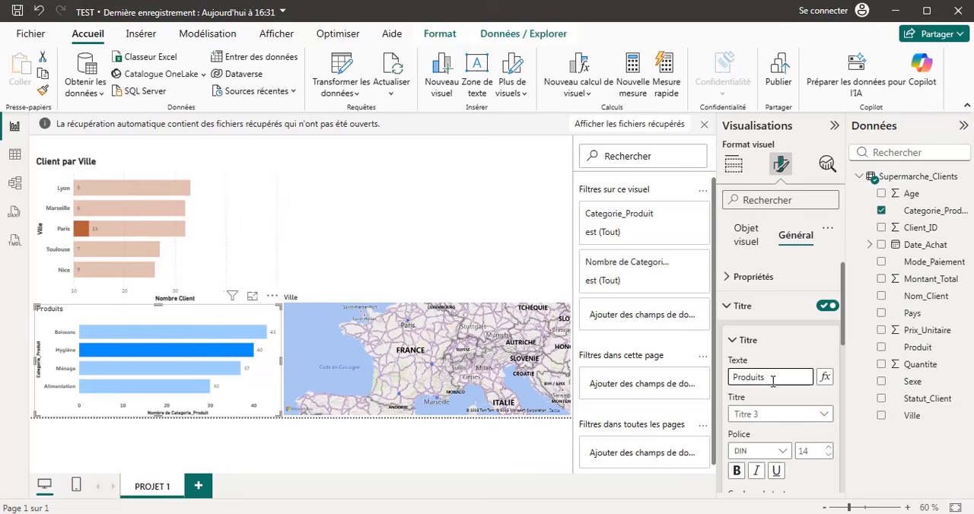
click(736, 473)
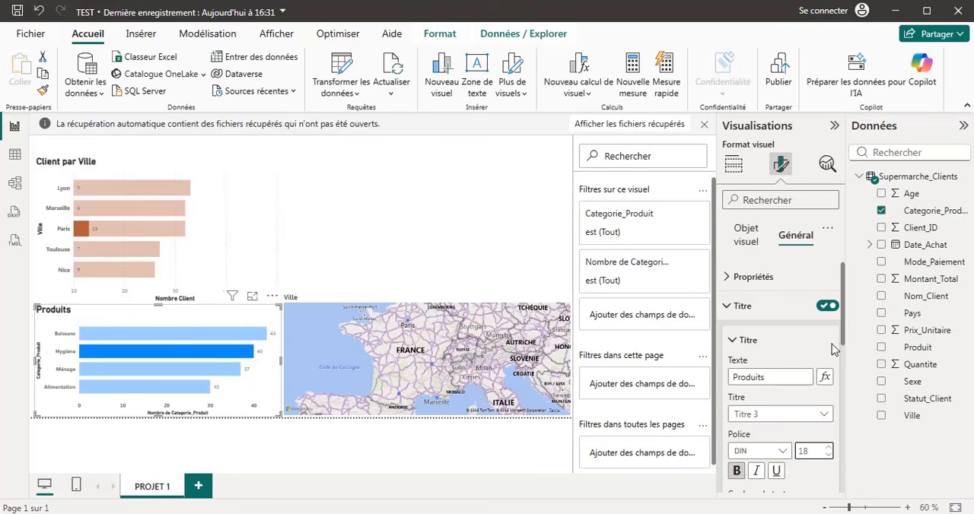
click(732, 312)
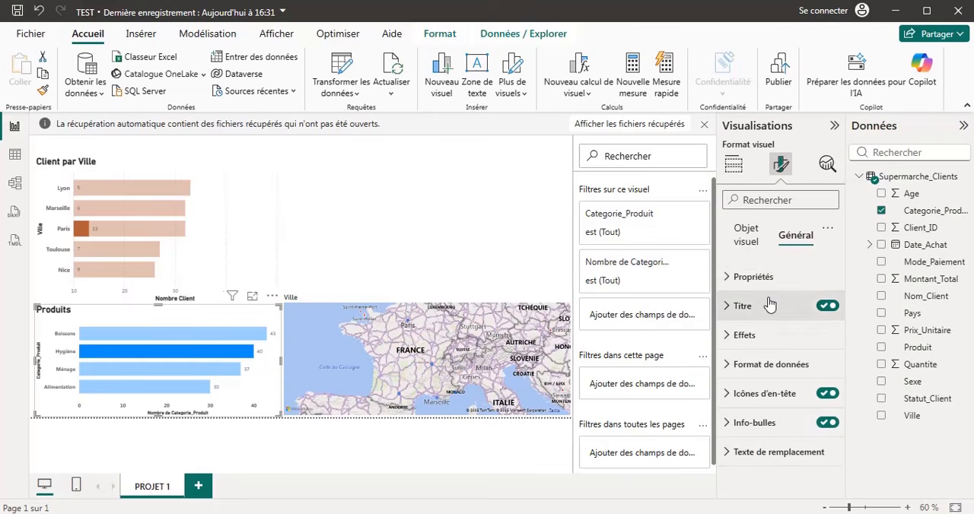
click(734, 280)
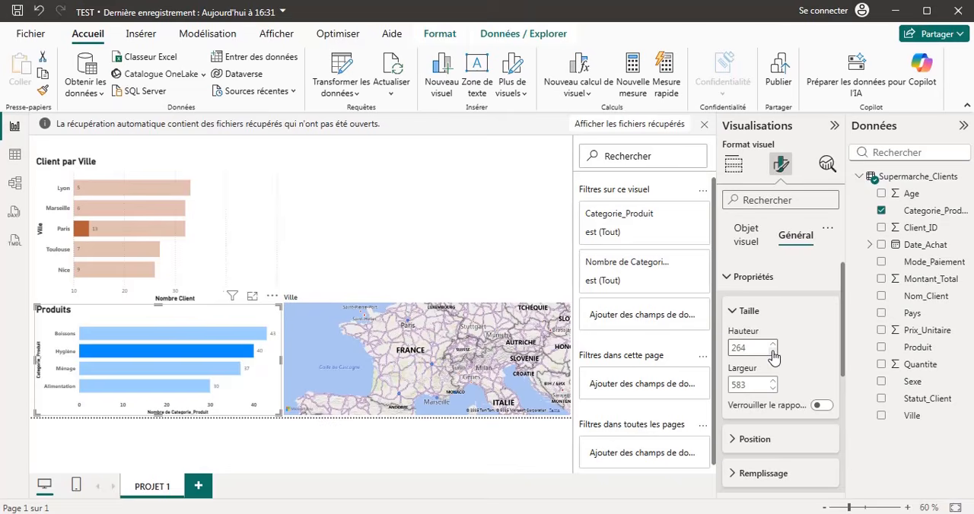
click(734, 277)
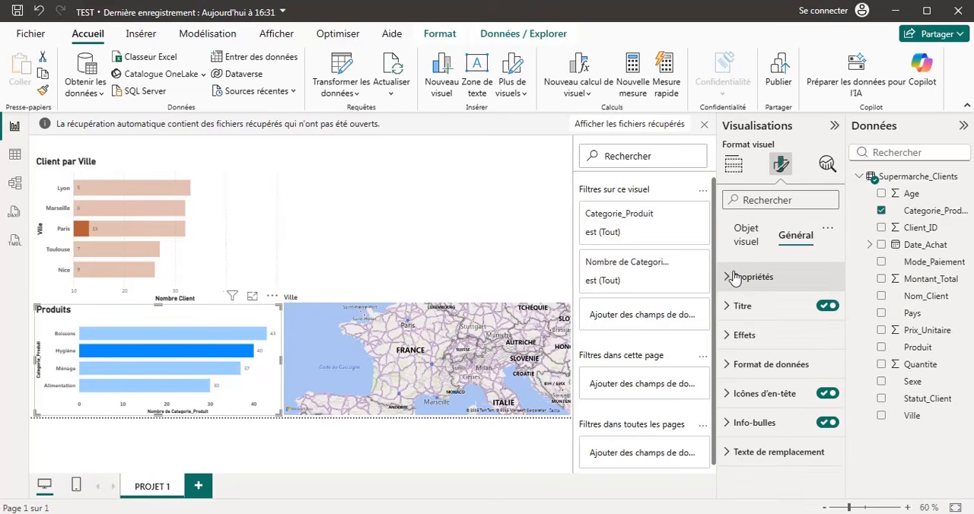
Review the background, border and shadow effect options of the product category chart, and deselect the chart.
click(729, 341)
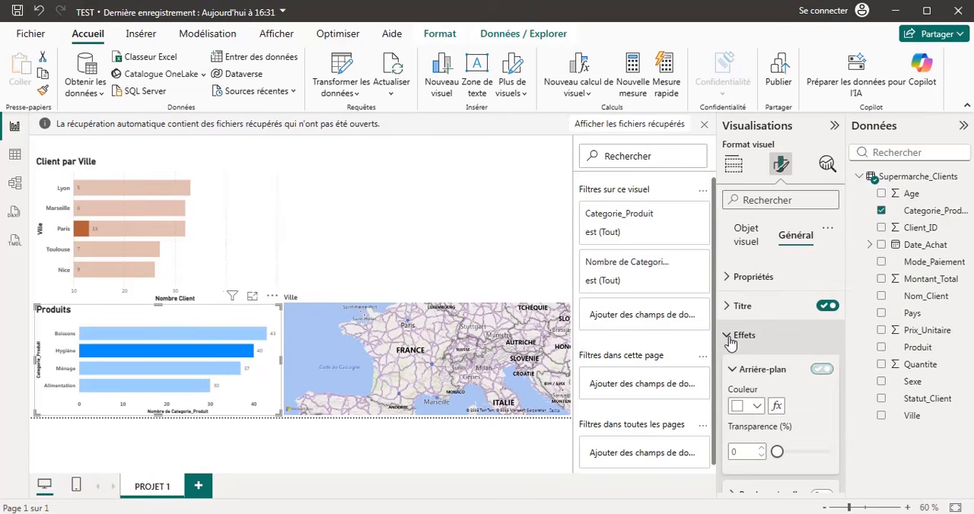
scroll(811, 417, down, 2)
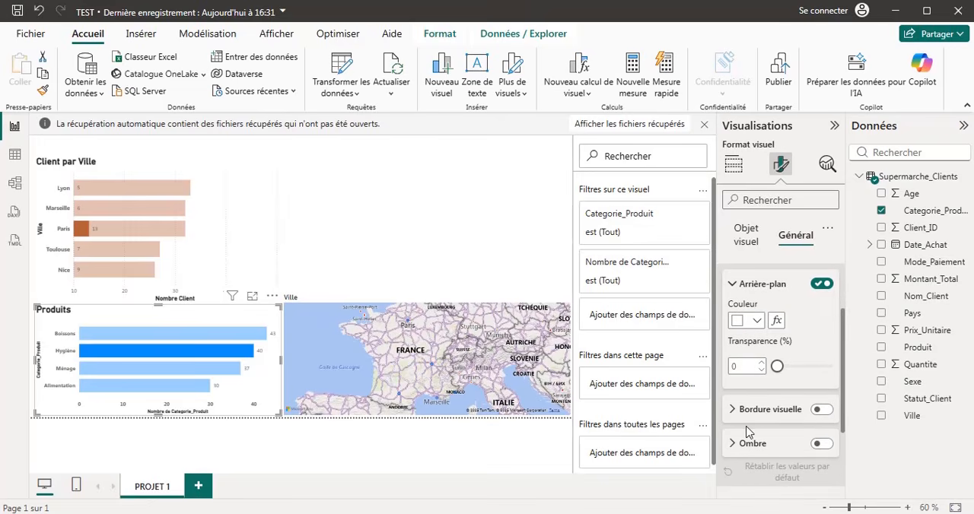
click(732, 286)
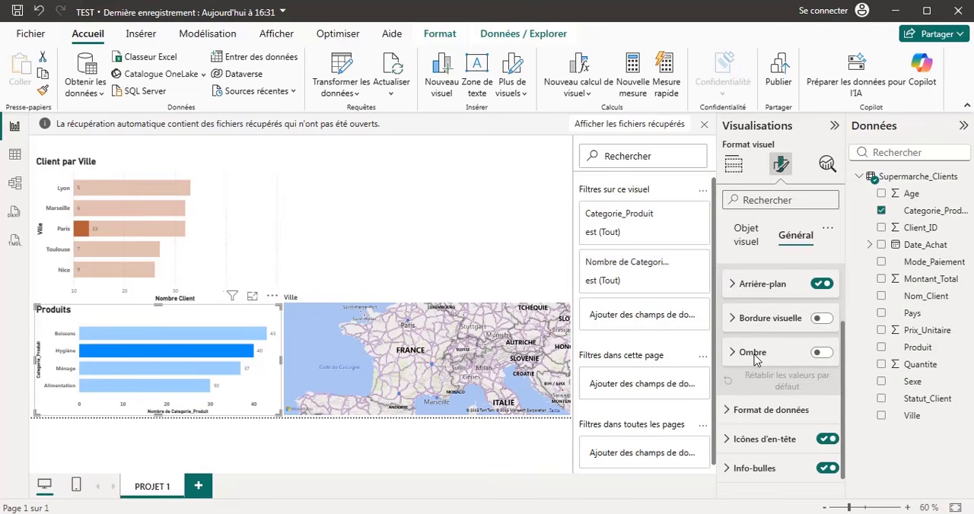
click(405, 213)
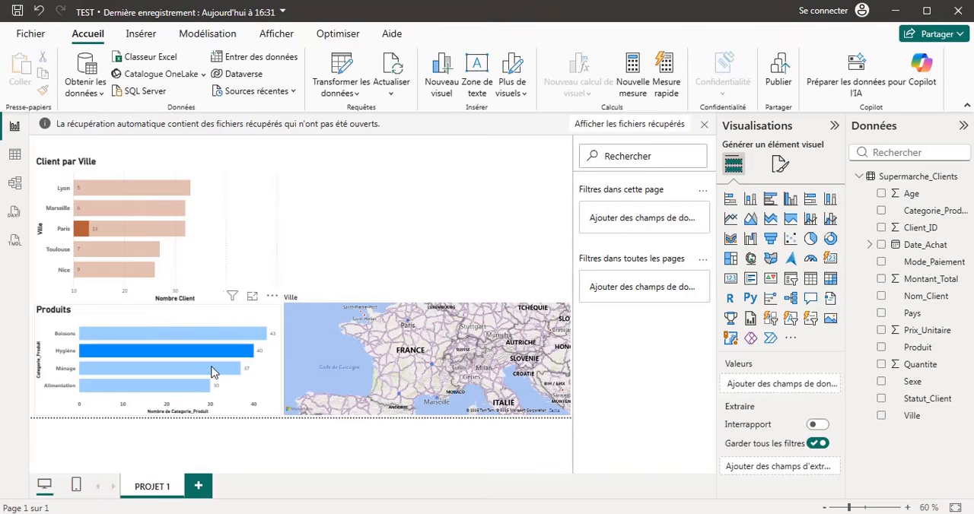
Cross-highlight the report by the Ménage, Alimentation and Boissons bars of the Produits chart, ending on Ménage.
mouse_move(213, 371)
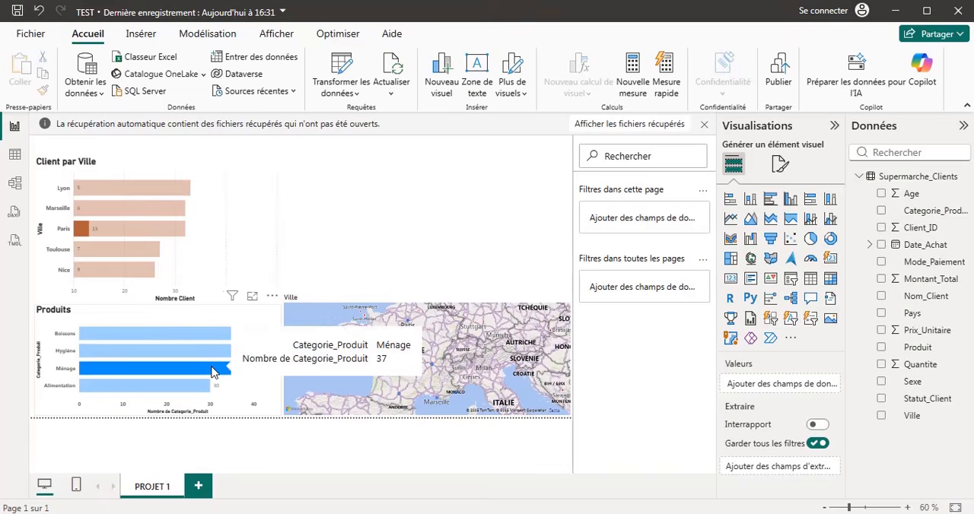
click(128, 386)
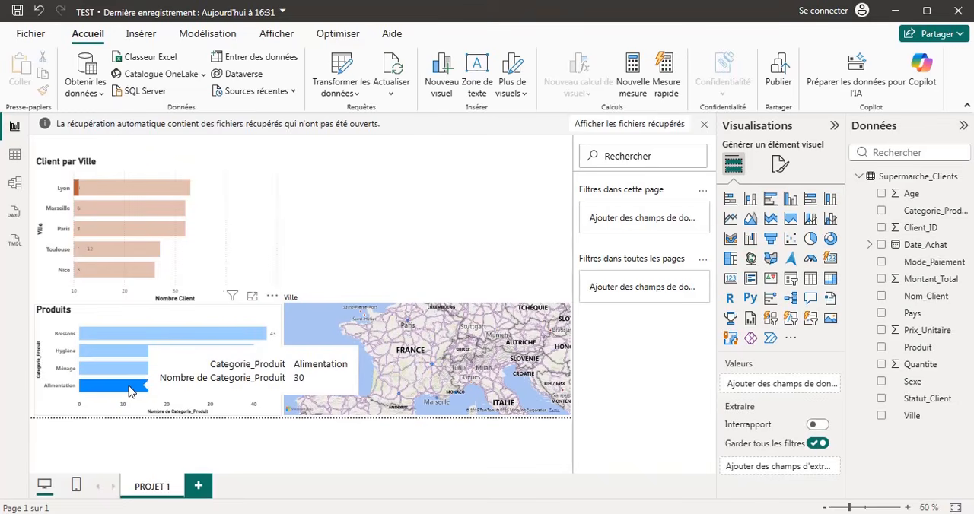
click(142, 335)
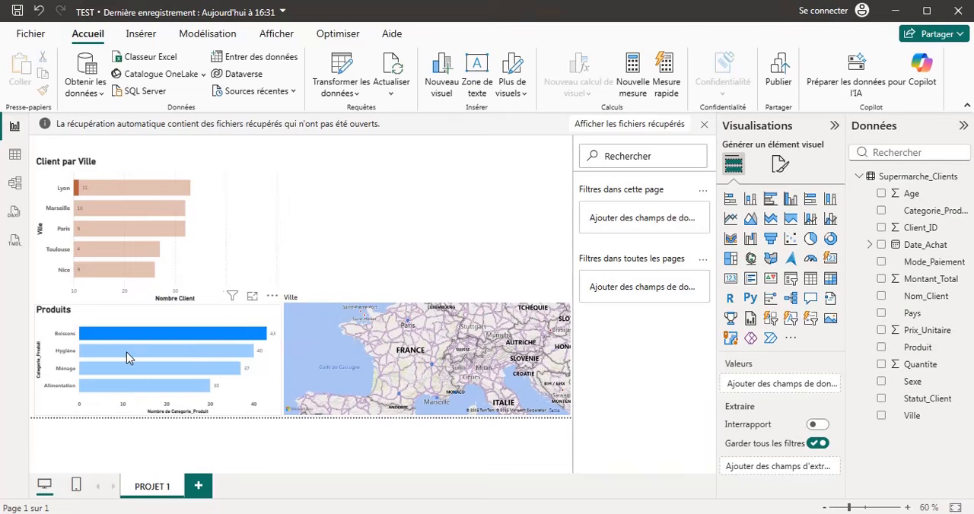
click(124, 359)
click(125, 369)
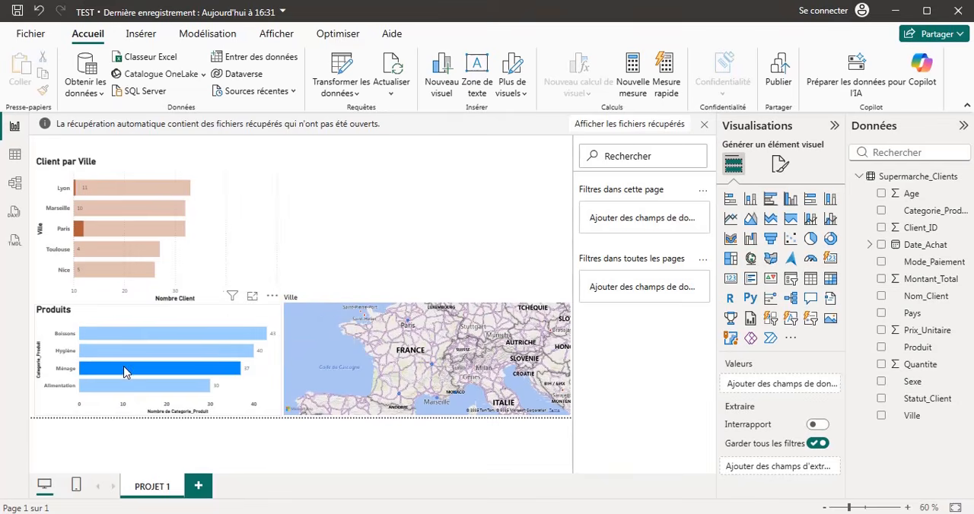
Cross-highlight the report by the Marseille, Paris, Lyon and Nice bars of the Client par Ville chart, ending on Lyon.
click(124, 211)
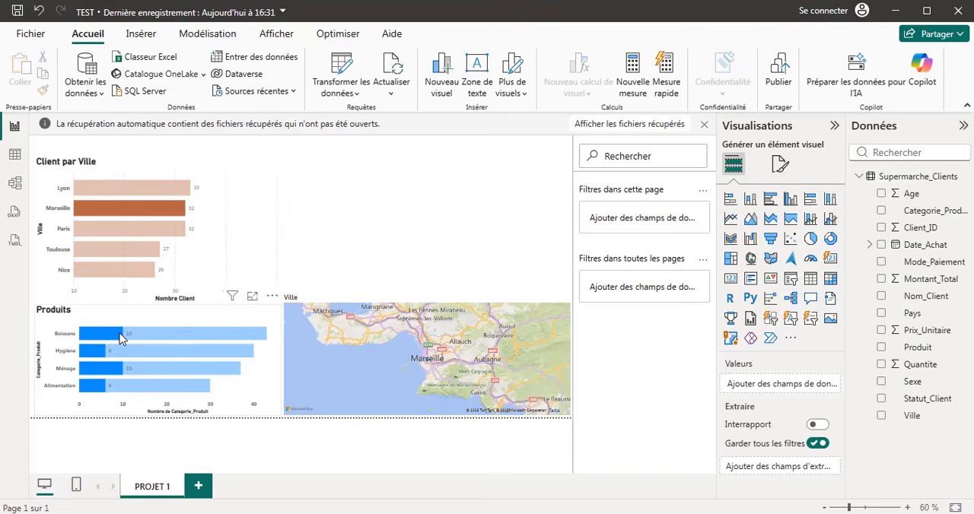
mouse_move(144, 374)
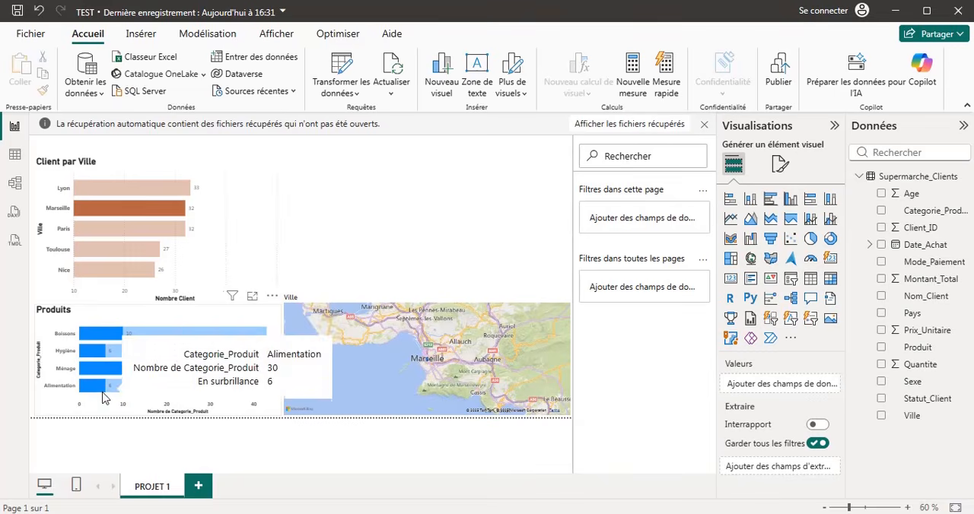
click(160, 229)
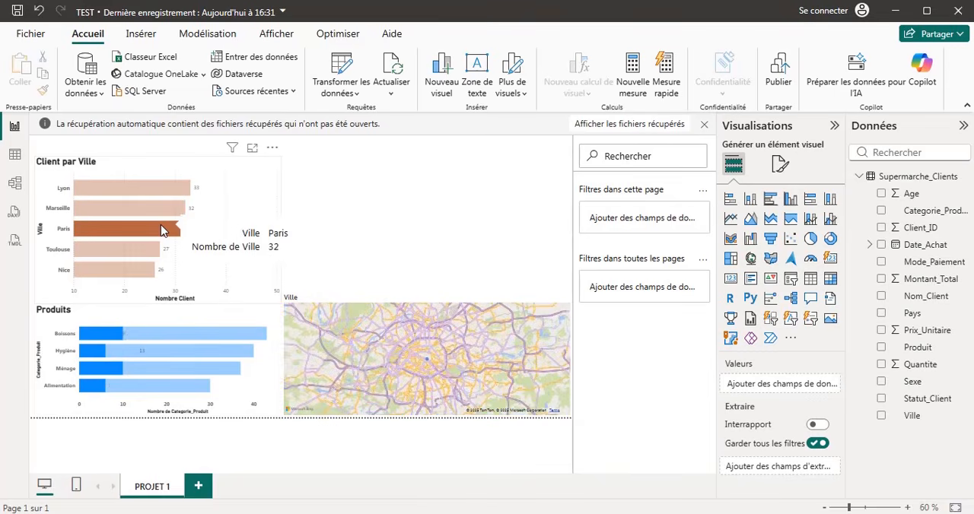
click(105, 191)
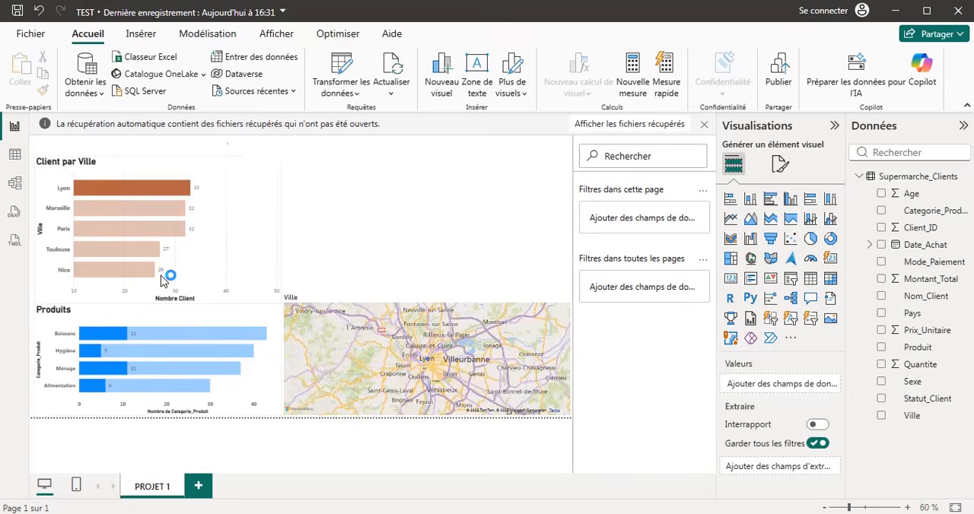
click(105, 213)
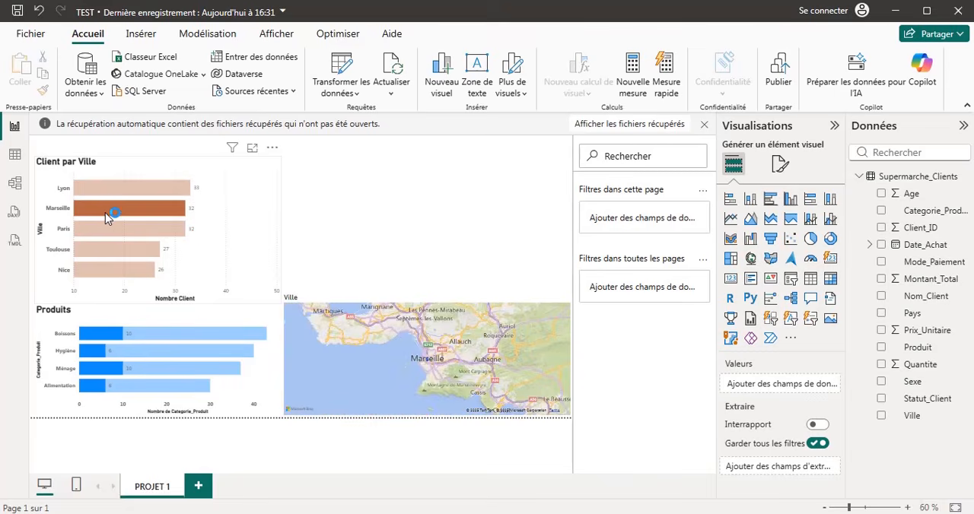
click(89, 273)
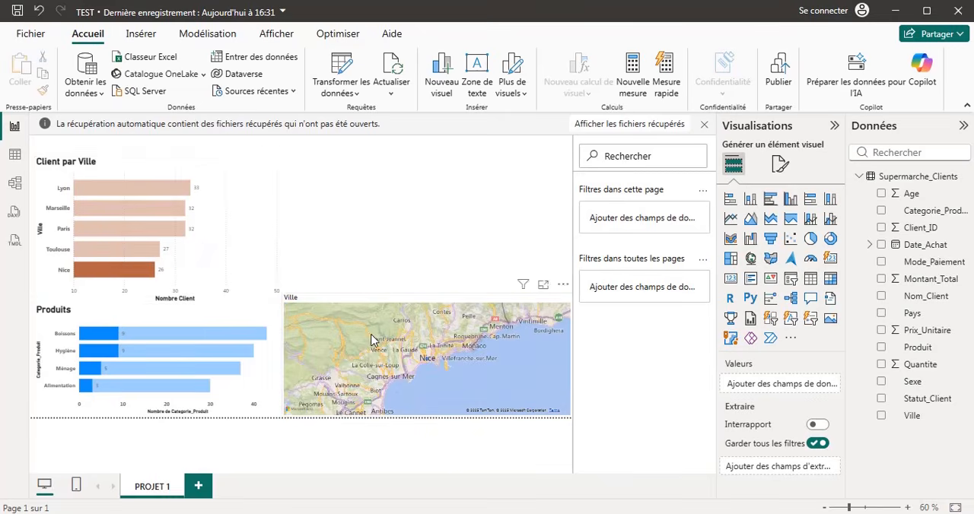
click(151, 190)
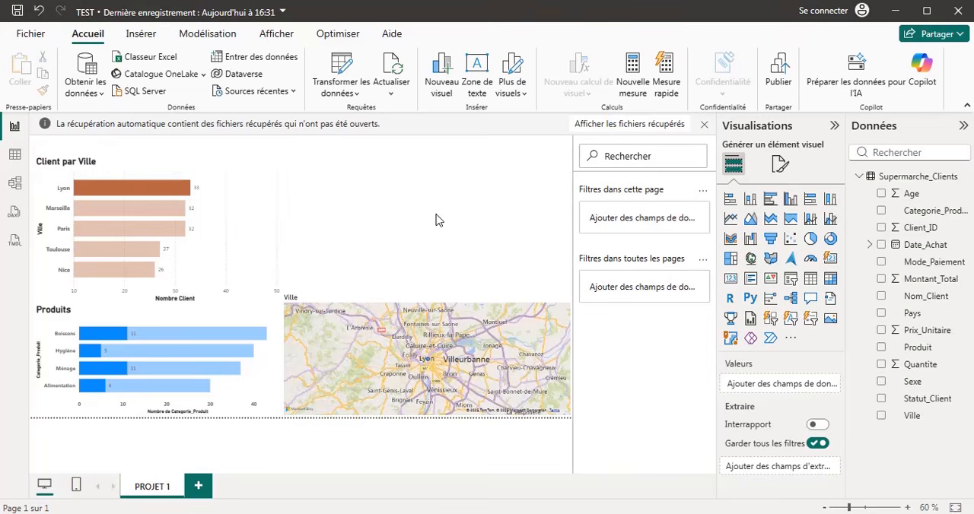
Add a clustered column chart above the map with Mode_Paiement on the X axis and its count on the Y axis.
click(792, 200)
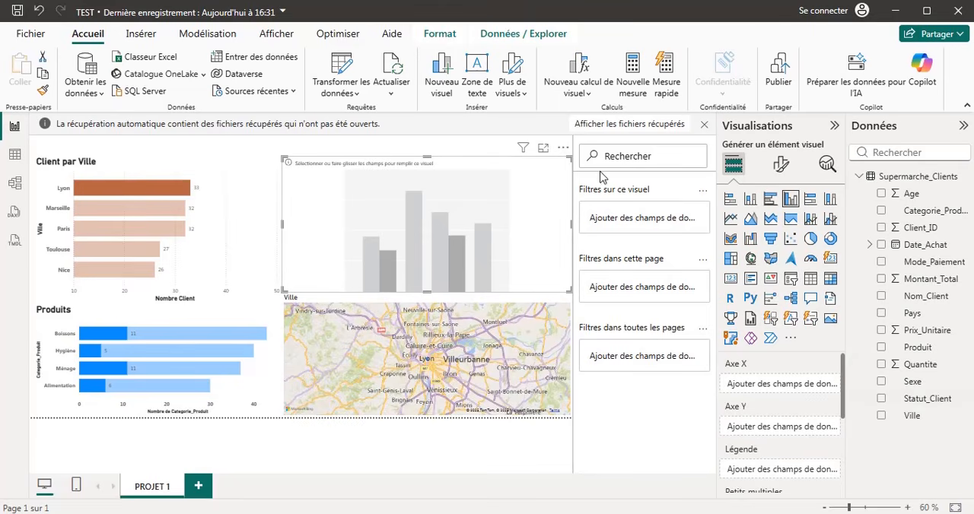
click(14, 156)
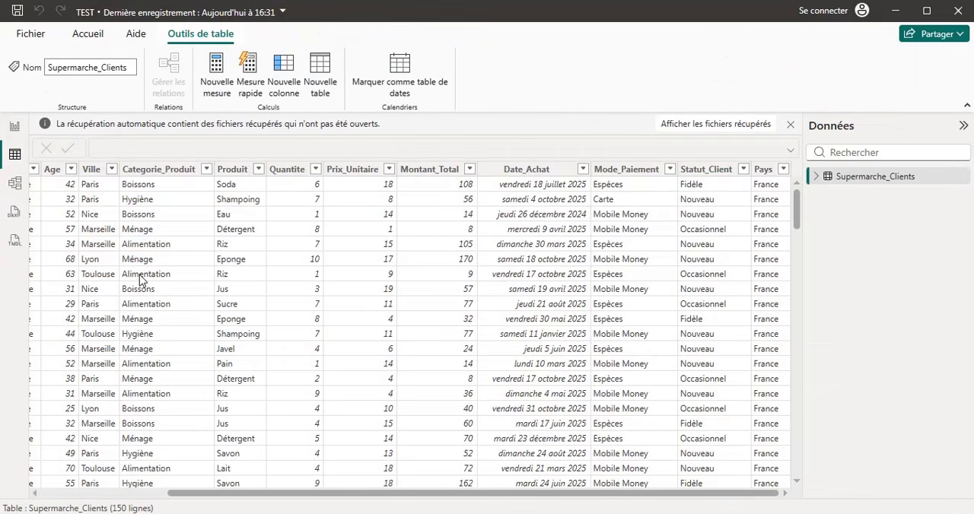
click(15, 126)
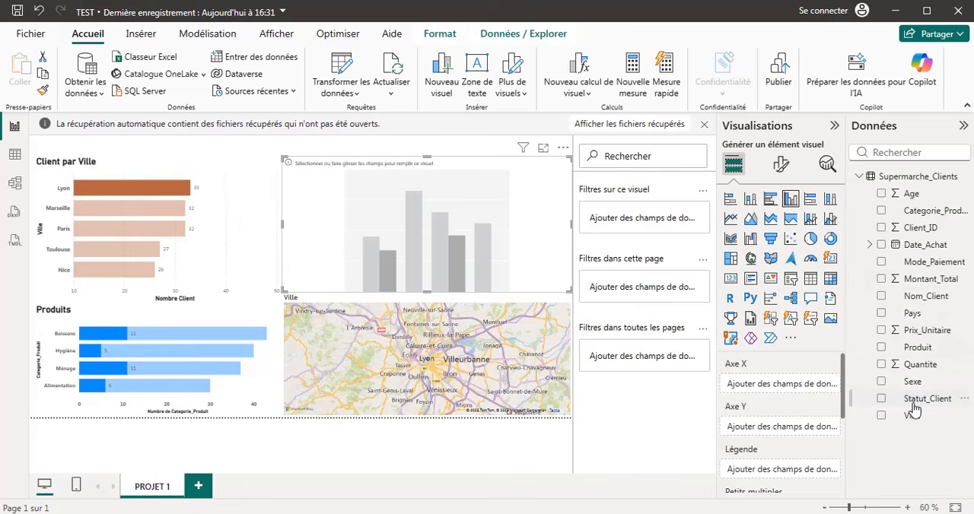
click(882, 262)
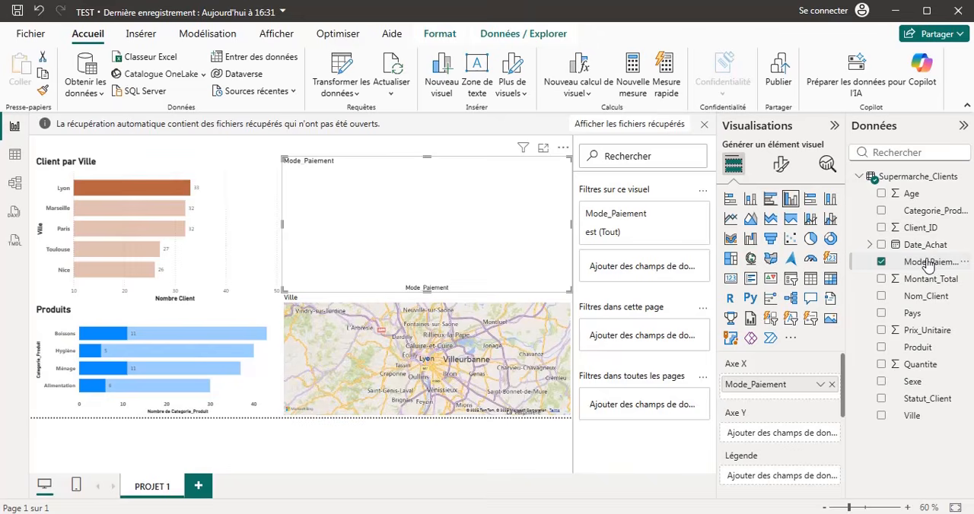
drag(927, 264, 795, 446)
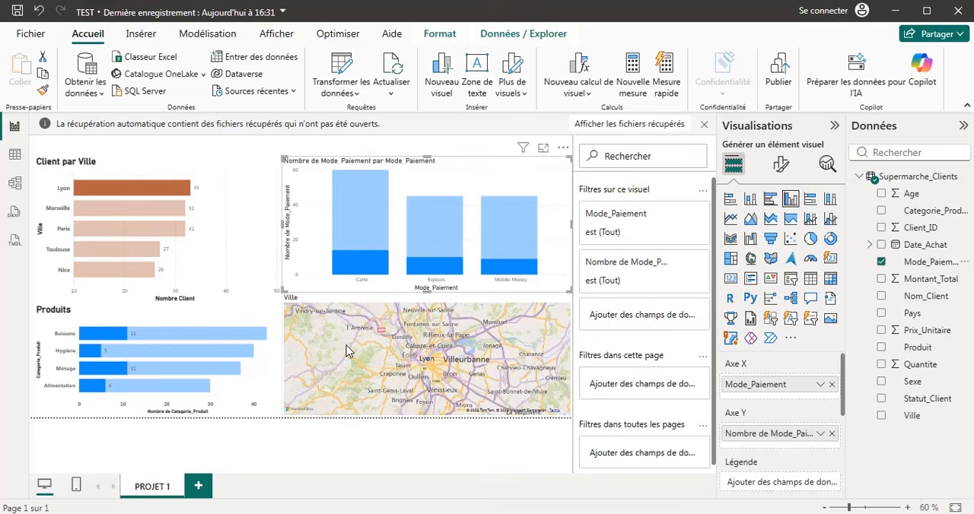
mouse_move(371, 240)
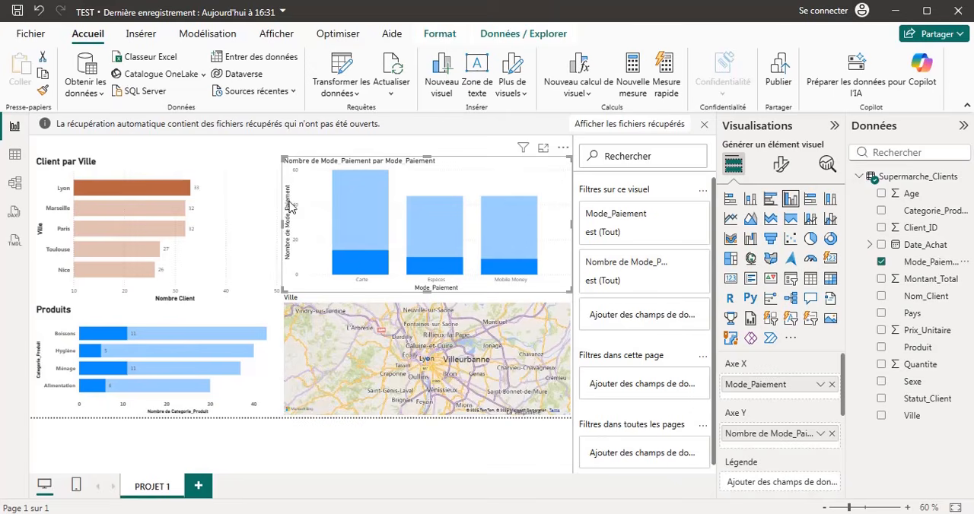
Retitle the payment method chart "Mode de paiement" and make the title bold with font size 18.
click(781, 165)
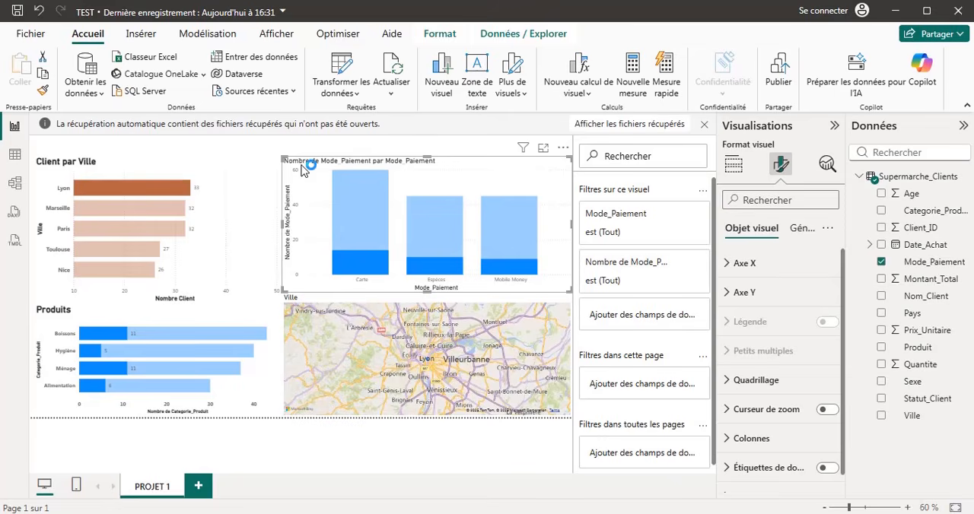
click(797, 237)
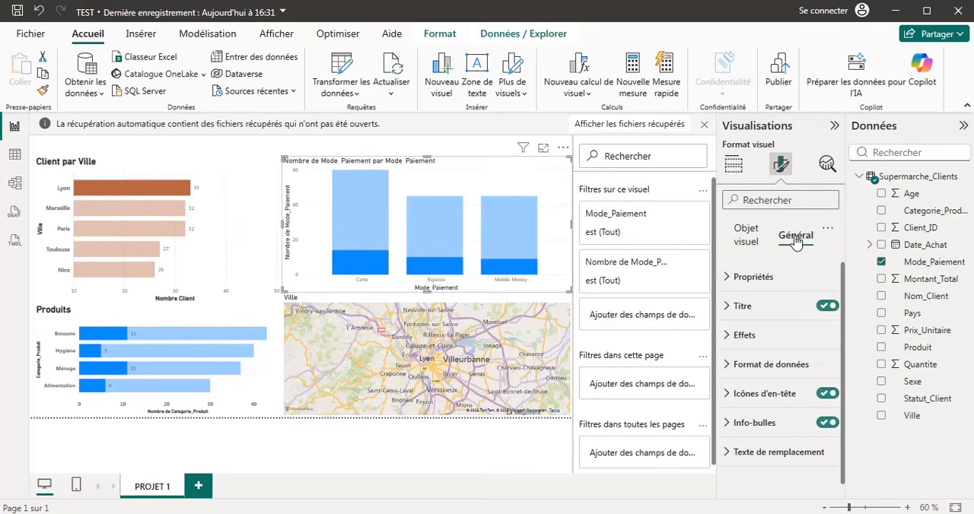
click(729, 305)
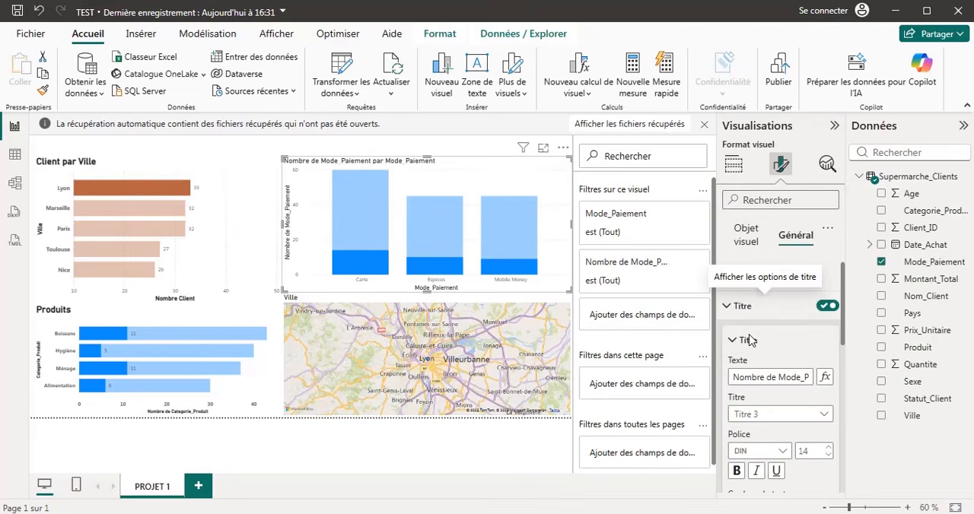
click(768, 376)
key(BackSpace)
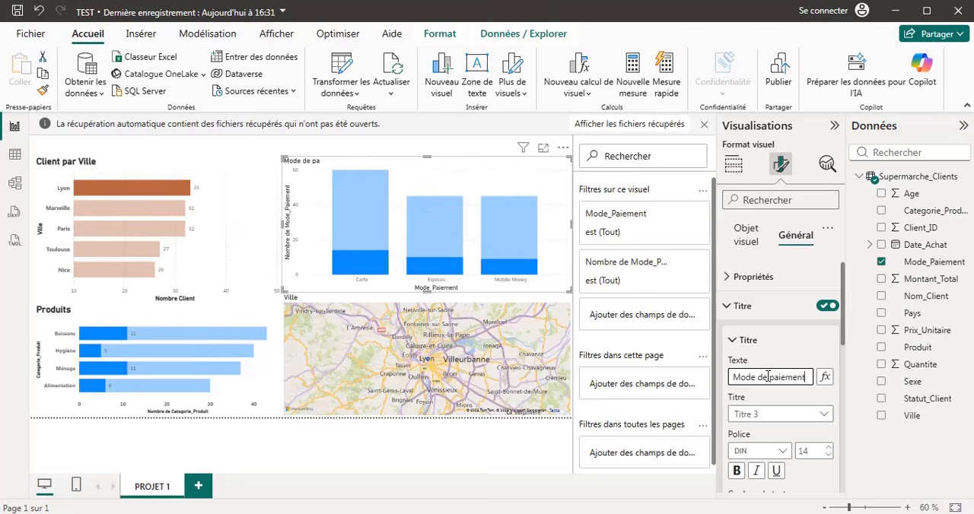
click(736, 471)
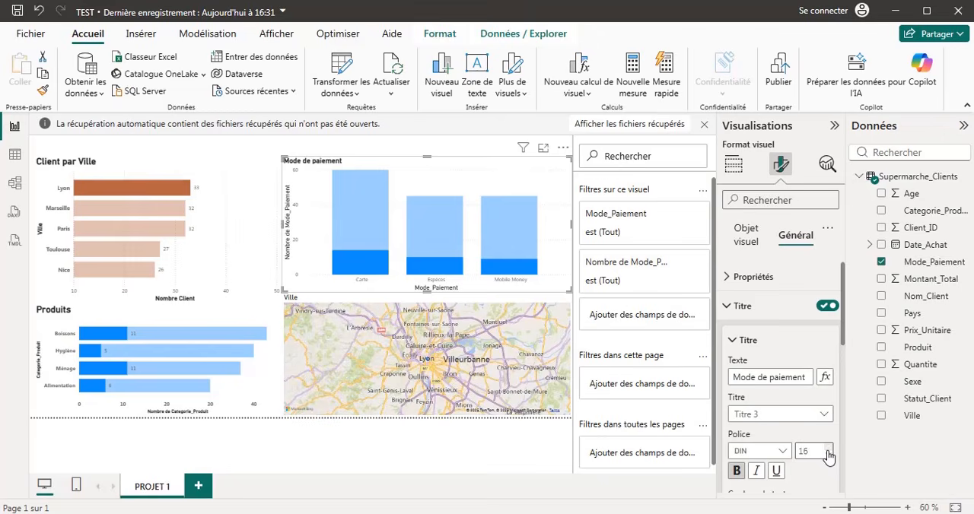
click(828, 448)
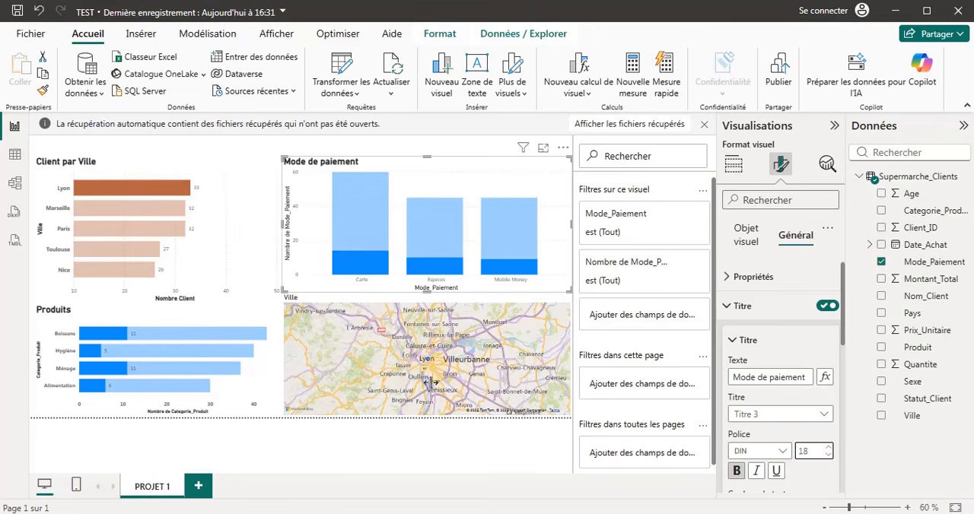
click(318, 438)
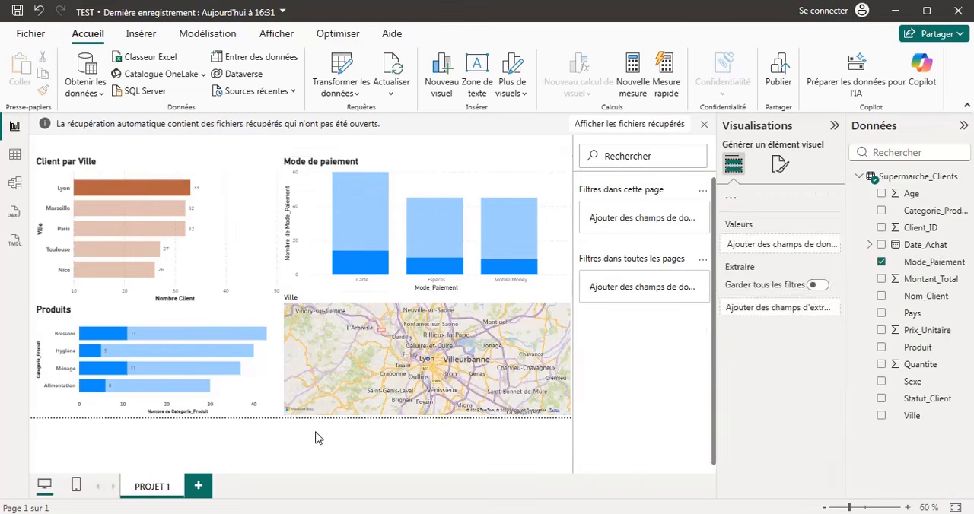
Cross-highlight the report by the Carte, Espèces and Mobile Money columns, and finally by the Paris bar of the city chart.
click(355, 221)
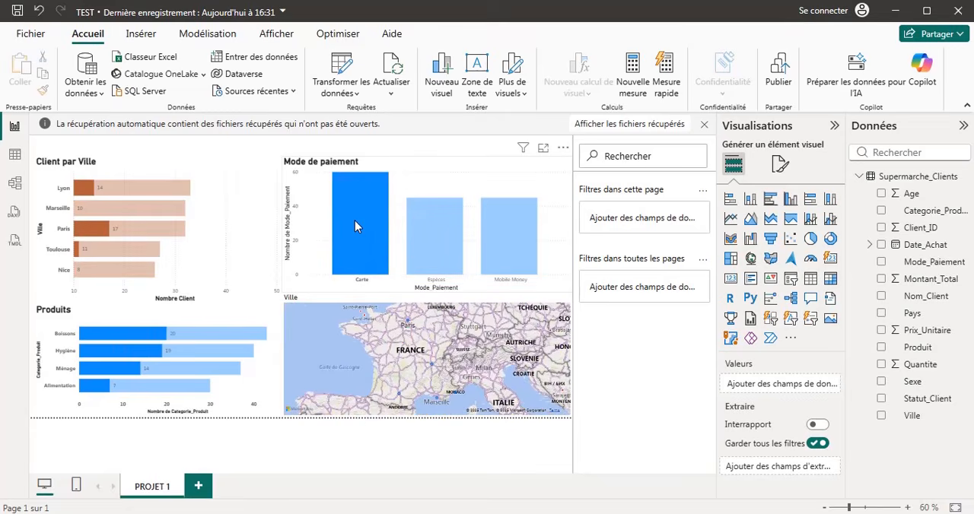
click(423, 224)
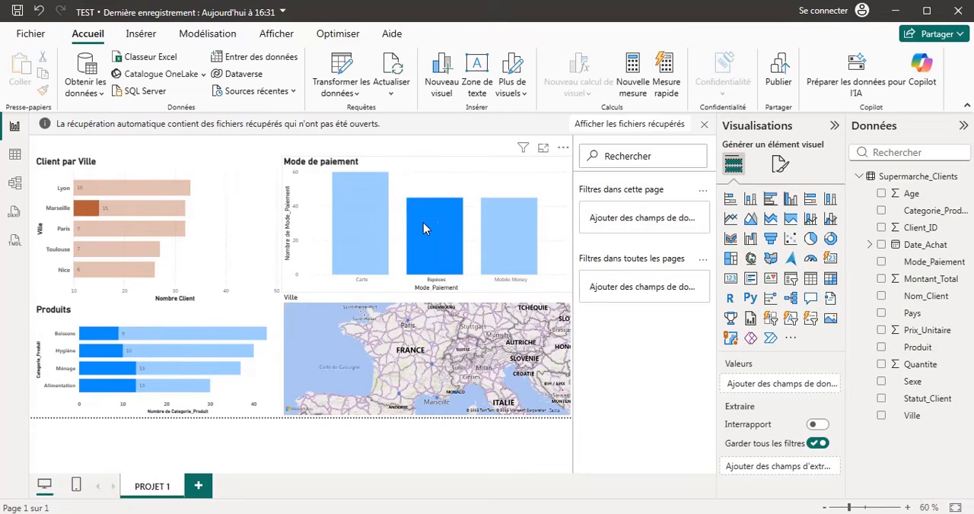
click(503, 242)
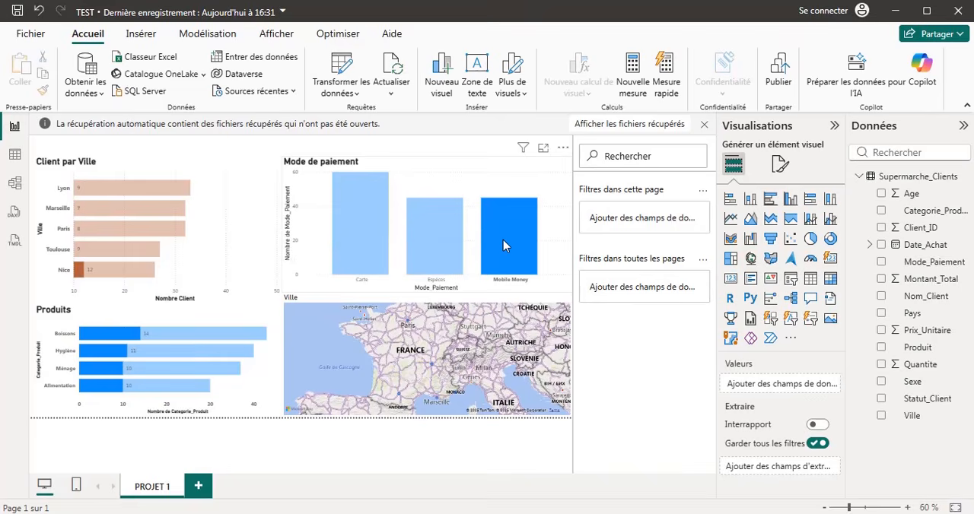
click(419, 243)
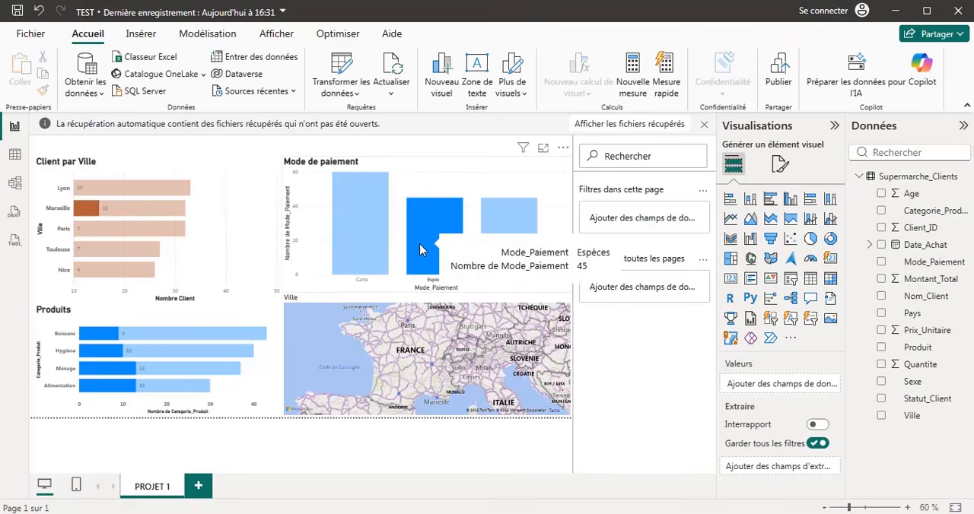
click(353, 221)
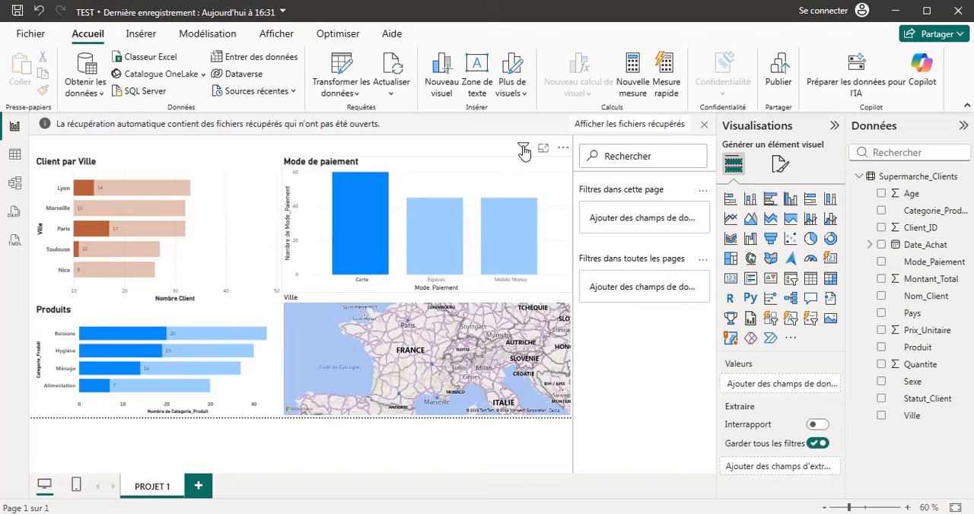
mouse_move(523, 150)
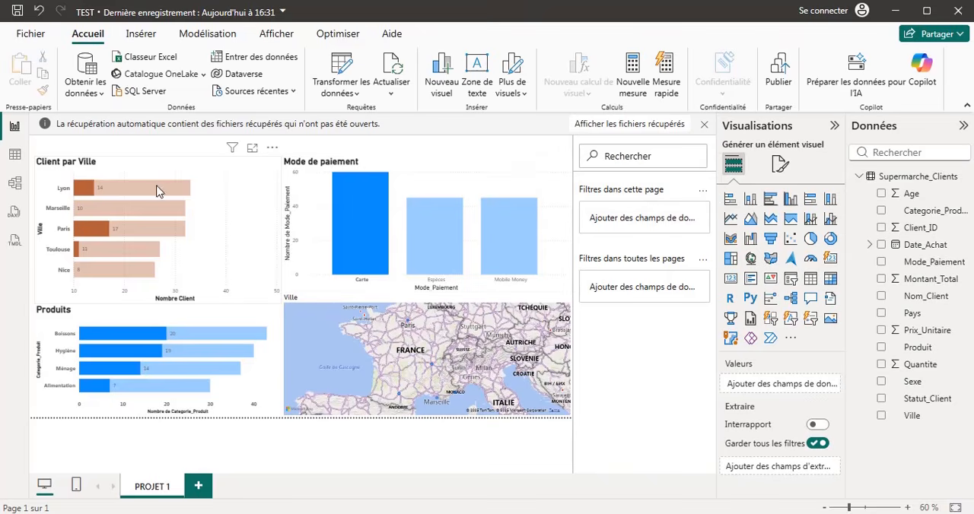
click(98, 228)
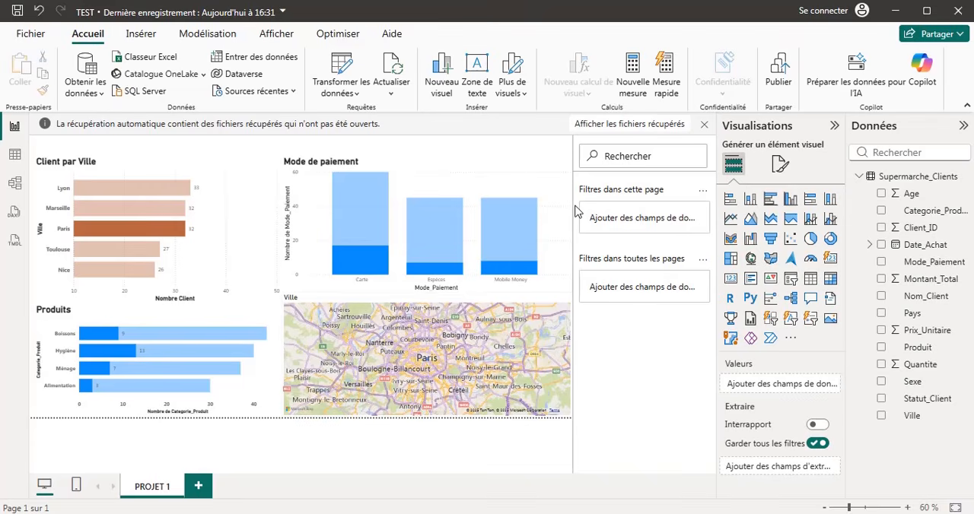
Shrink the Ville map slightly by pulling its upper-left corner inward.
click(425, 345)
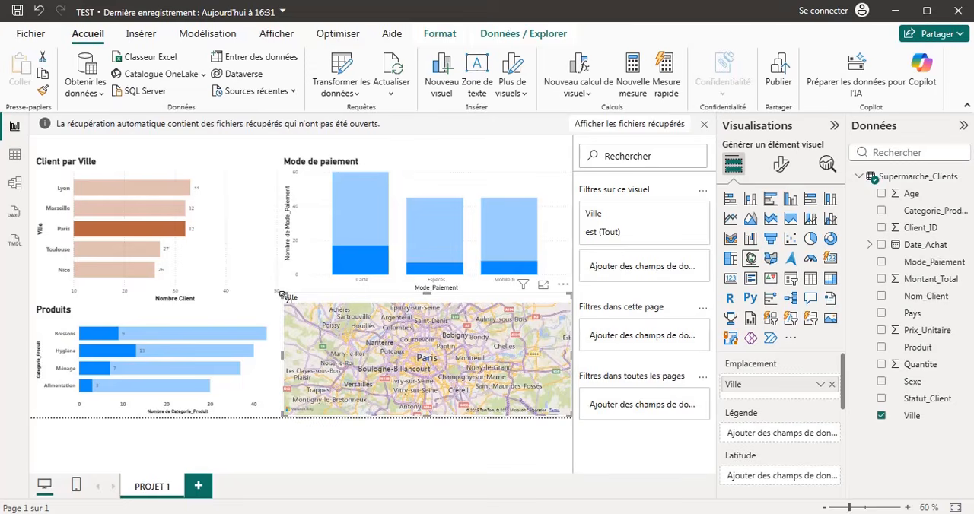
drag(289, 300, 296, 308)
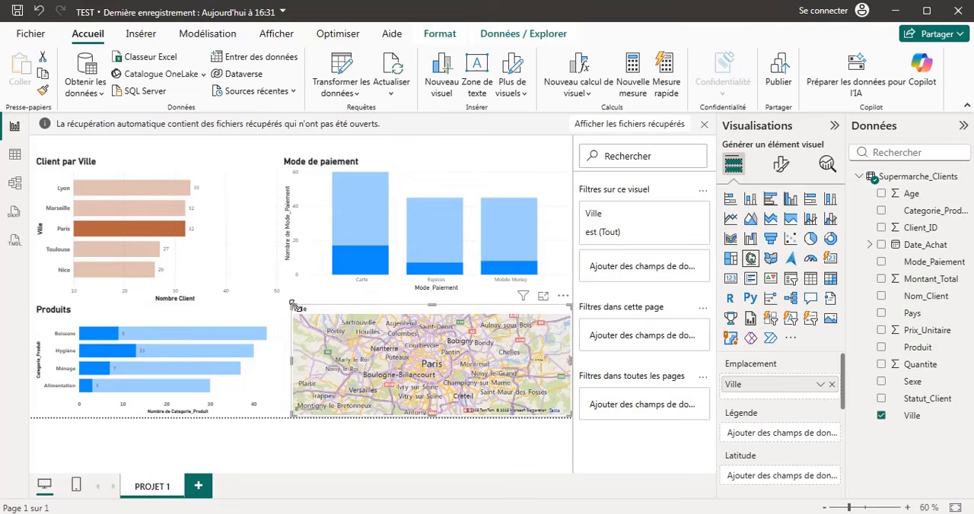
Shrink the Produits chart by moving its left edge slightly inward and lowering its top edge, keeping its right edge clear of the map.
click(243, 333)
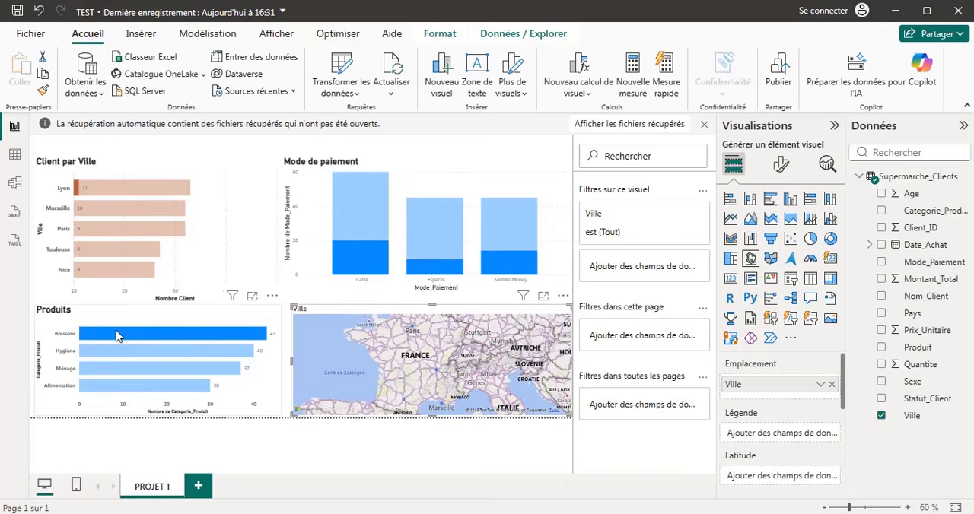
click(252, 310)
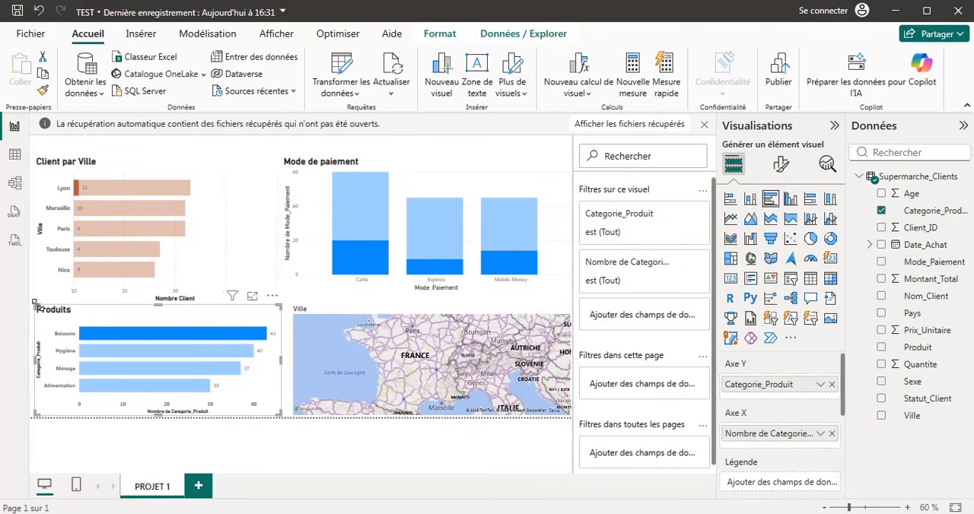
drag(34, 304, 43, 309)
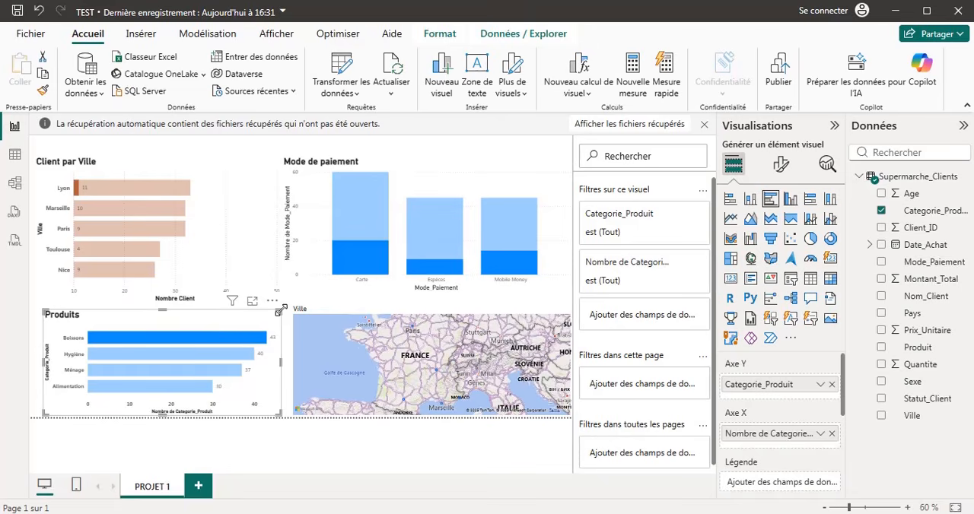
drag(280, 311, 282, 323)
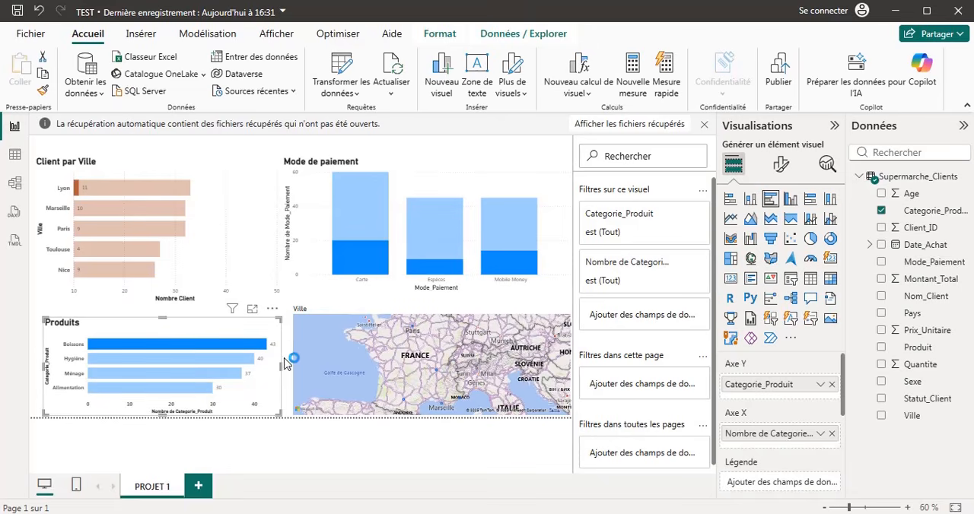
drag(283, 367, 290, 367)
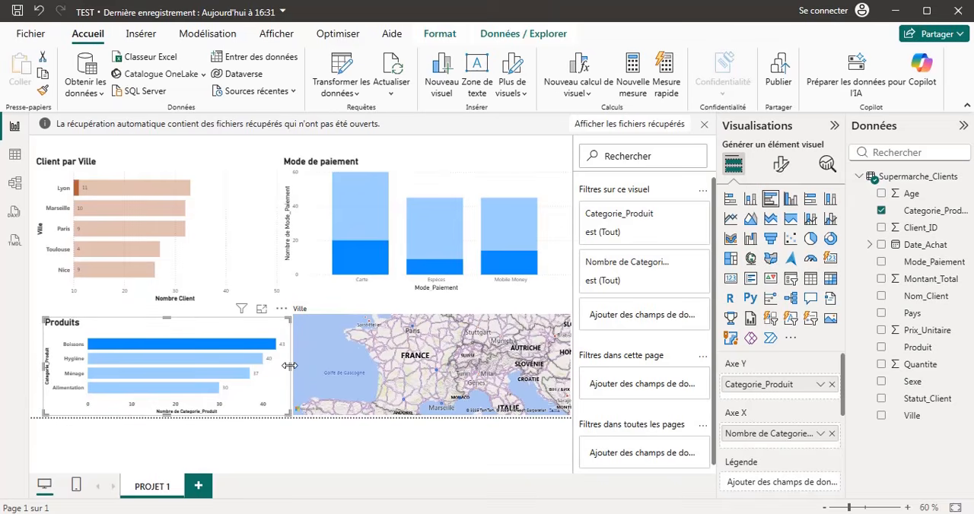
drag(288, 370, 283, 371)
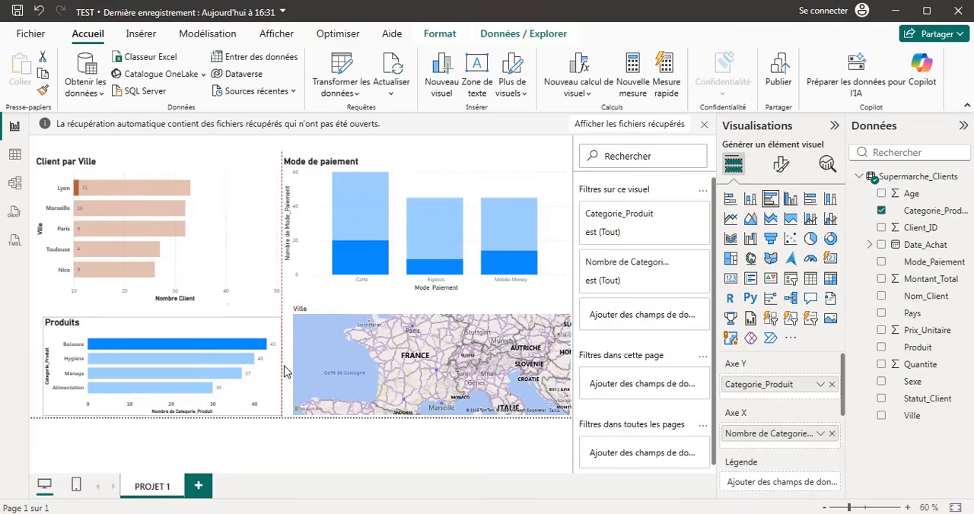
Resize the Ville map from its upper-left corner, extending it toward the Produits chart and lowering its top edge.
click(308, 327)
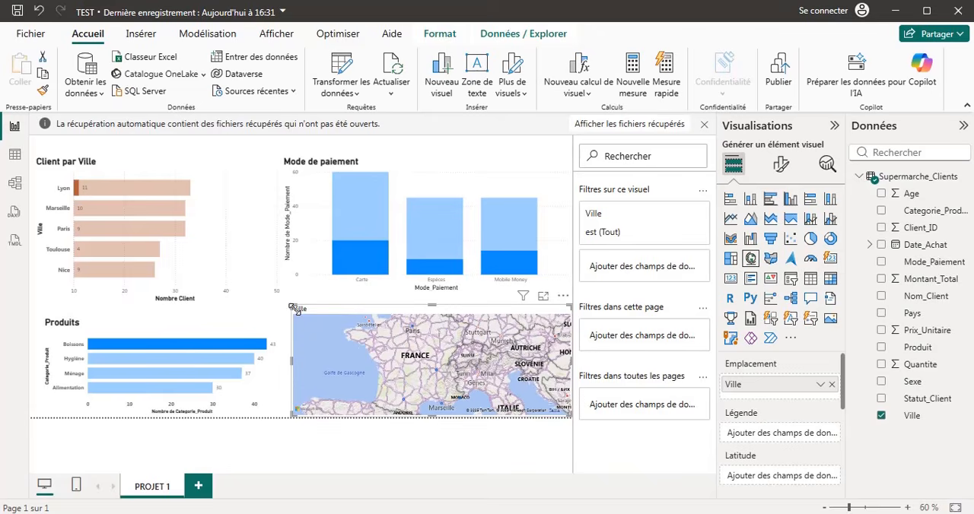
drag(294, 309, 283, 313)
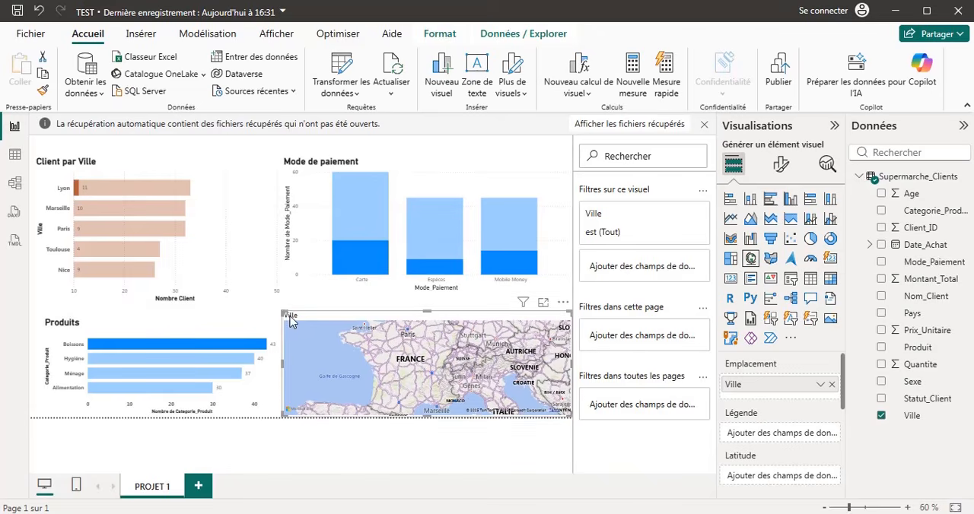
Nudge the Mode de paiement chart down until it sits just above the map.
click(301, 241)
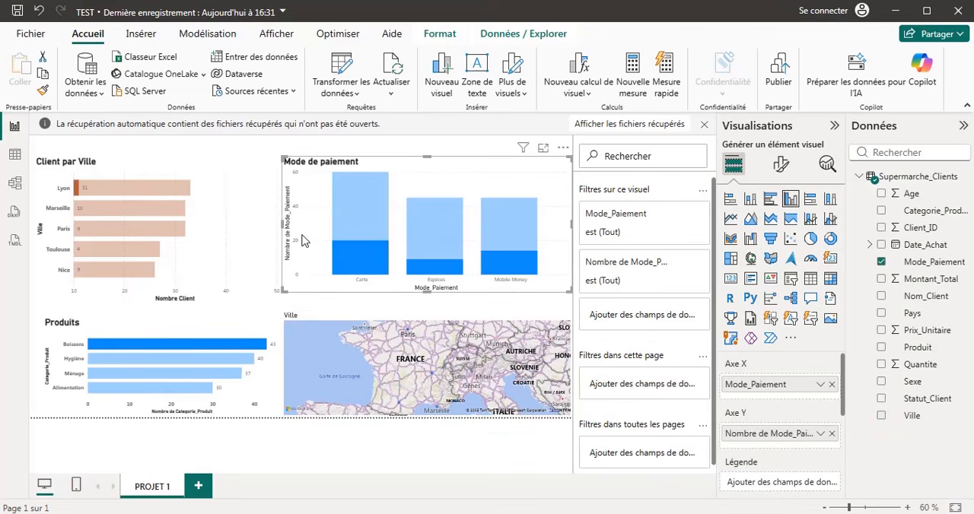
key(Down)
key(Down)
key(Down)
key(Down)
key(Down)
key(Down)
key(Down)
key(Down)
key(Down)
key(Down)
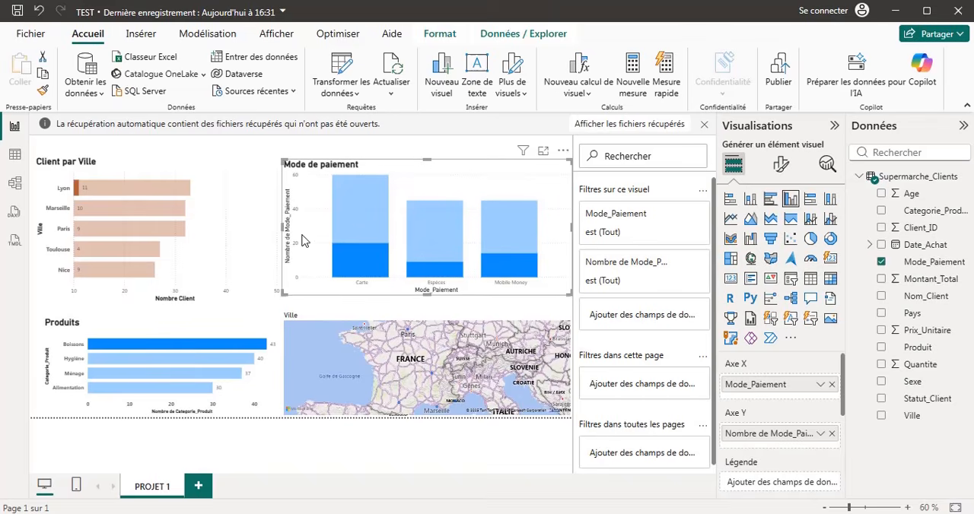
key(Down)
key(Down)
key(Down)
key(Down)
key(Down)
key(Down)
key(Down)
key(Down)
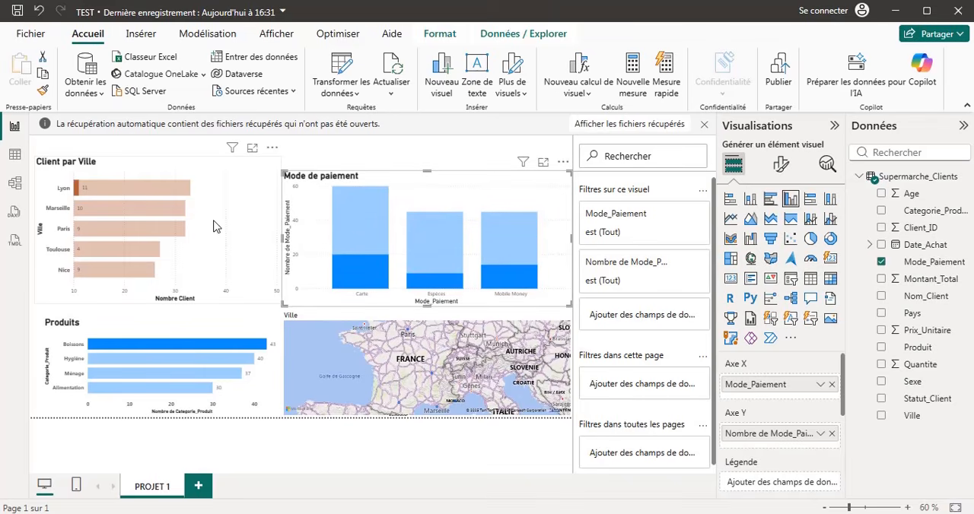
Nudge the Client par Ville chart down until its title lines up with the Mode de paiement chart's title.
click(190, 200)
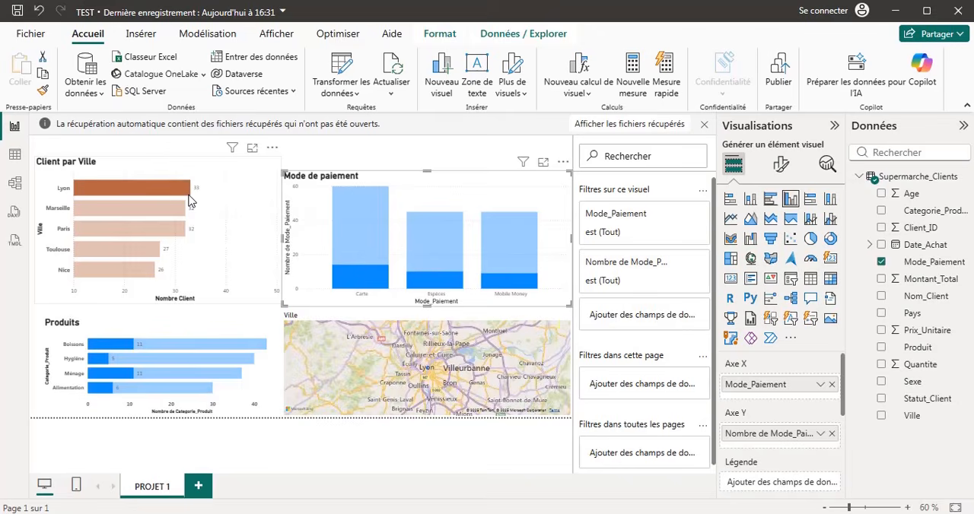
key(Up)
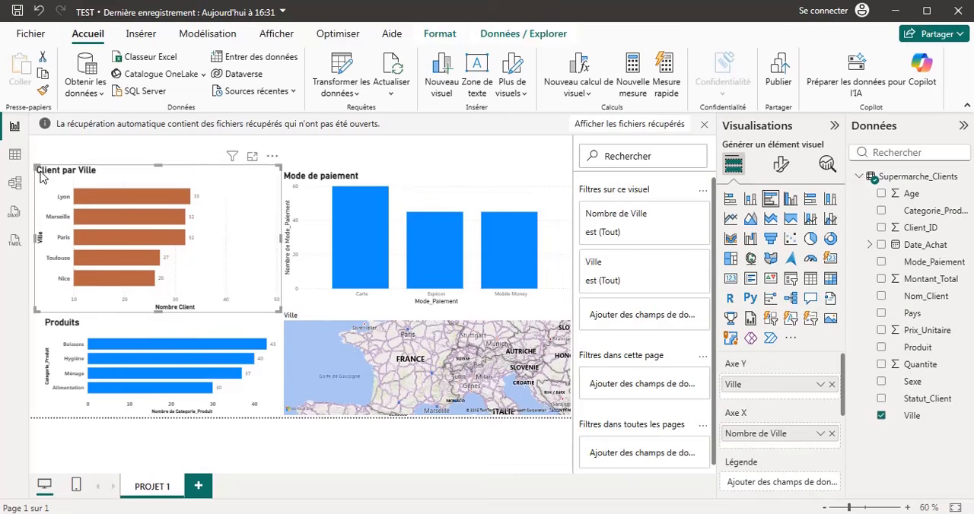
key(Down)
key(Down)
key(Down)
key(Down)
key(Down)
key(Down)
key(Down)
key(Down)
key(Down)
key(Down)
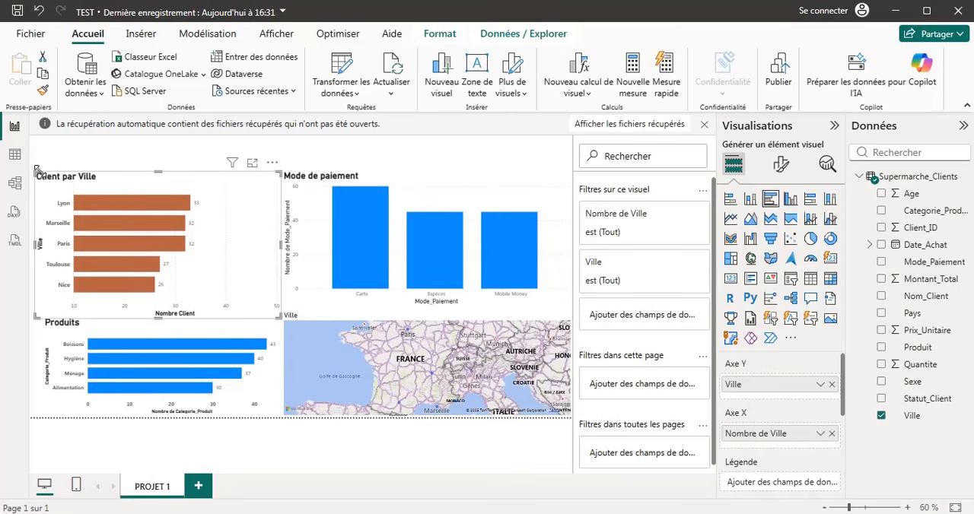
key(Up)
key(Up)
key(Up)
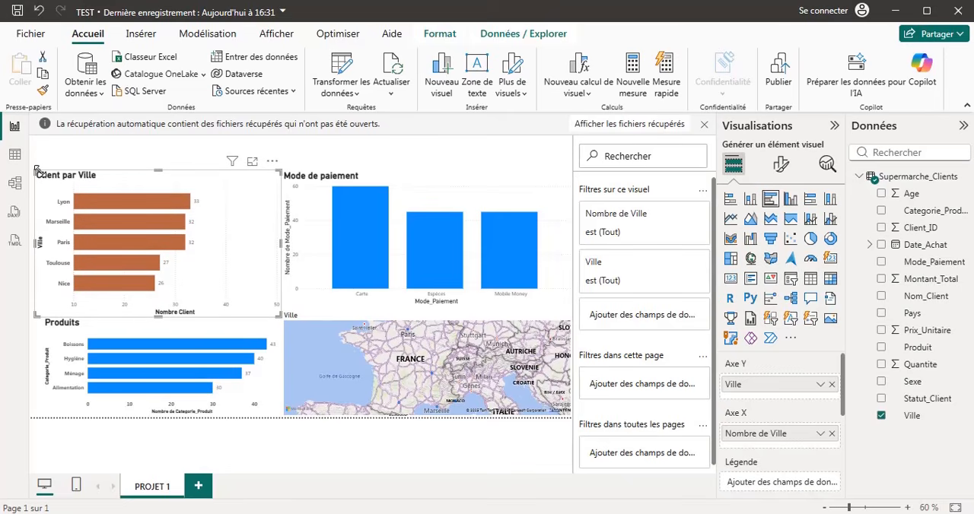